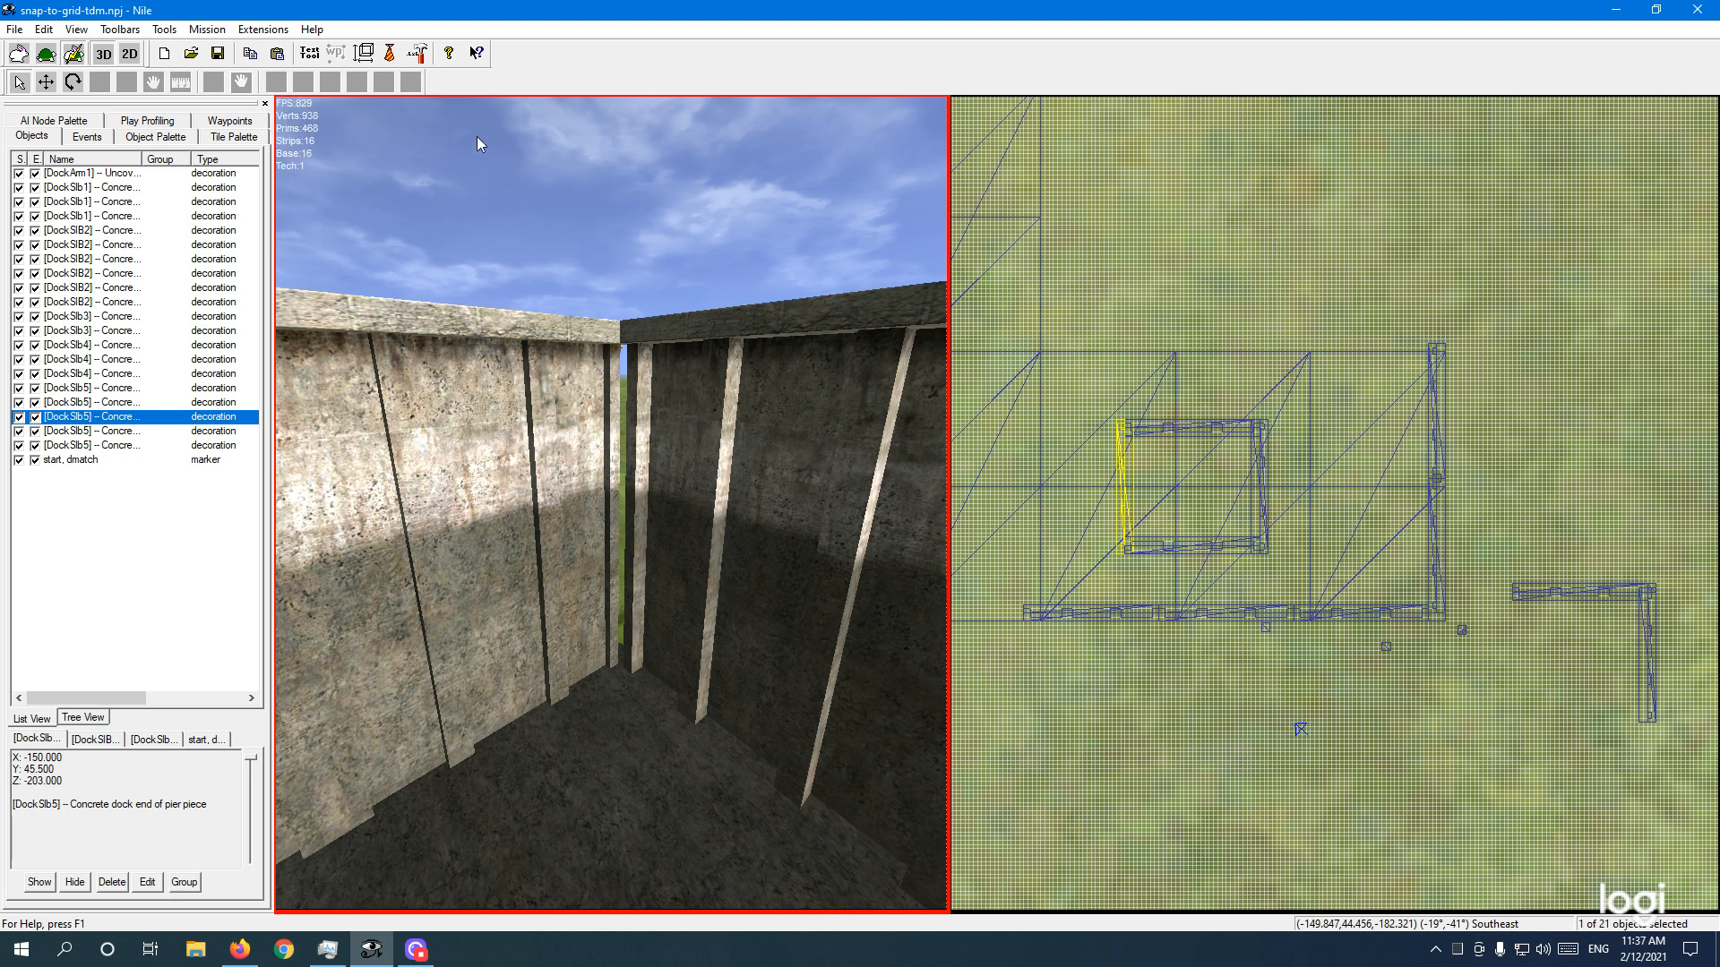
Step: Bring up the 2D map's Grid spacing dialog, which shows X and Z spacing of 0.50
click(1202, 153)
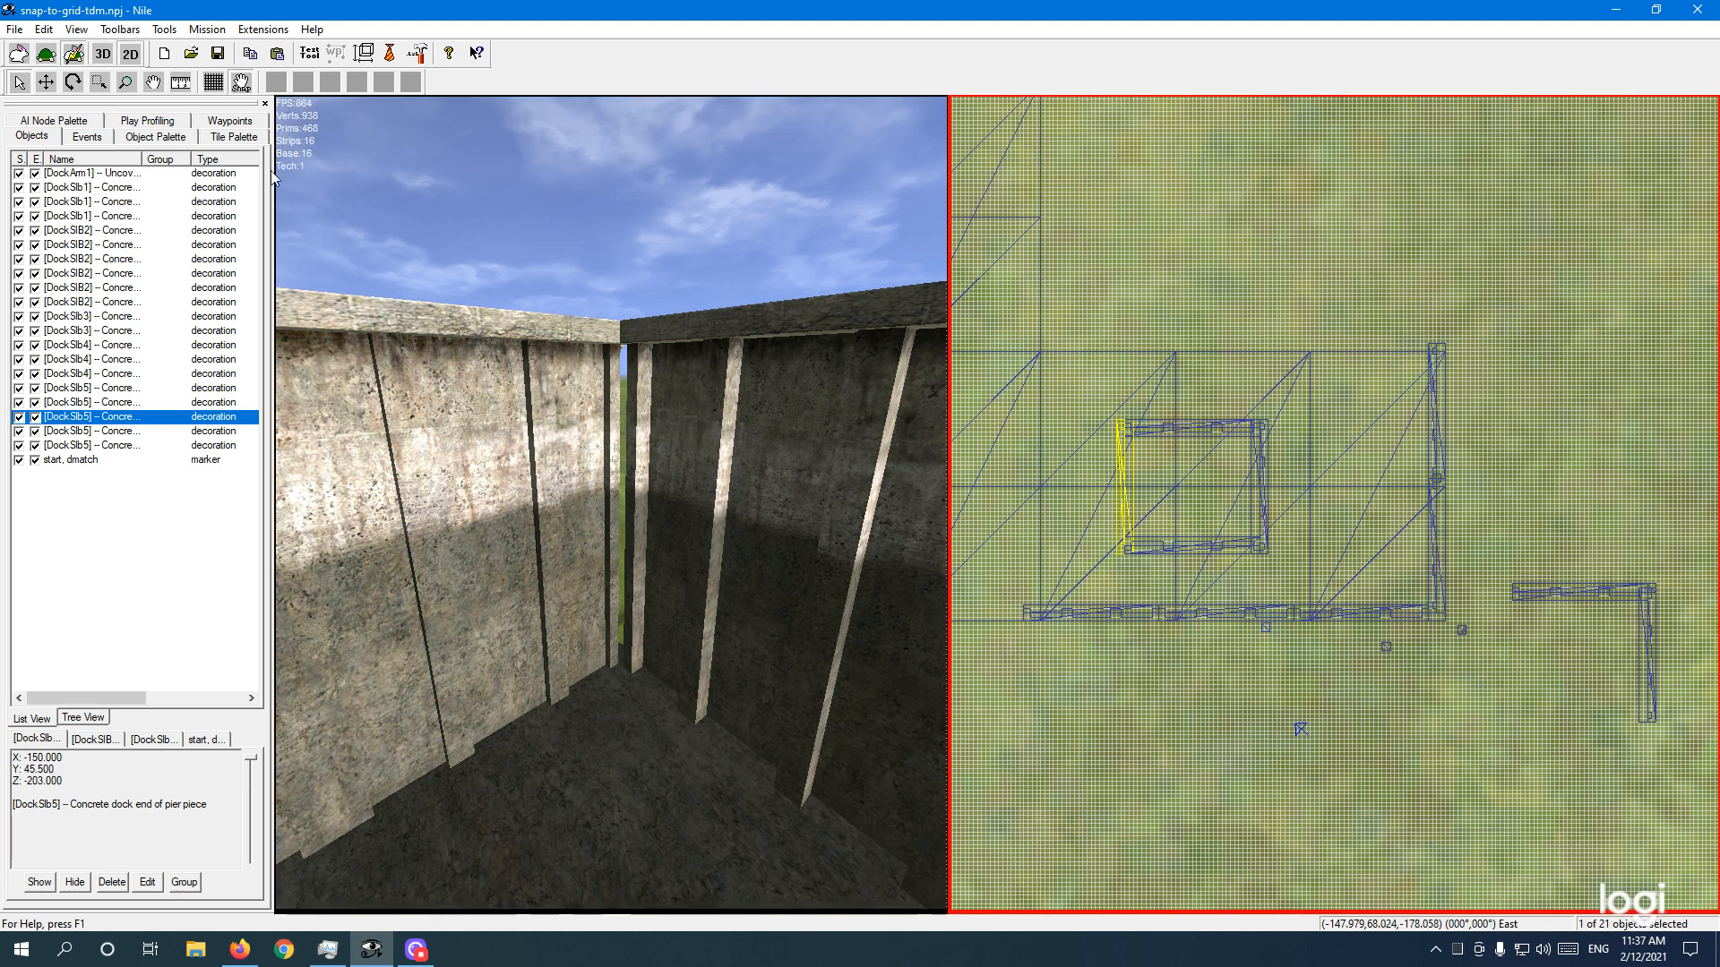
click(213, 82)
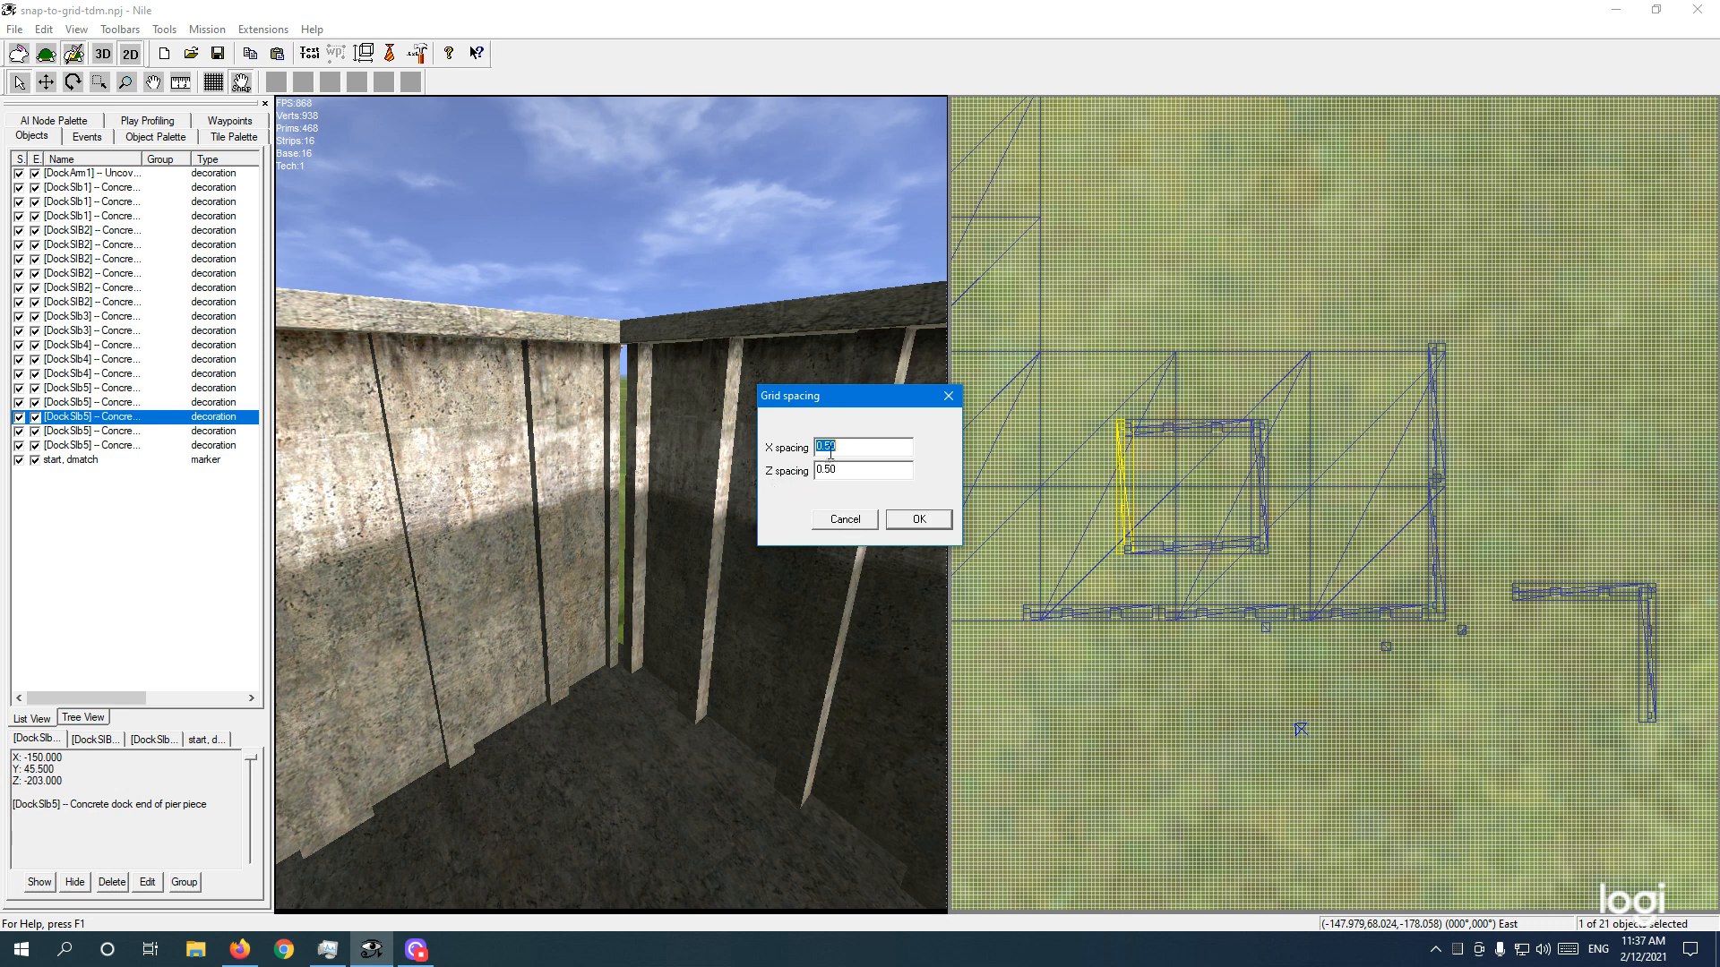
Step: Cancel the Grid spacing dialog, keeping the 0.50 grid, and make the 3D view active
click(847, 521)
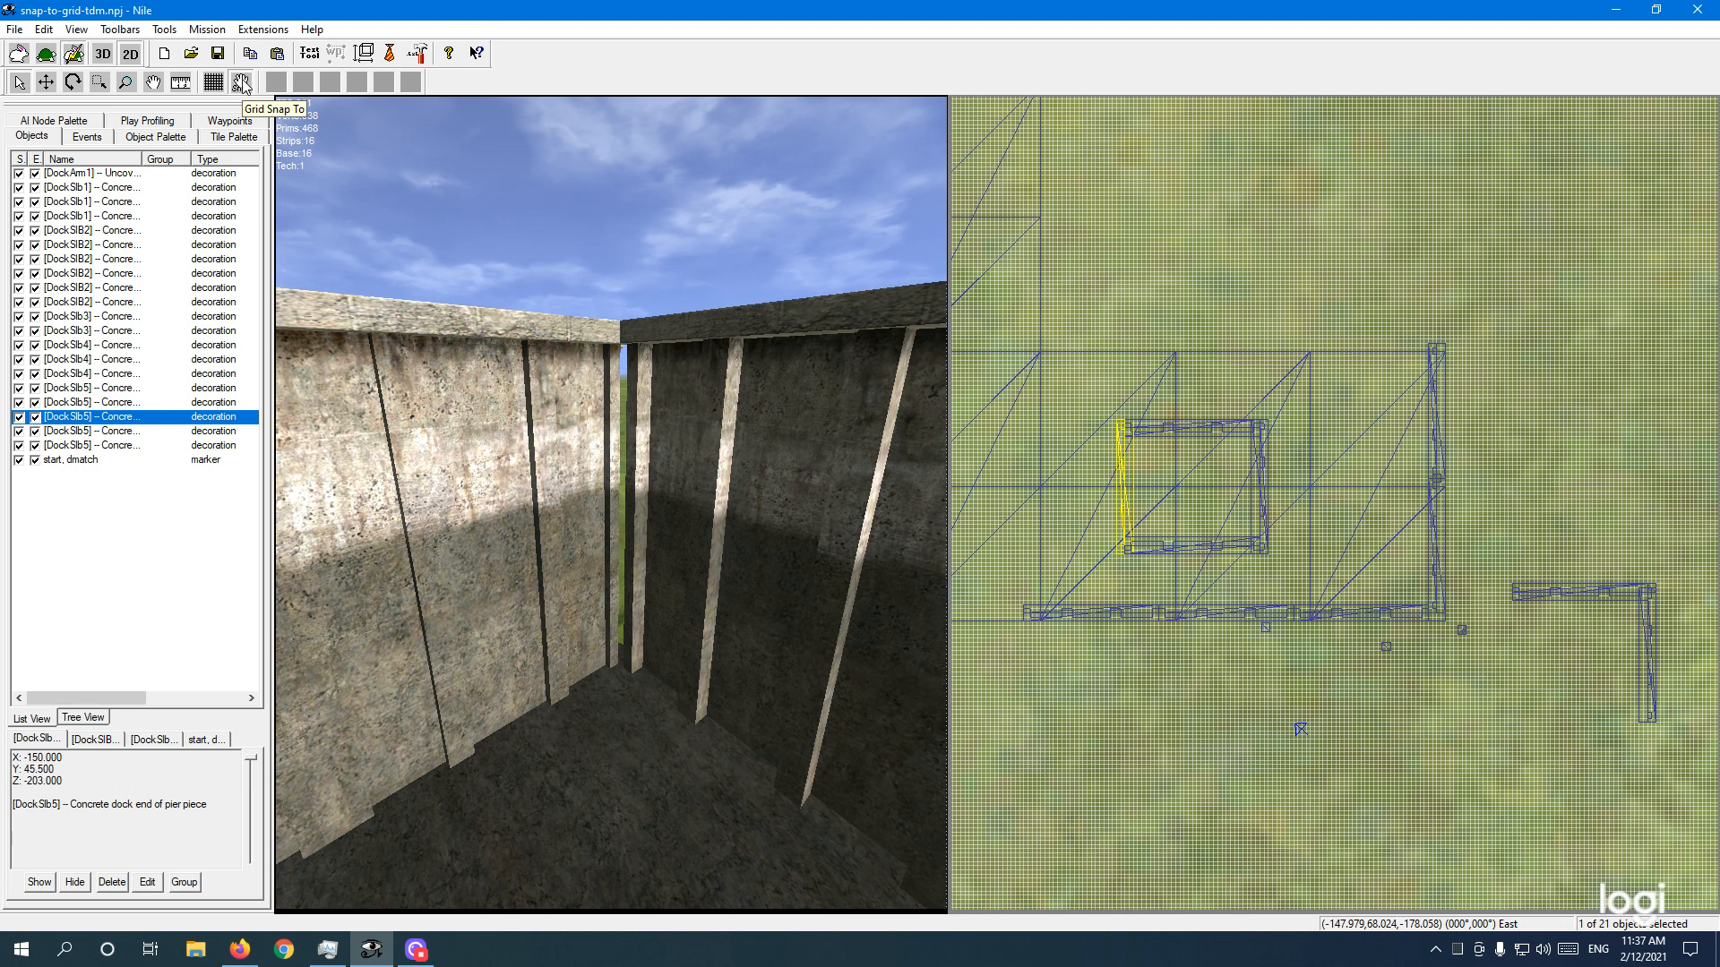
click(1175, 227)
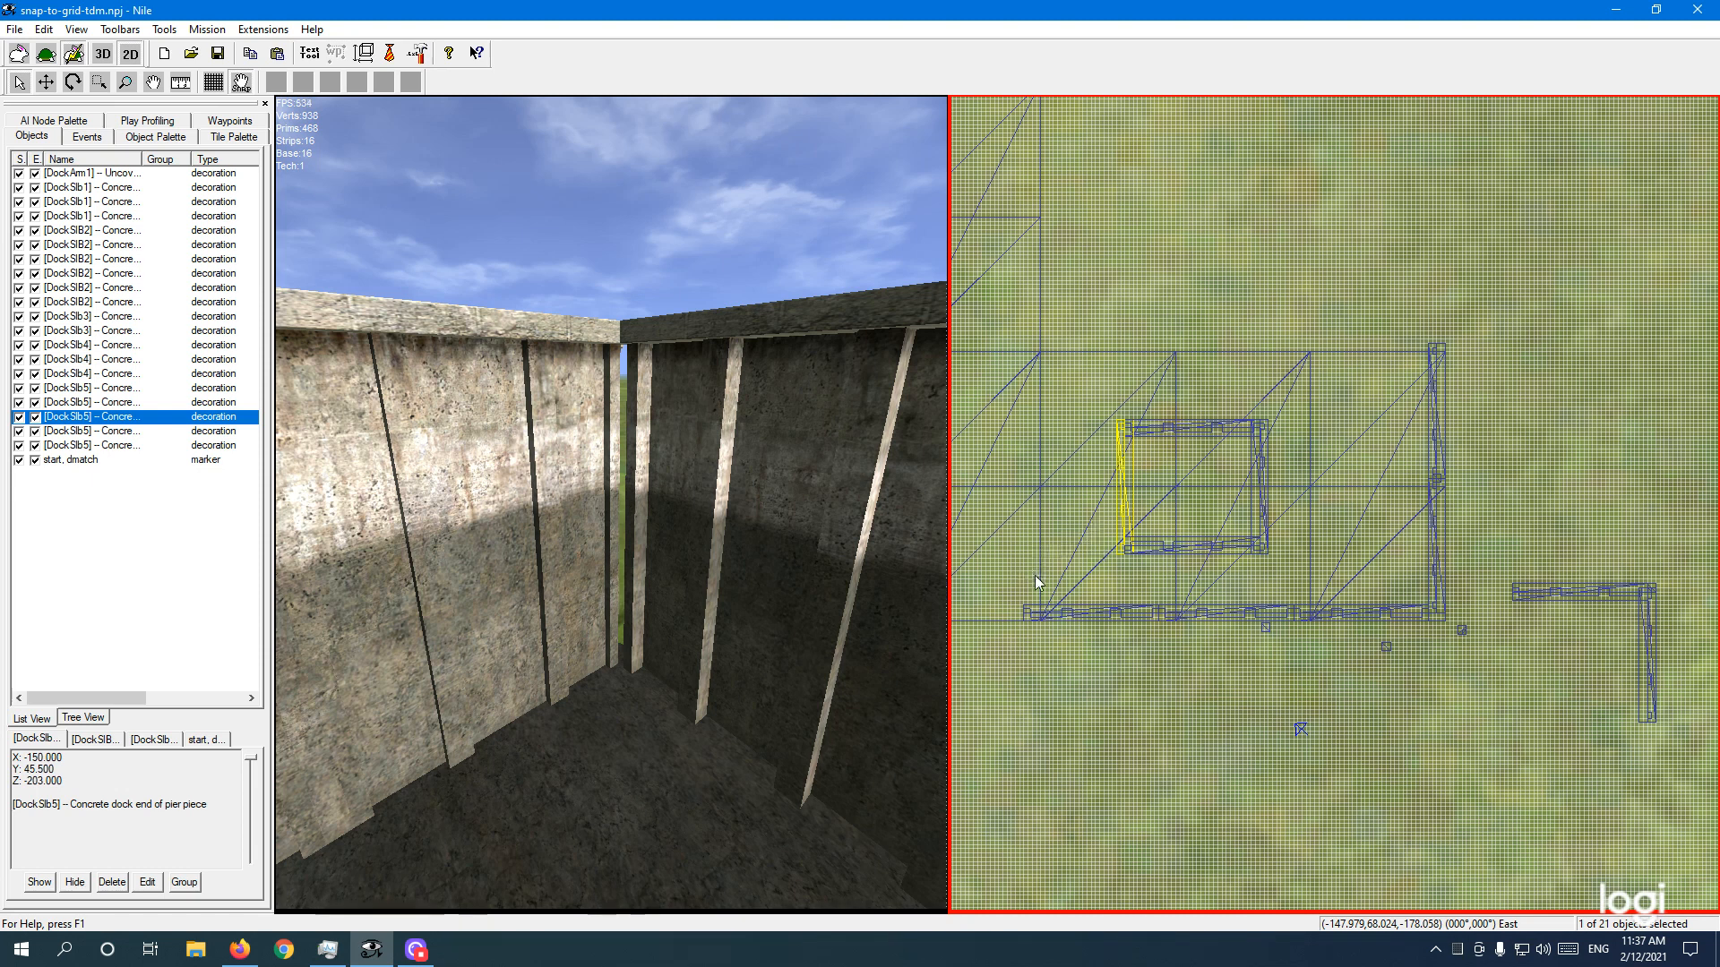
click(638, 251)
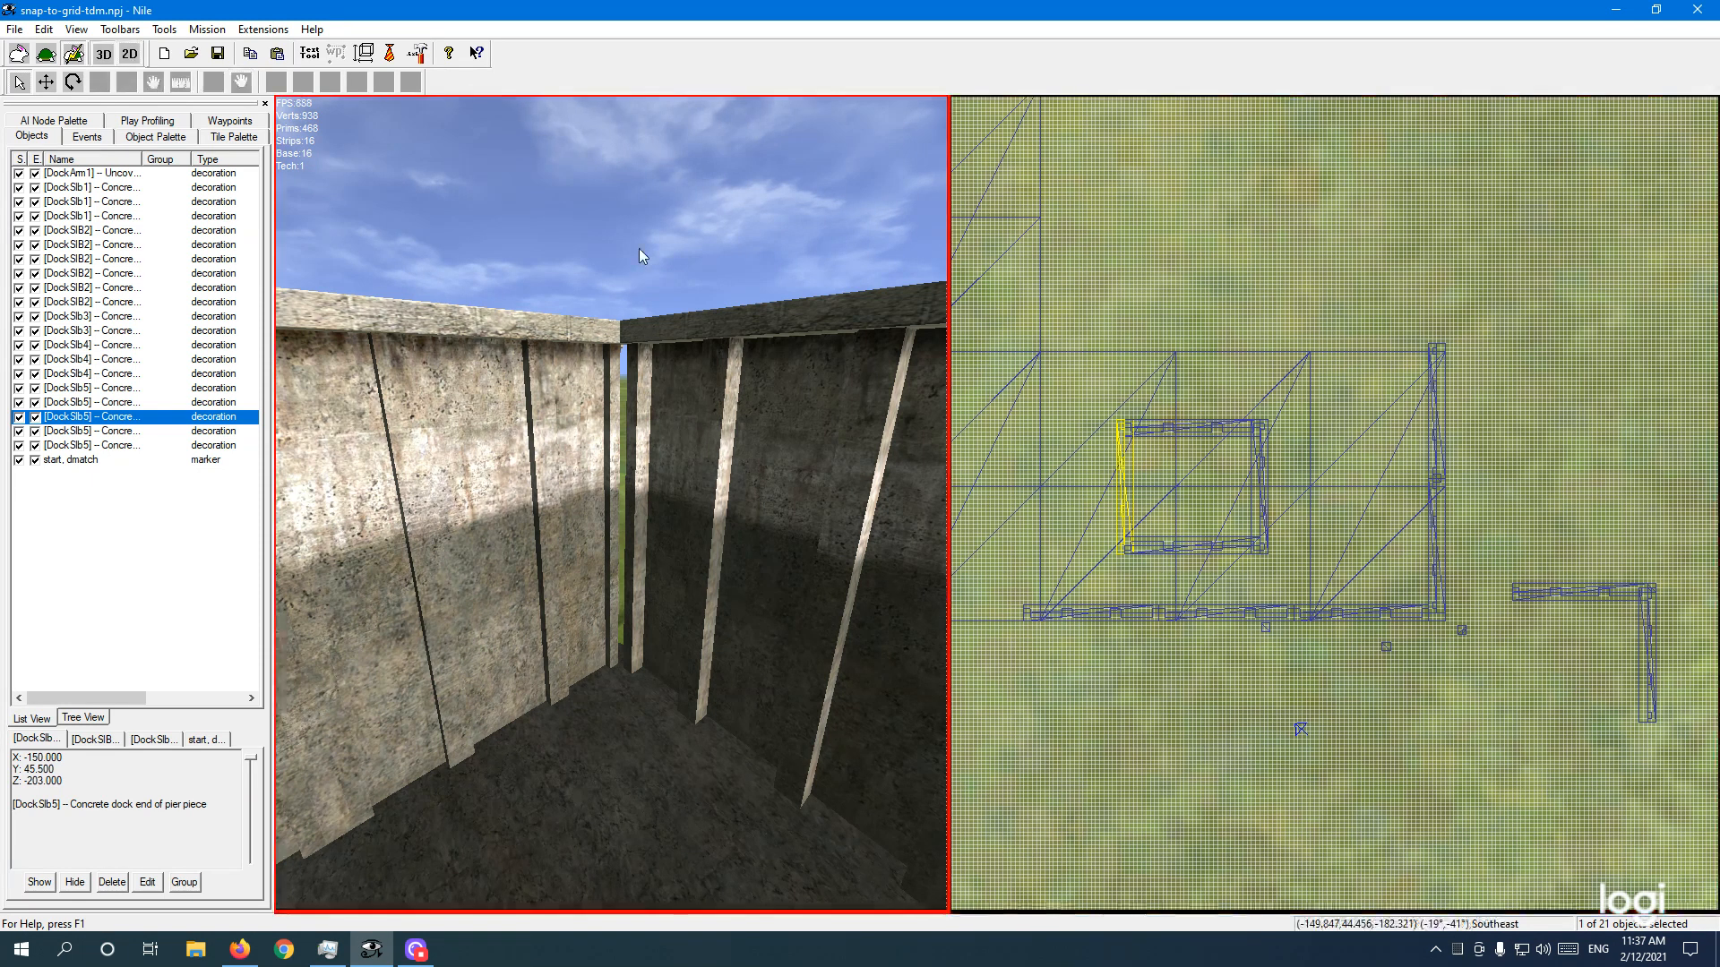
Step: Fly the 3D camera to the gap between the concrete dock walls and clear the selection
right_drag(666, 498, 726, 501)
key(w)
key(a)
key(a)
key(a)
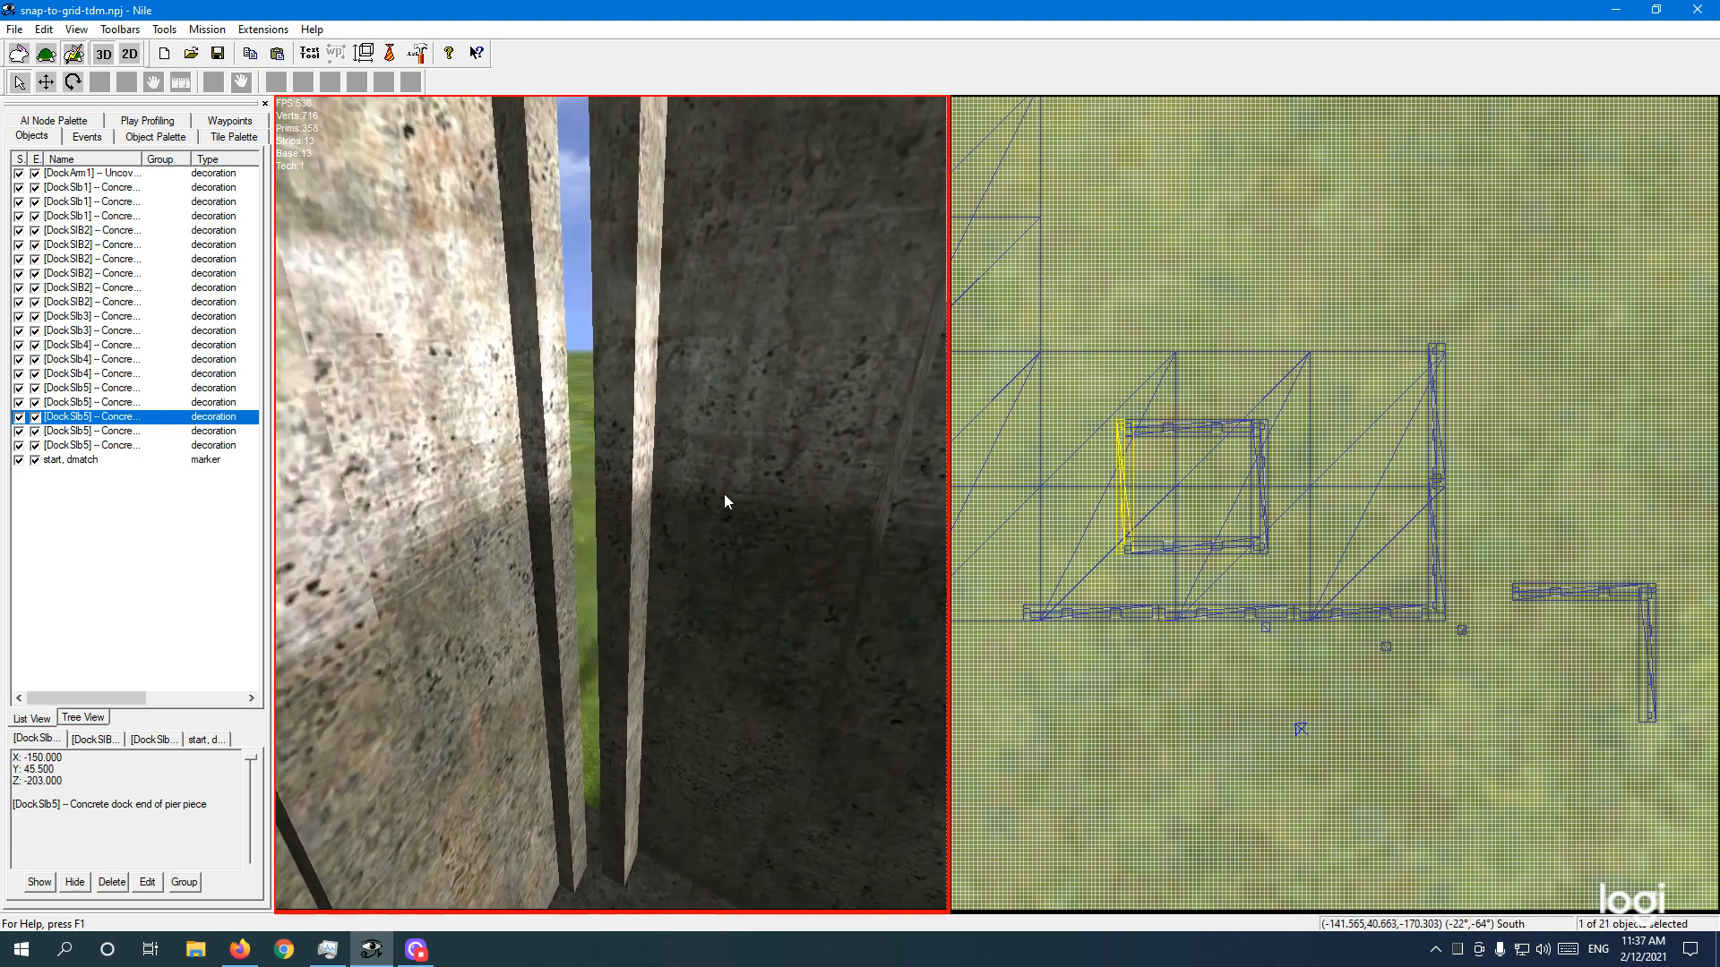
key(e)
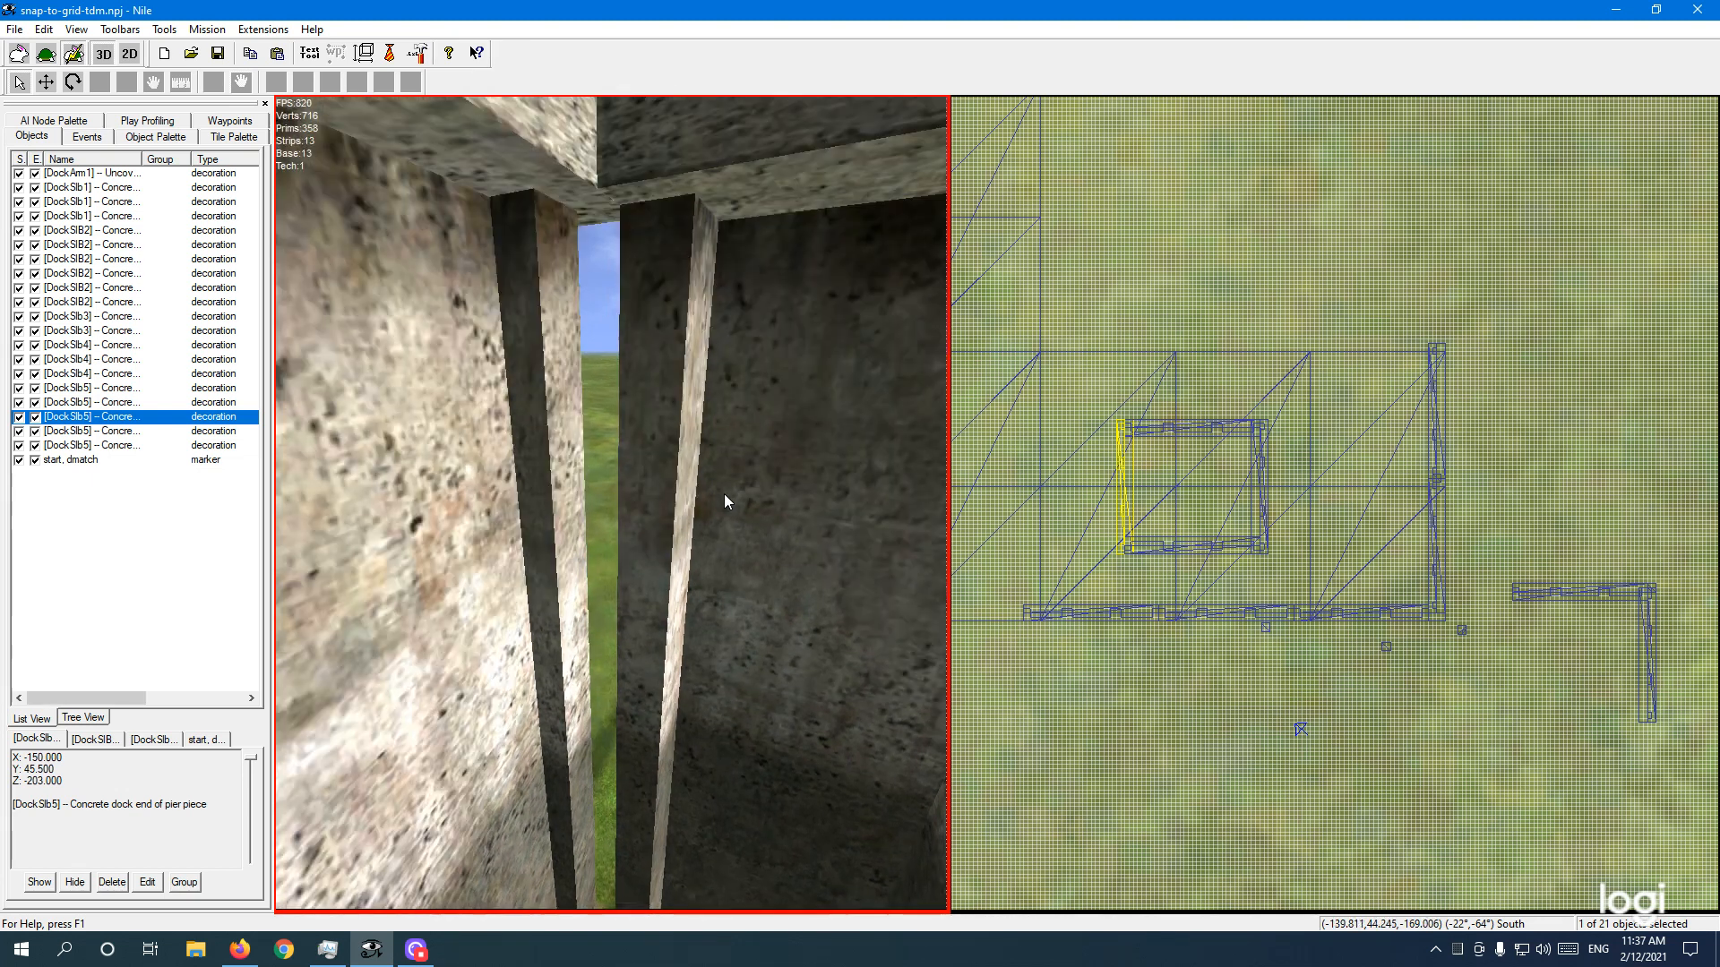
key(q)
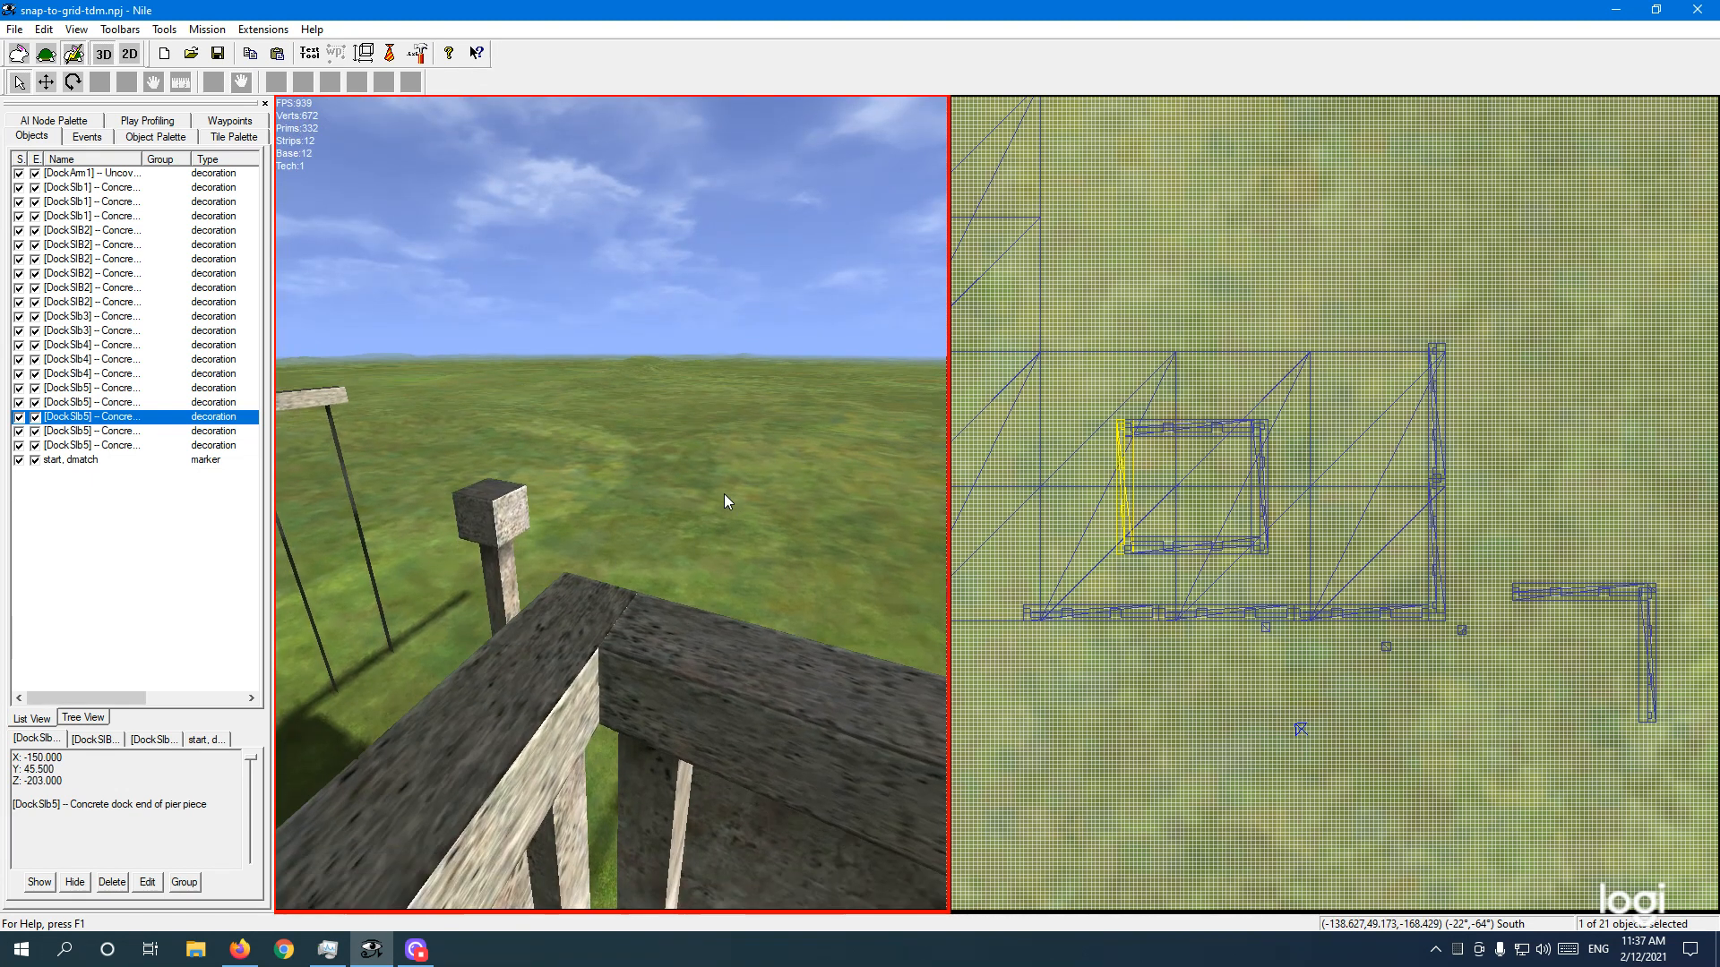
key(q)
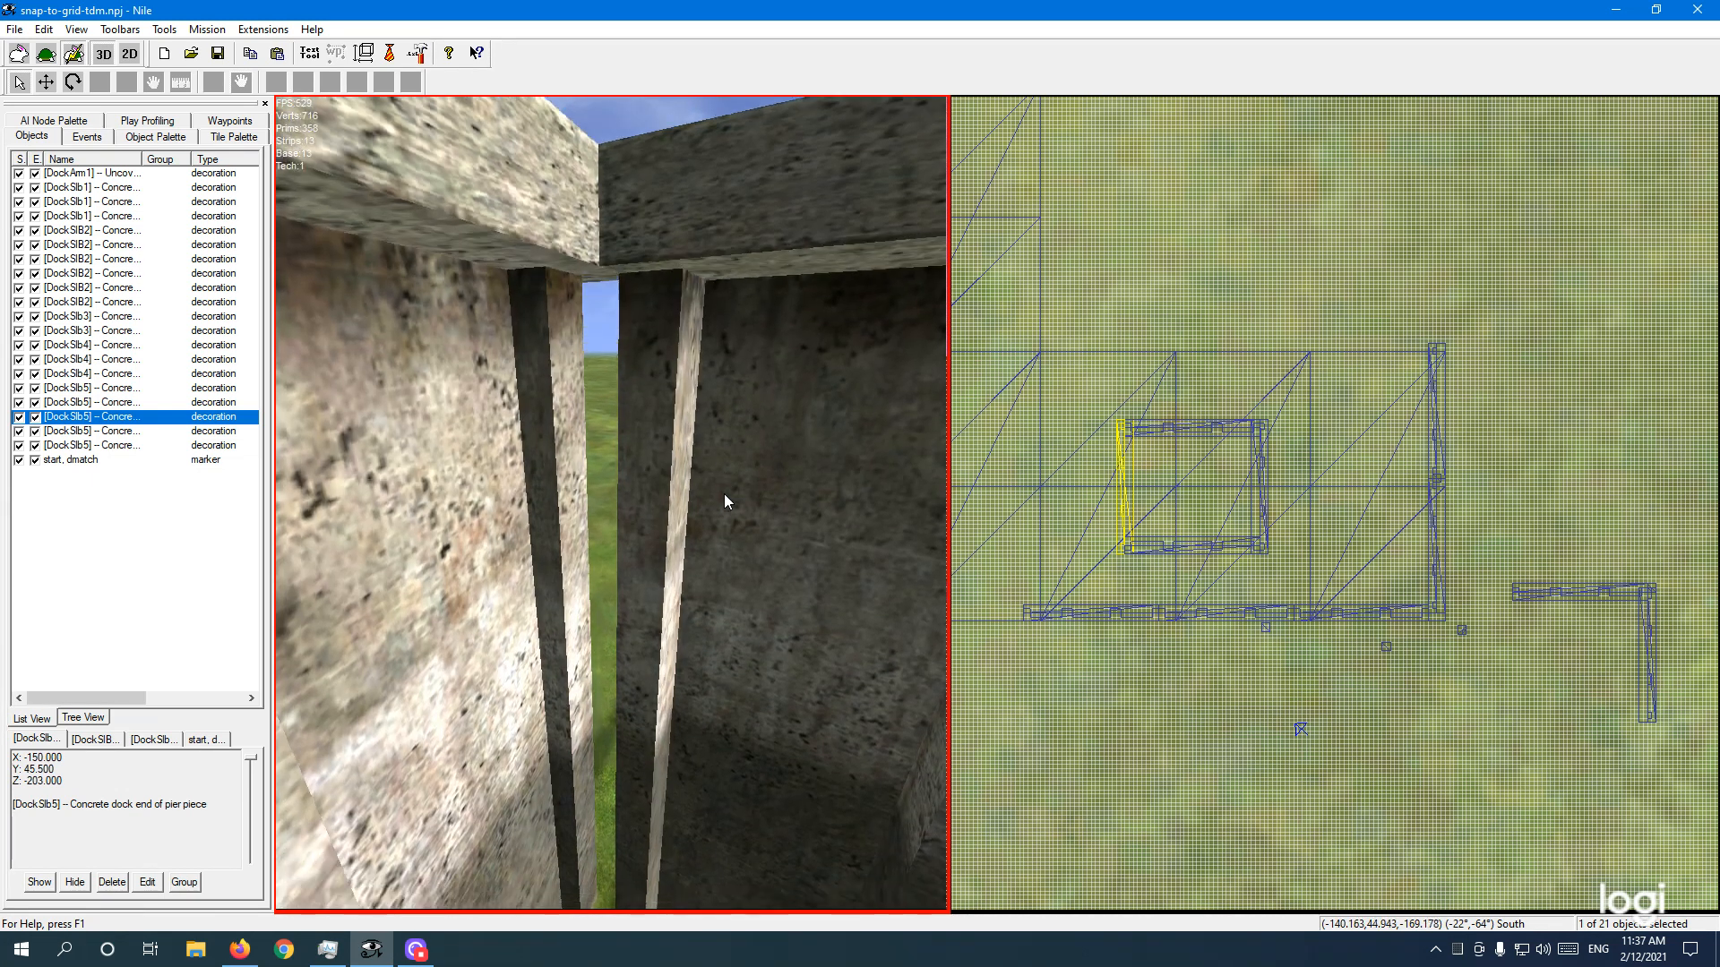
right_drag(678, 527, 676, 567)
key(s)
key(a)
key(w)
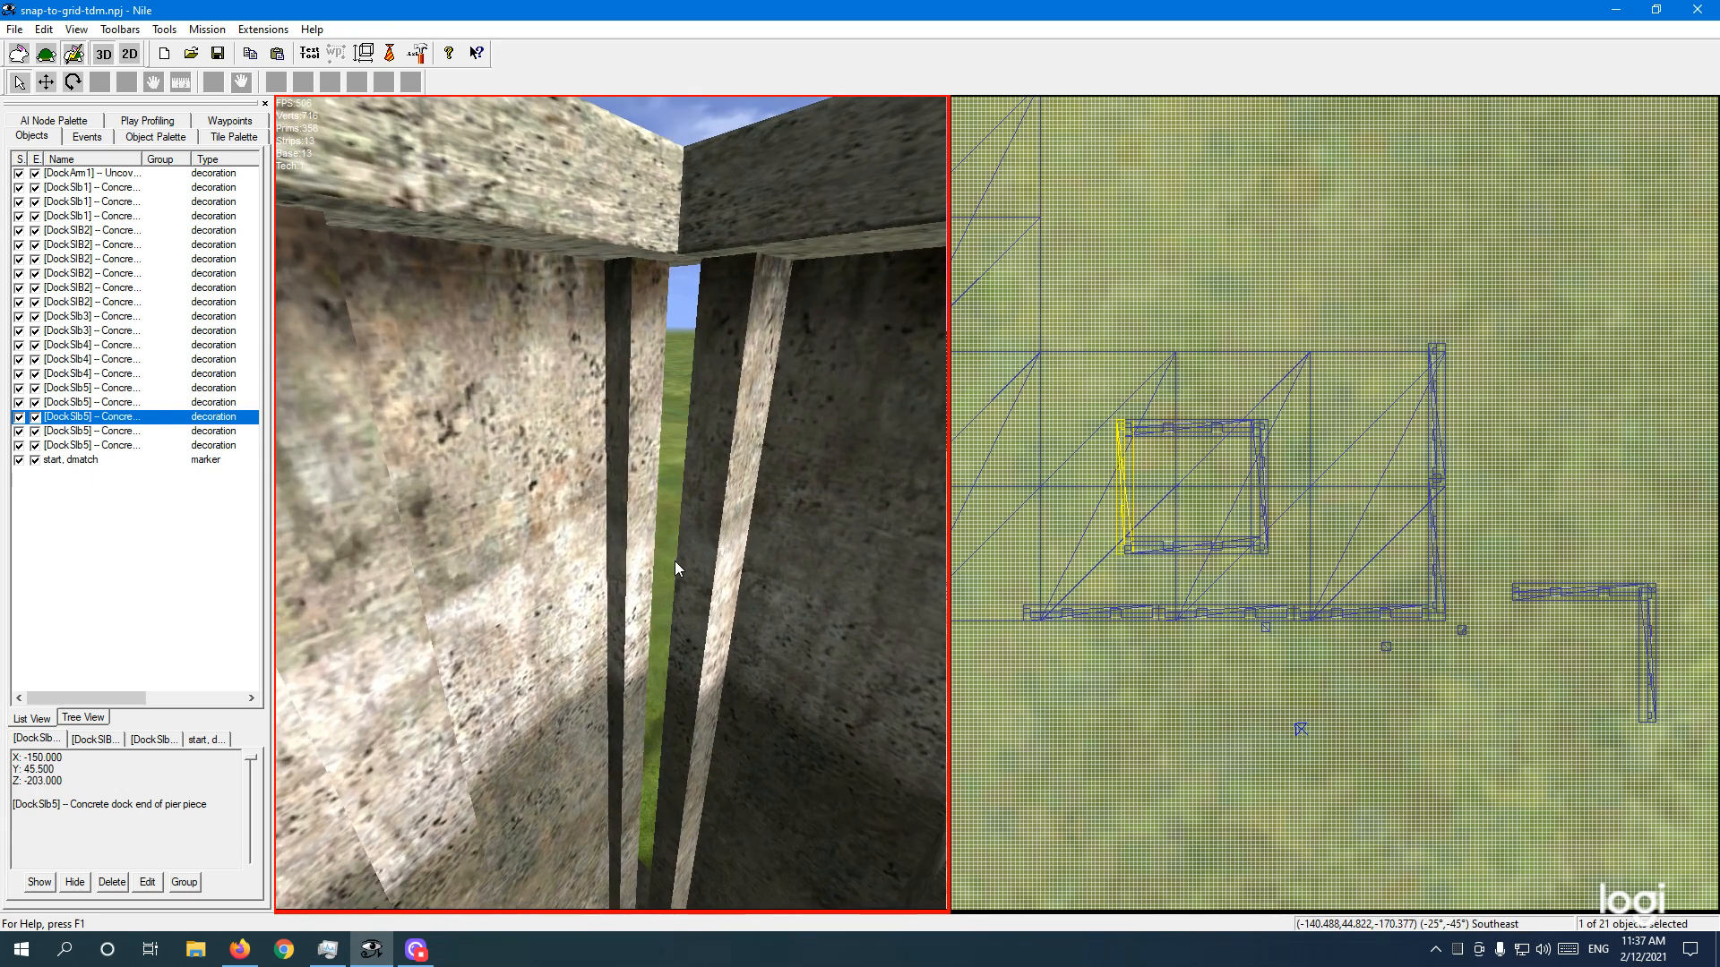
key(w)
key(q)
key(q)
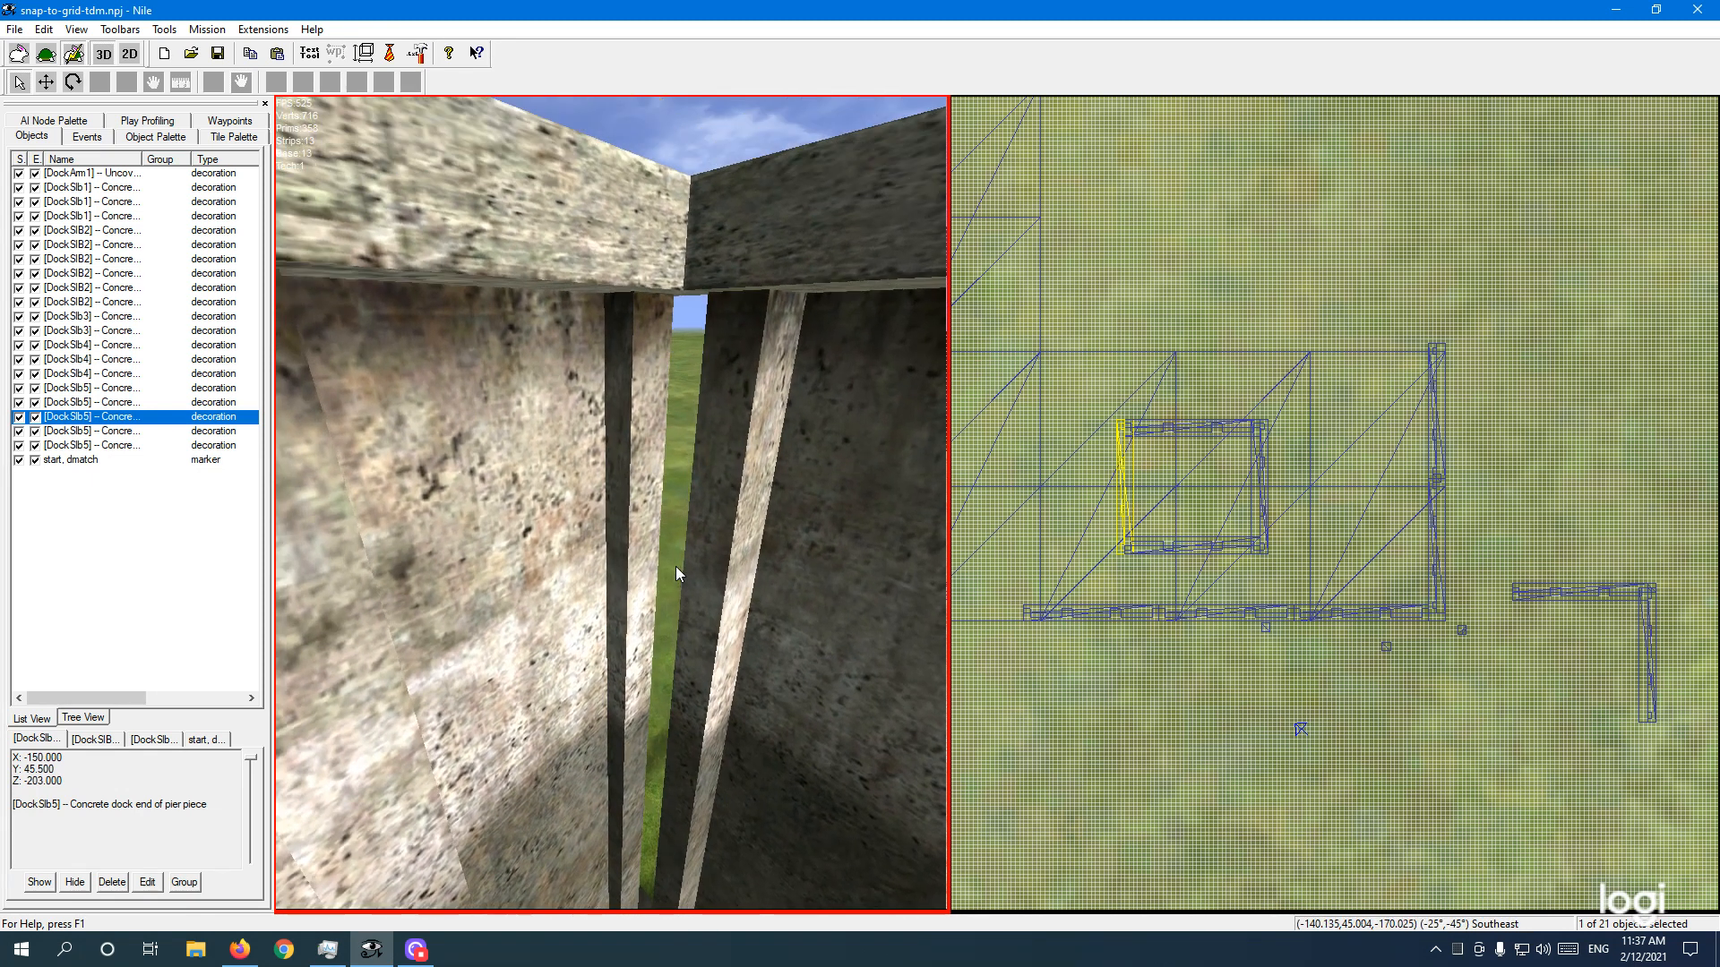
click(1126, 495)
click(1132, 486)
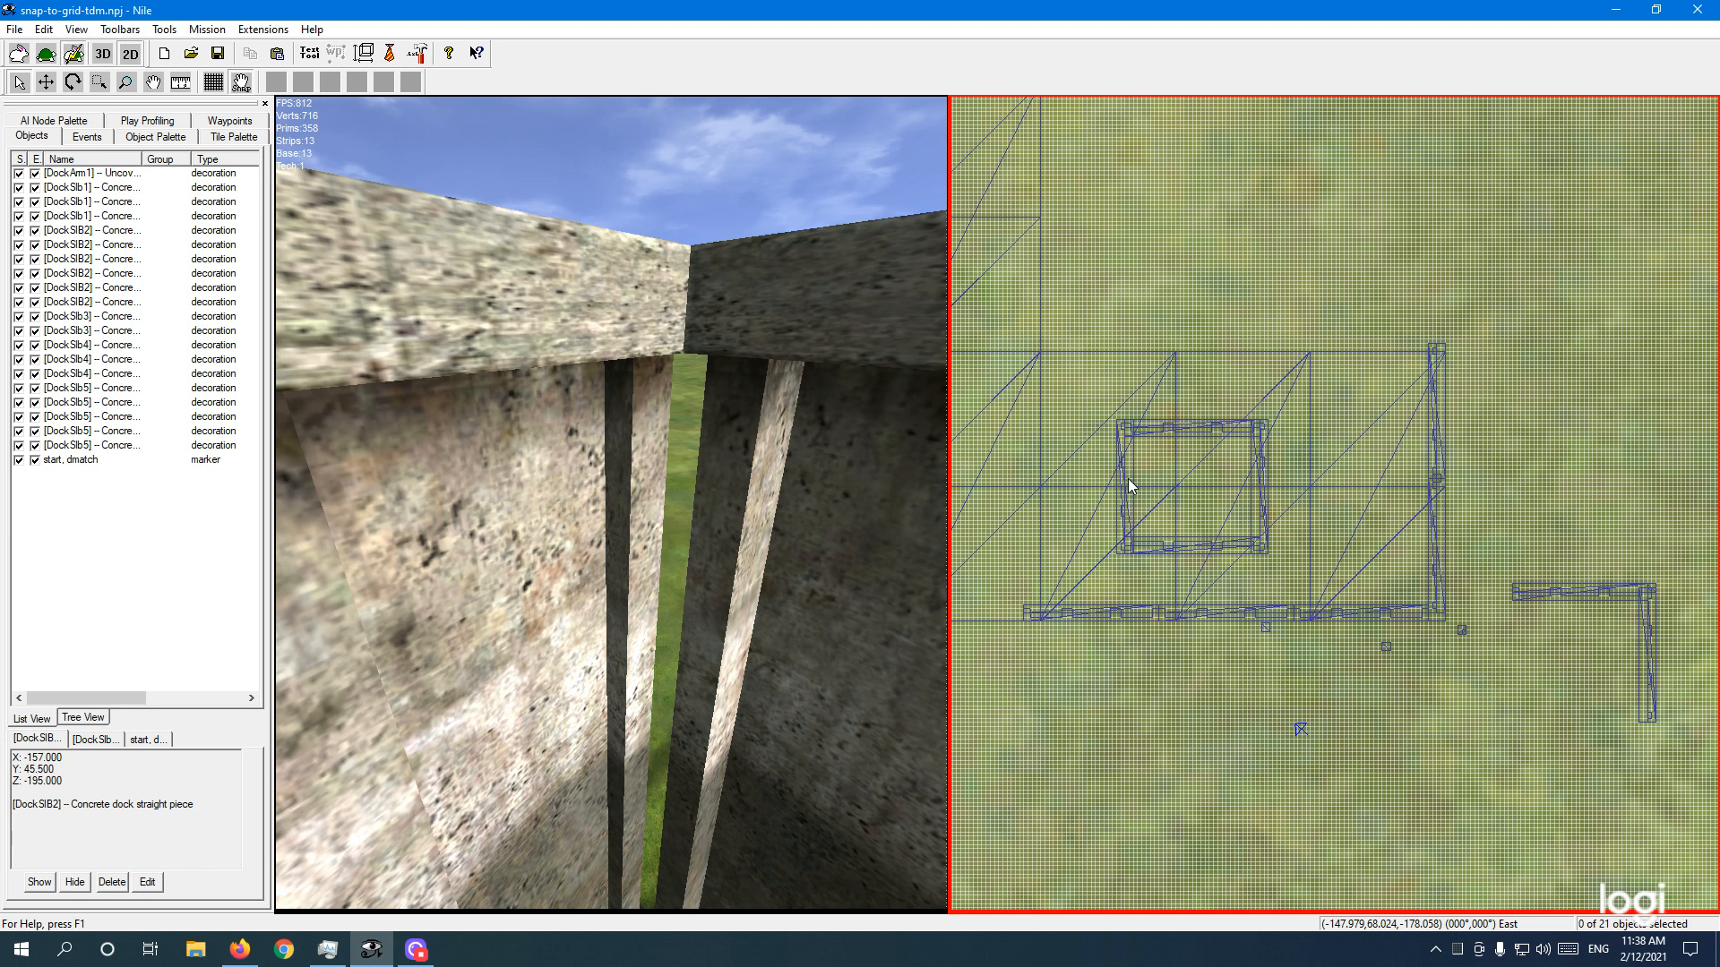
Step: Raise the camera above the walls and select corner post DockSlb3 beside the wall corner
click(713, 163)
right_drag(759, 483, 781, 528)
key(q)
key(w)
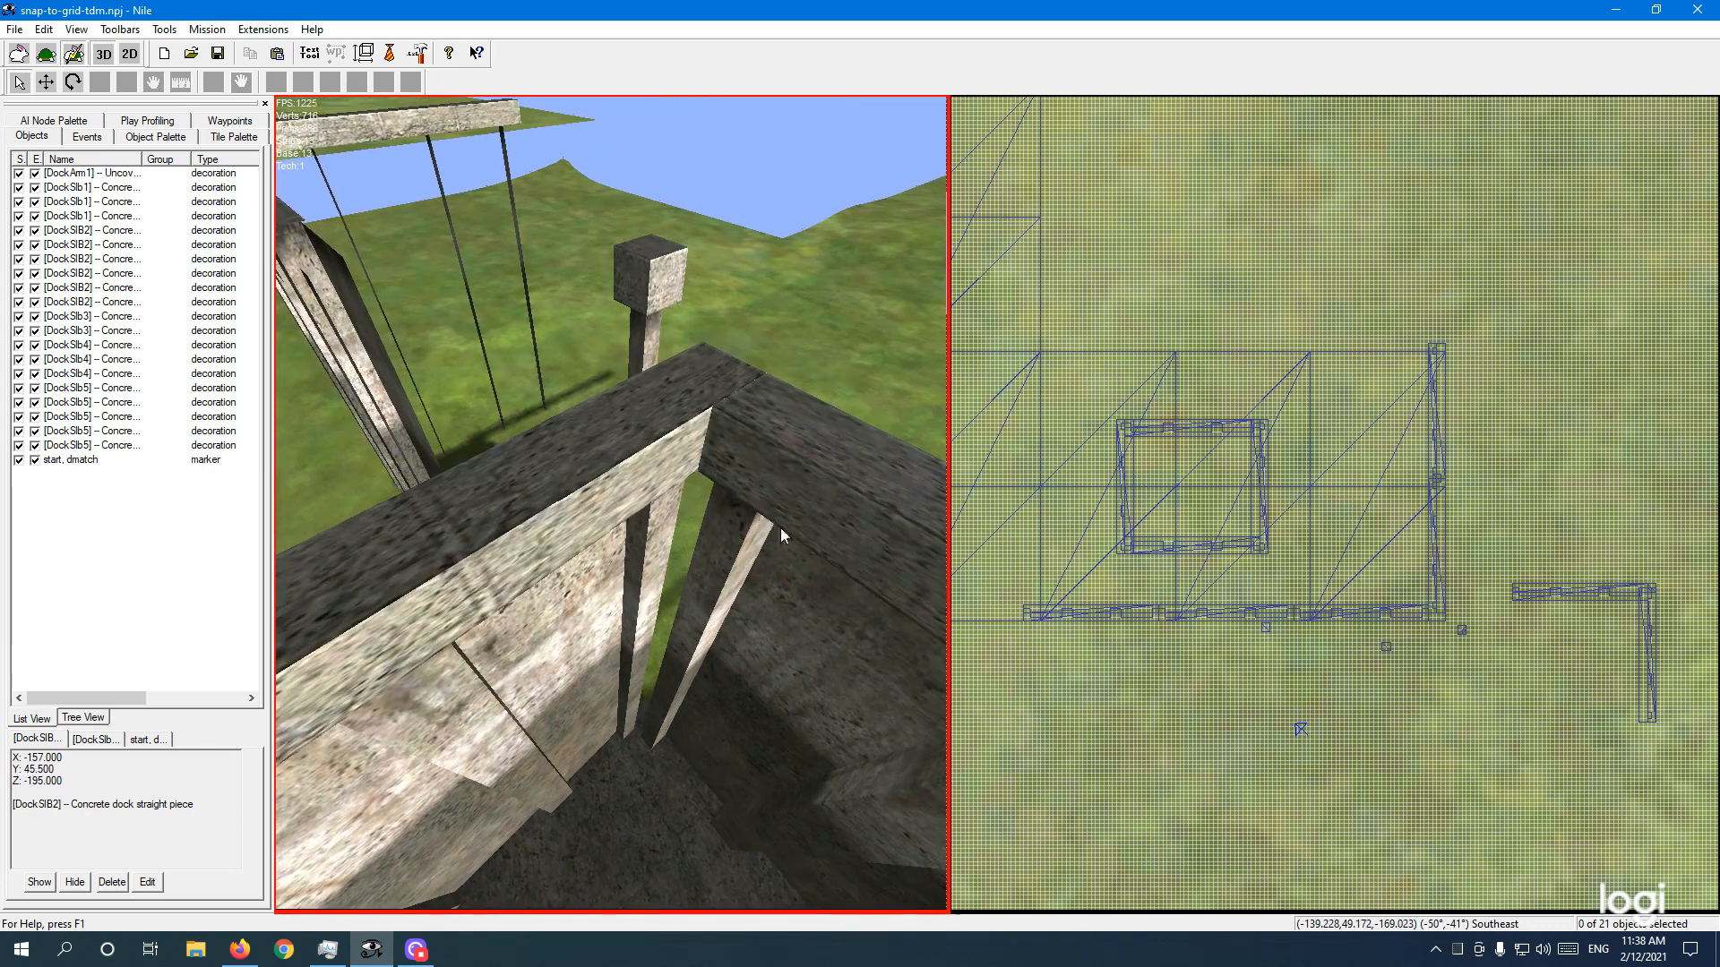
click(655, 289)
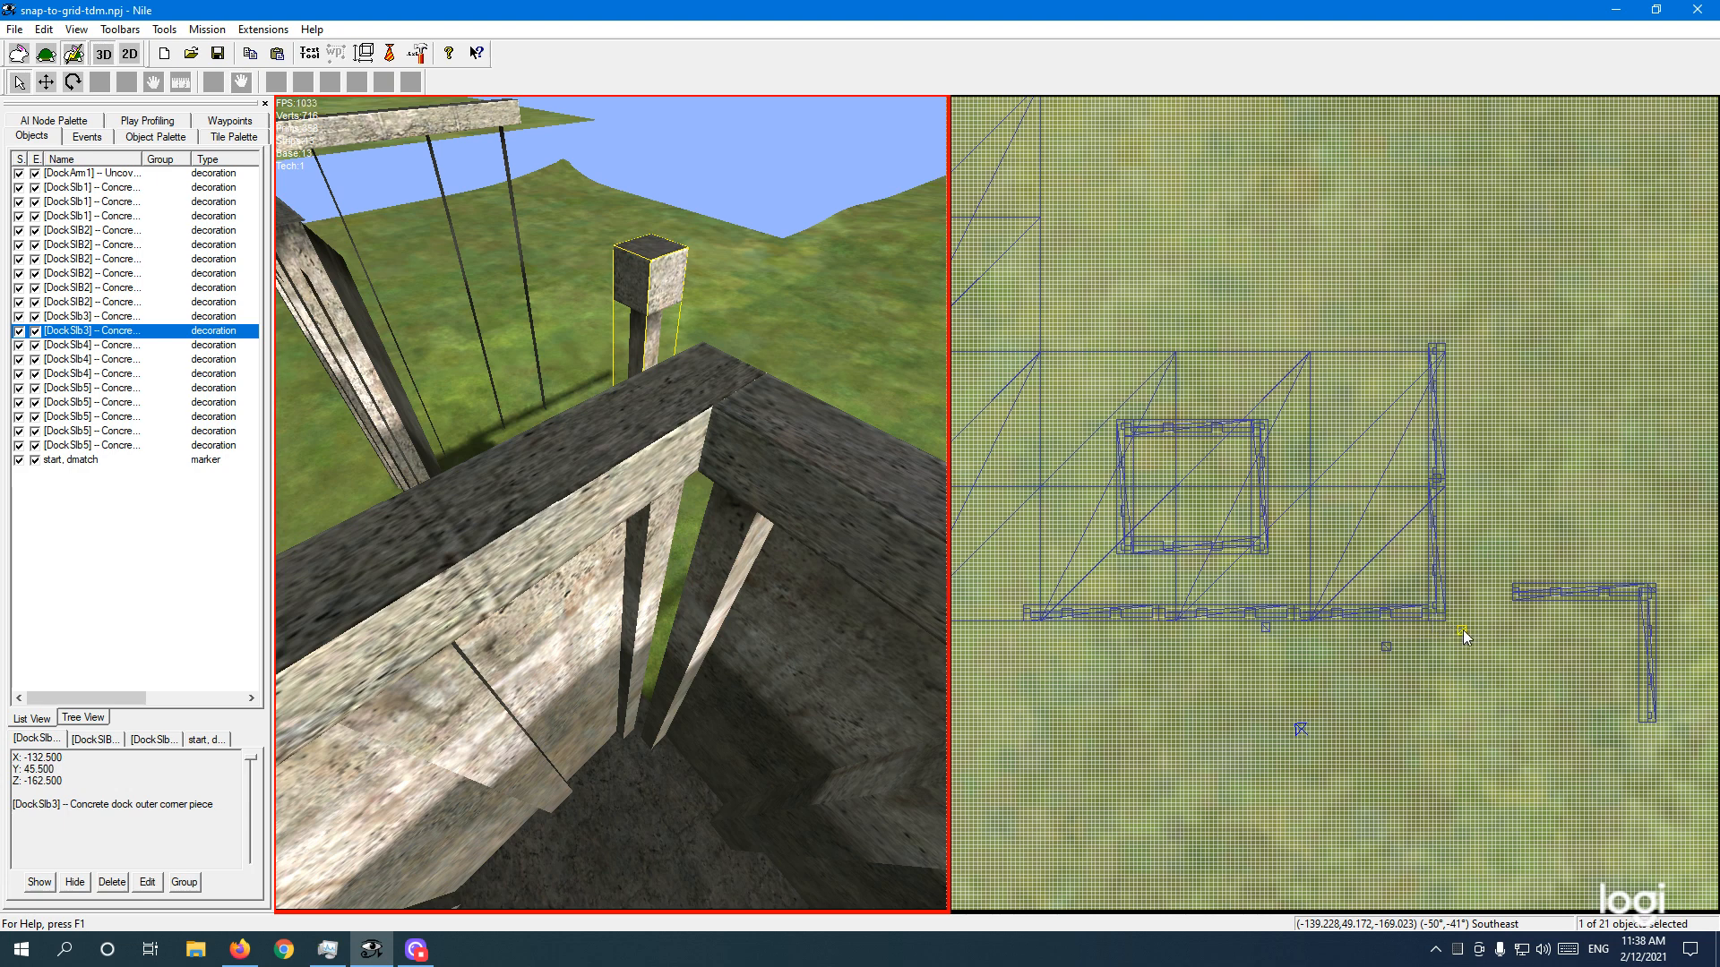
Step: Zoom the 2D map to the corner and drag DockSlb3 onto the wall junction at X -132.5, Z -162.5
click(1438, 702)
middle_drag(1497, 718, 1344, 551)
scroll(1344, 551, up, 6)
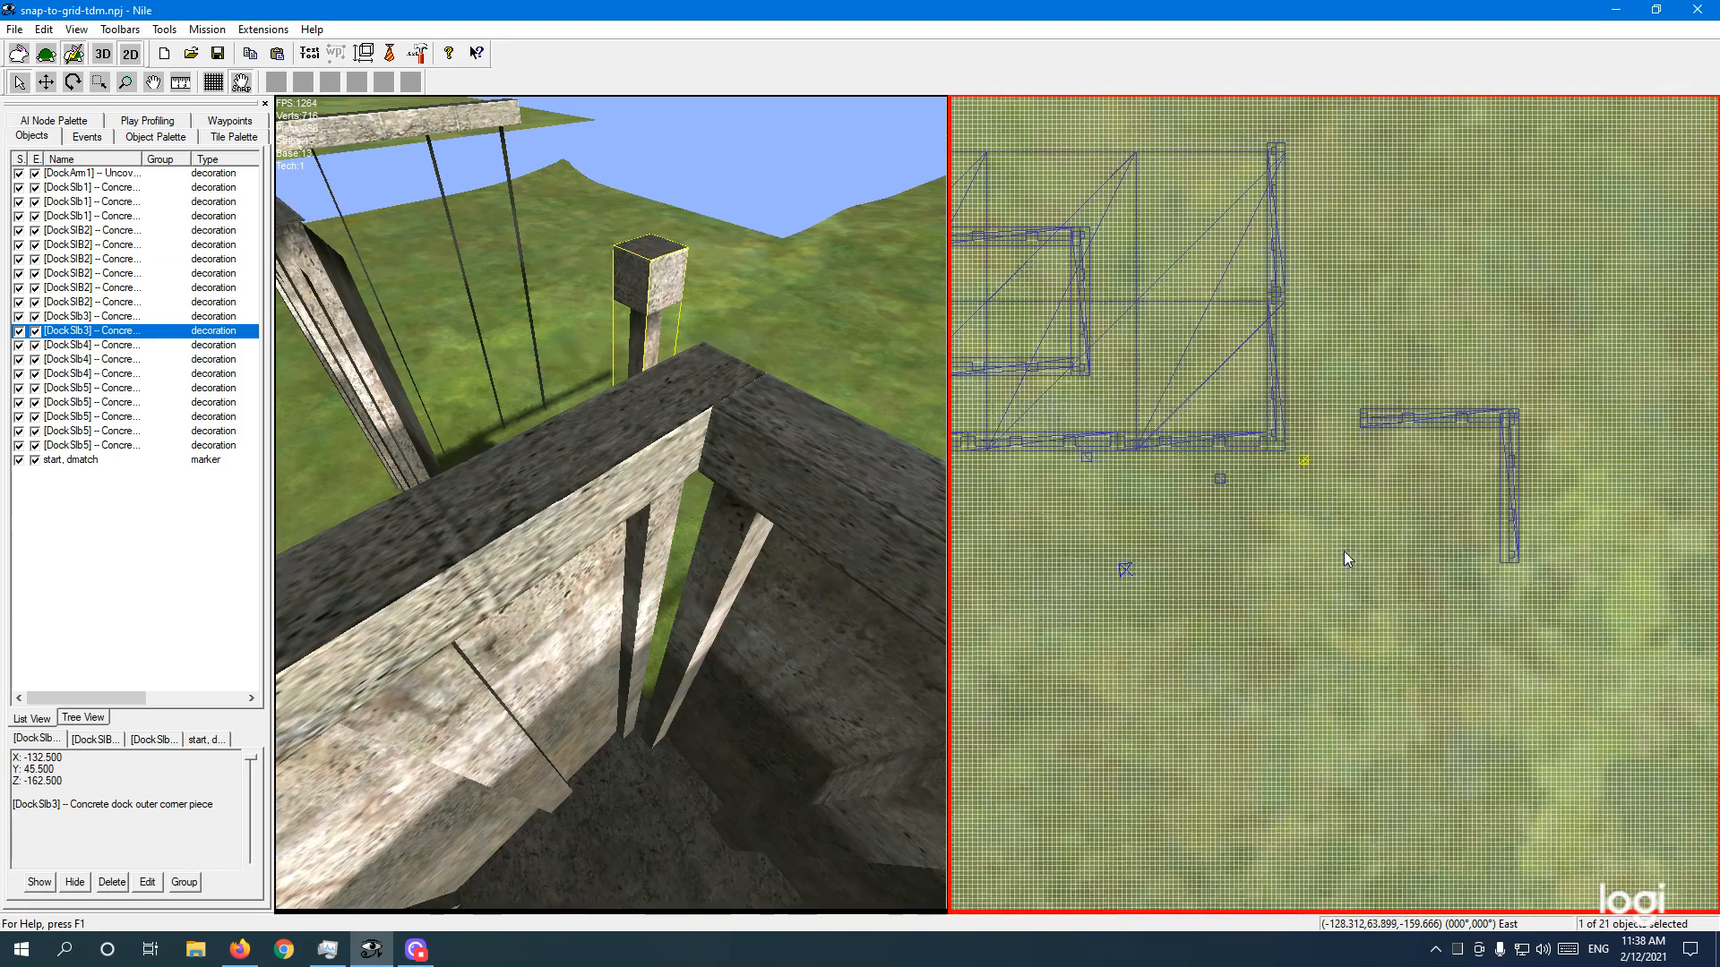
scroll(1344, 551, up, 1)
middle_drag(1286, 545, 1324, 572)
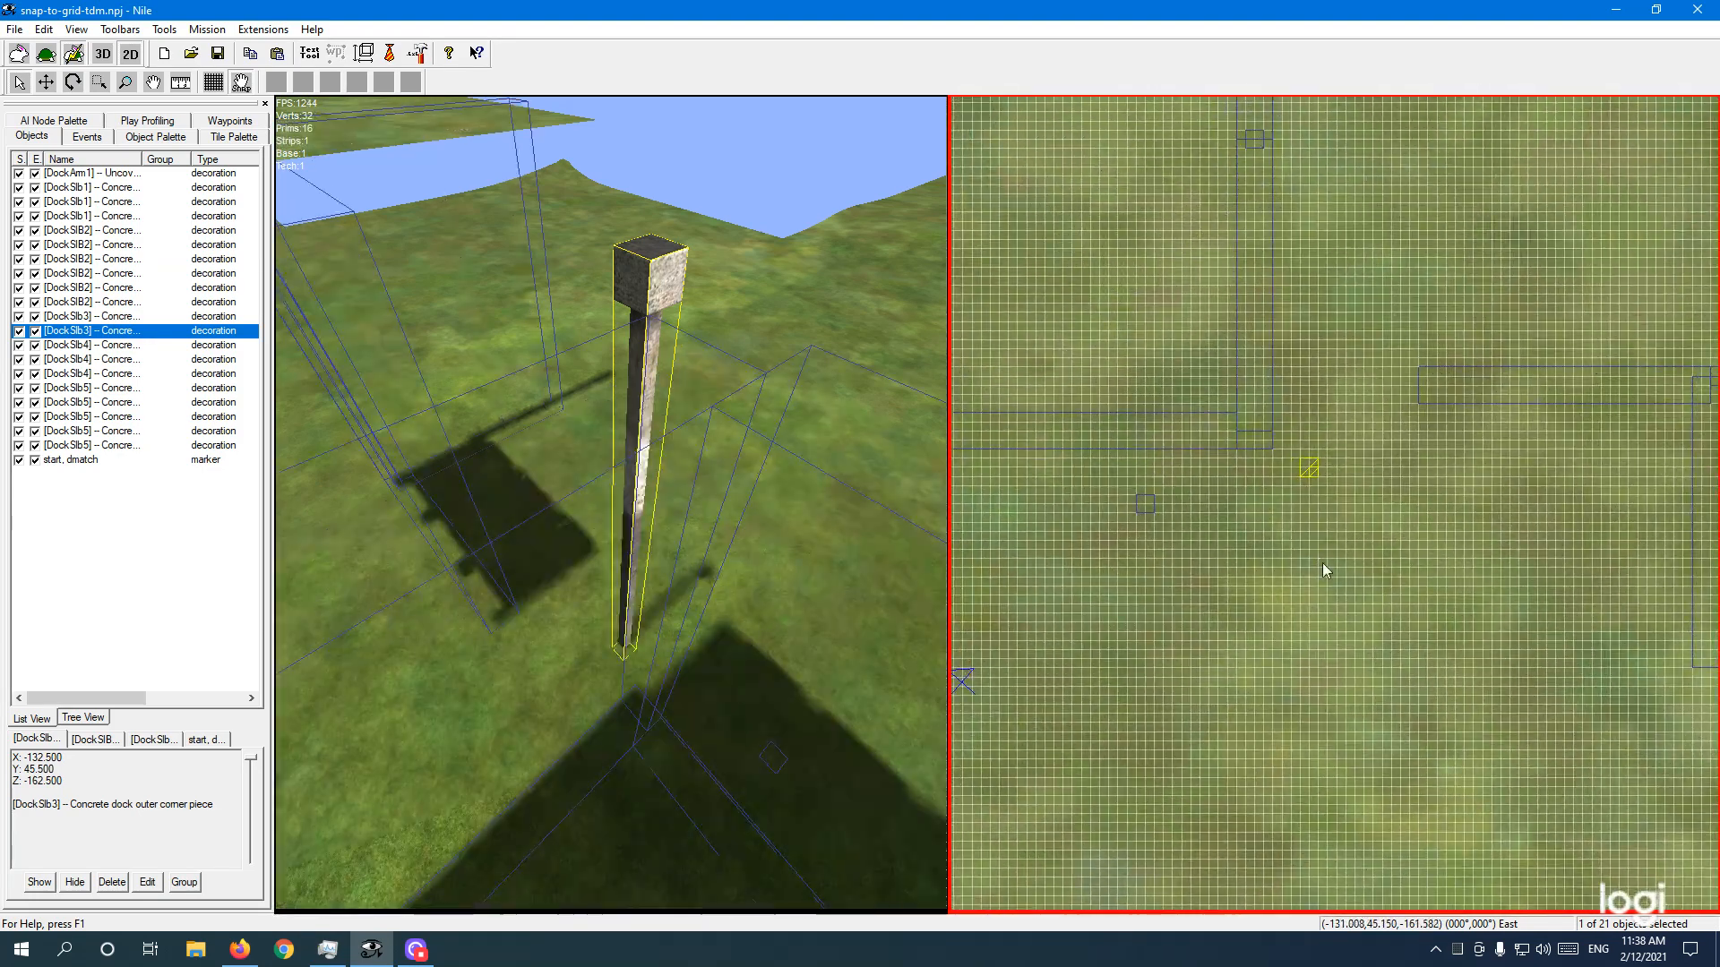
click(46, 82)
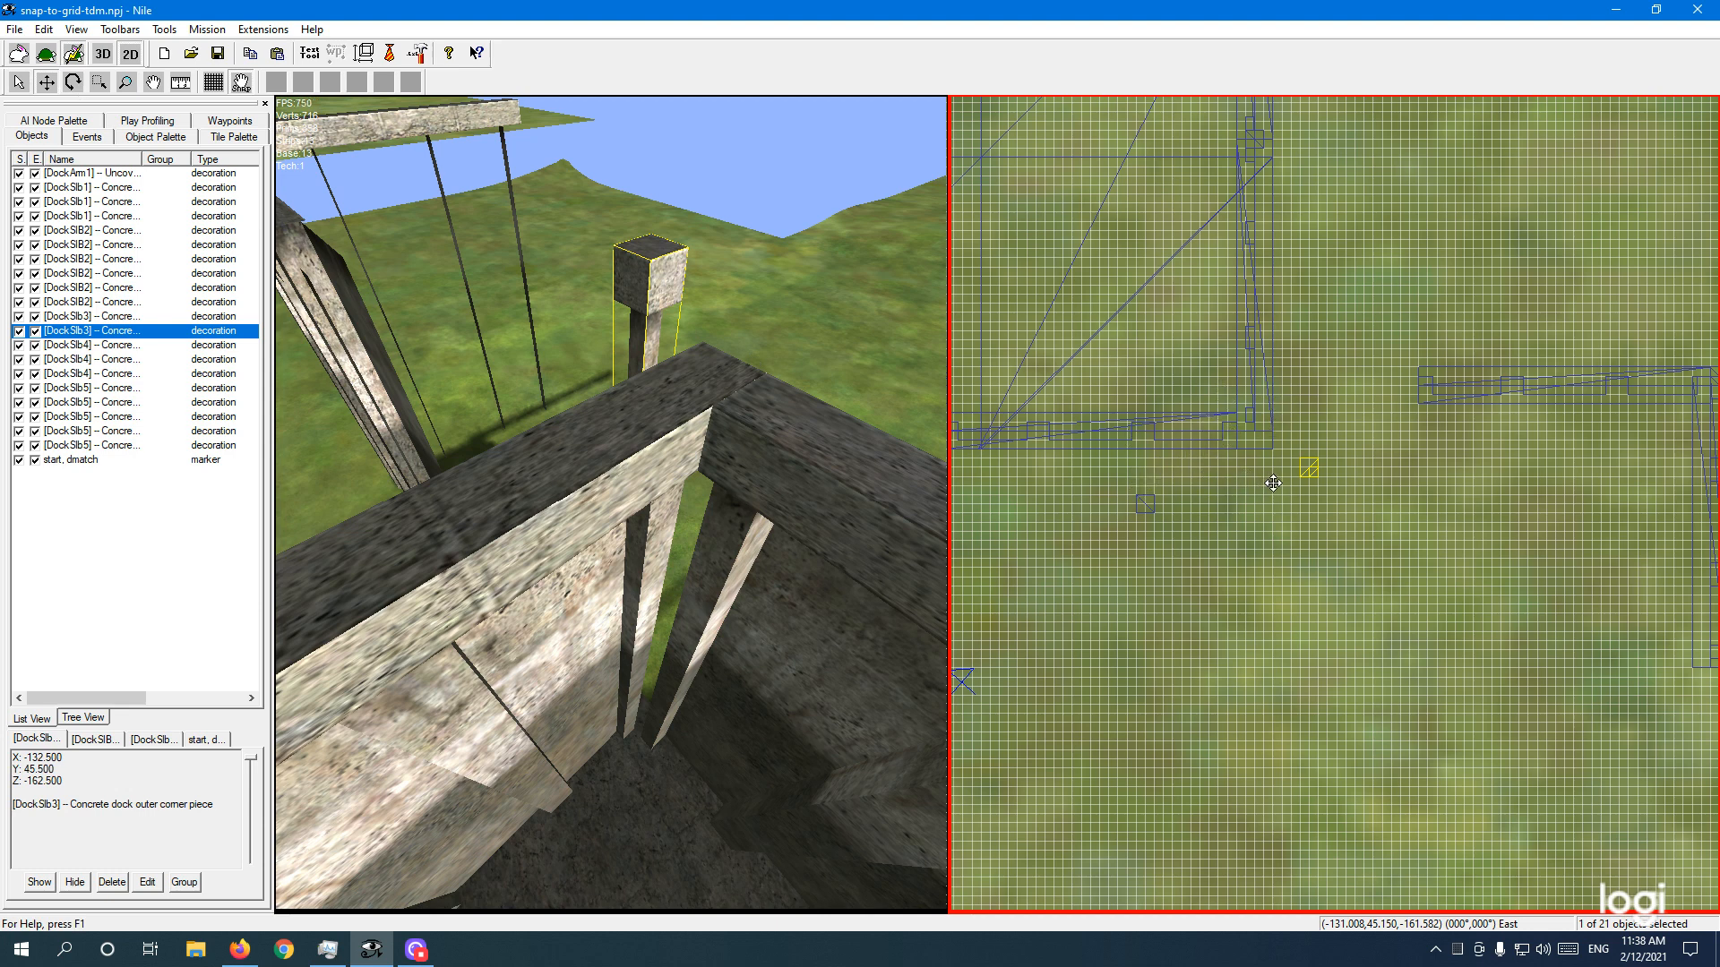
drag(1264, 477, 1207, 439)
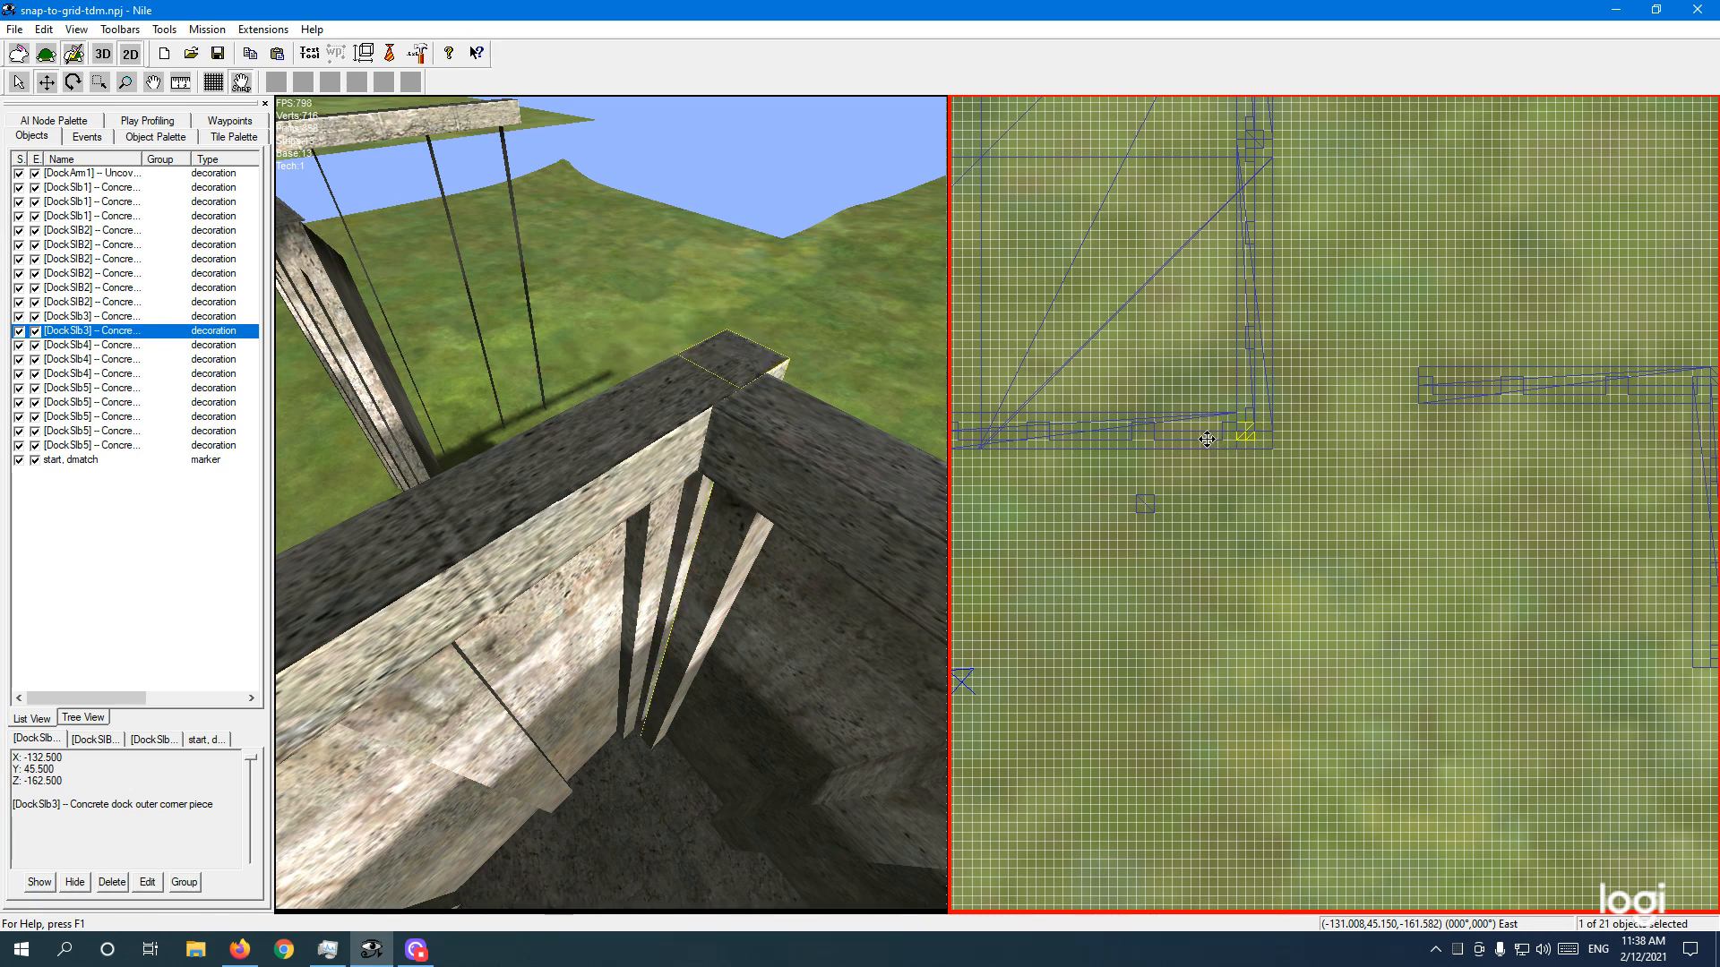
Step: Fly the 3D camera around the dock corner to inspect how the corner piece meets the walls
click(841, 369)
right_drag(842, 368, 771, 377)
key(d)
key(w)
key(d)
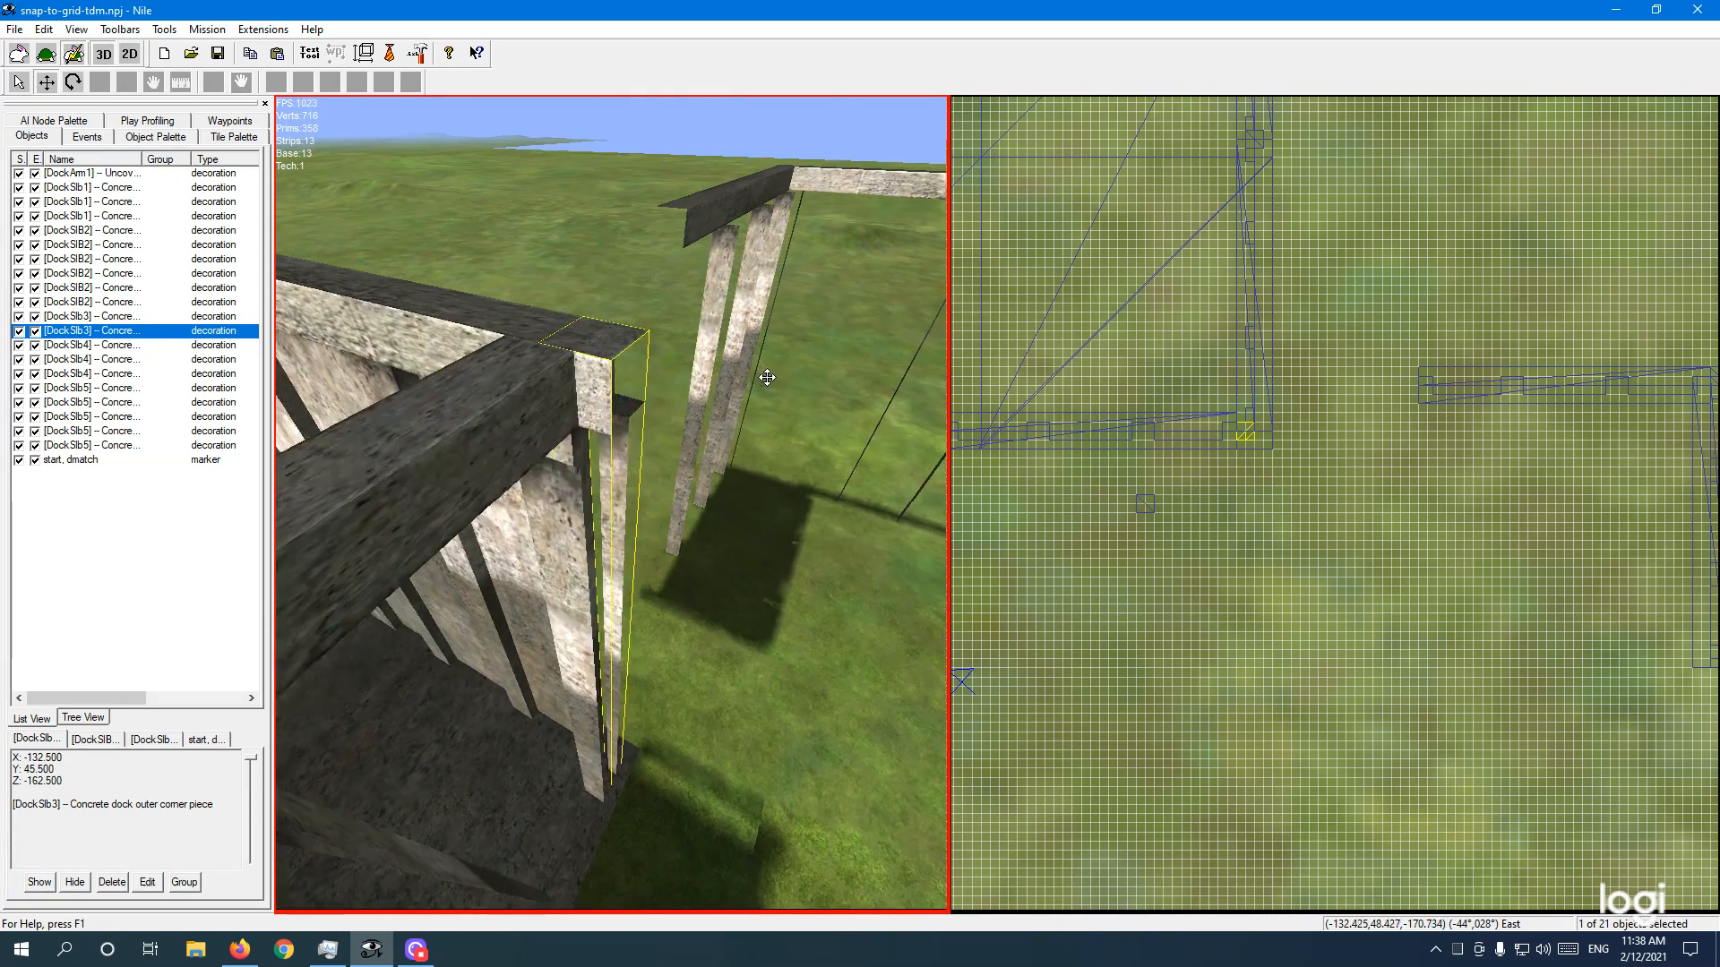
key(a)
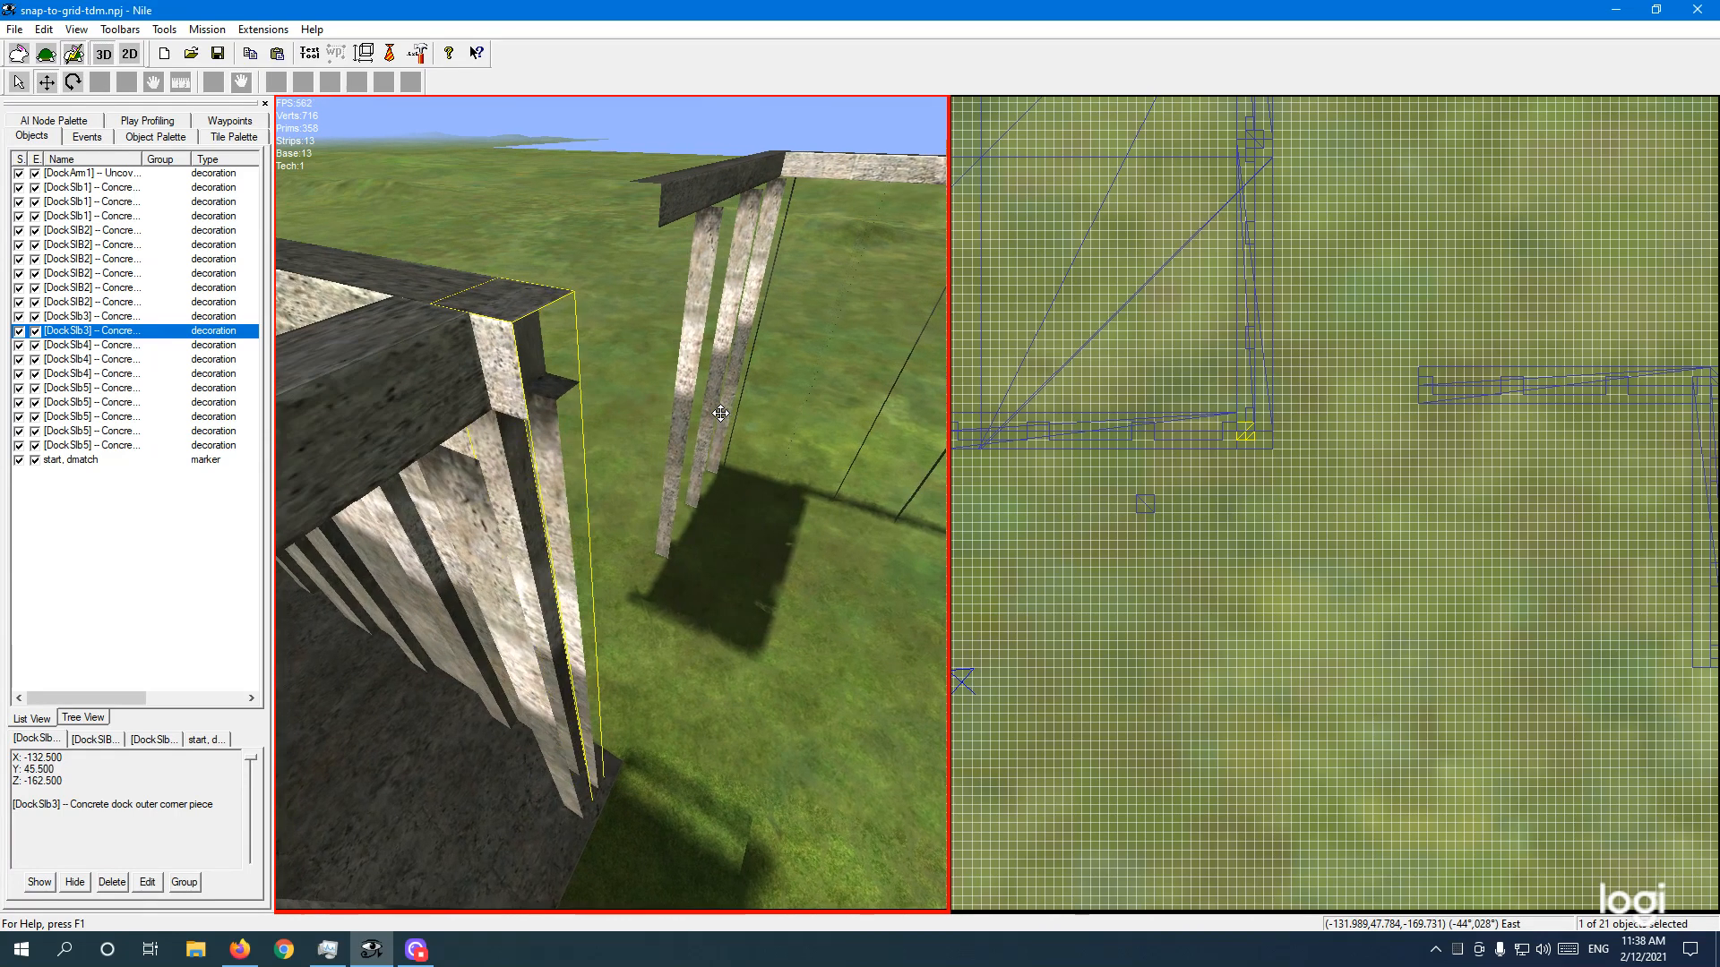
key(a)
key(a)
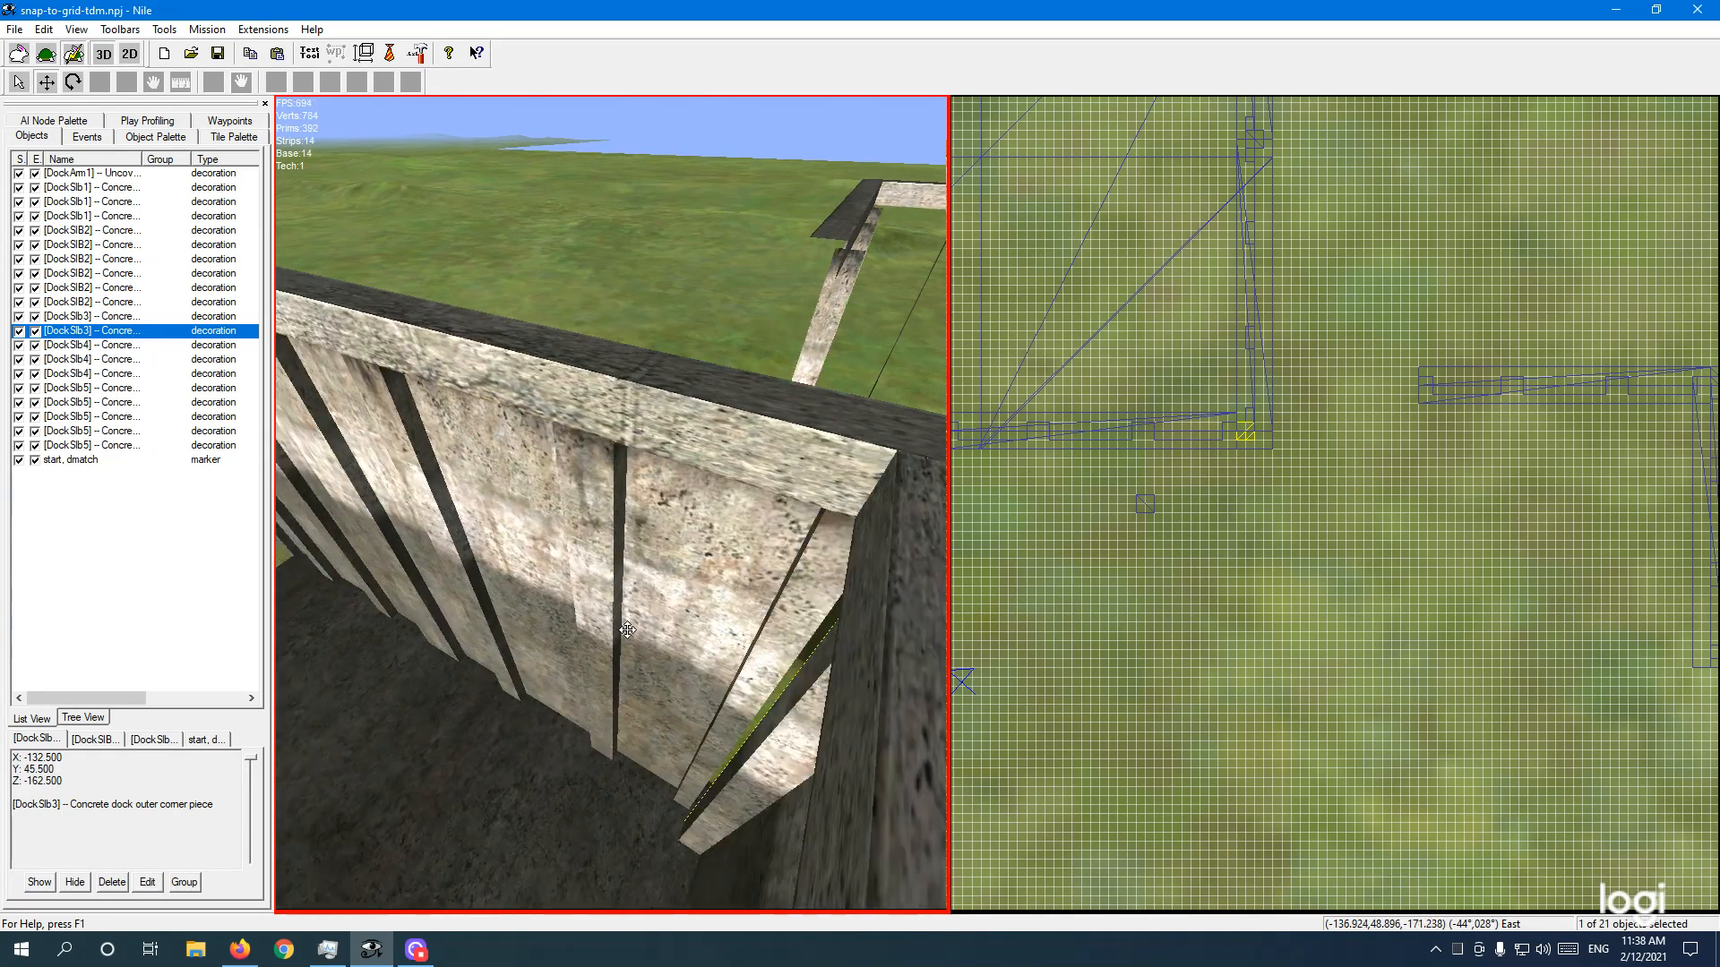
mouse_move(641, 577)
right_down()
mouse_move(702, 570)
mouse_move(635, 605)
right_up()
key(s)
key(w)
key(a)
key(d)
key(d)
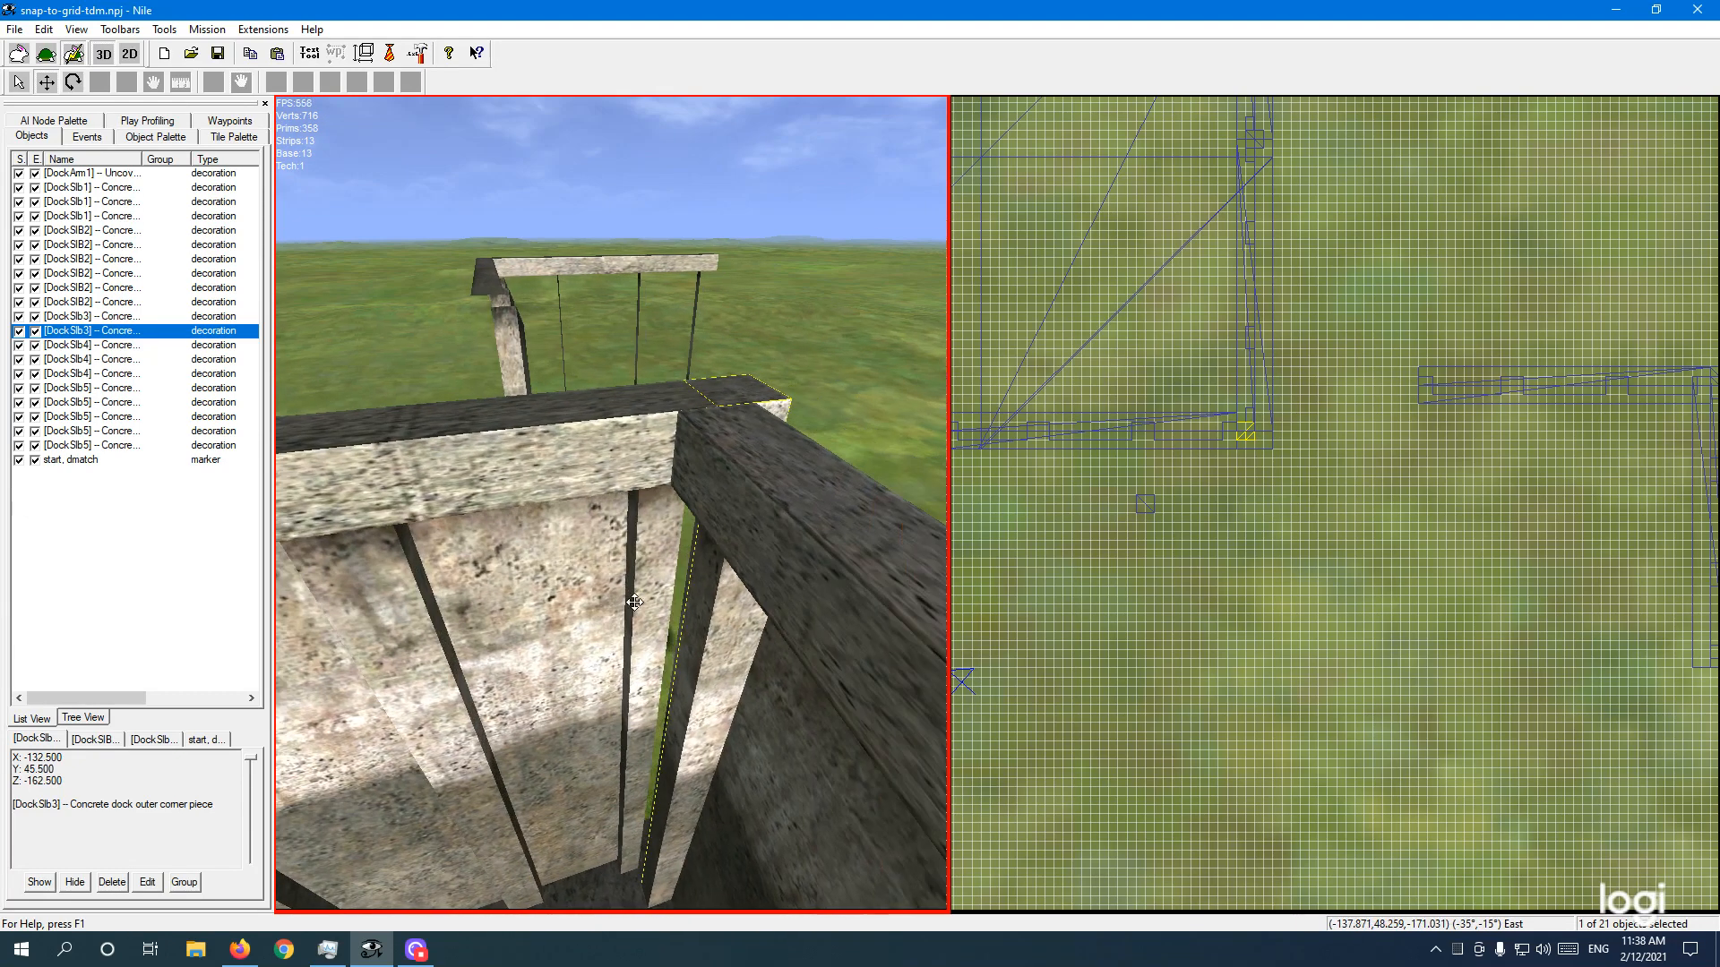
key(d)
key(z)
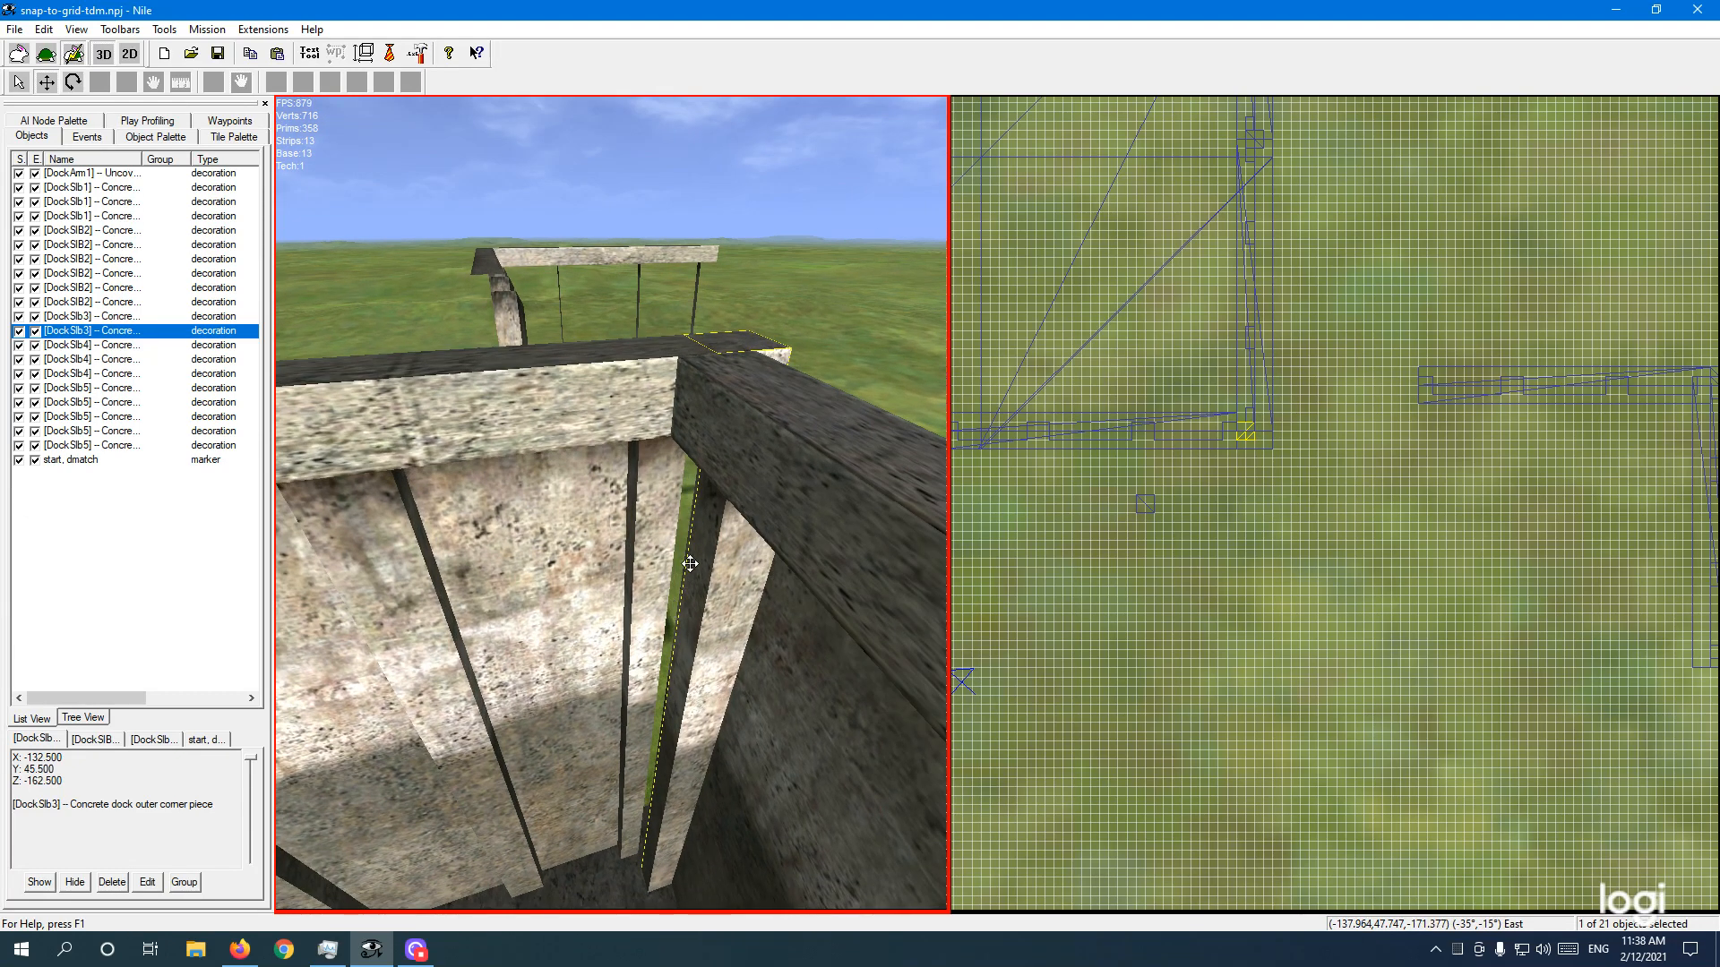
click(1265, 500)
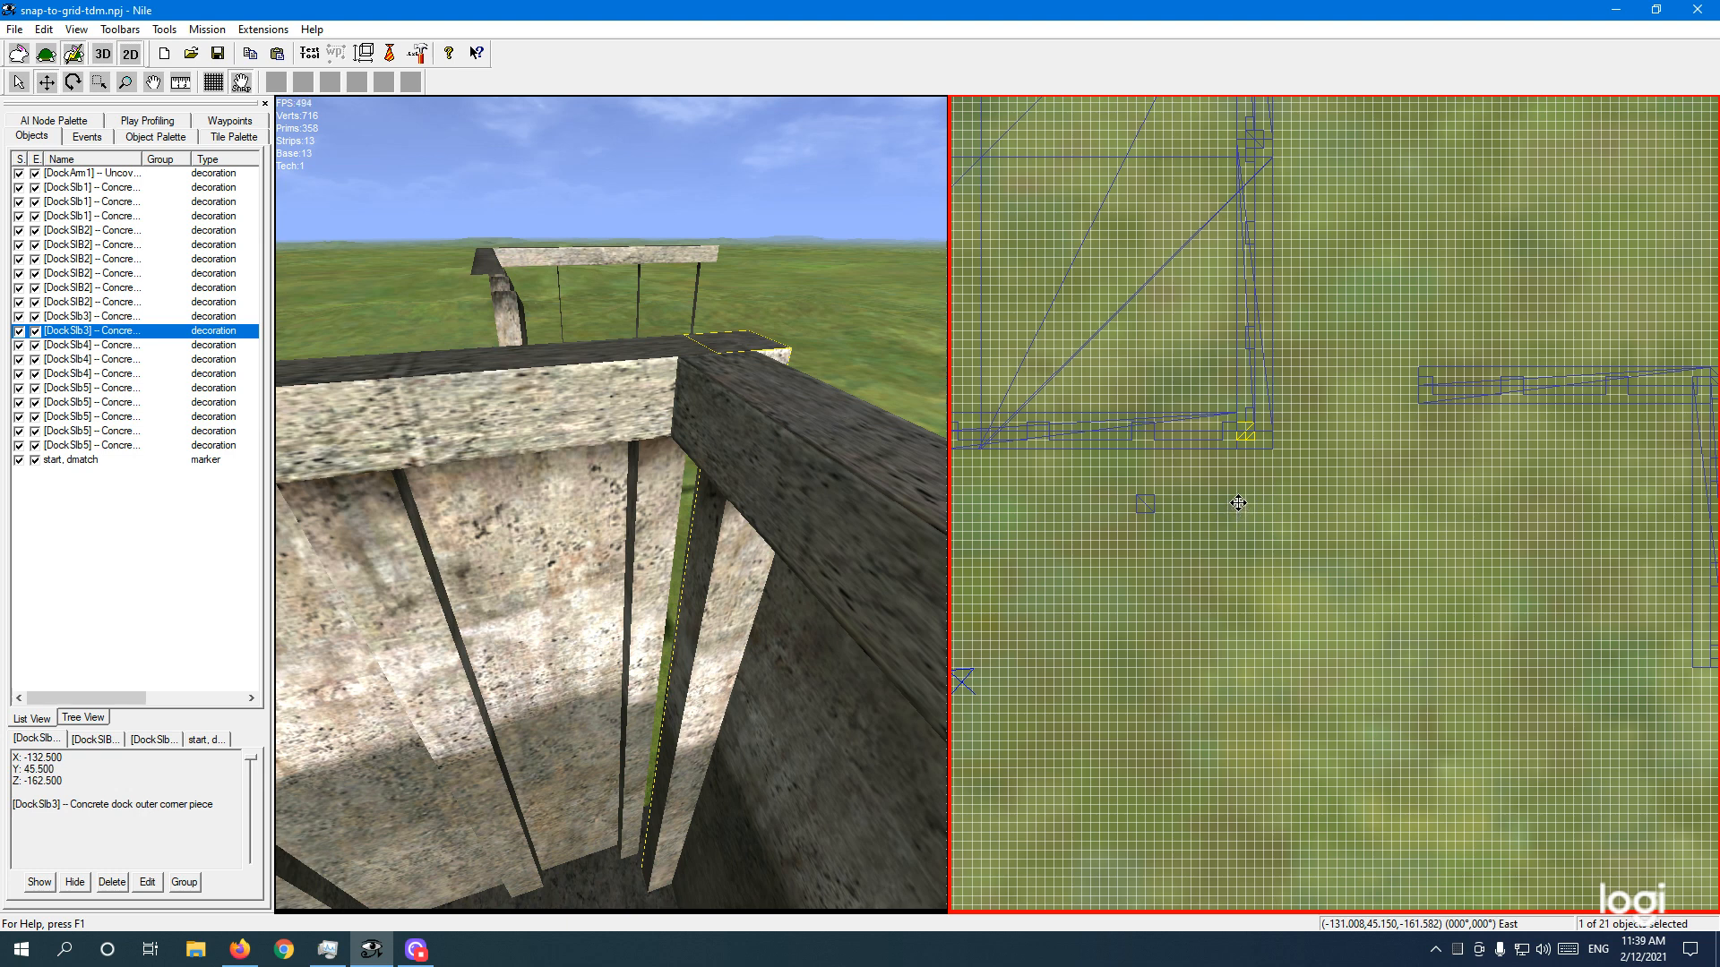
Step: Nudge DockSlb3 up one grid step, then drag it down-right off the wall junction
drag(1238, 504, 1238, 499)
click(757, 675)
right_drag(683, 656, 636, 508)
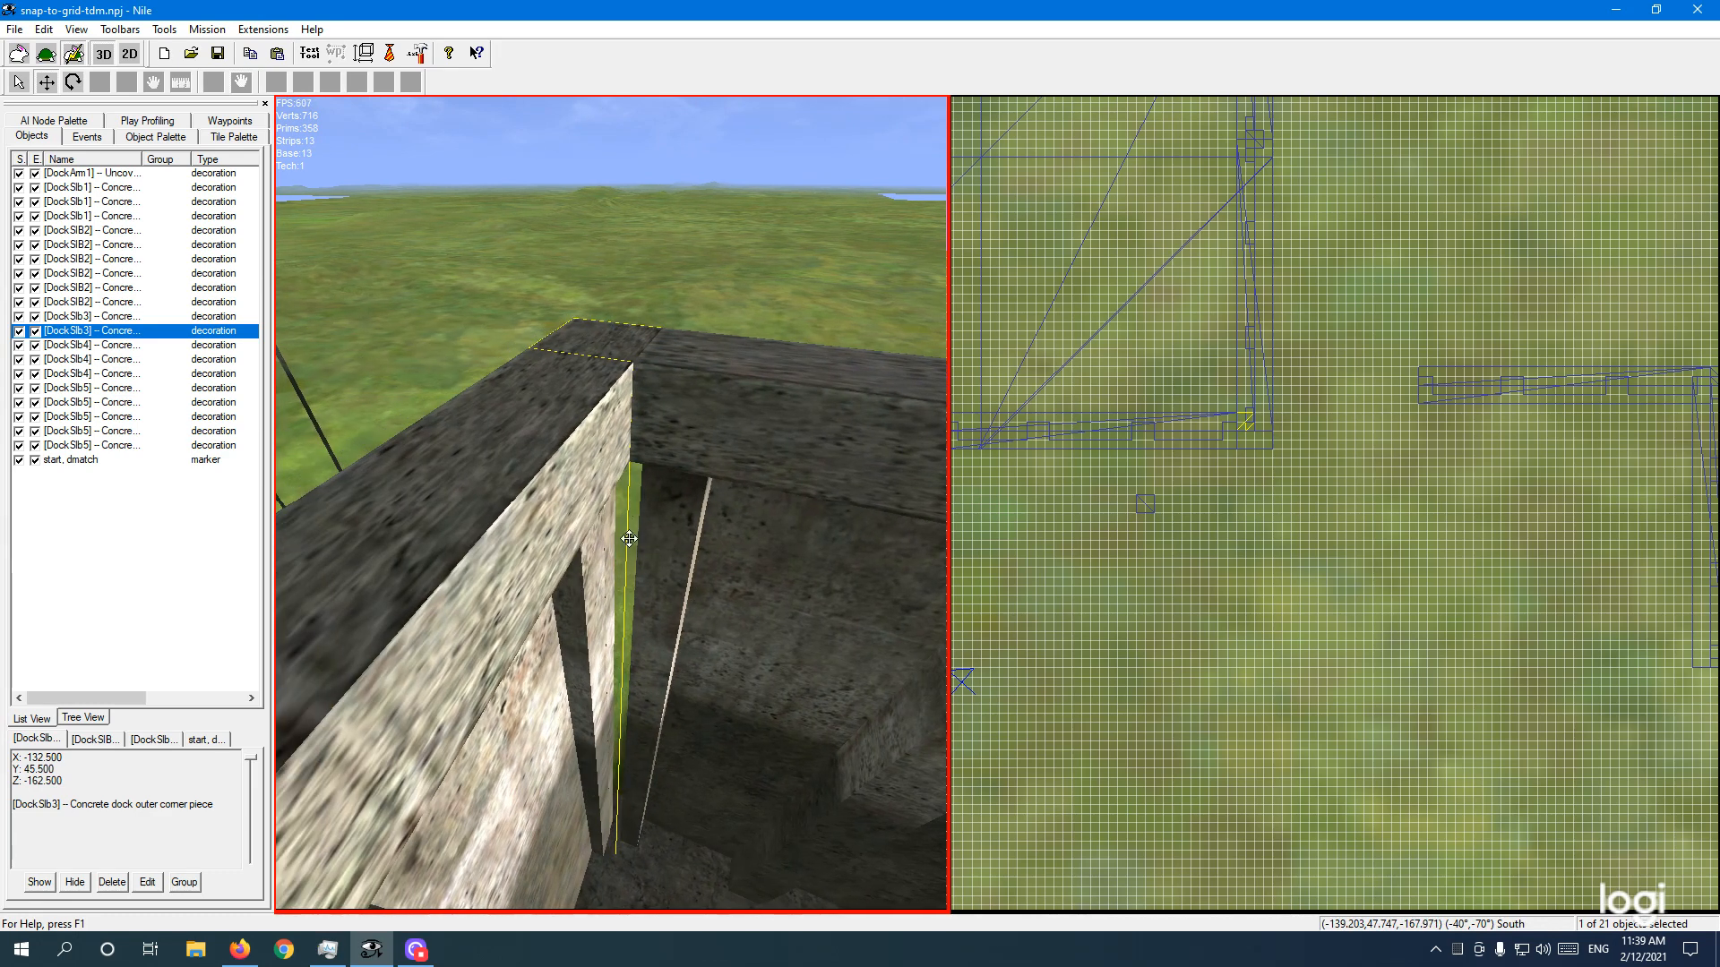
click(1237, 506)
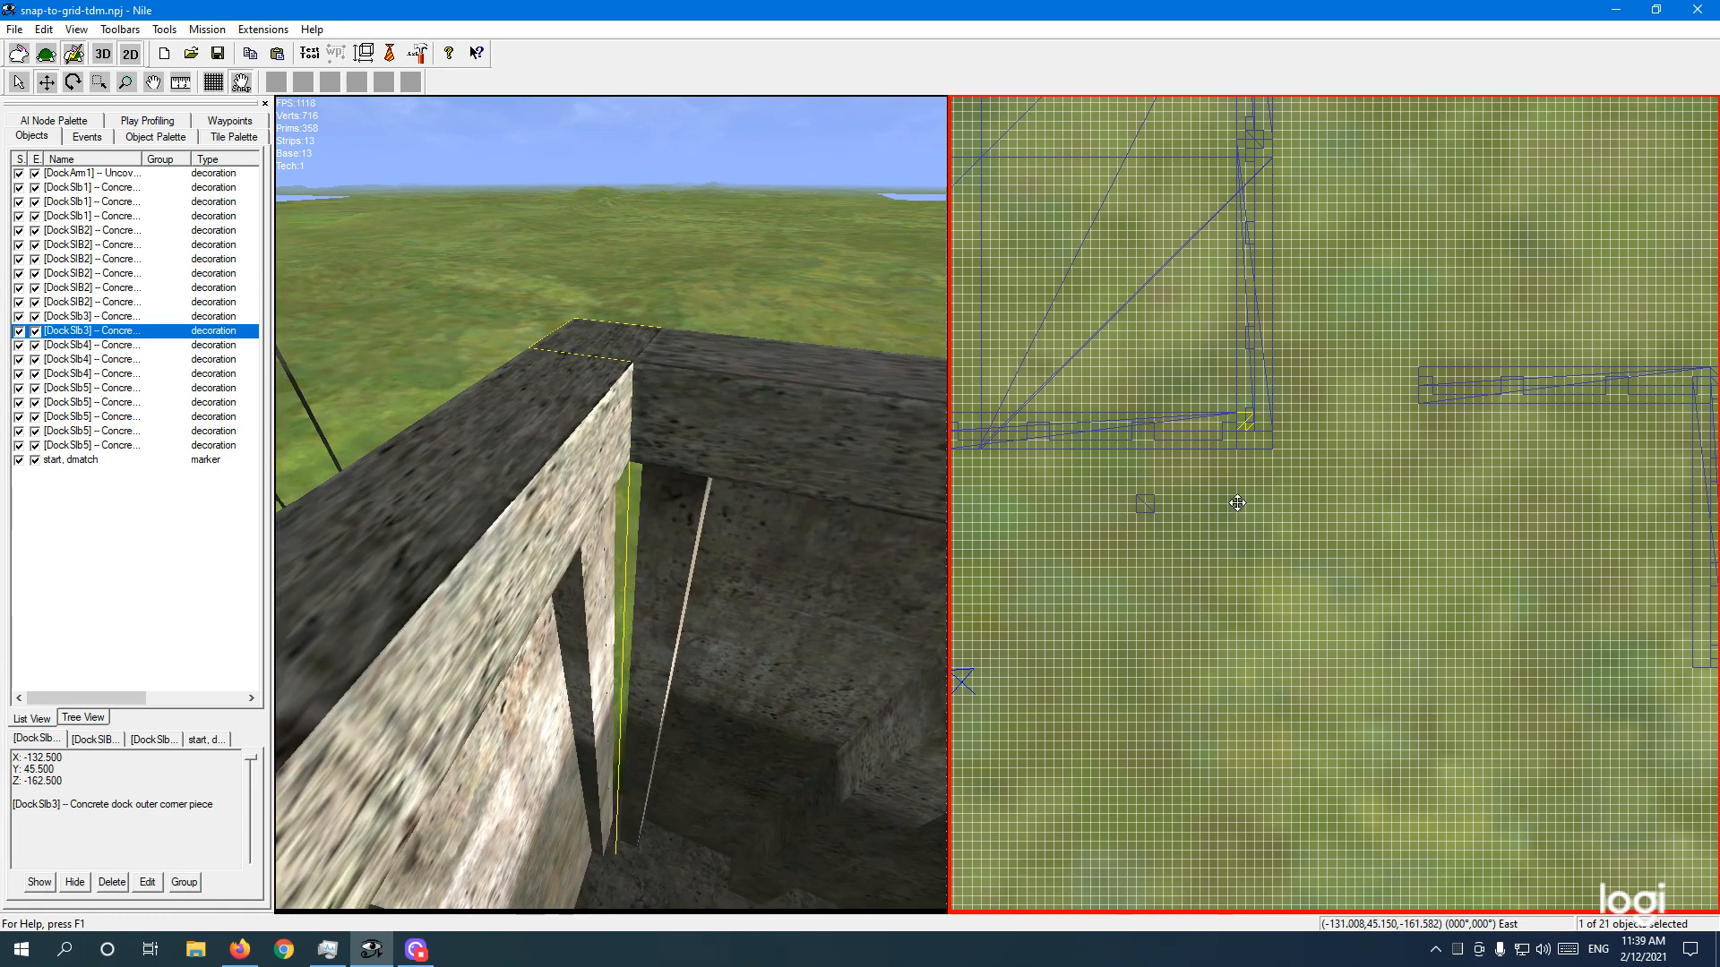
drag(1244, 503, 1289, 556)
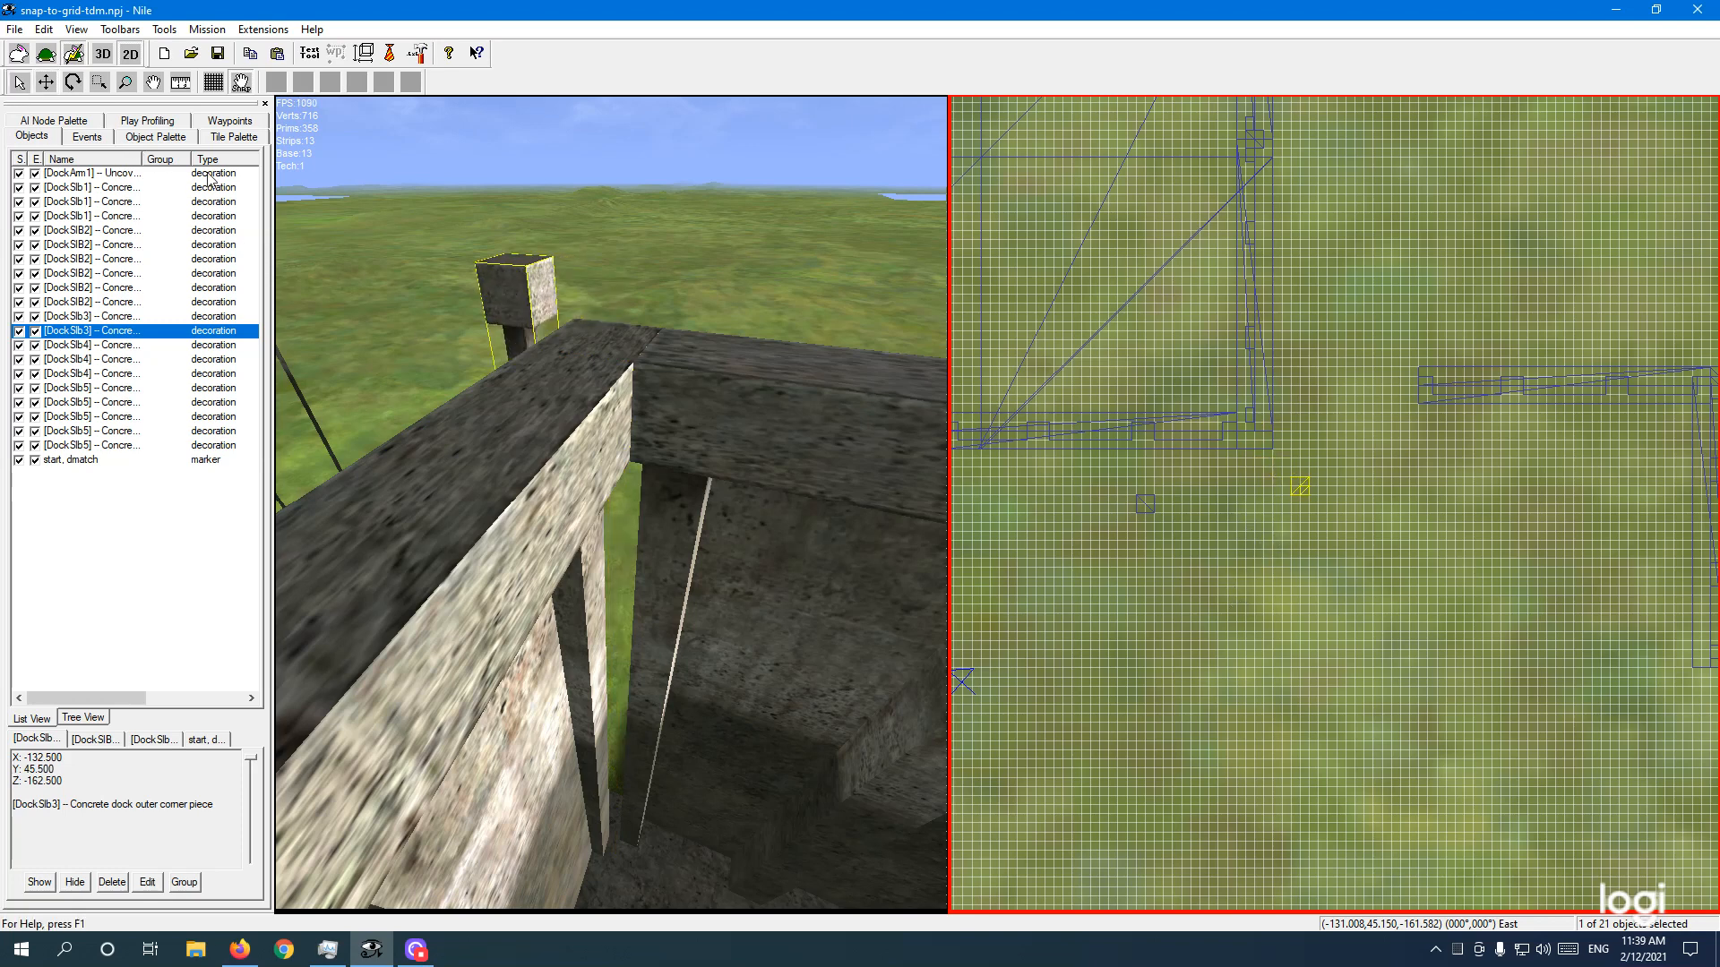
click(1298, 487)
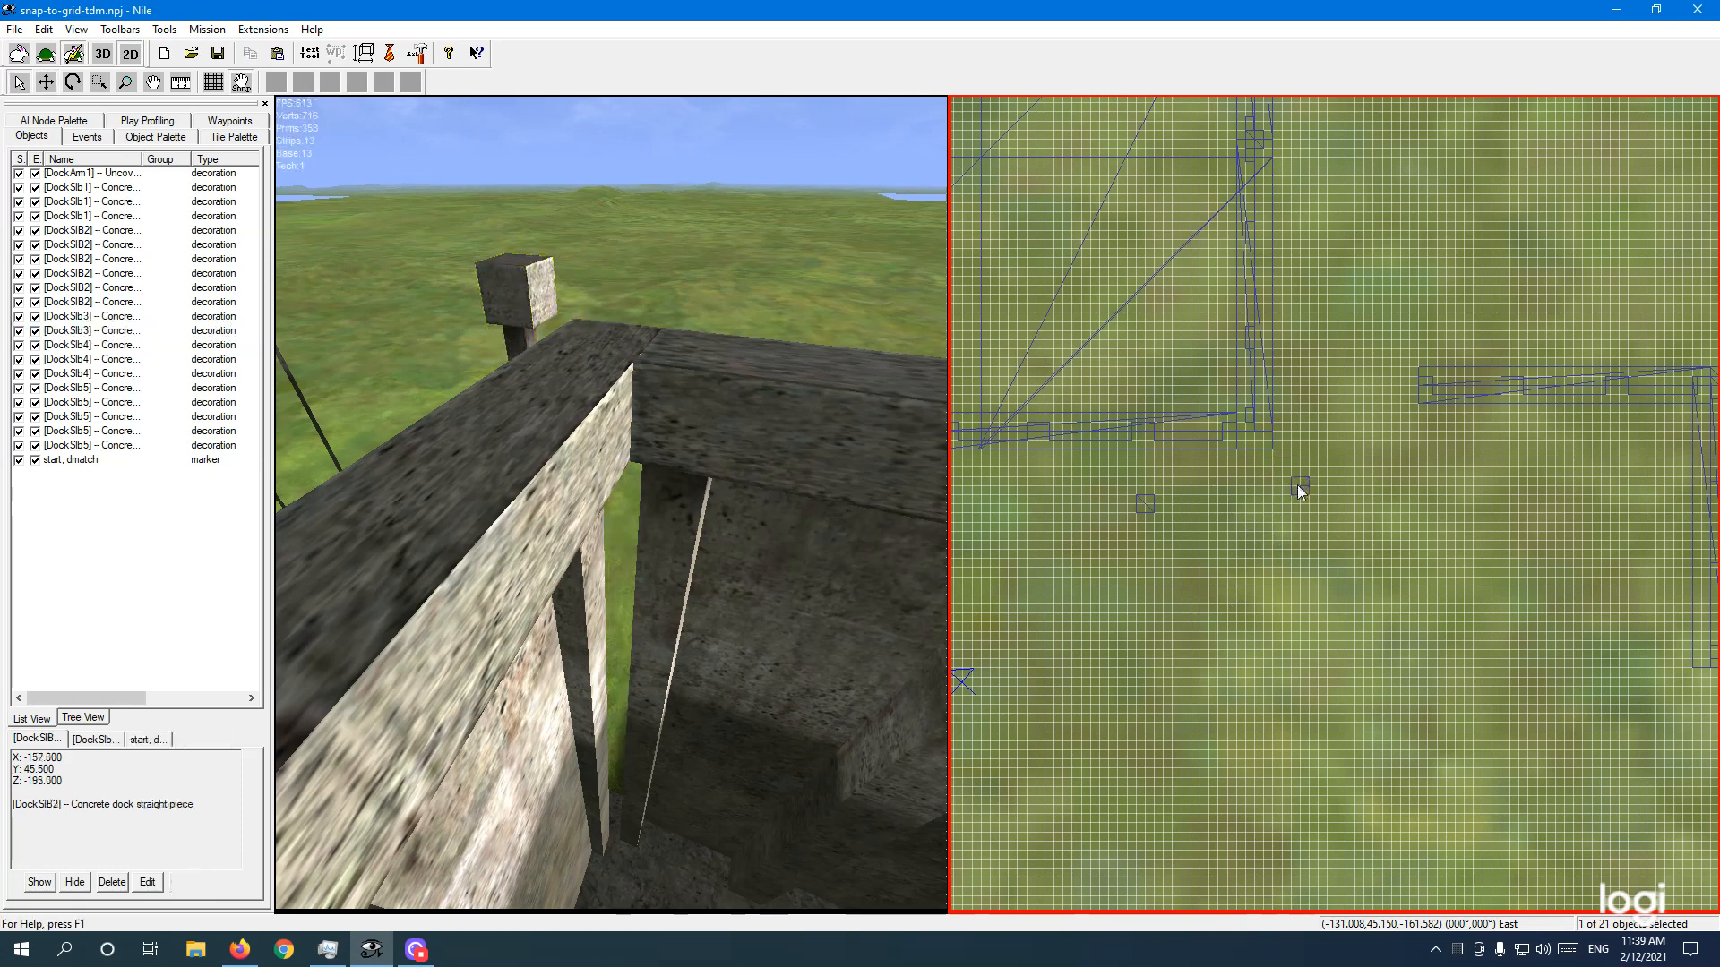
Step: Select inner corner piece (2), DockSlb4, and drag it to open ground near the dock corner
click(1146, 505)
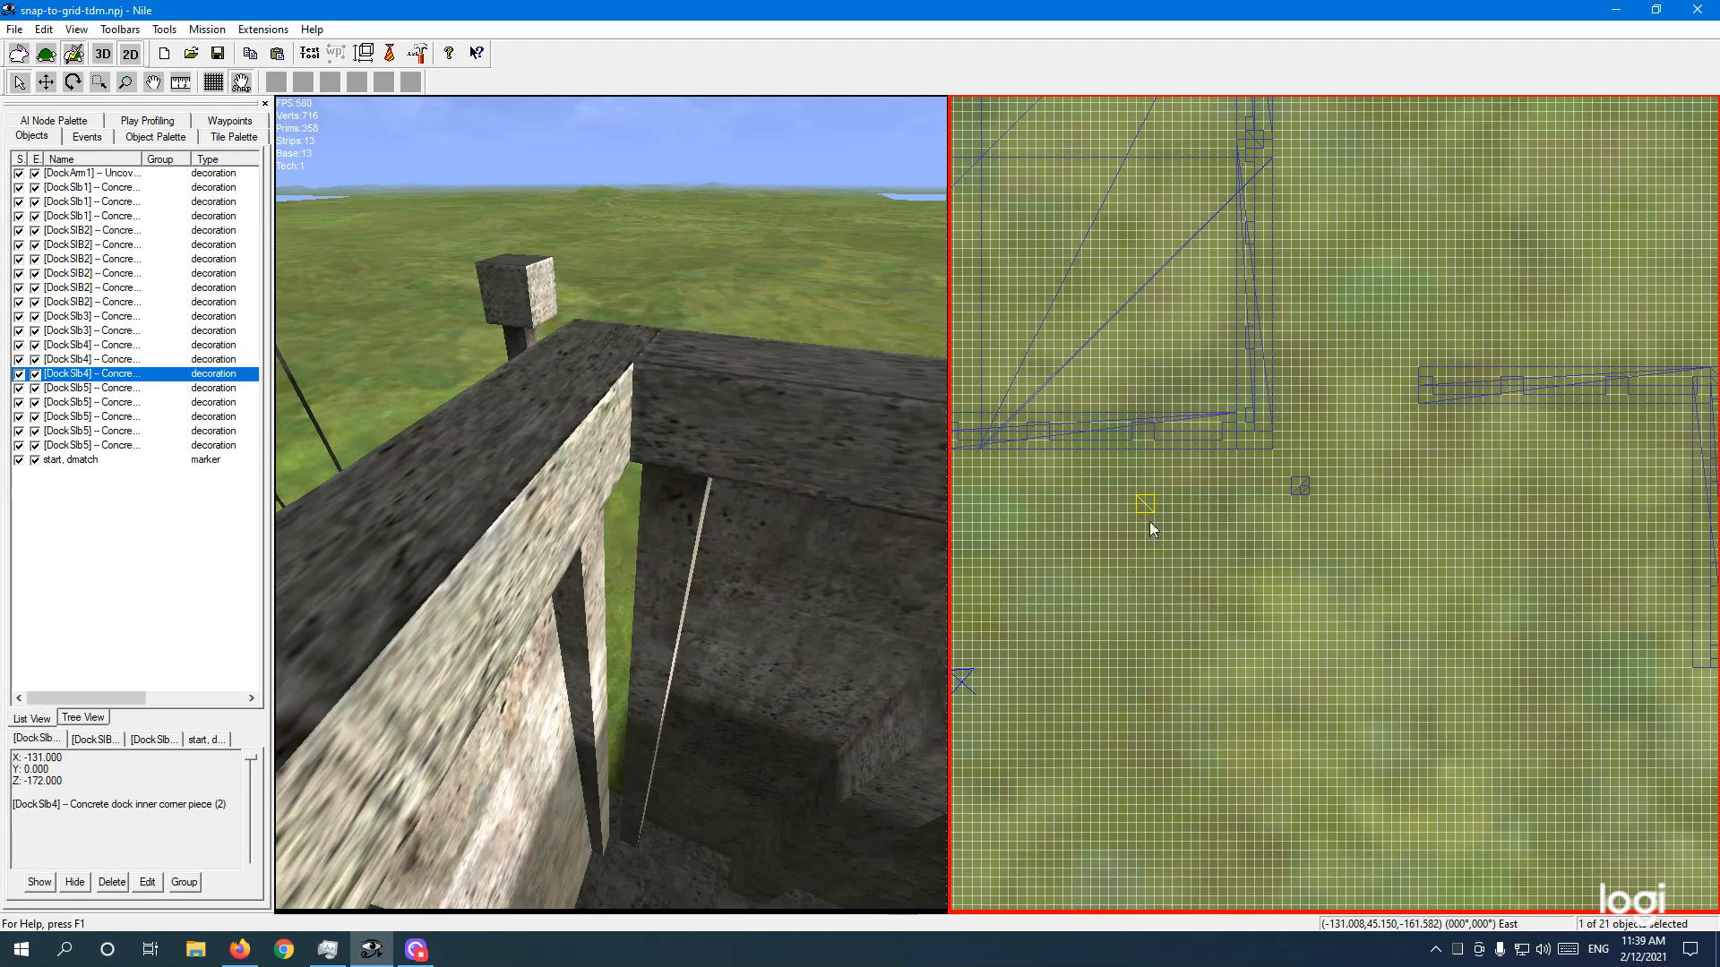
click(46, 82)
drag(1133, 530, 1240, 473)
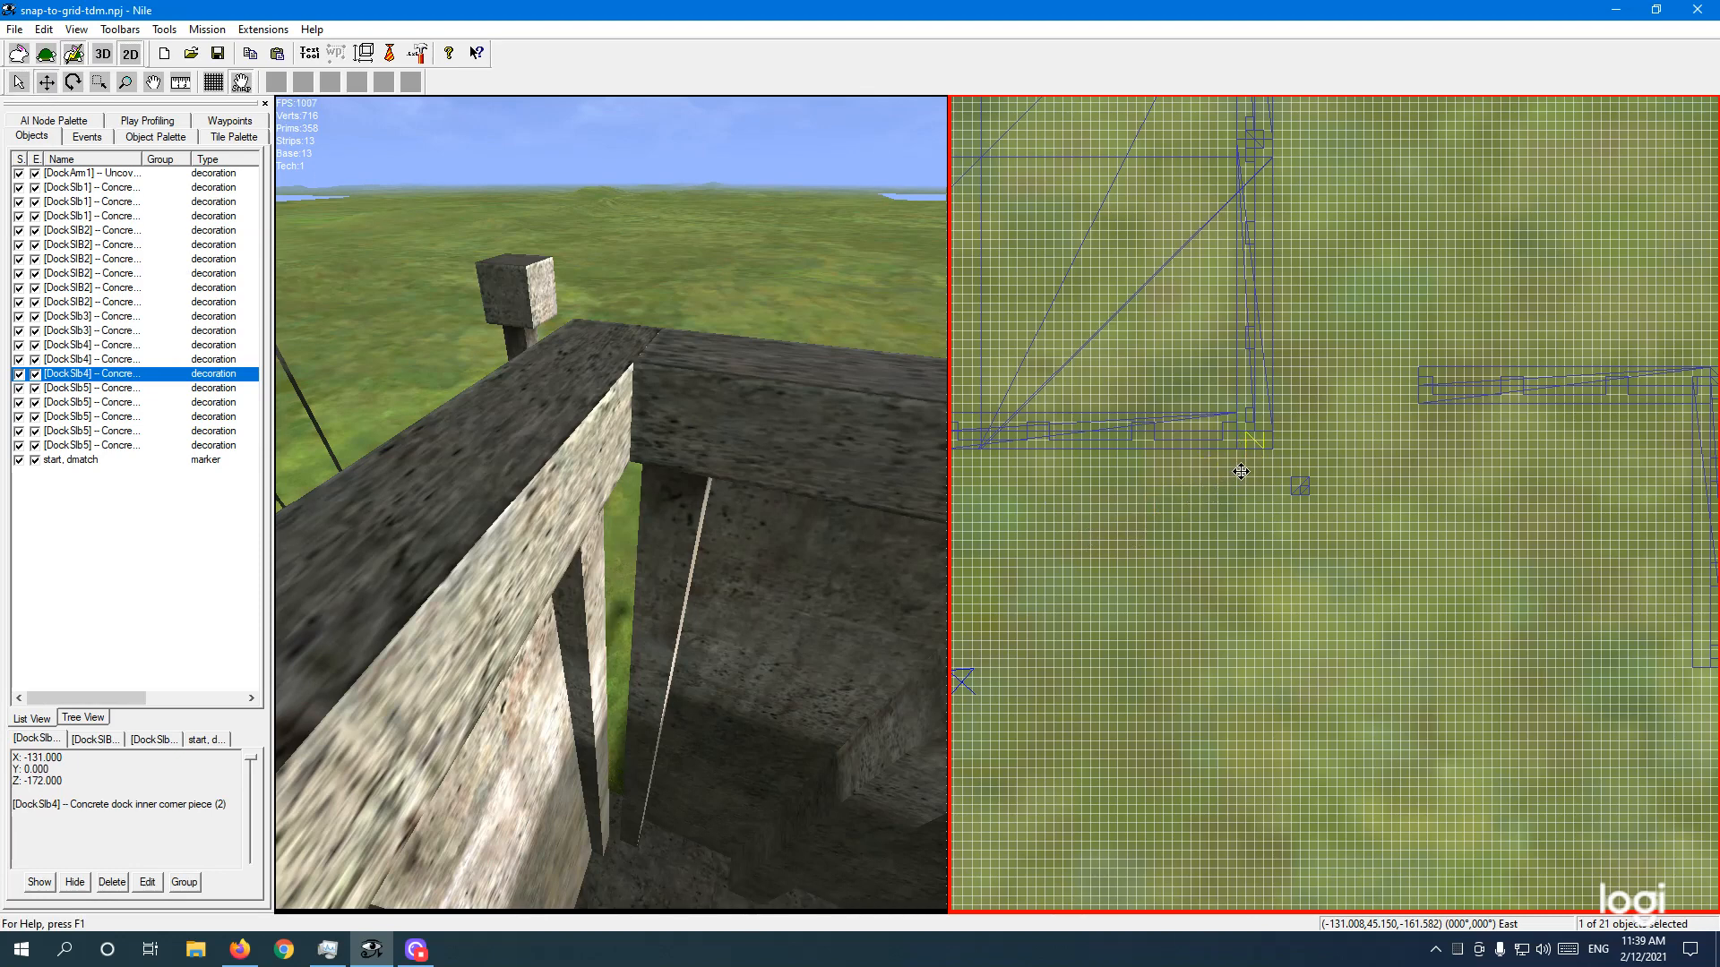
right_drag(701, 541, 785, 571)
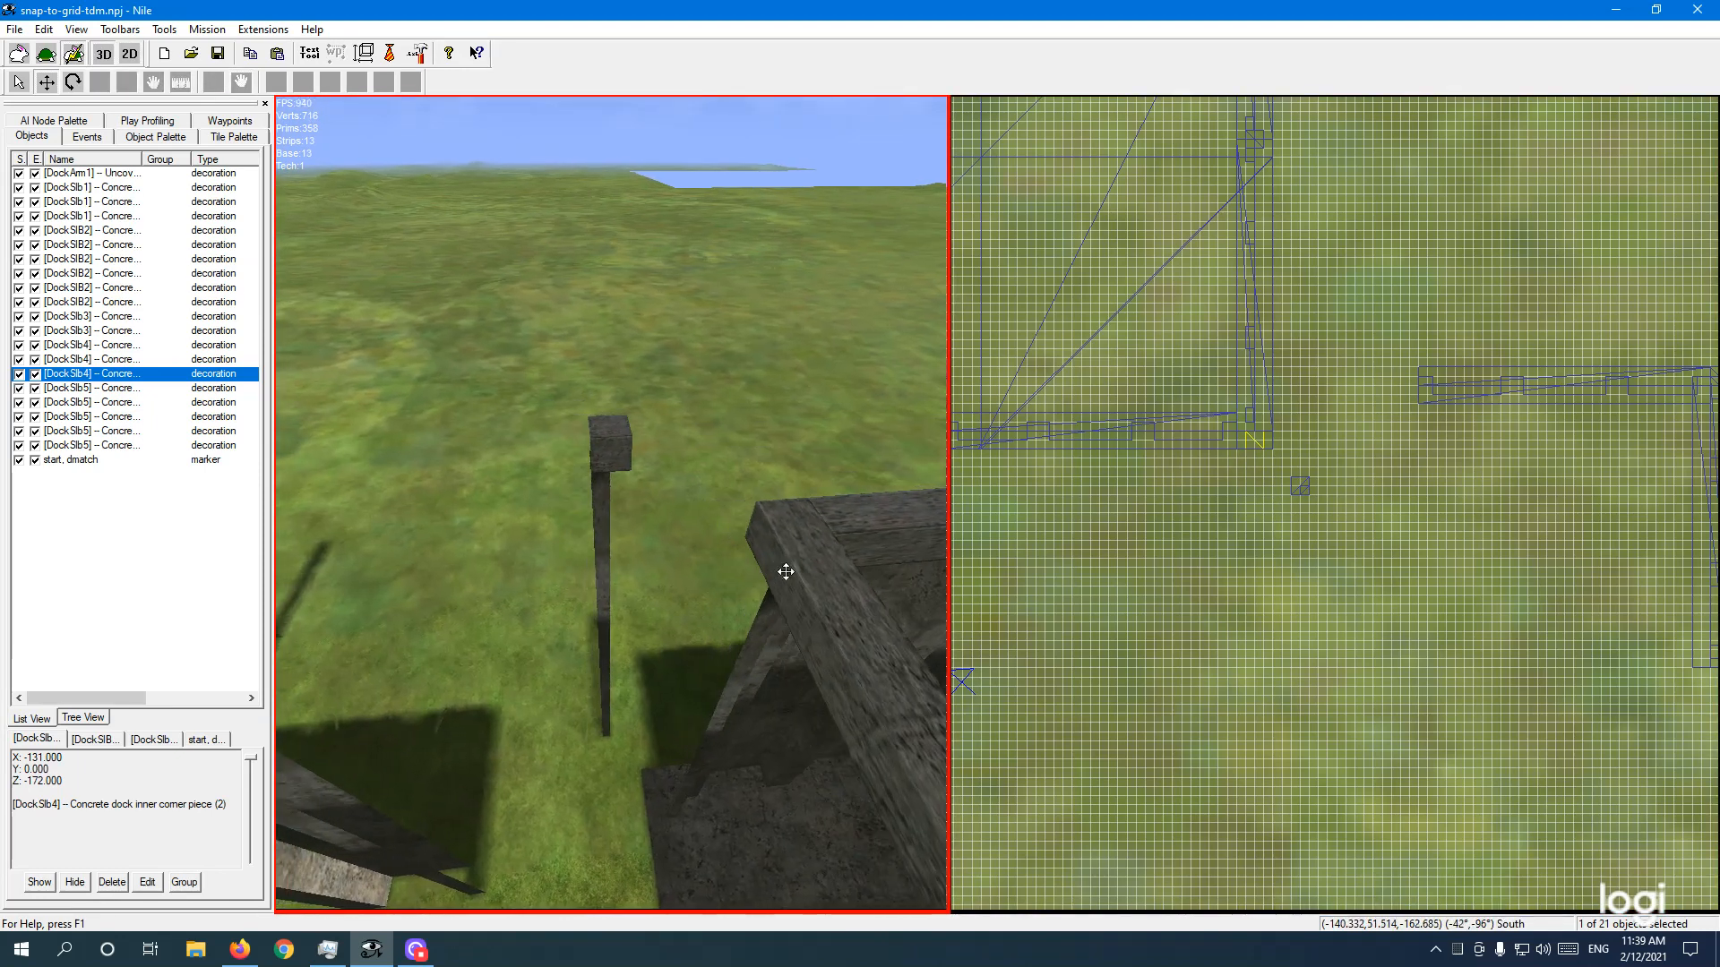
drag(1223, 463, 1195, 555)
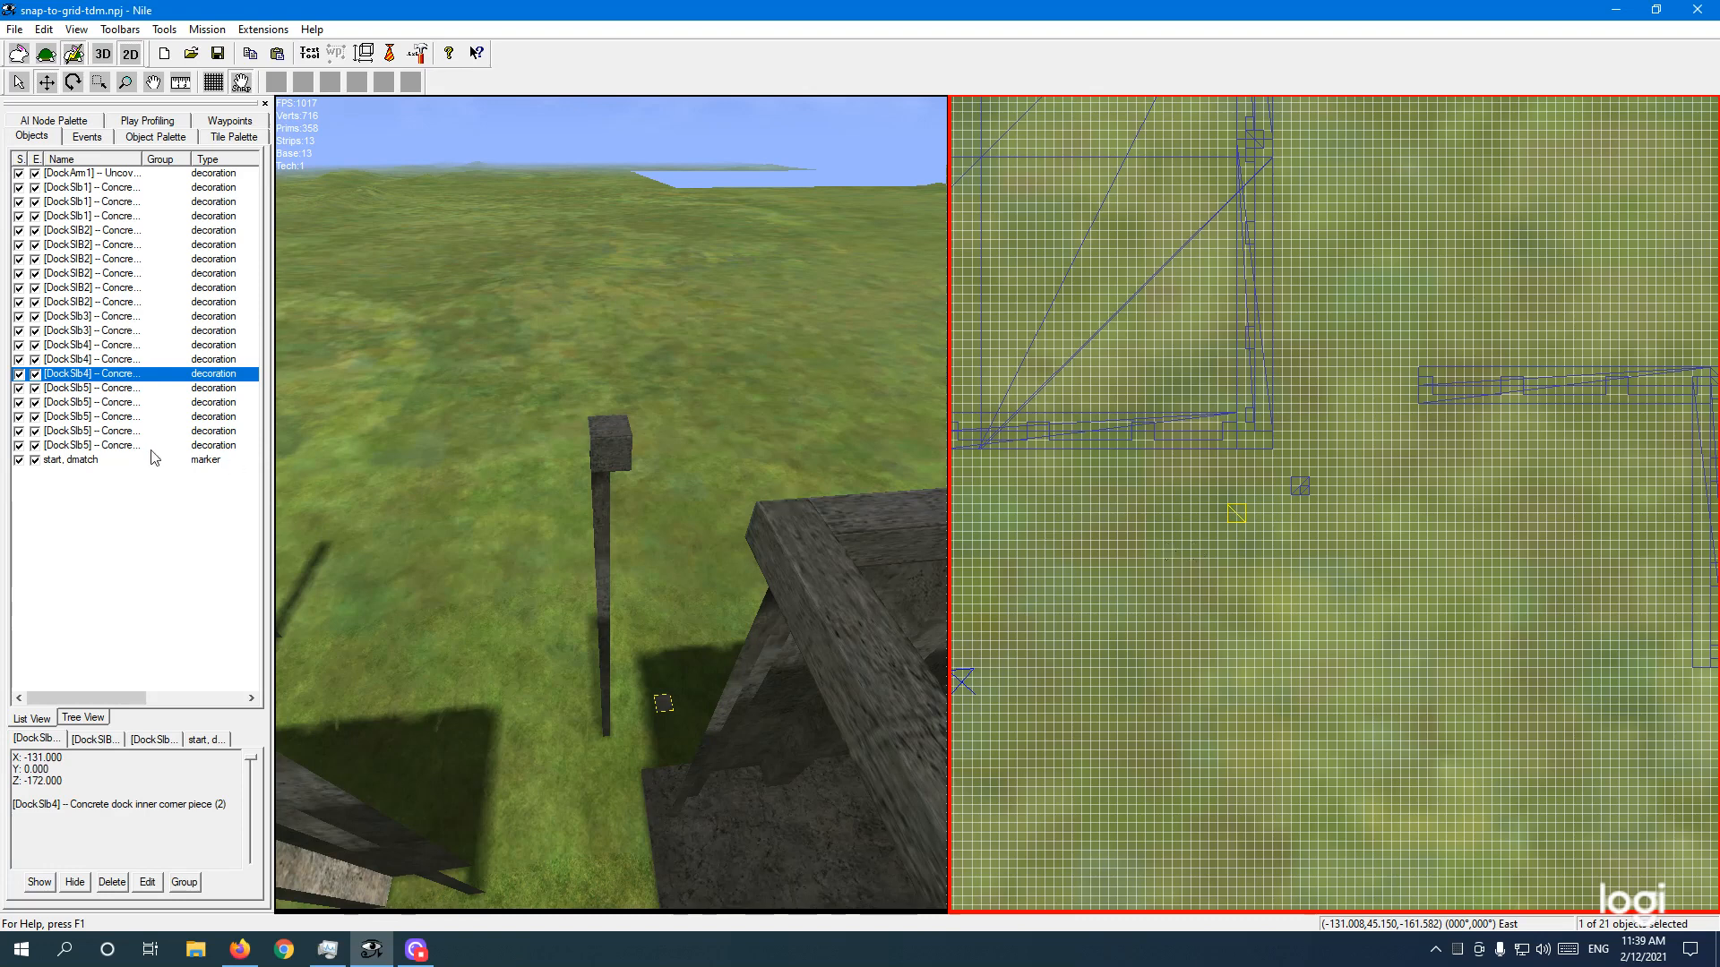
Step: In DockSlb4's Object Properties, turn on Absolute Height and set Y to 45.5
right_click(125, 374)
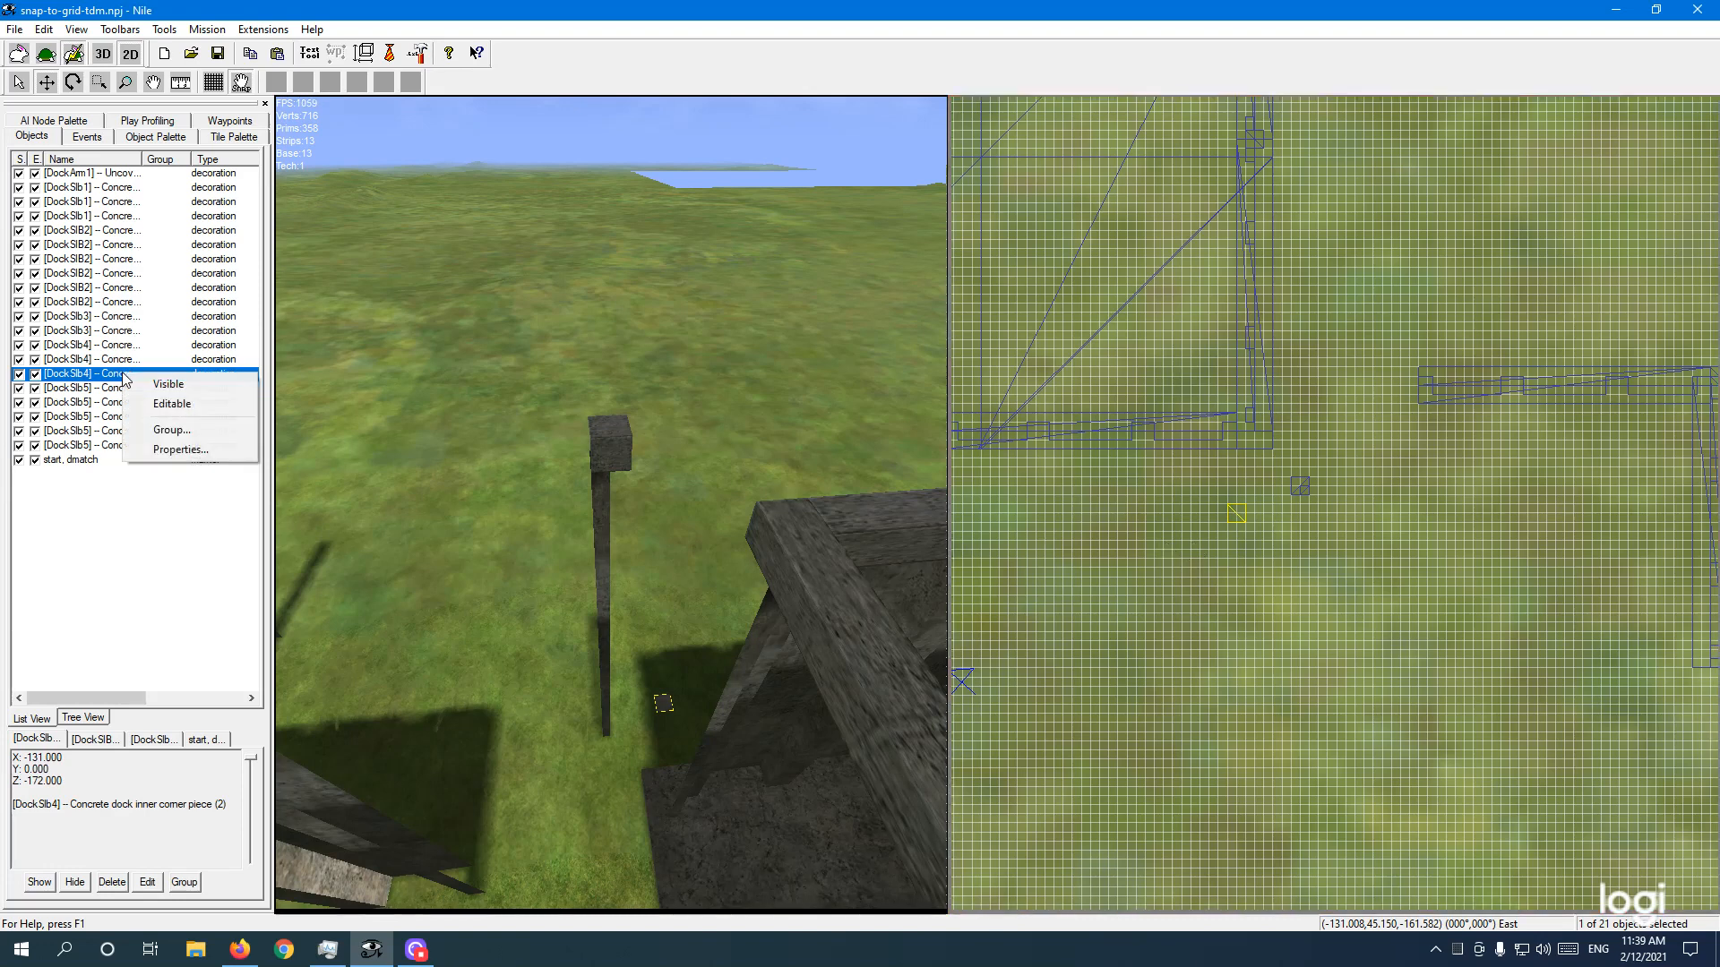
click(163, 449)
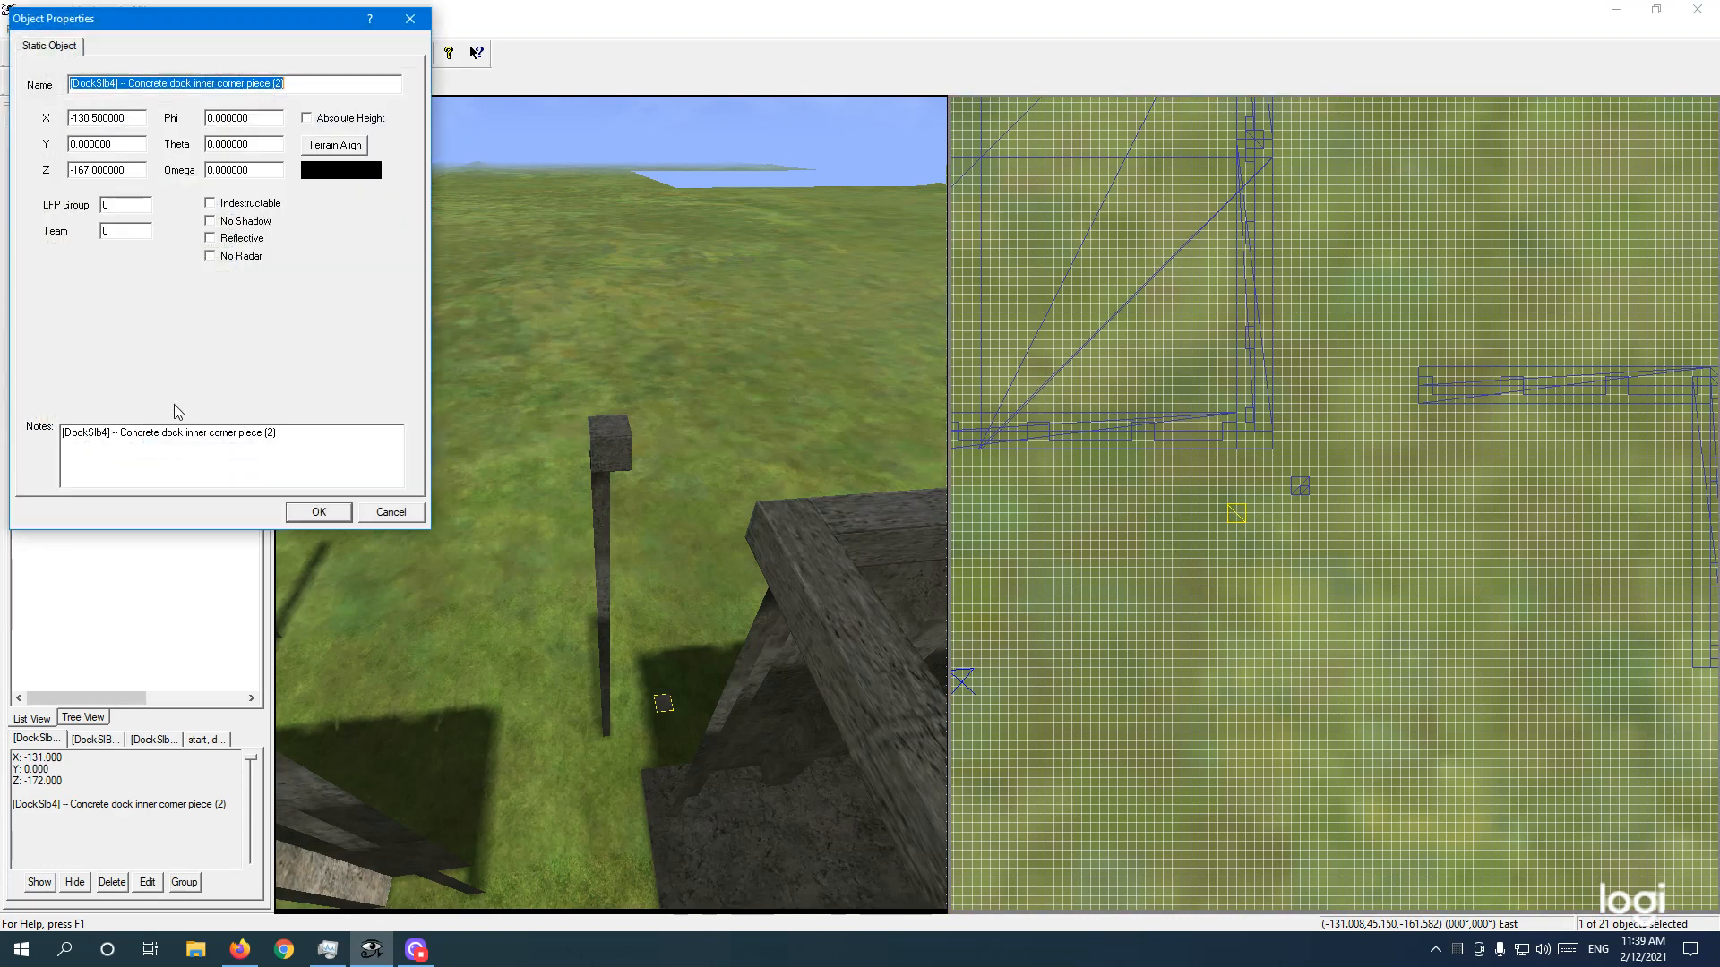
click(306, 117)
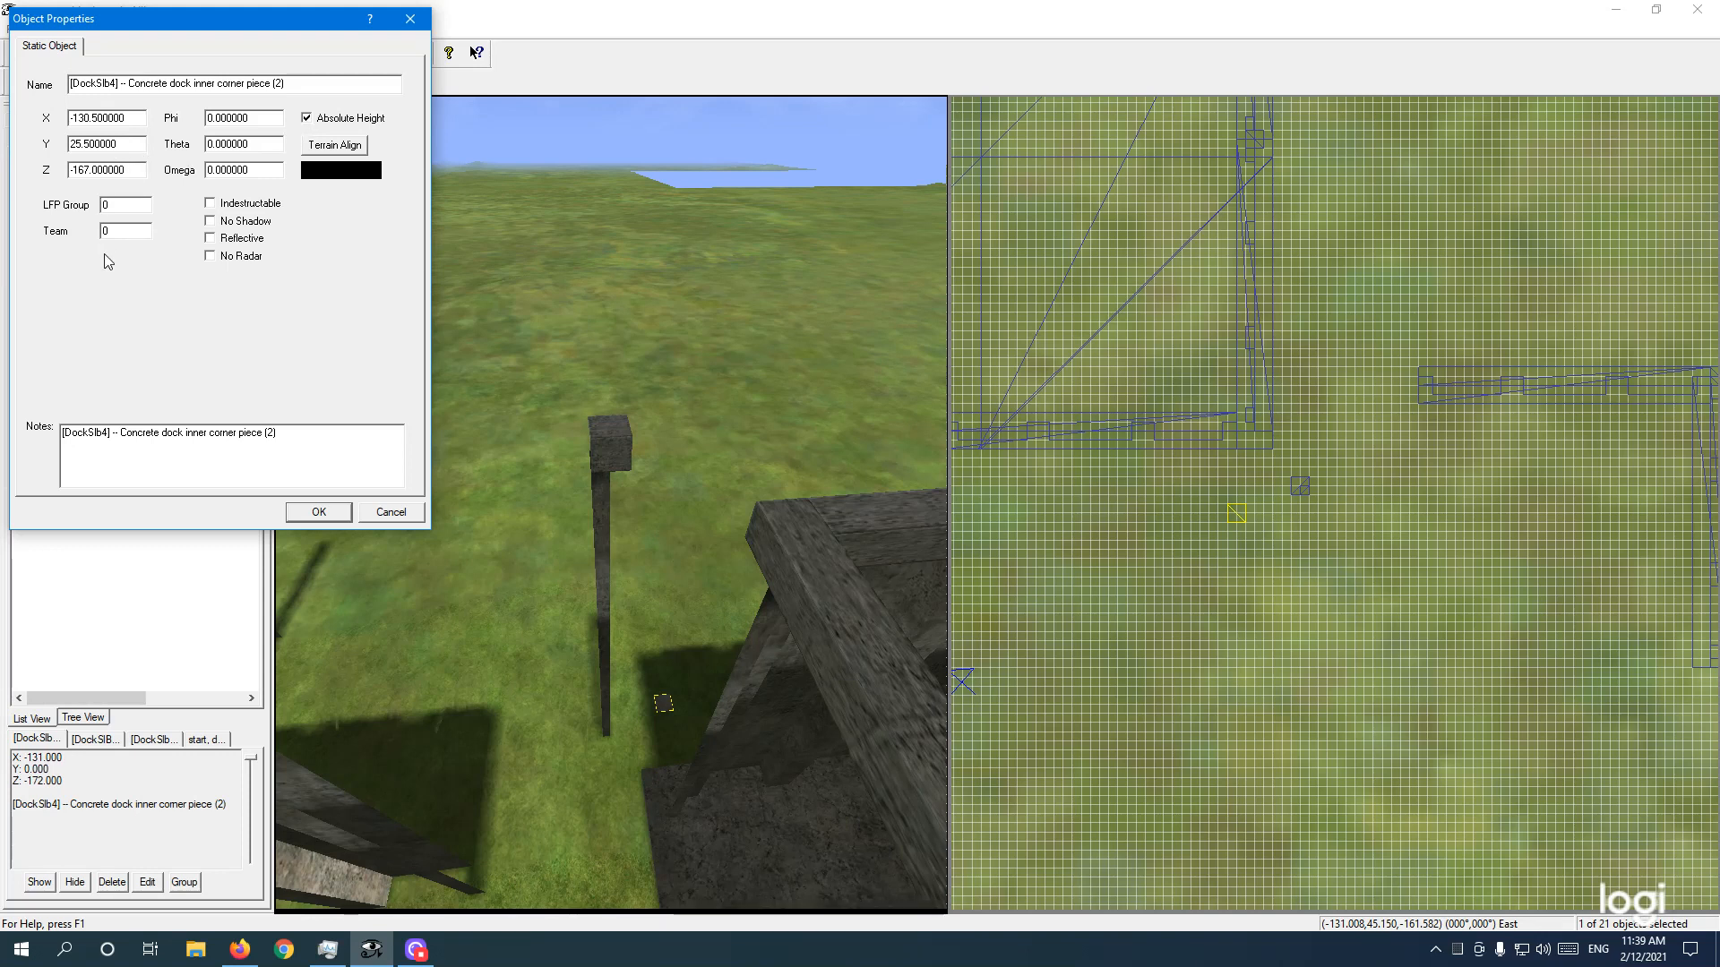
click(76, 144)
key(BackSpace)
text(4)
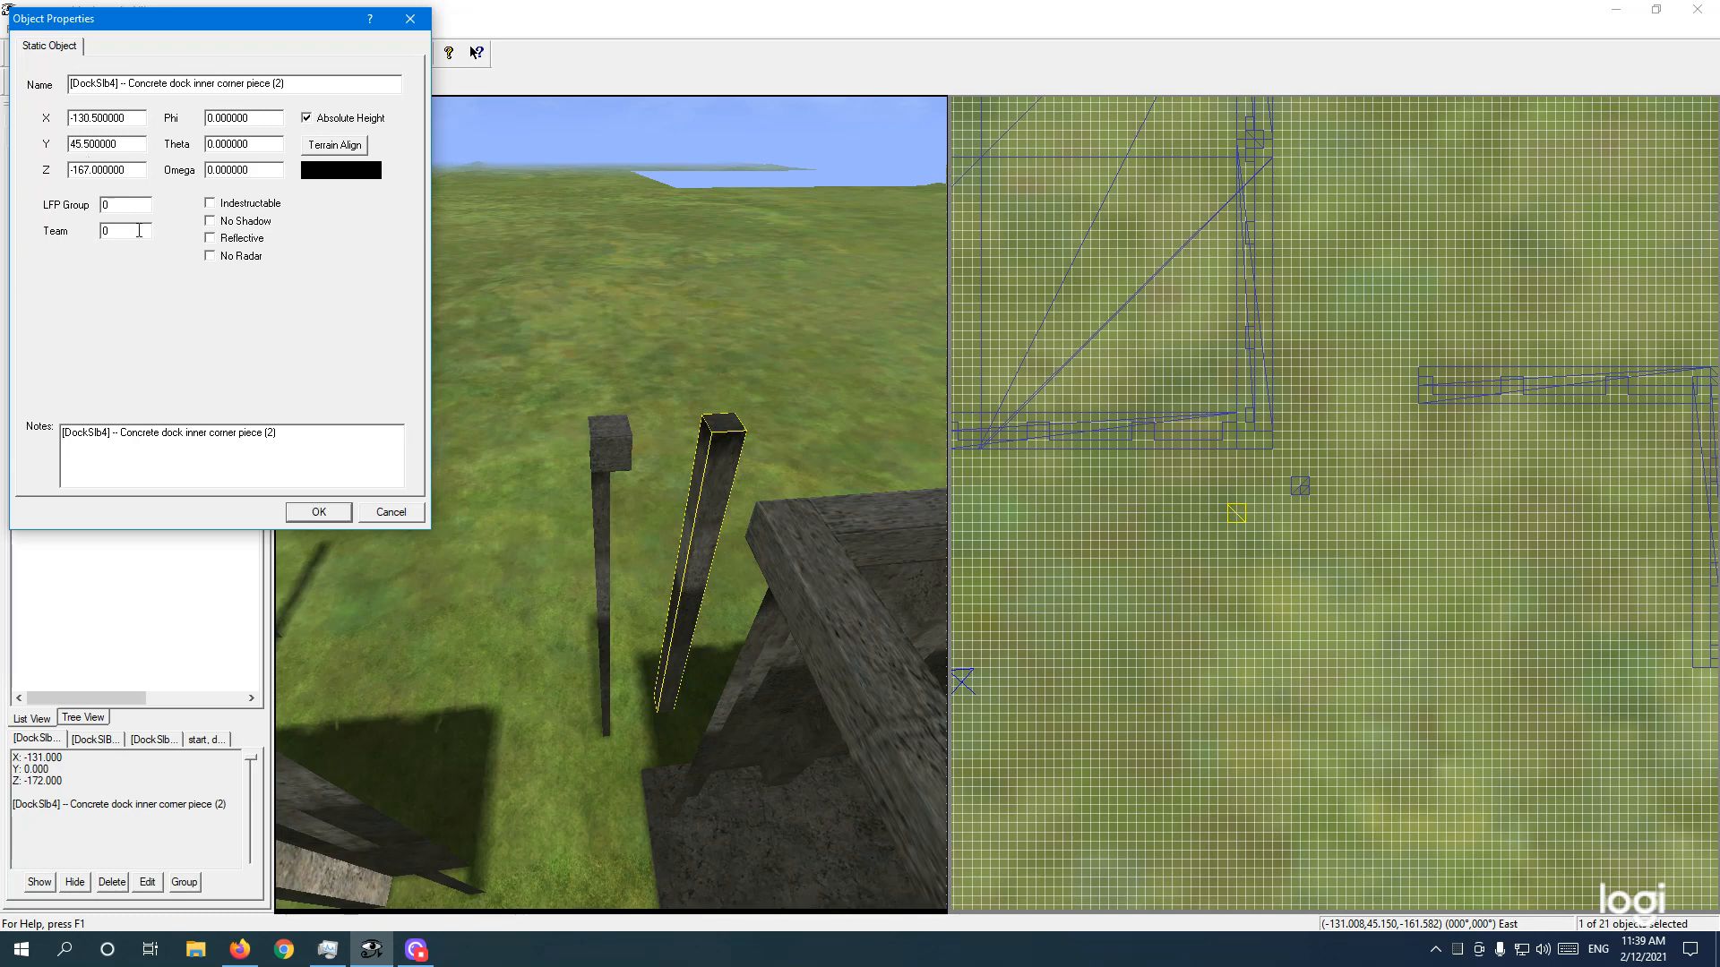
click(319, 513)
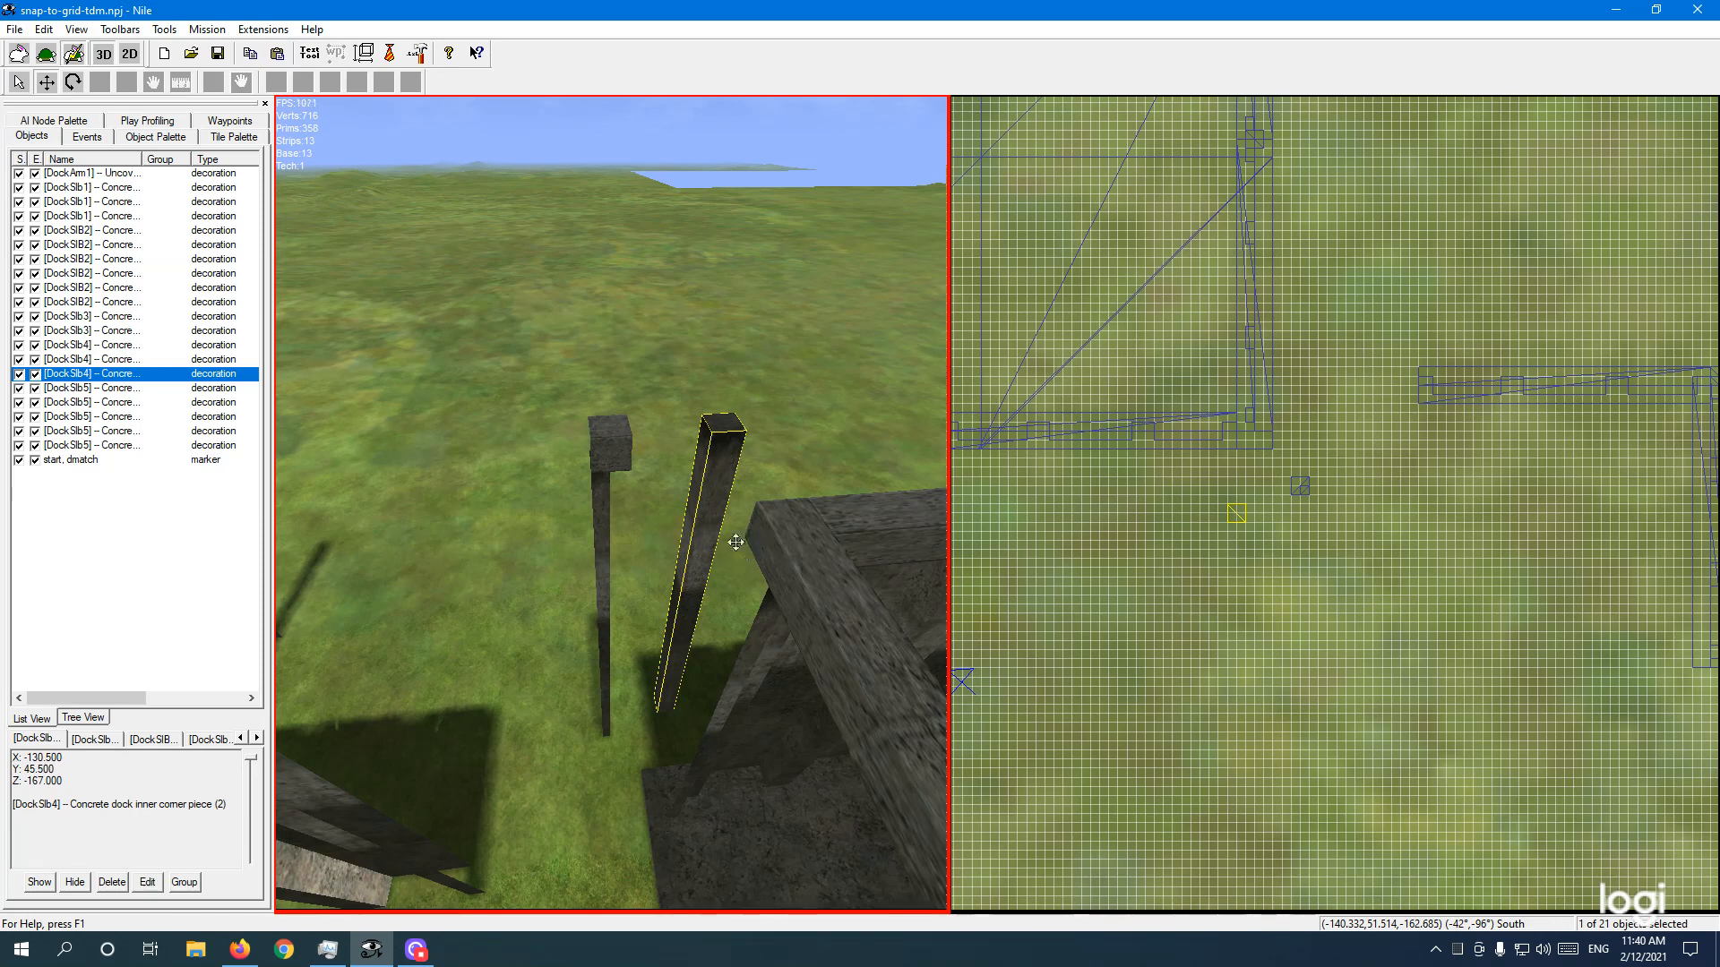
Step: Drag the raised inner corner piece (2) into the dock wall corner and view it in 3D
click(1183, 571)
mouse_move(1105, 580)
mouse_down()
mouse_move(1187, 597)
mouse_move(1192, 619)
mouse_move(1169, 606)
mouse_move(1174, 501)
mouse_up()
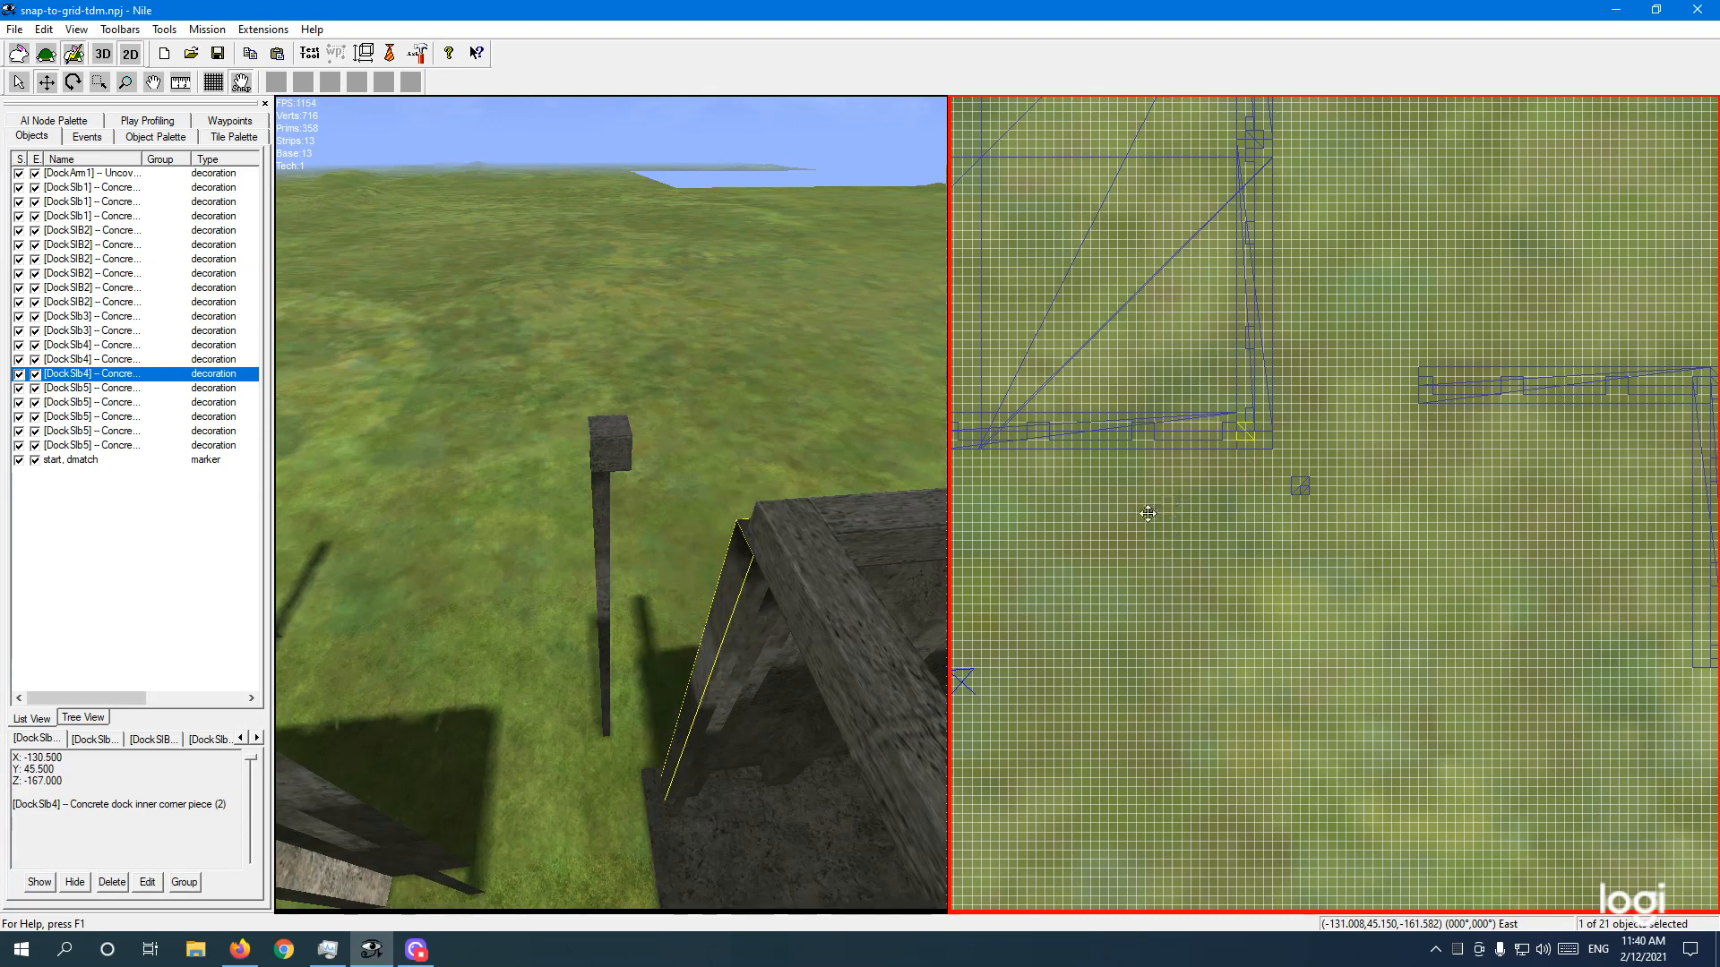
mouse_move(787, 382)
right_down()
mouse_move(761, 387)
mouse_move(813, 396)
right_up()
key(a)
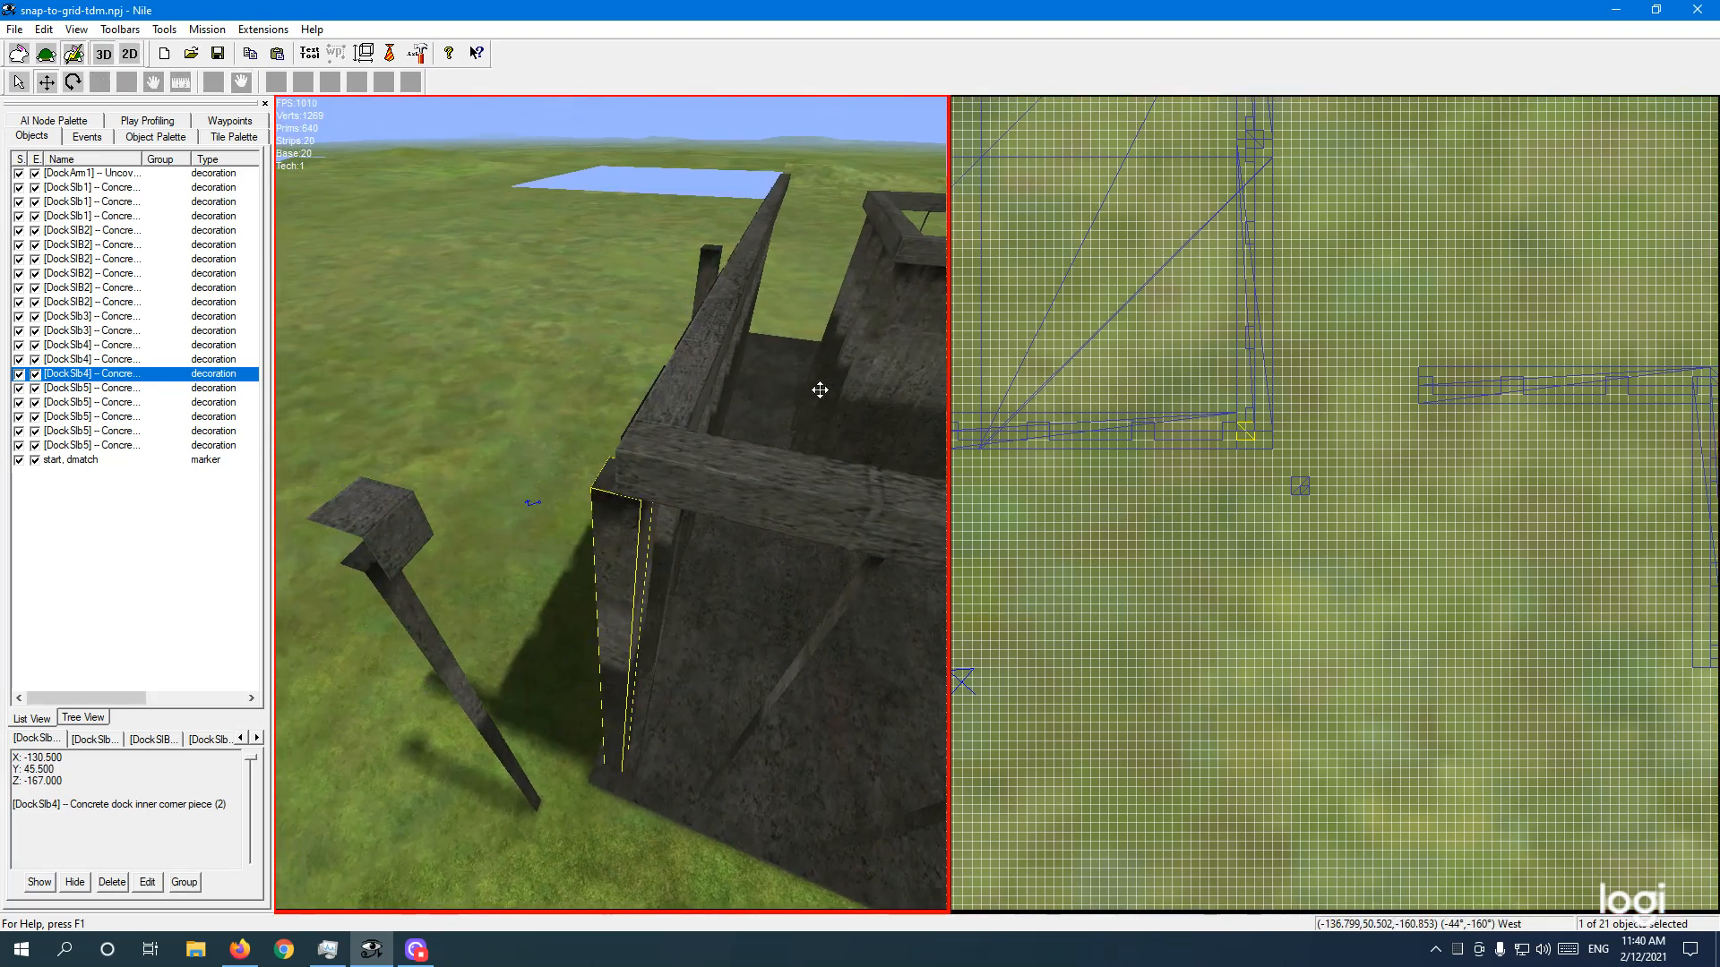
right_drag(714, 372, 737, 369)
key(a)
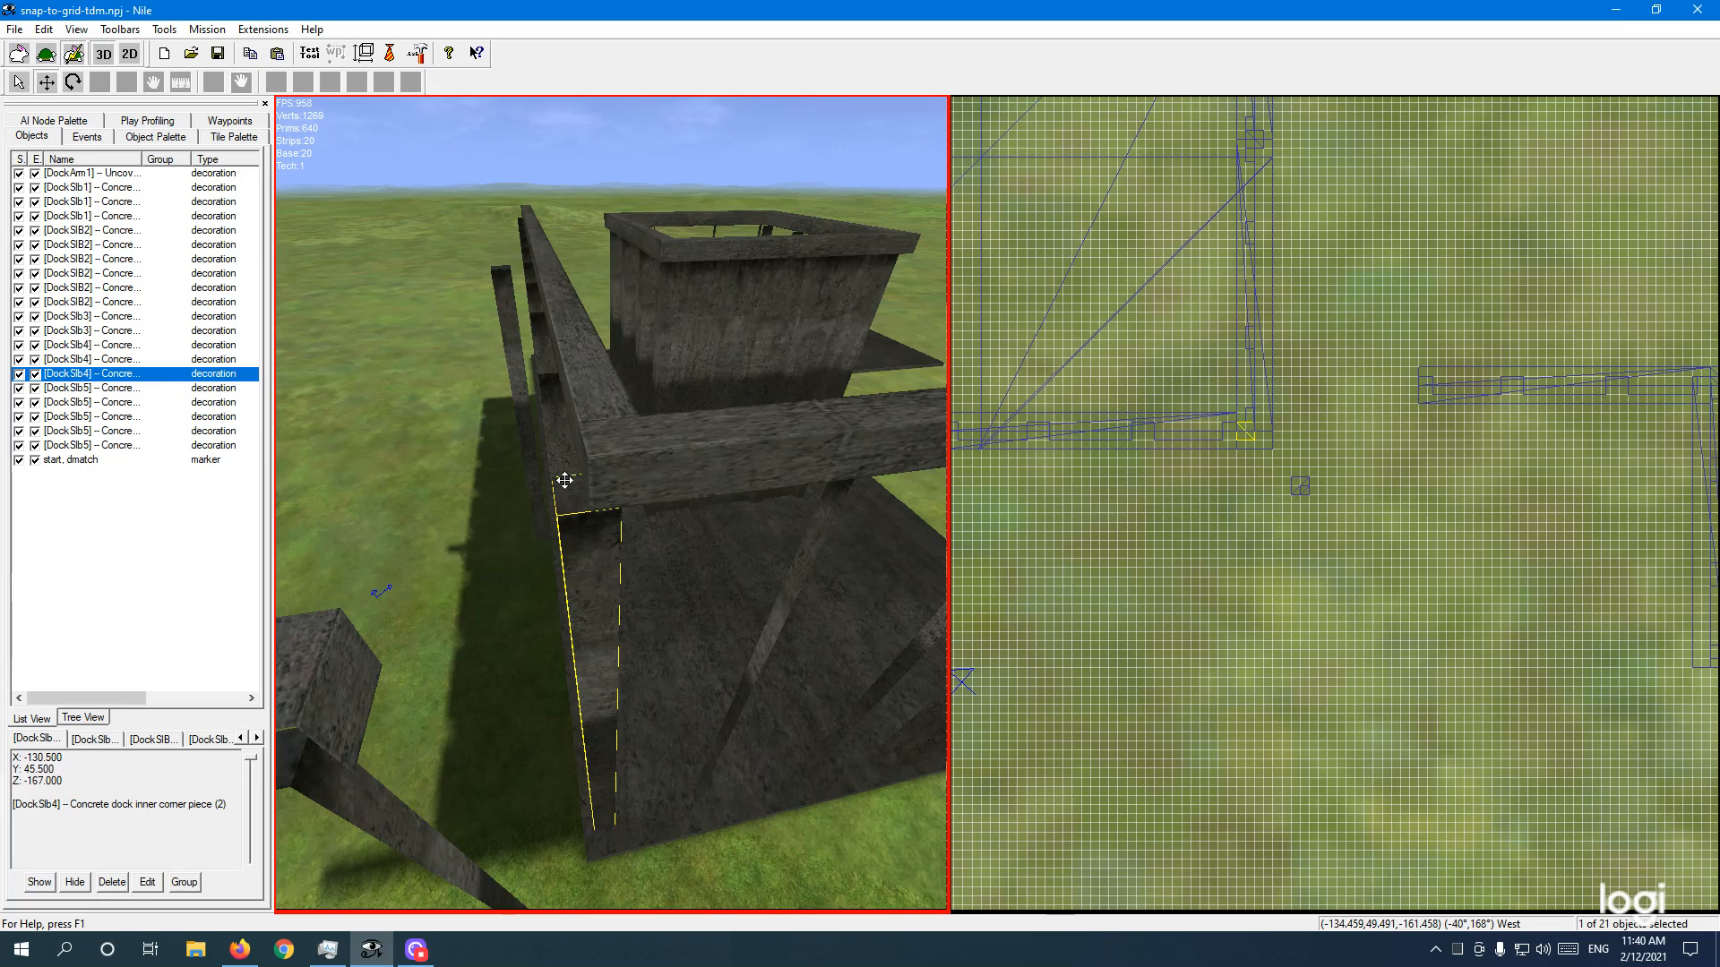
key(a)
key(w)
key(d)
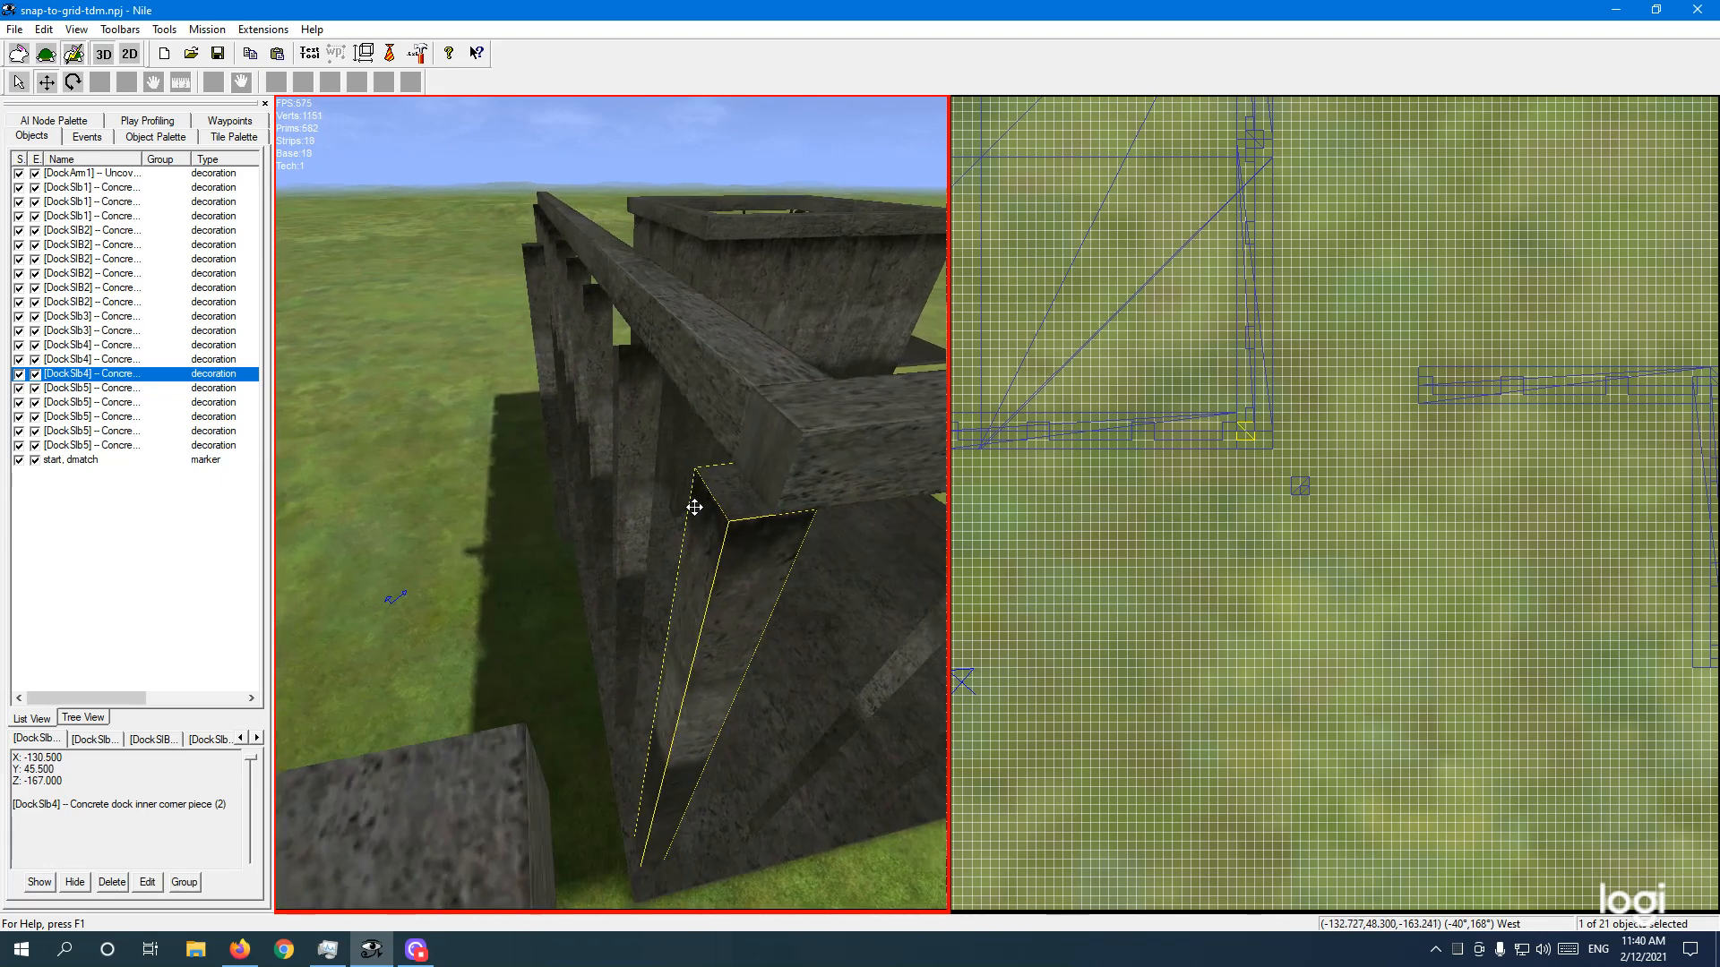
key(d)
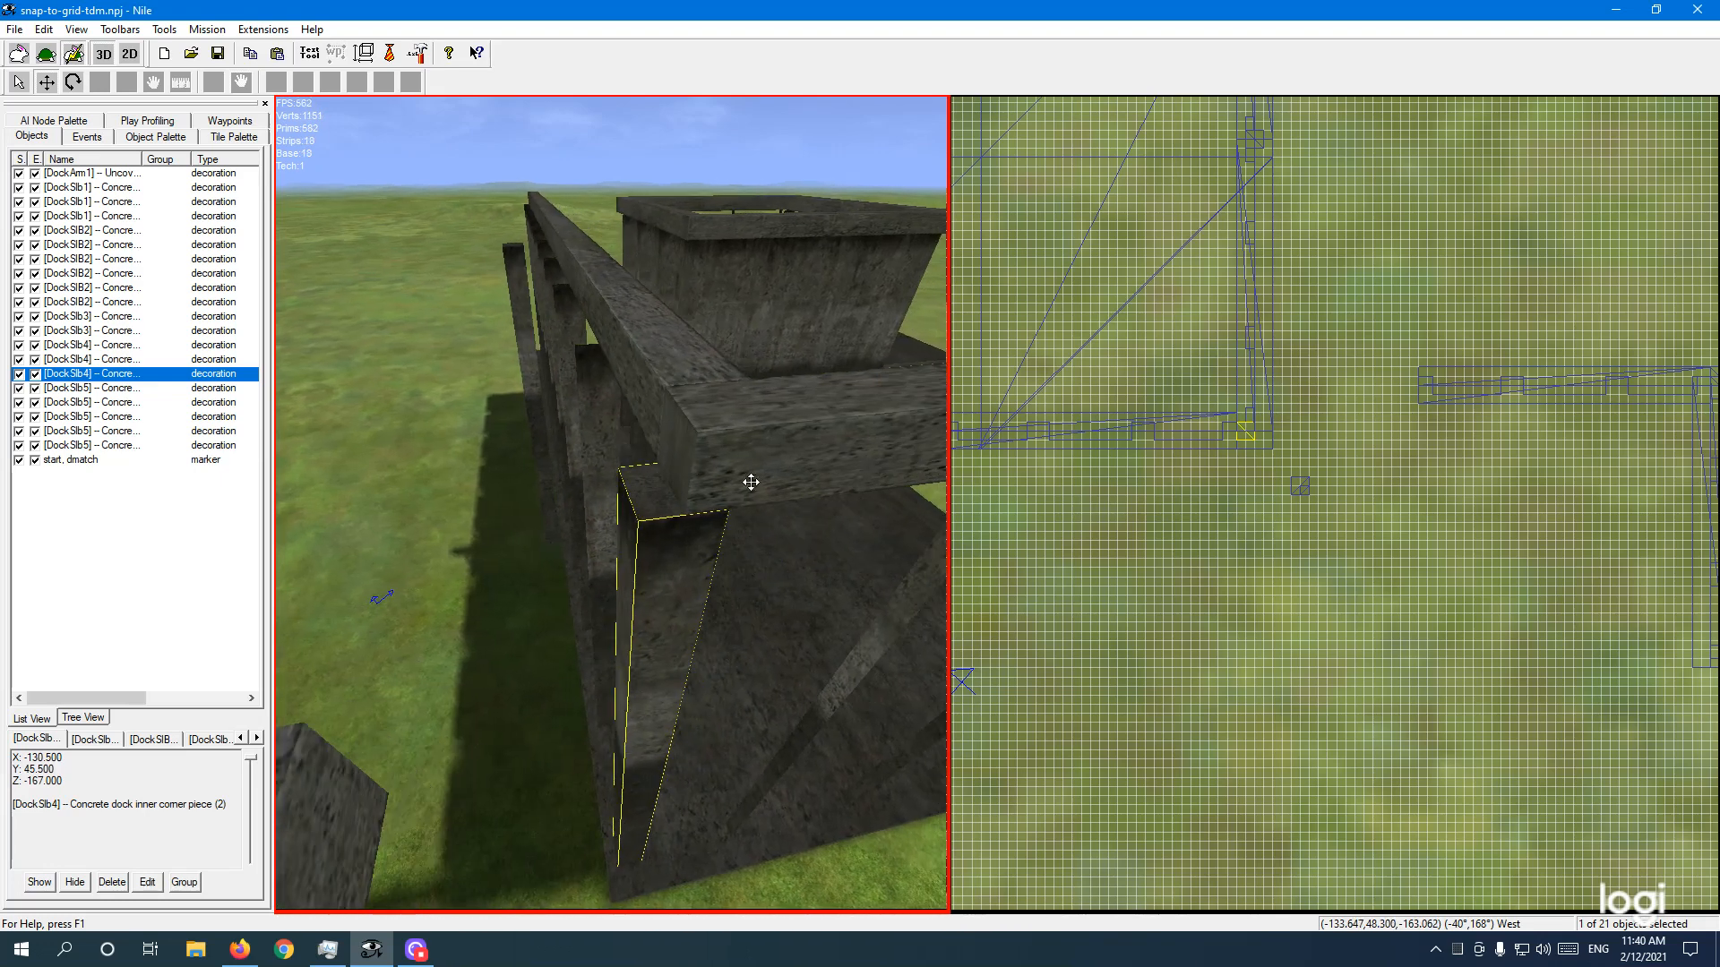
Step: Nudge the piece up one grid step to X -130.5, Z -167 and recheck the joint
click(1179, 516)
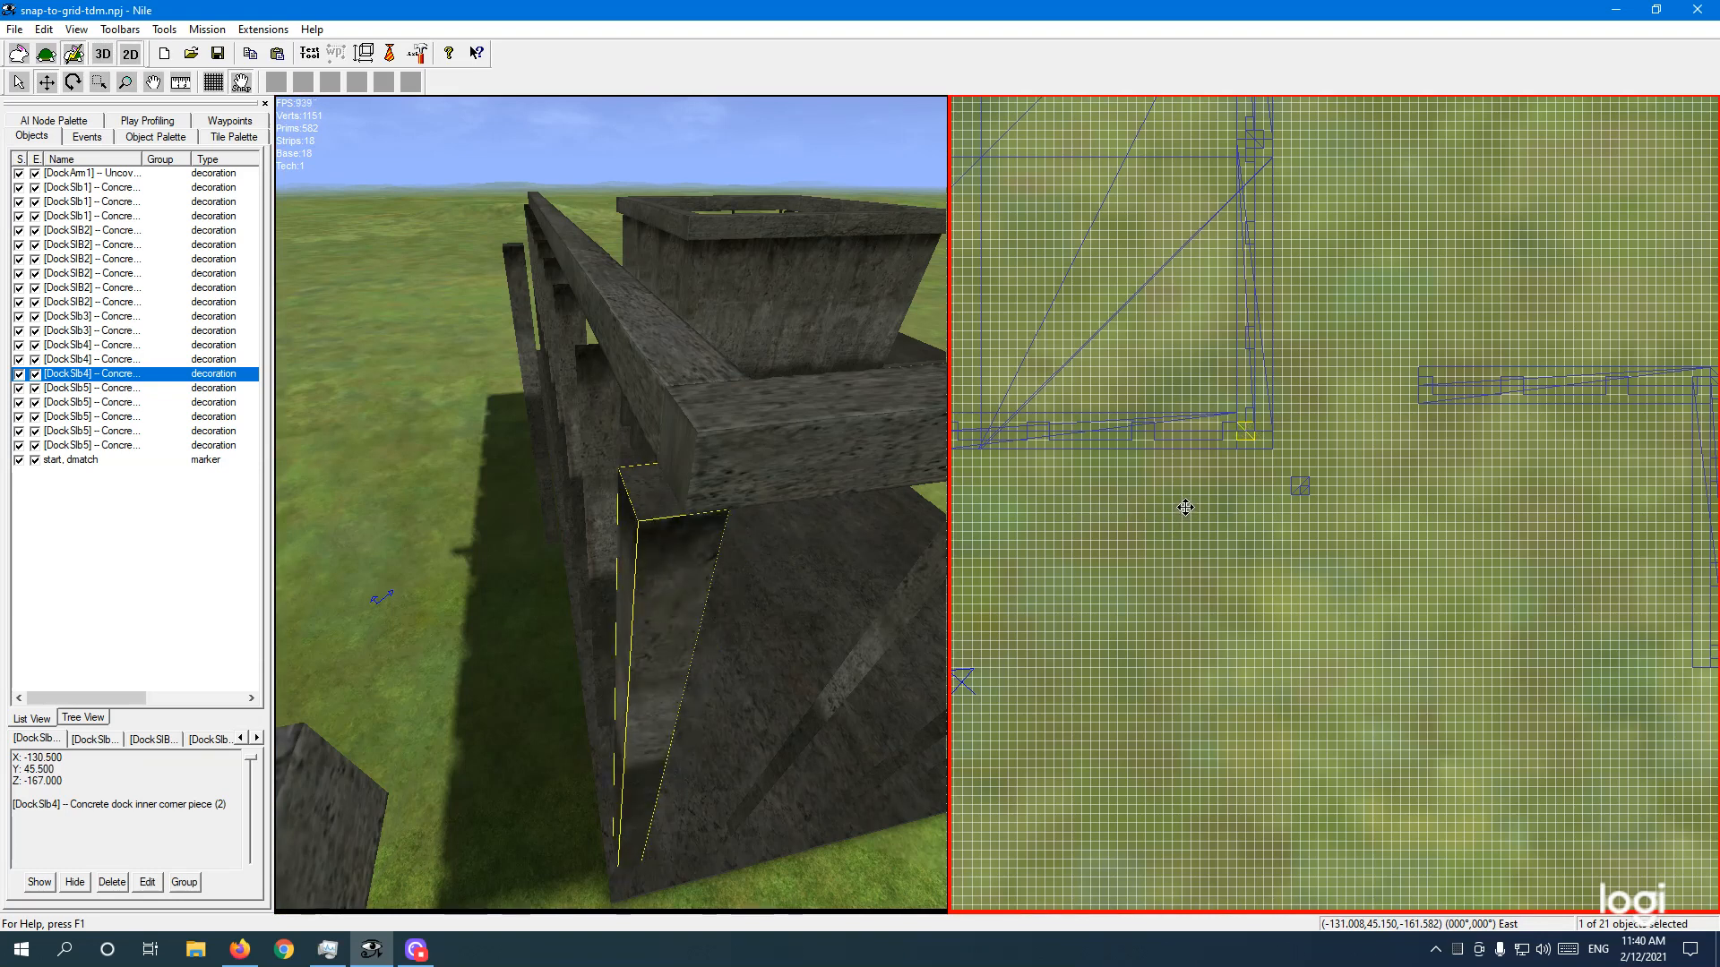
drag(1185, 508, 1186, 503)
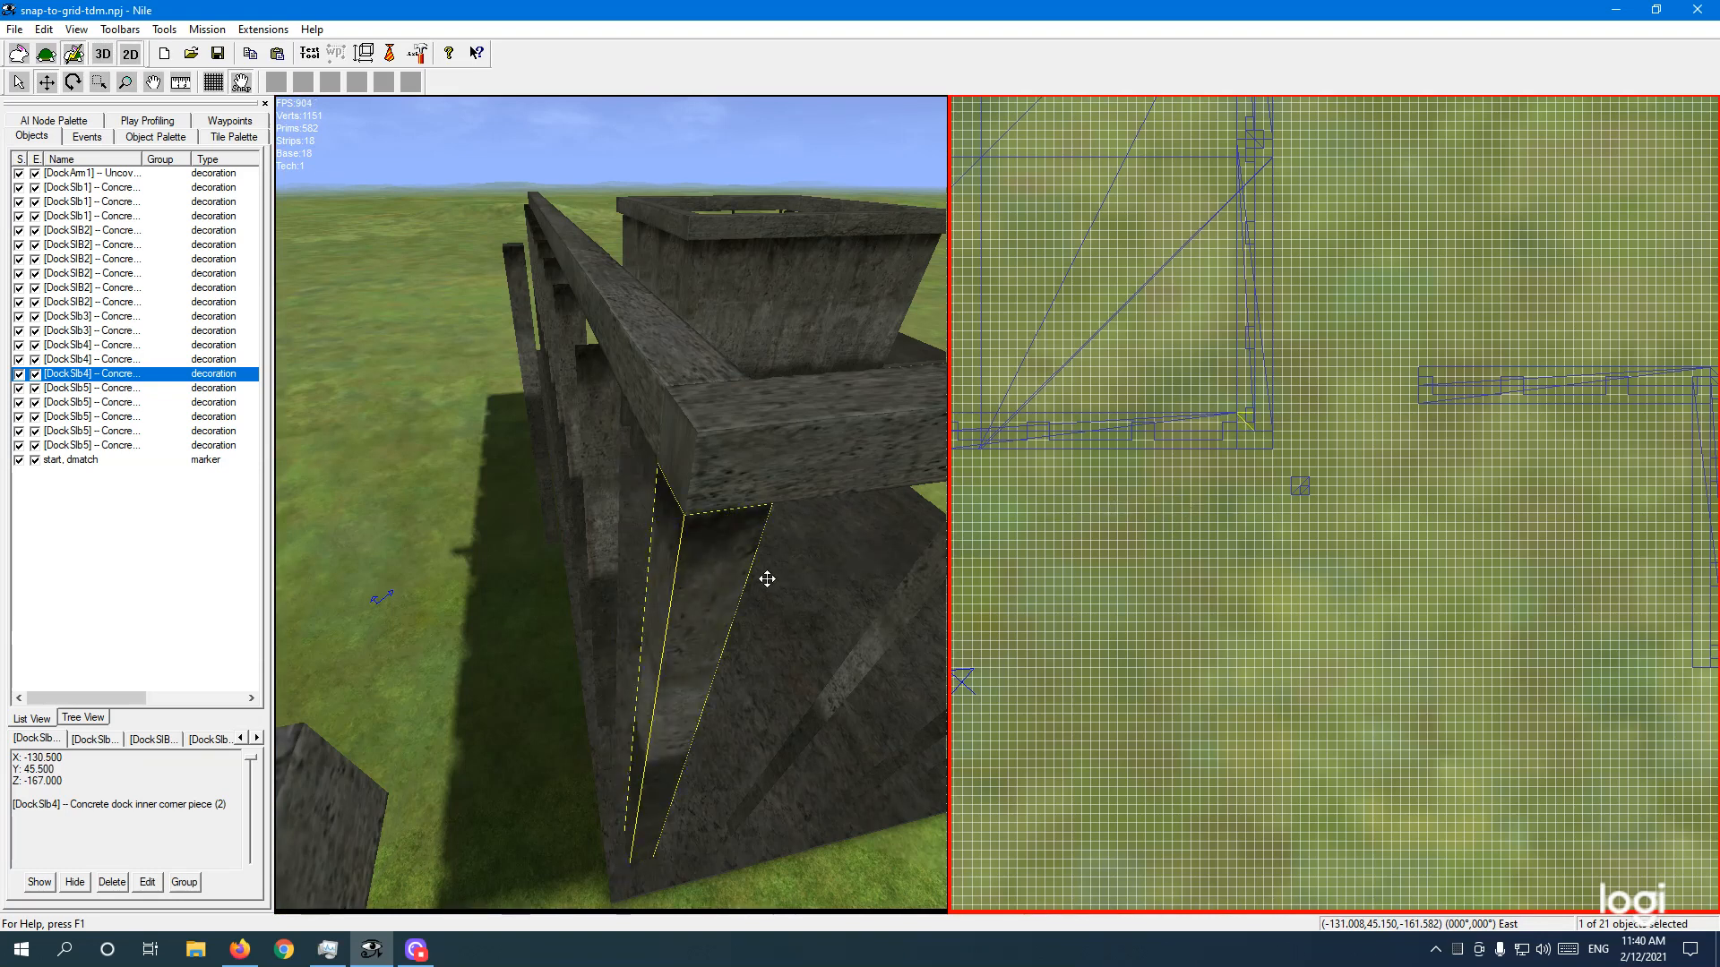
middle_drag(707, 641, 740, 638)
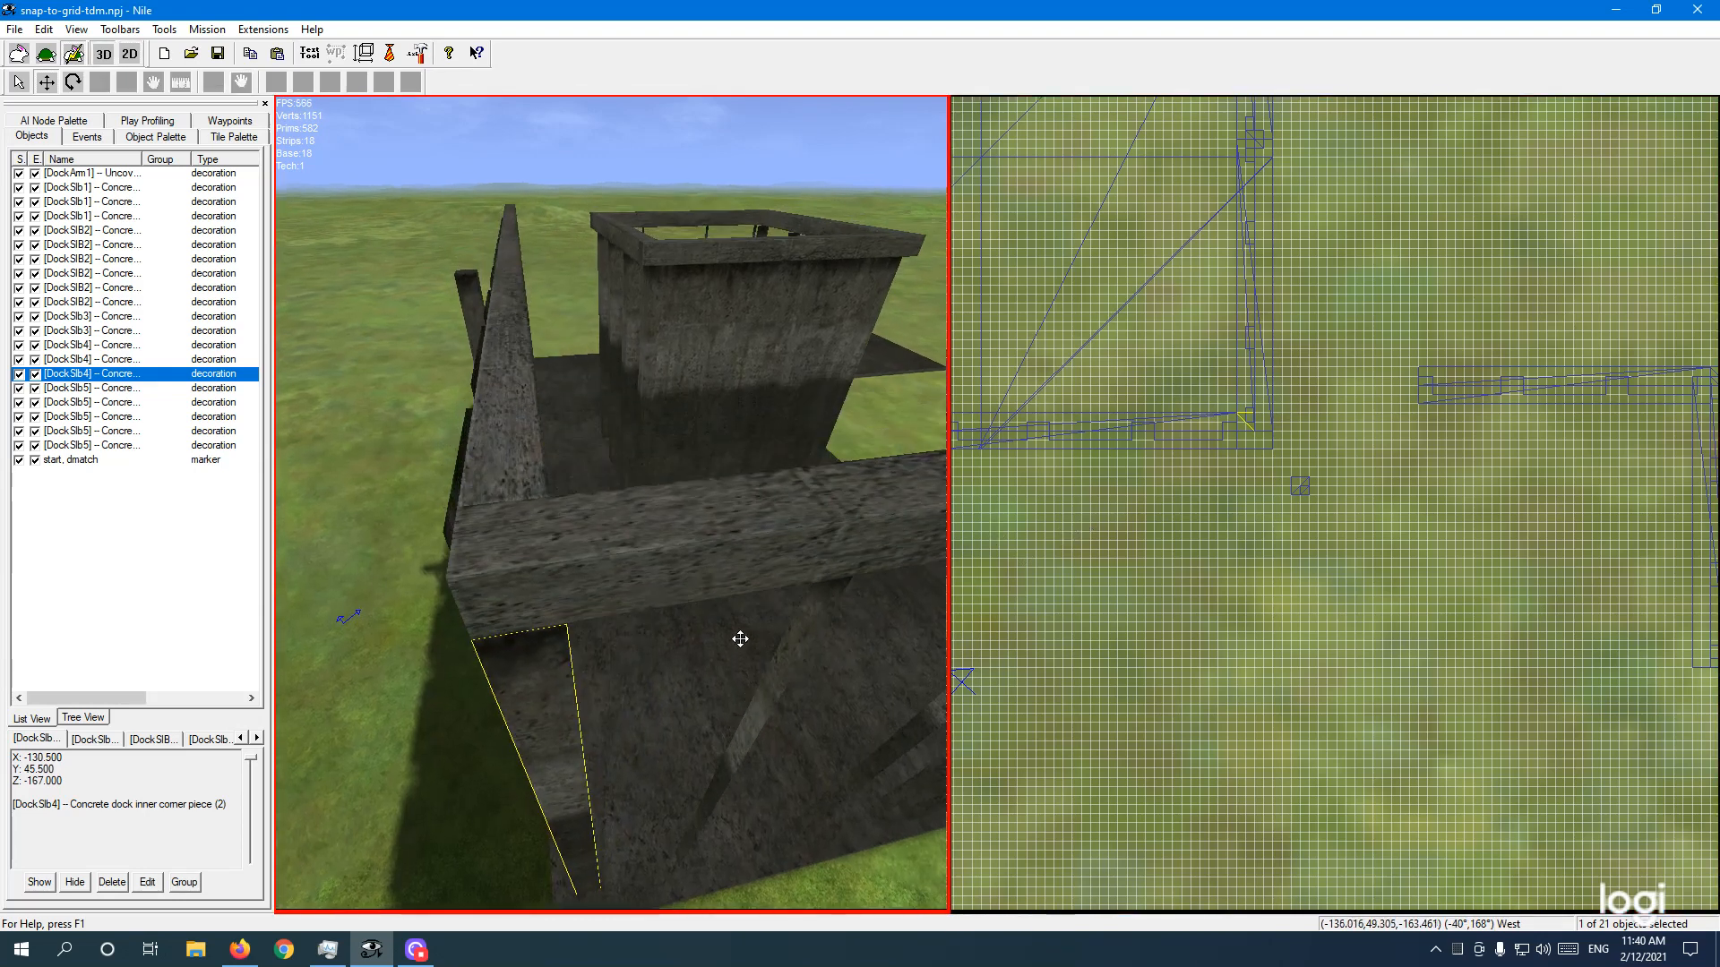
key(Up)
right_drag(783, 615, 701, 646)
key(Down)
key(Page_Down)
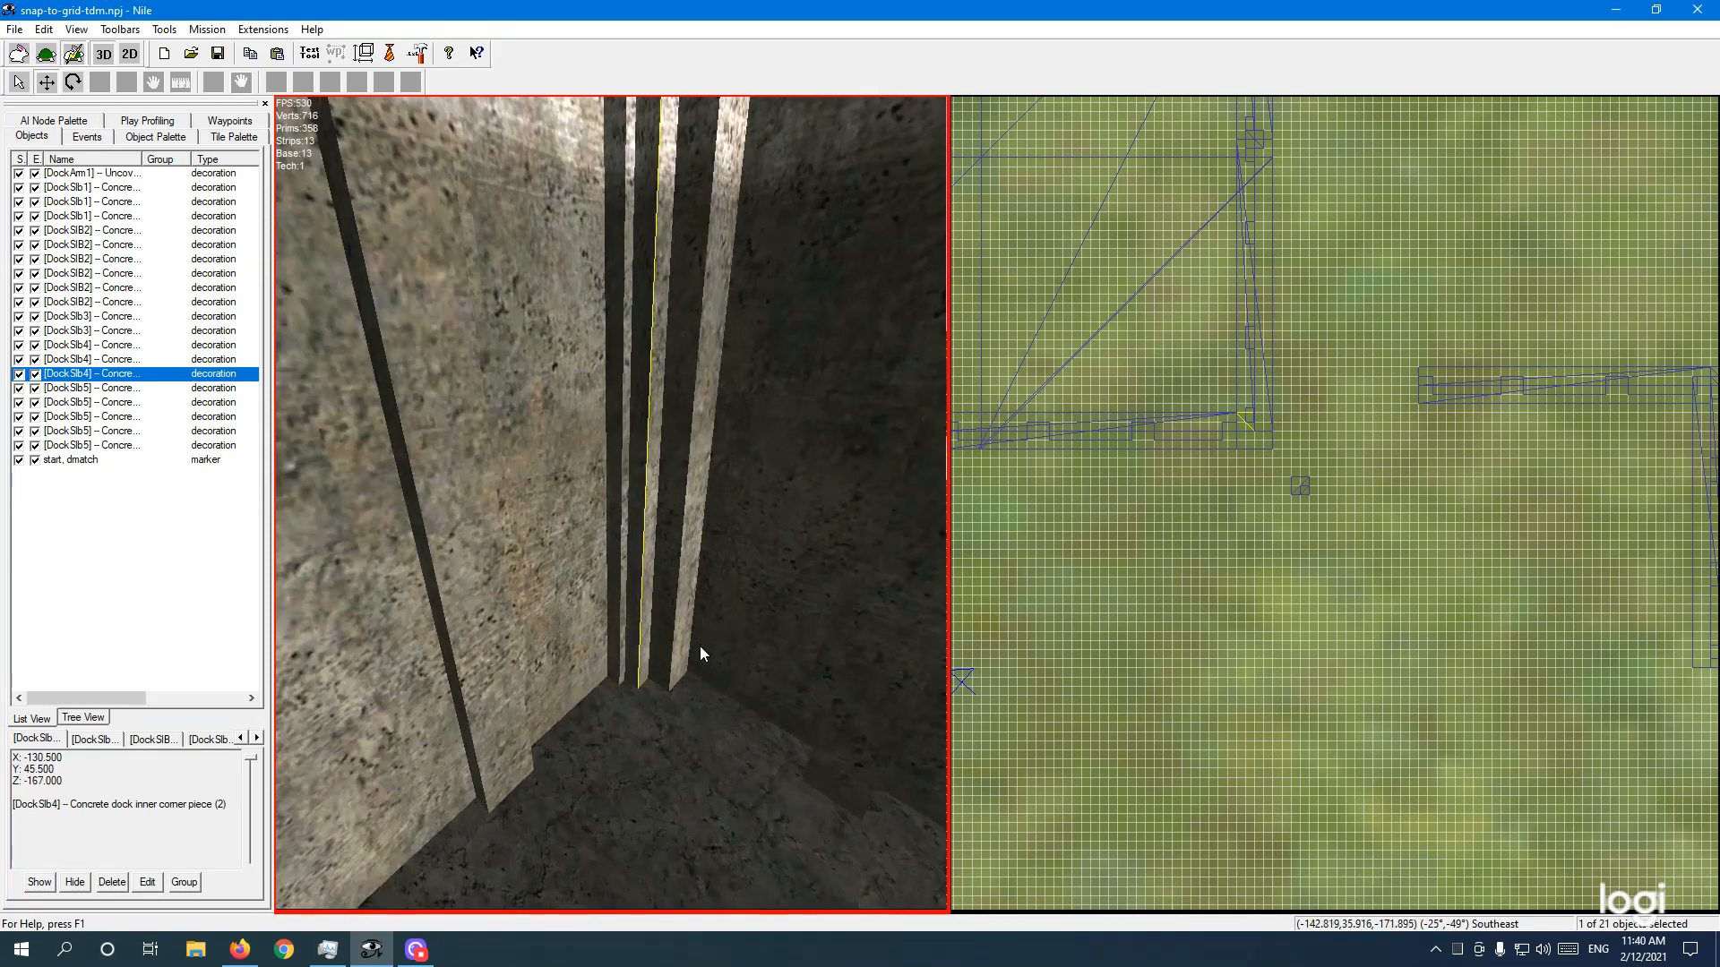
key(Up)
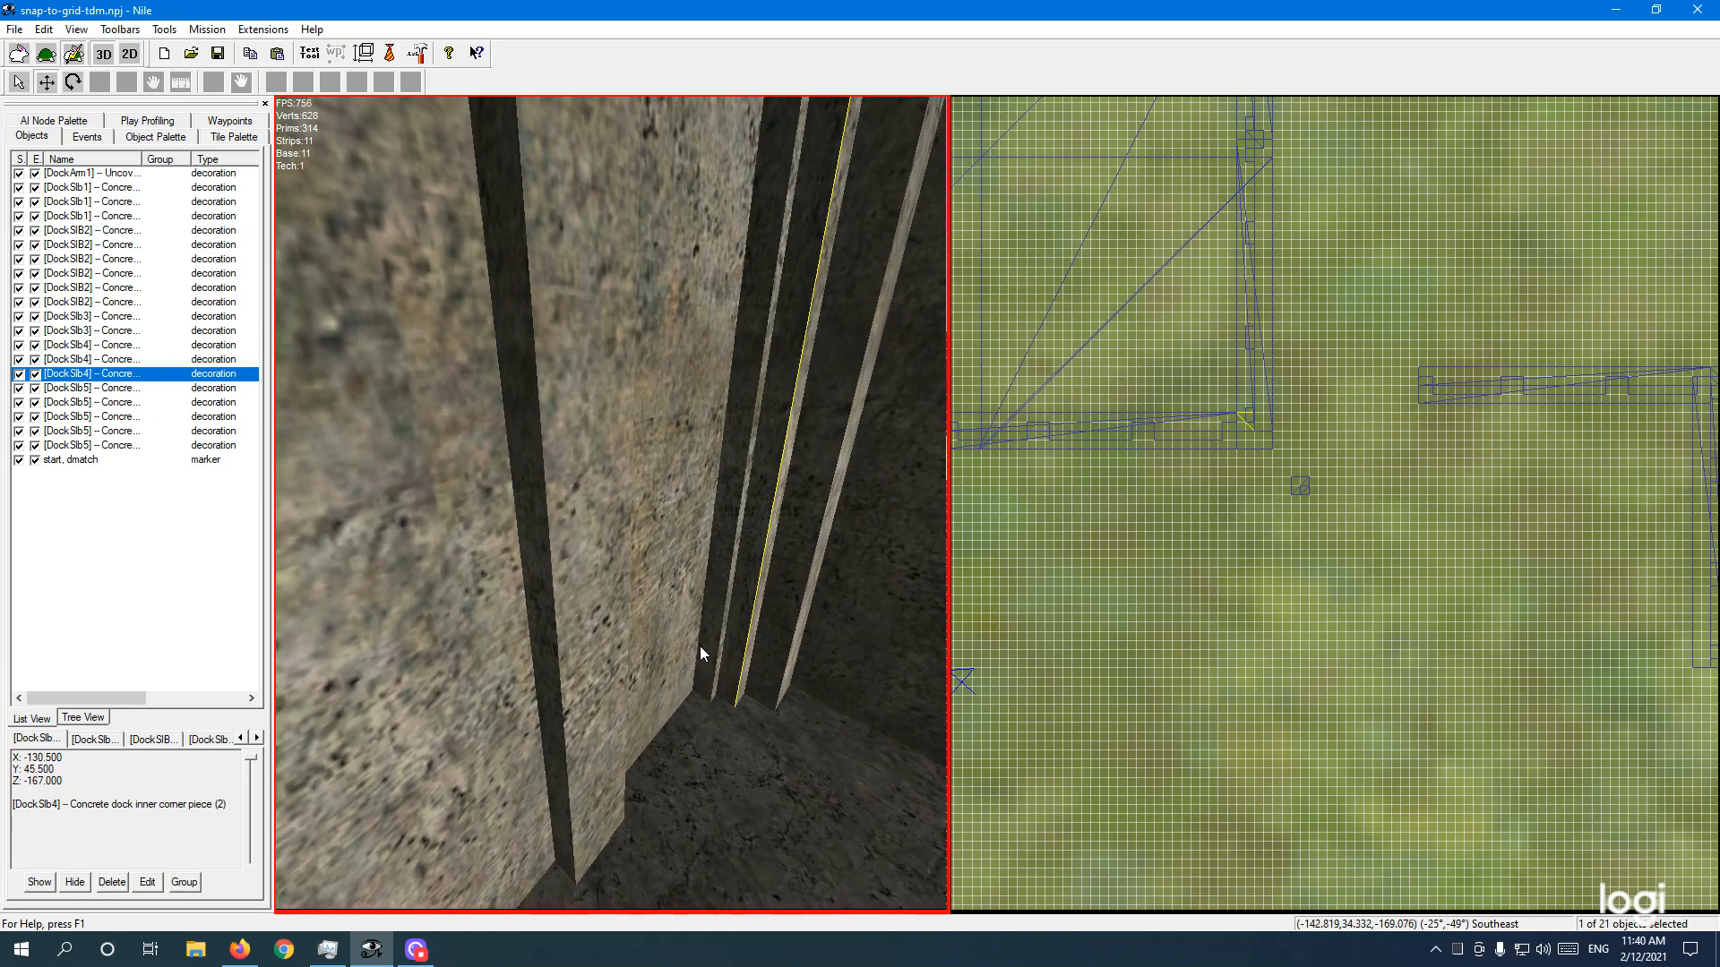
key(Right)
key(Page_Down)
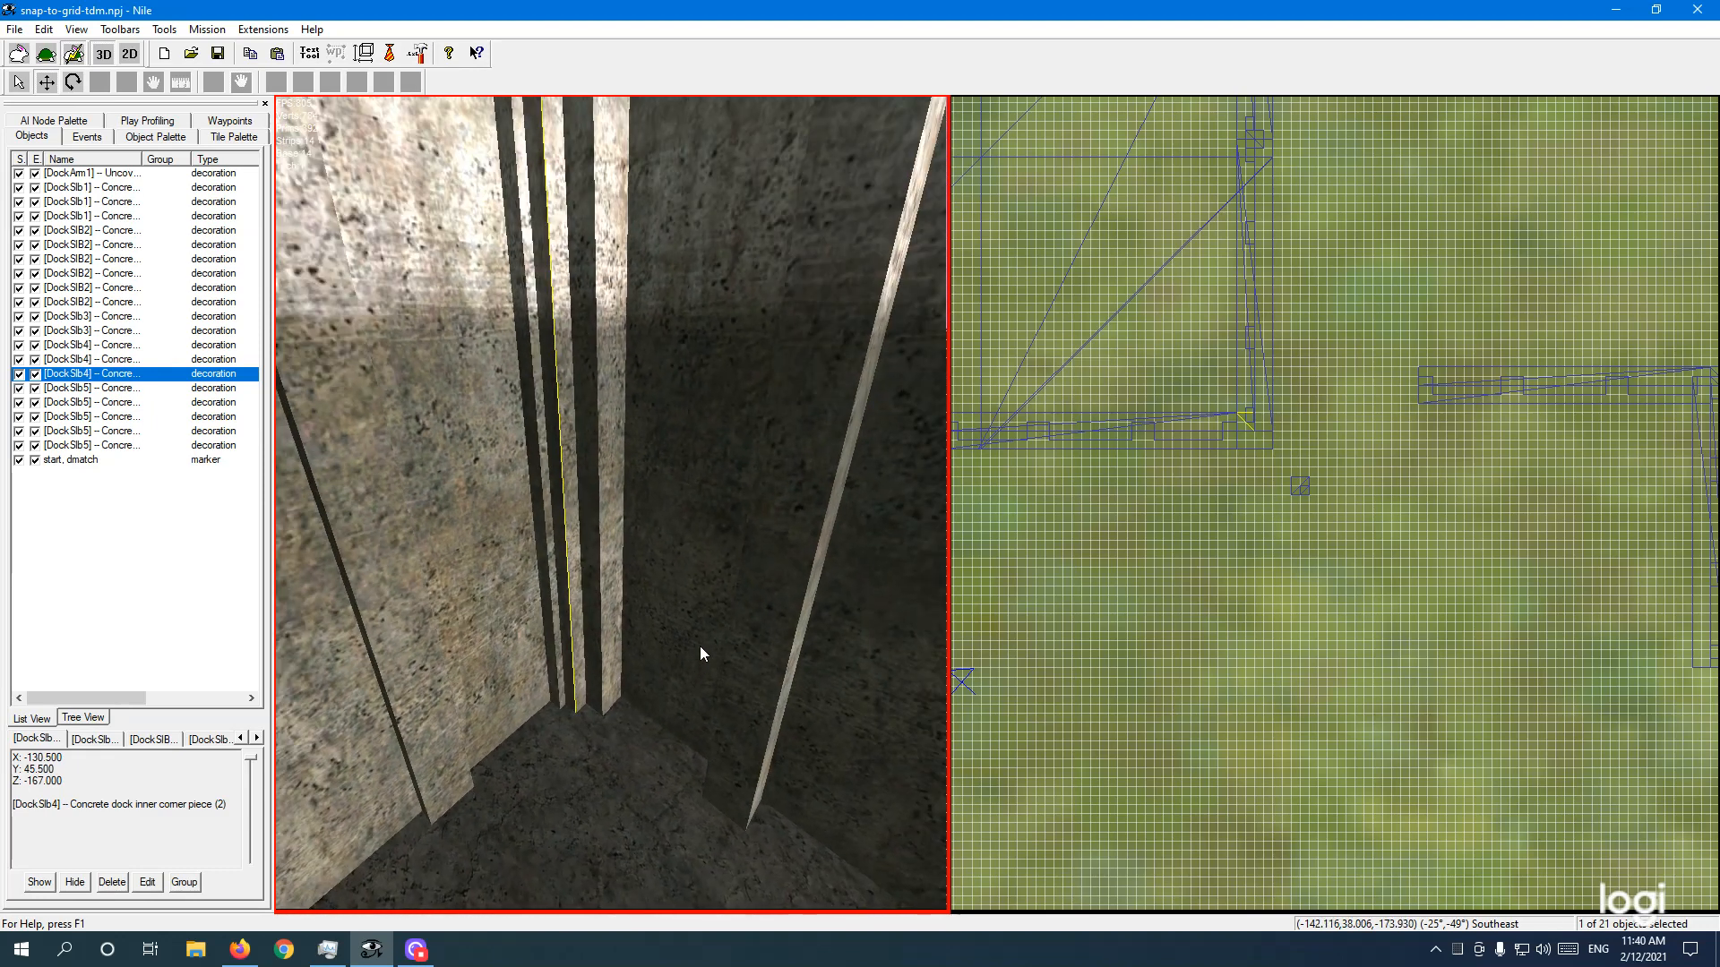
key(Page_Up)
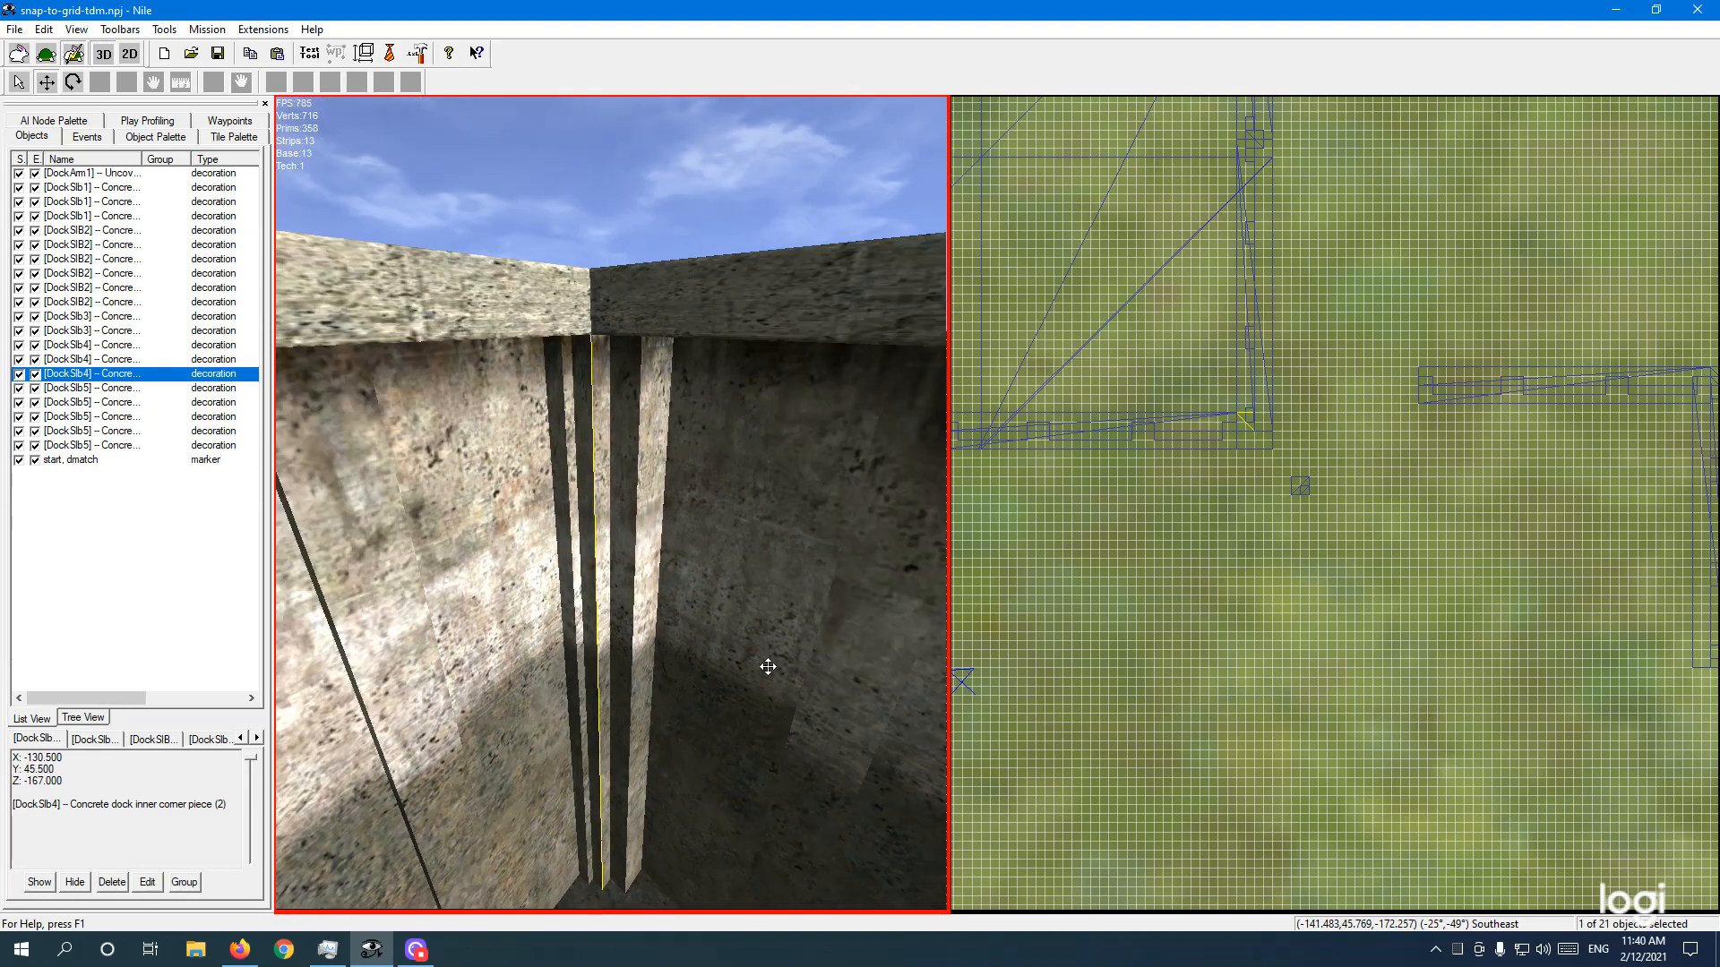
click(1239, 512)
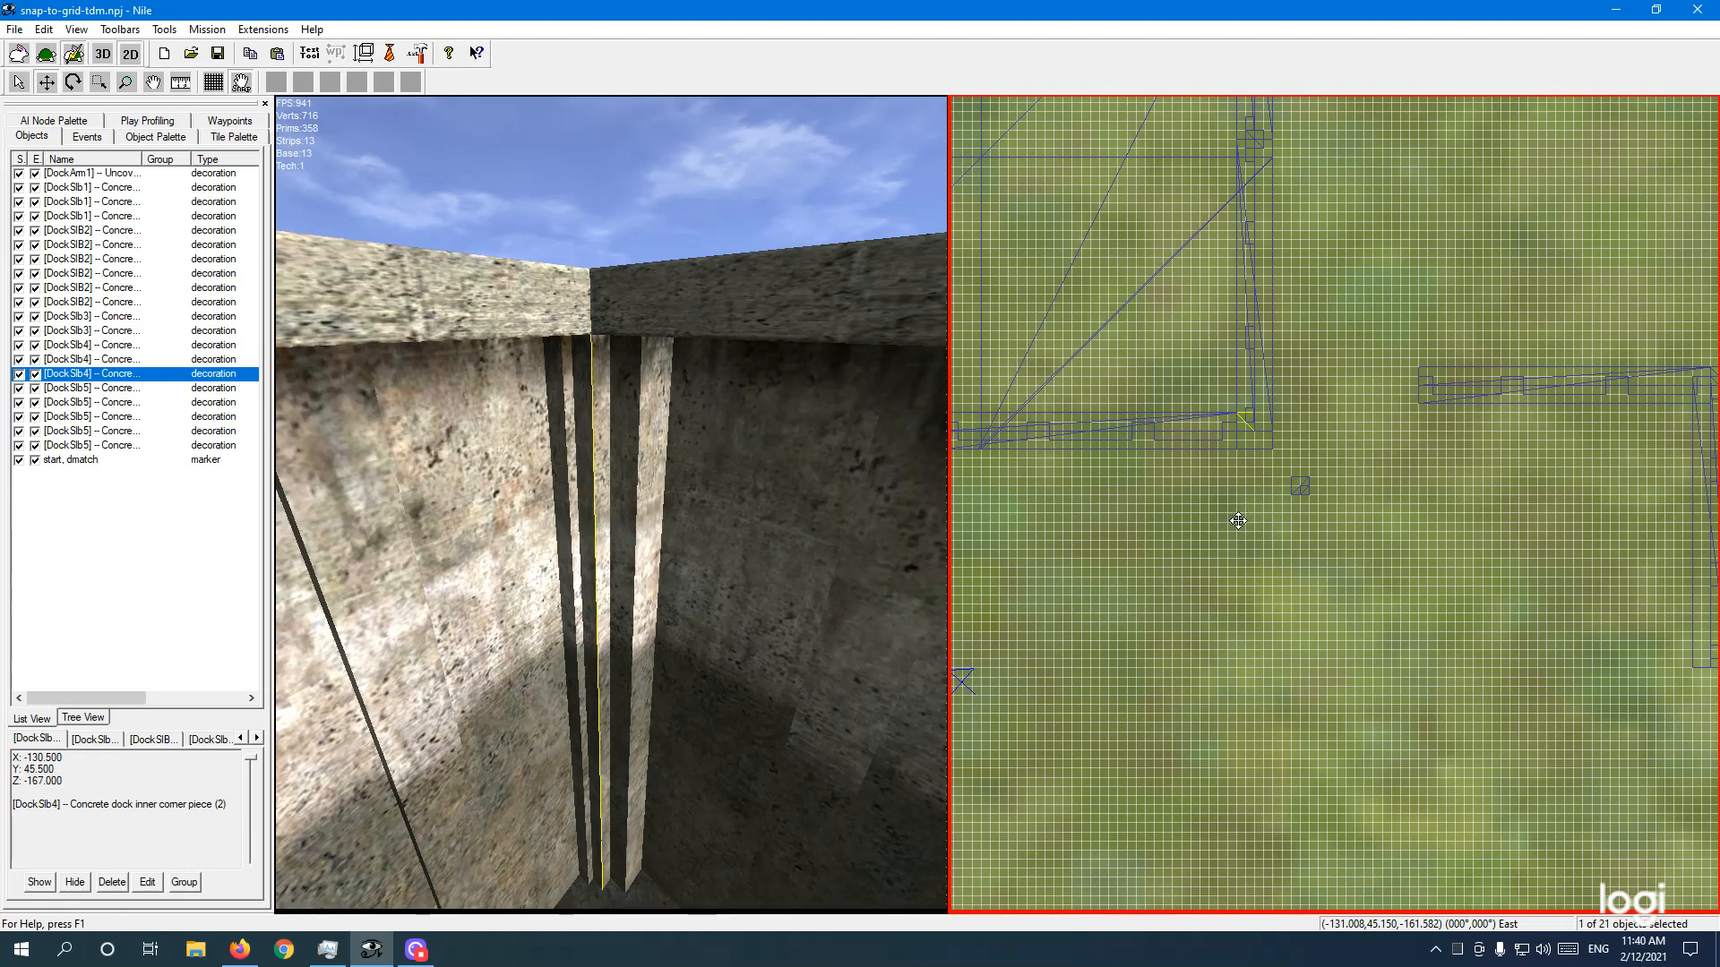
Step: Drag inner corner piece (2) out of the corner to open ground at X -129, Z -171
drag(1242, 521, 1232, 515)
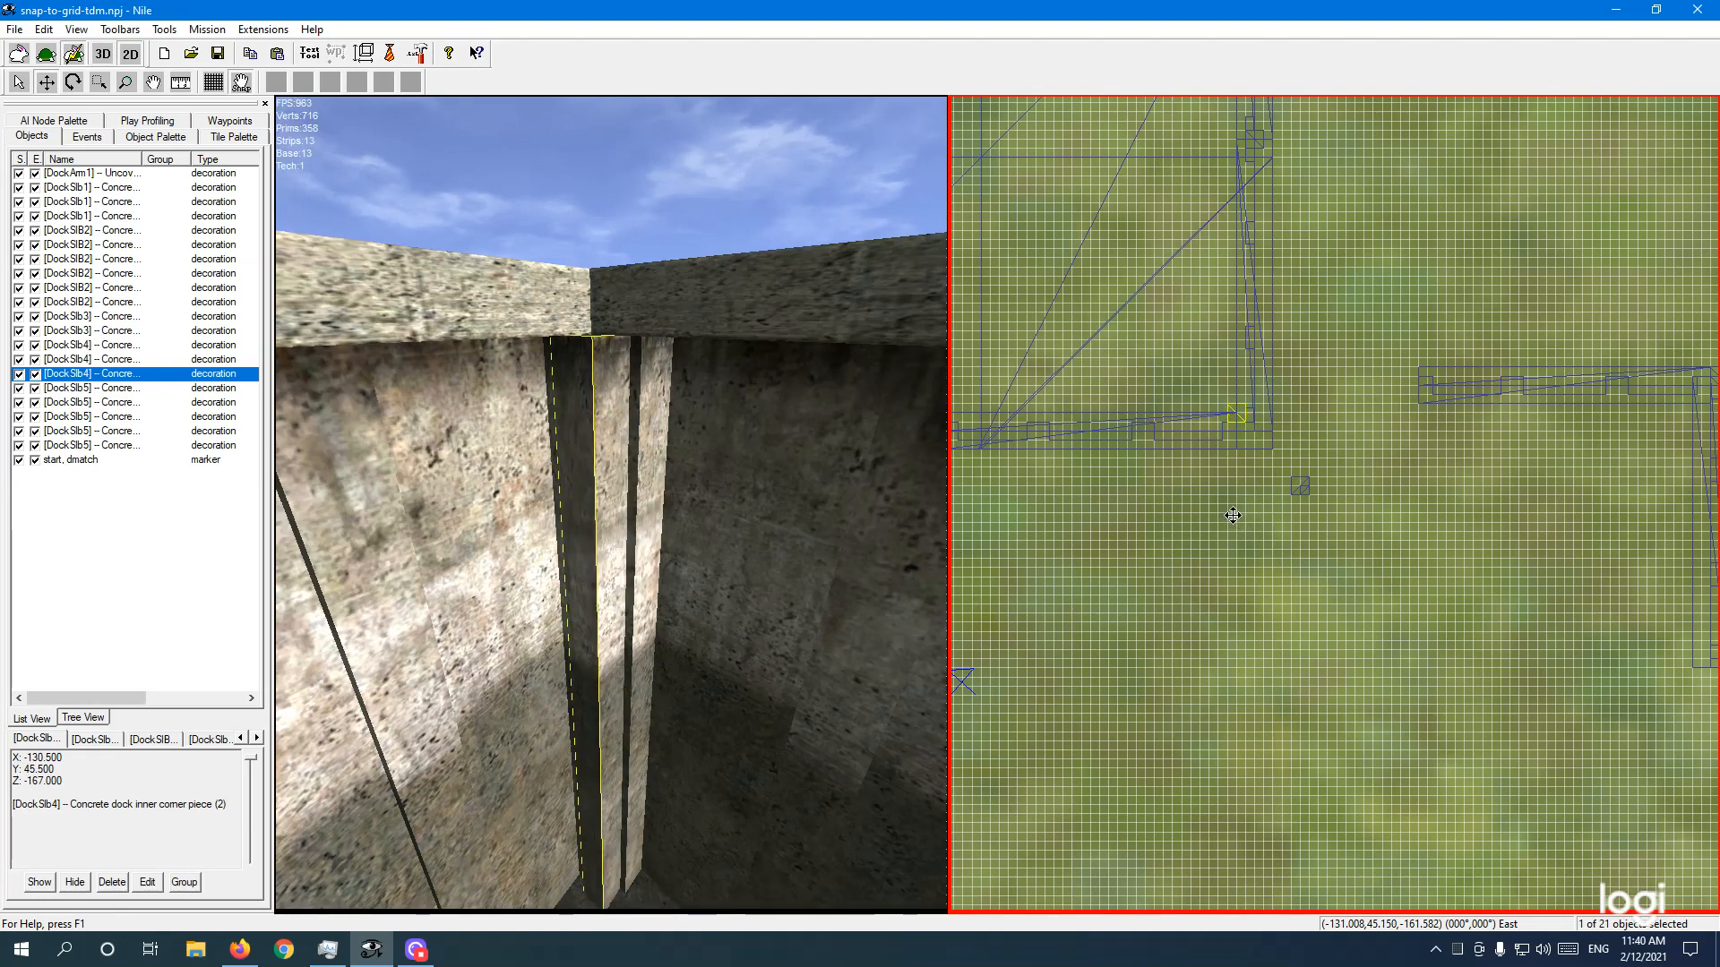
drag(1232, 515, 1233, 517)
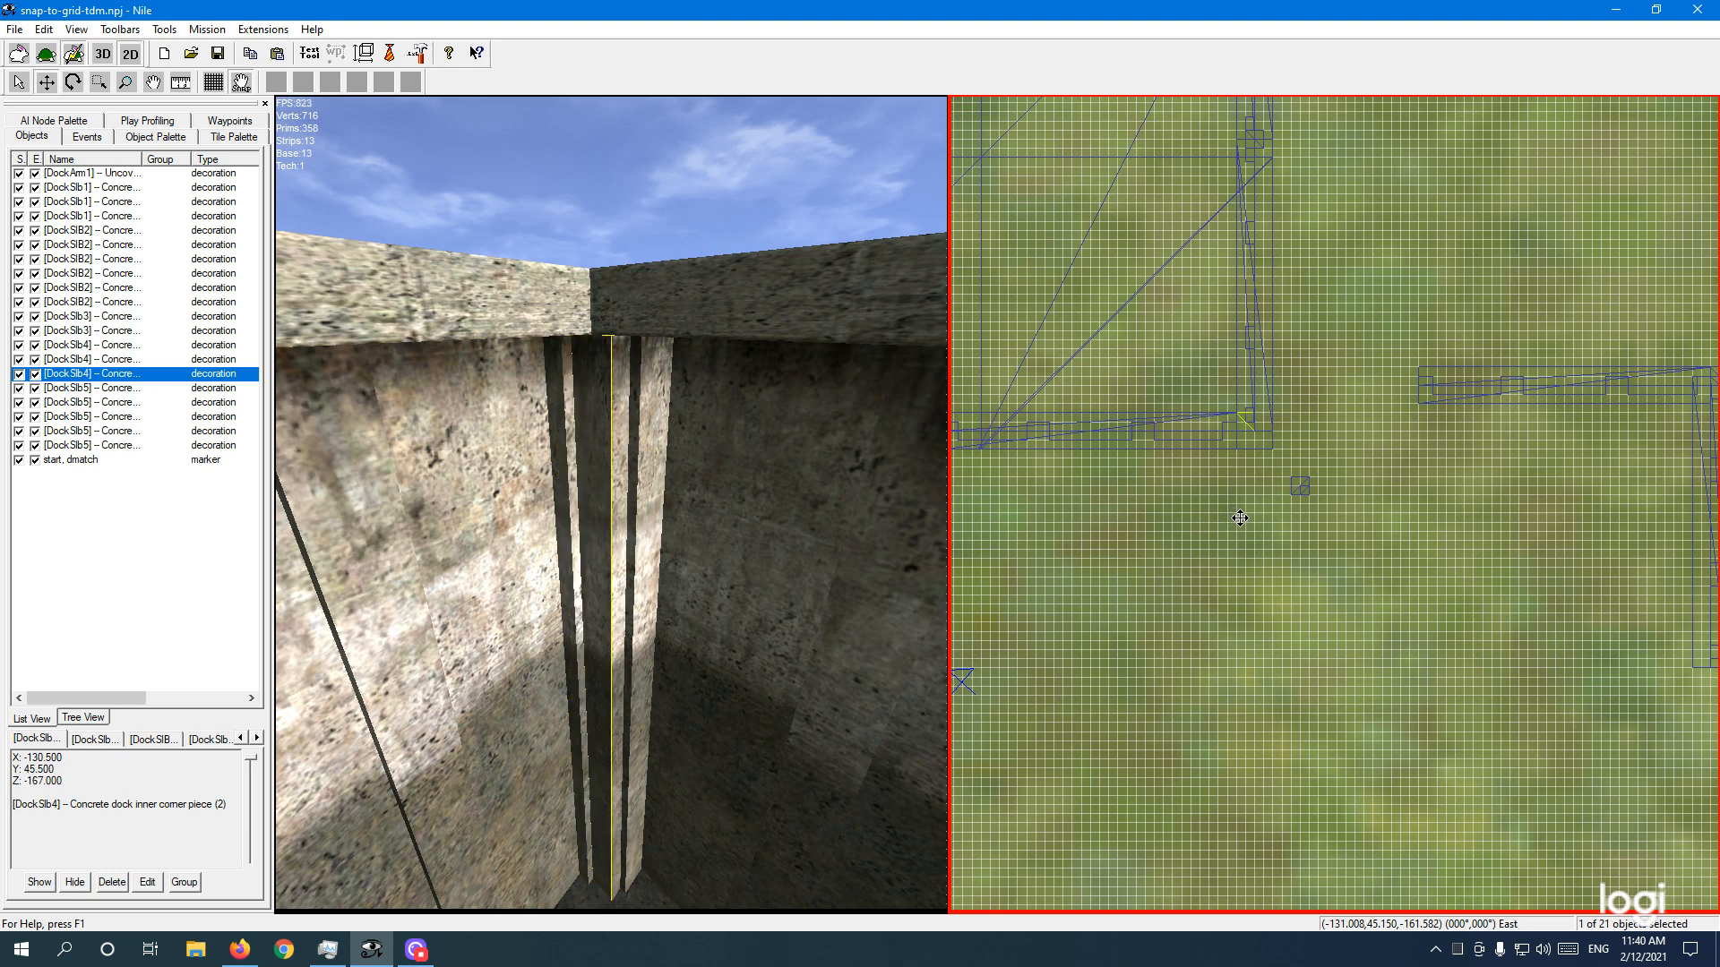
drag(1240, 518, 1234, 518)
drag(1233, 518, 1162, 640)
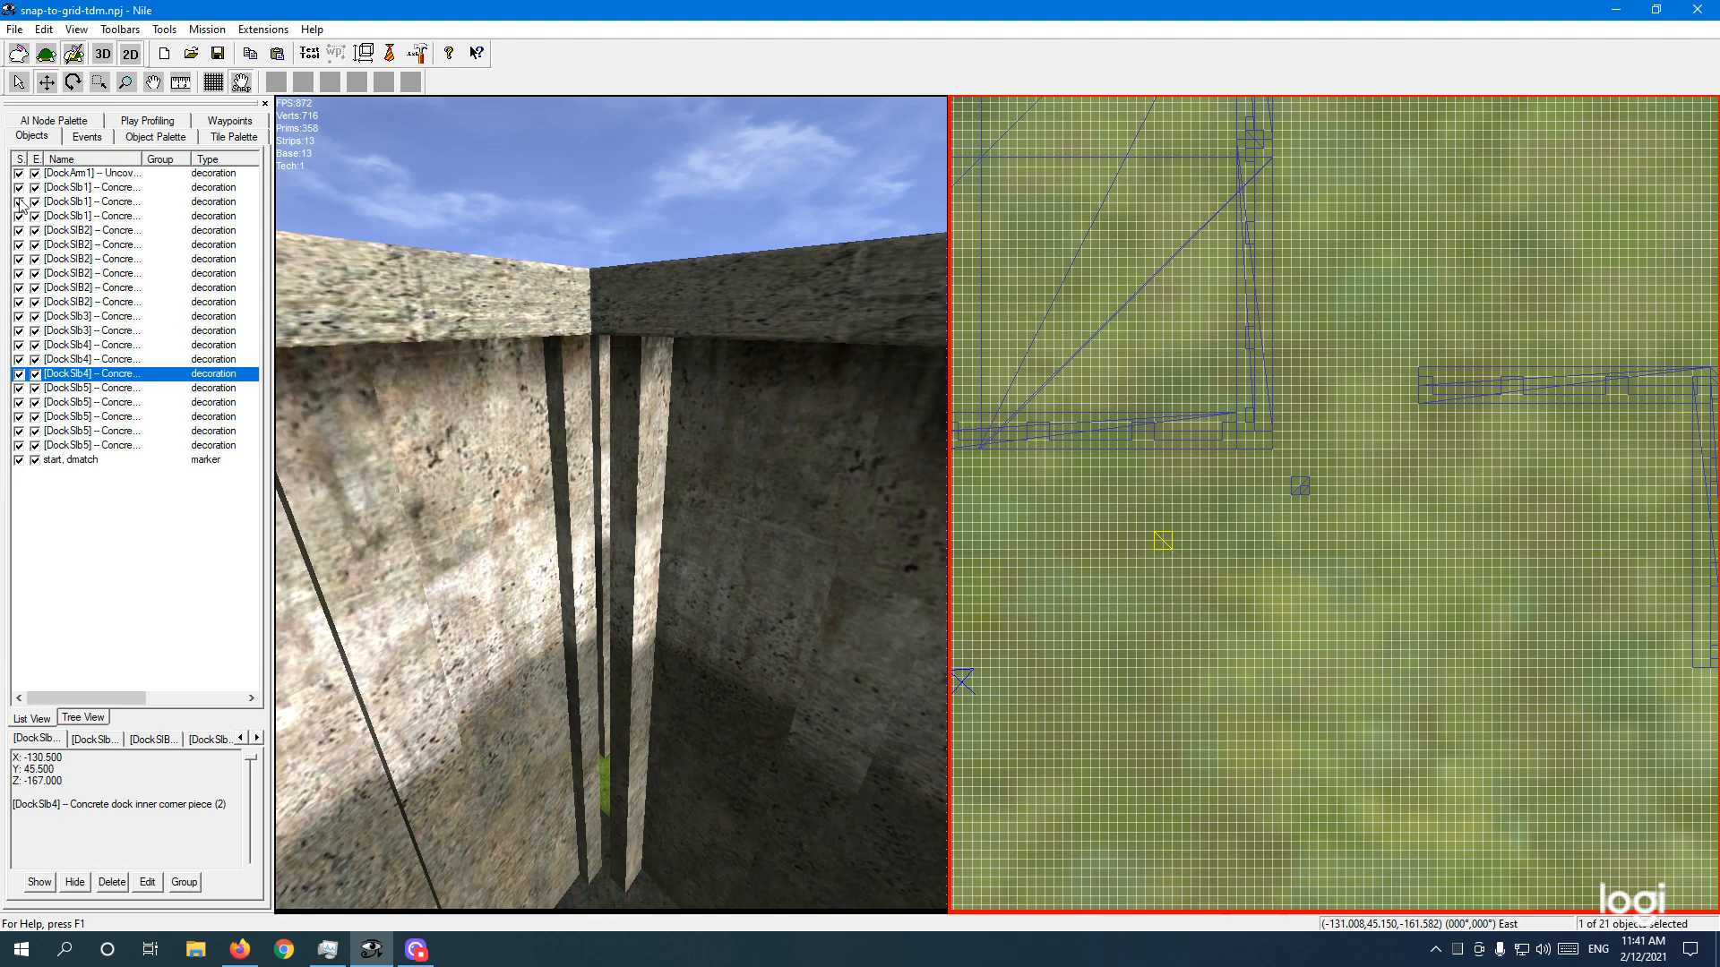
click(25, 83)
Step: Select the DockSlb3 outer corner piece and nudge it up-left toward the dock in the grid view
click(1165, 548)
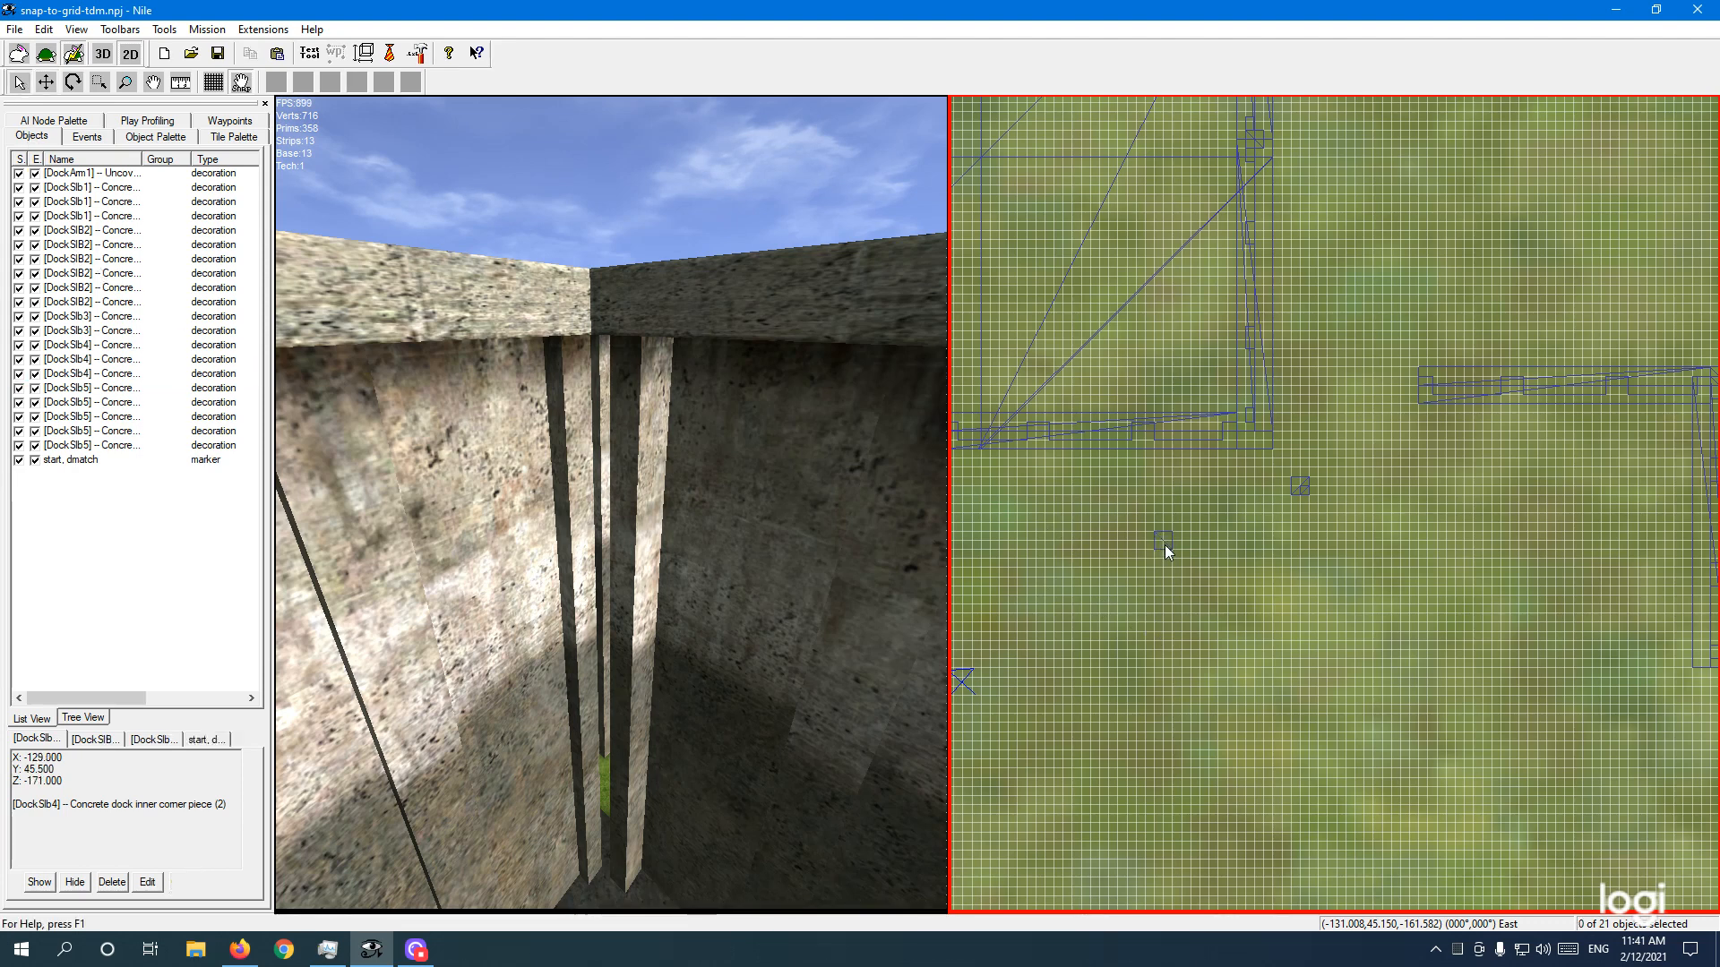
click(1301, 485)
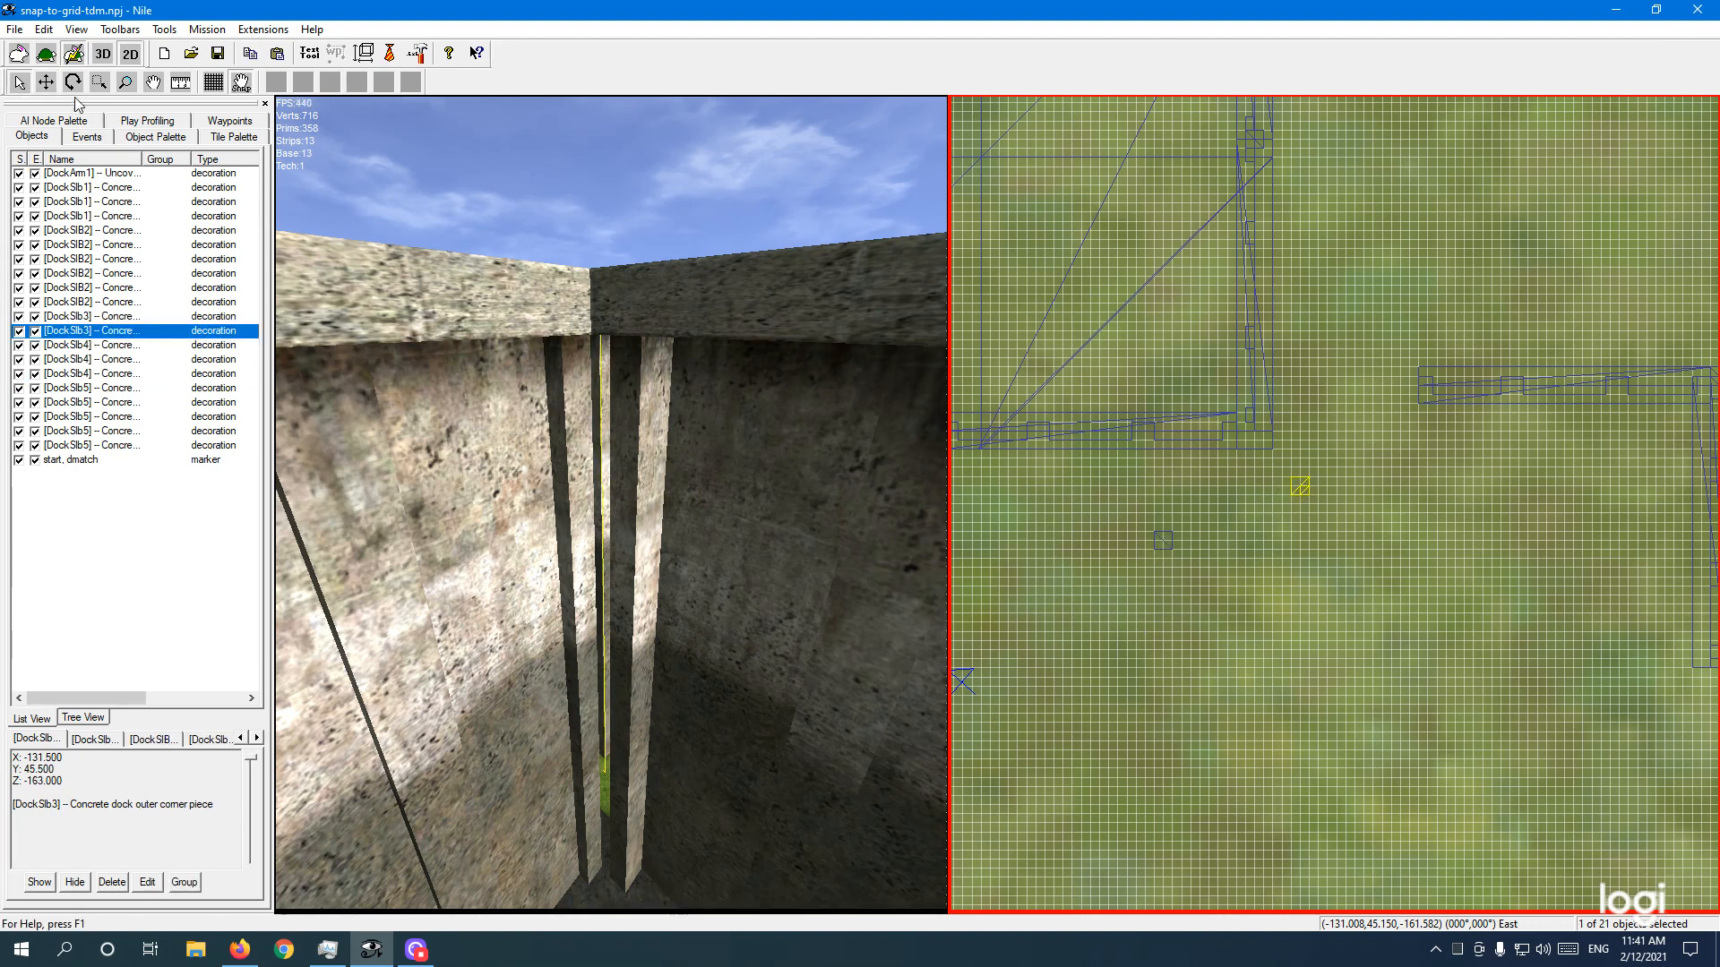
click(47, 83)
drag(1243, 514, 1183, 457)
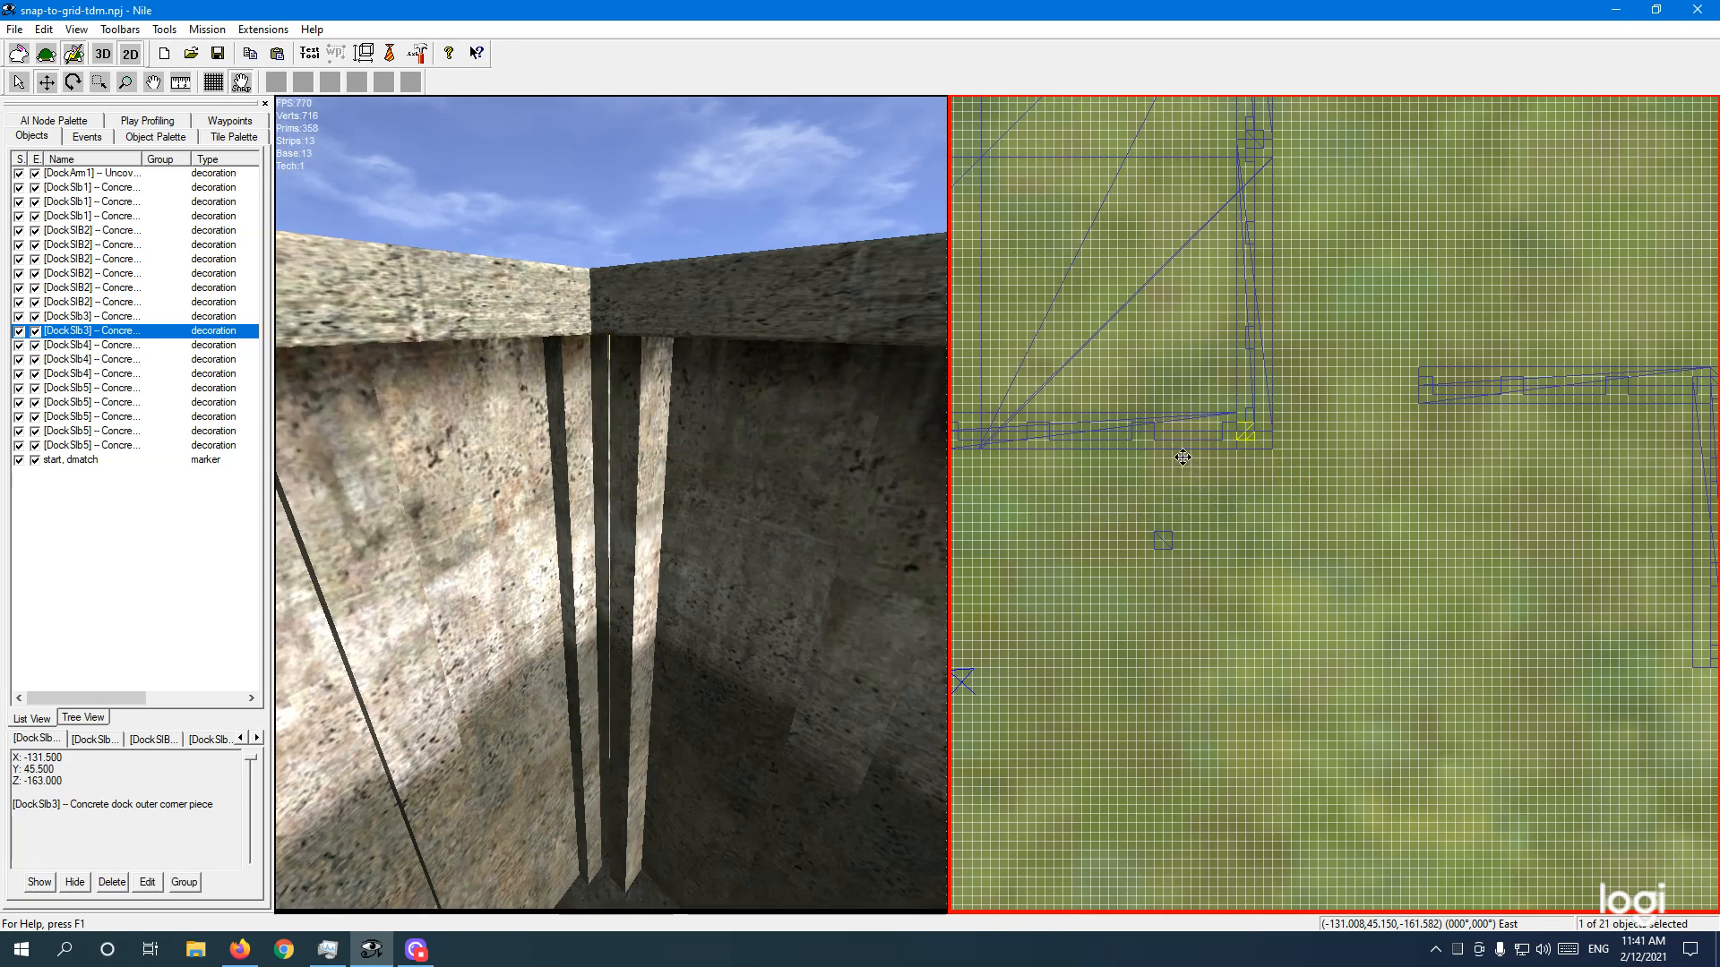
right_drag(688, 643, 717, 645)
click(1231, 514)
drag(1237, 516, 1221, 510)
Step: Drag the outer corner piece down off the wall corner to X -131.5, Z -163, then deselect it
click(840, 626)
key(d)
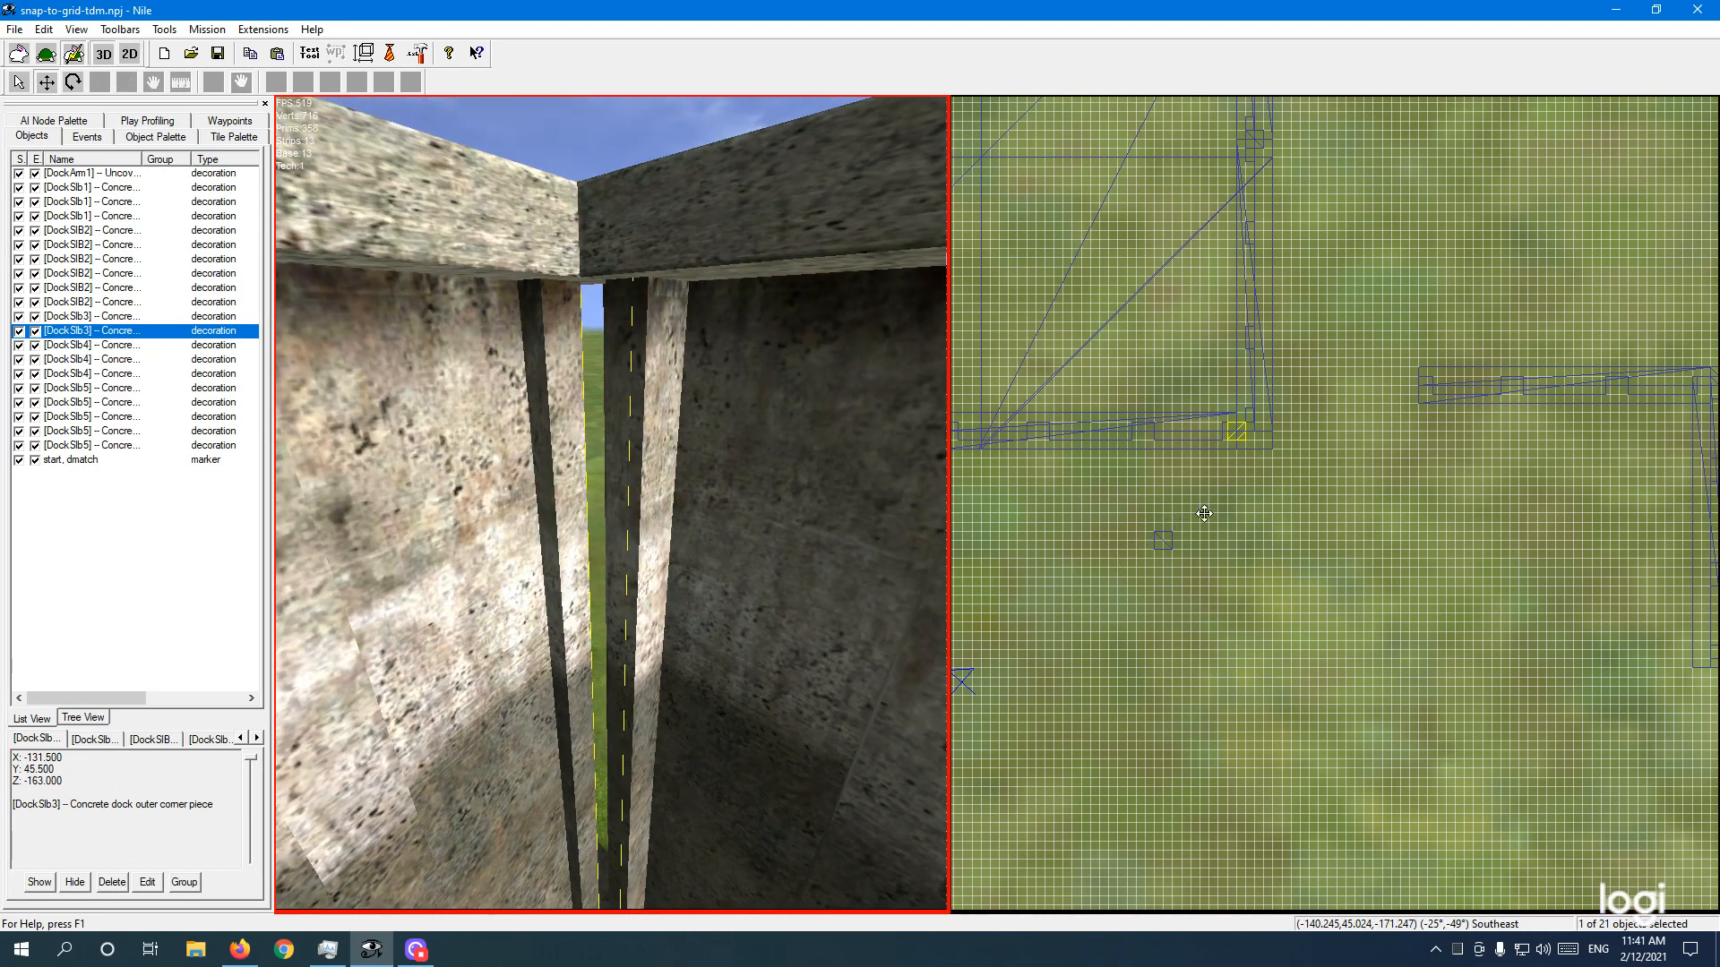
click(1237, 504)
drag(1237, 504, 1255, 564)
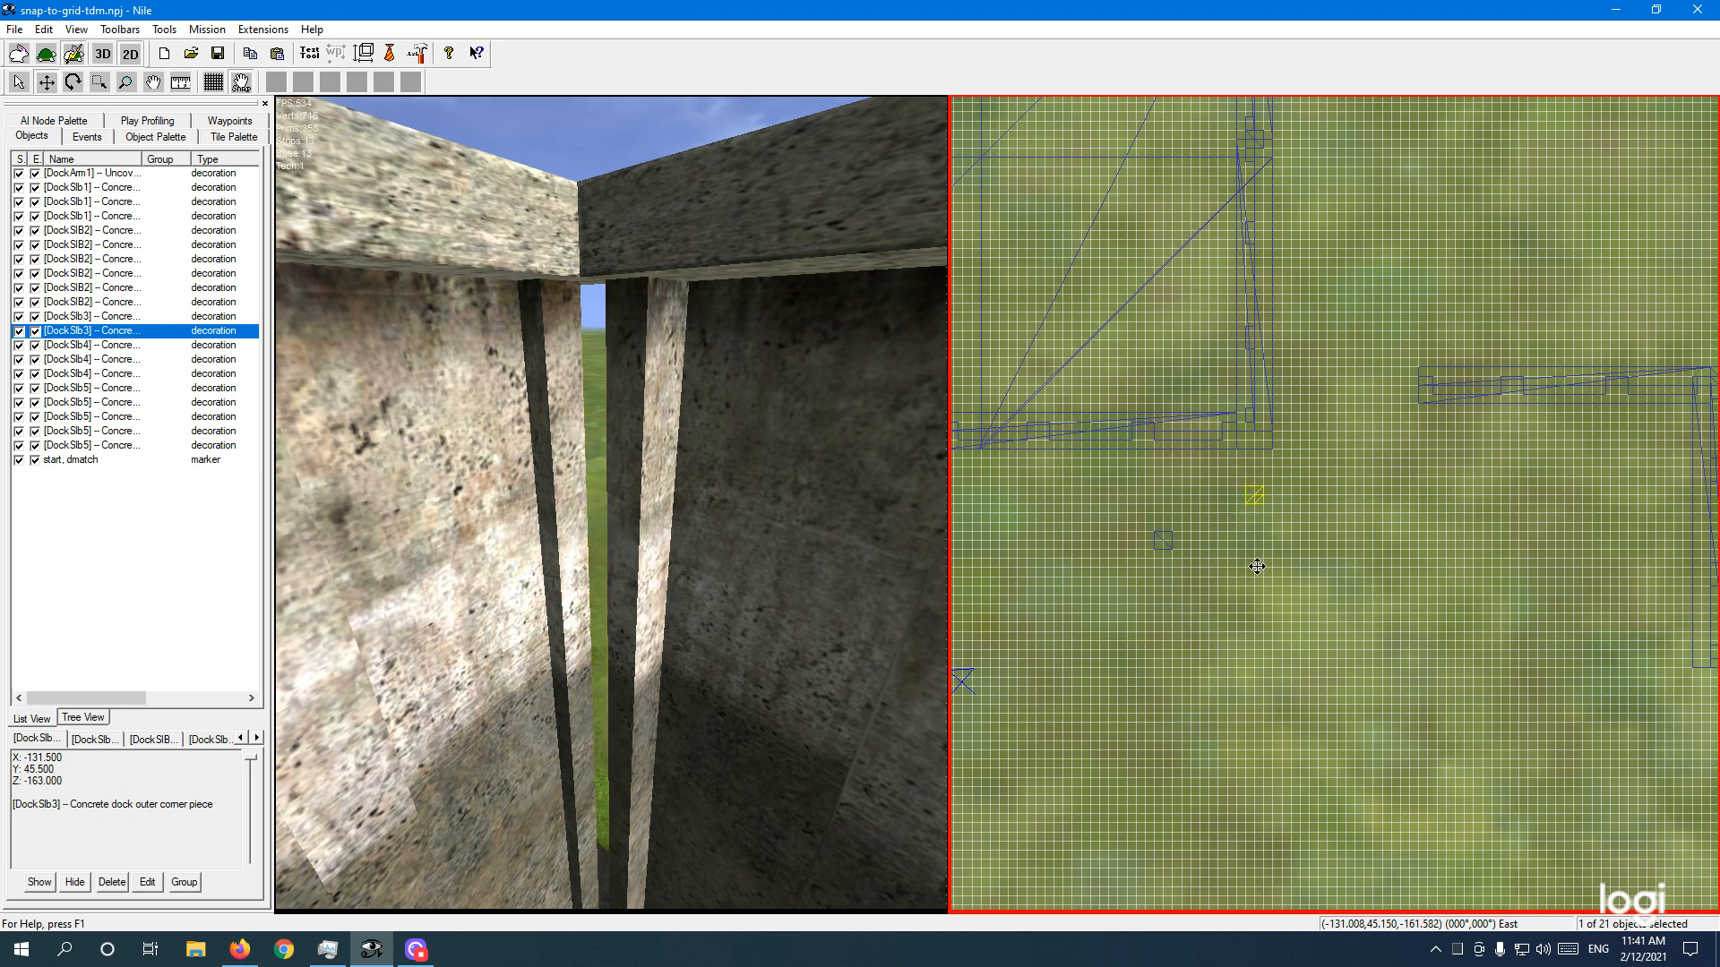
scroll(1242, 520, up, 5)
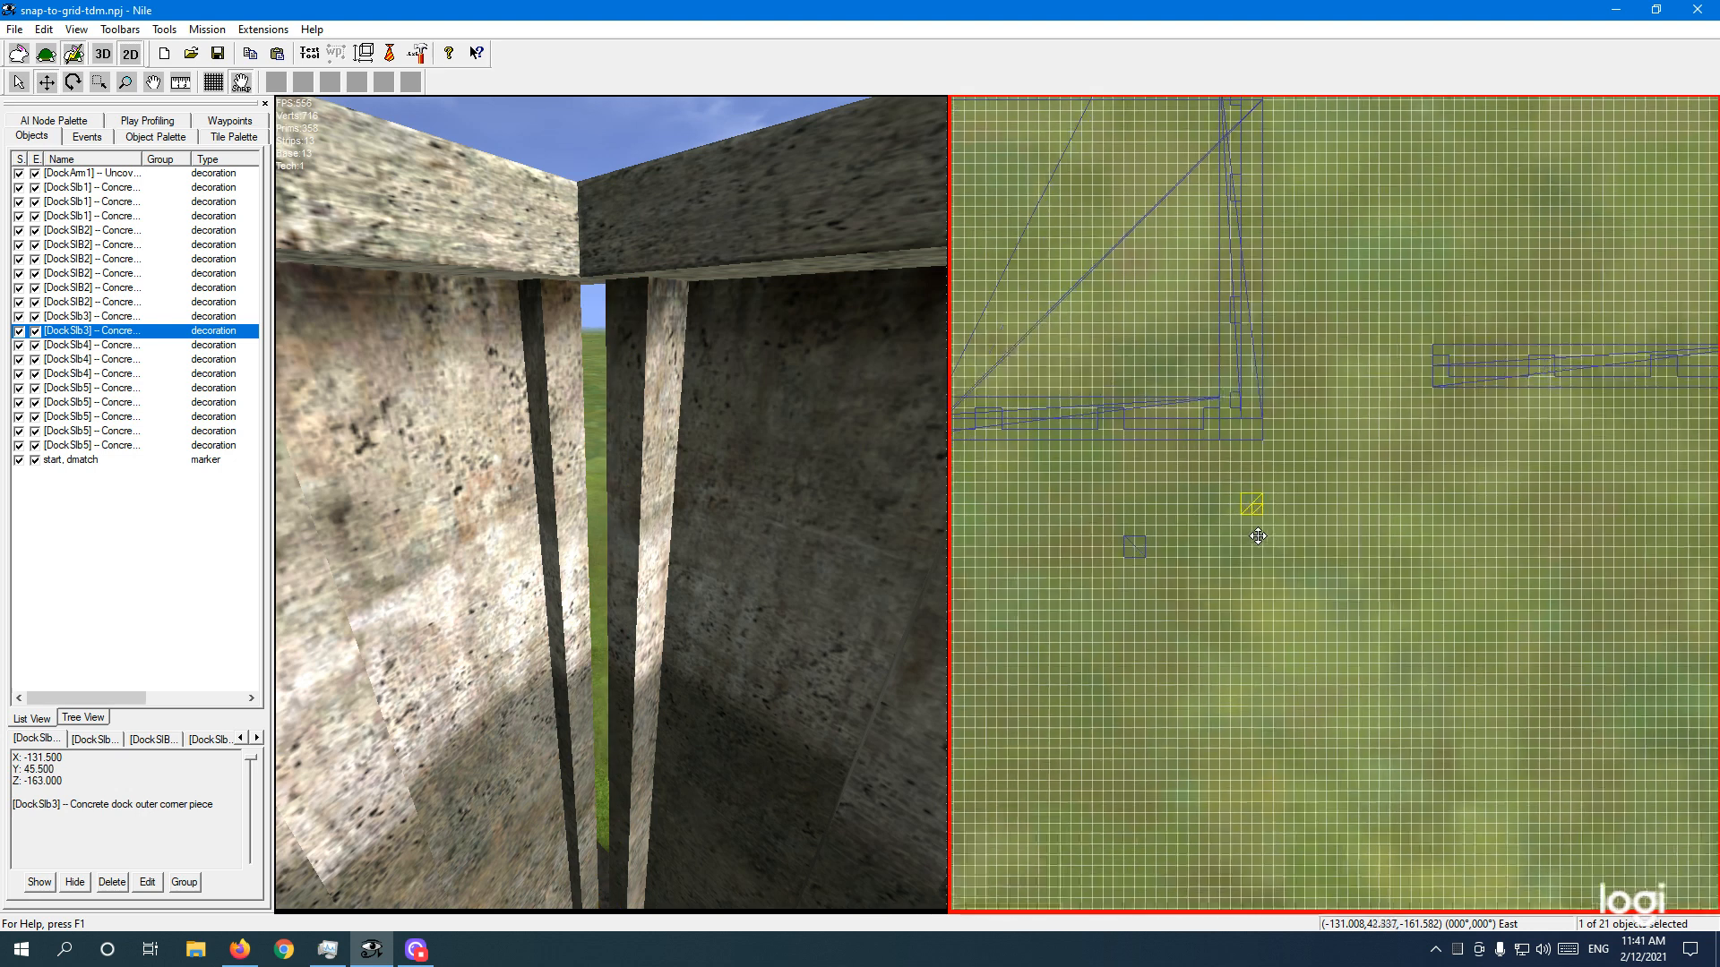
scroll(1171, 525, down, 3)
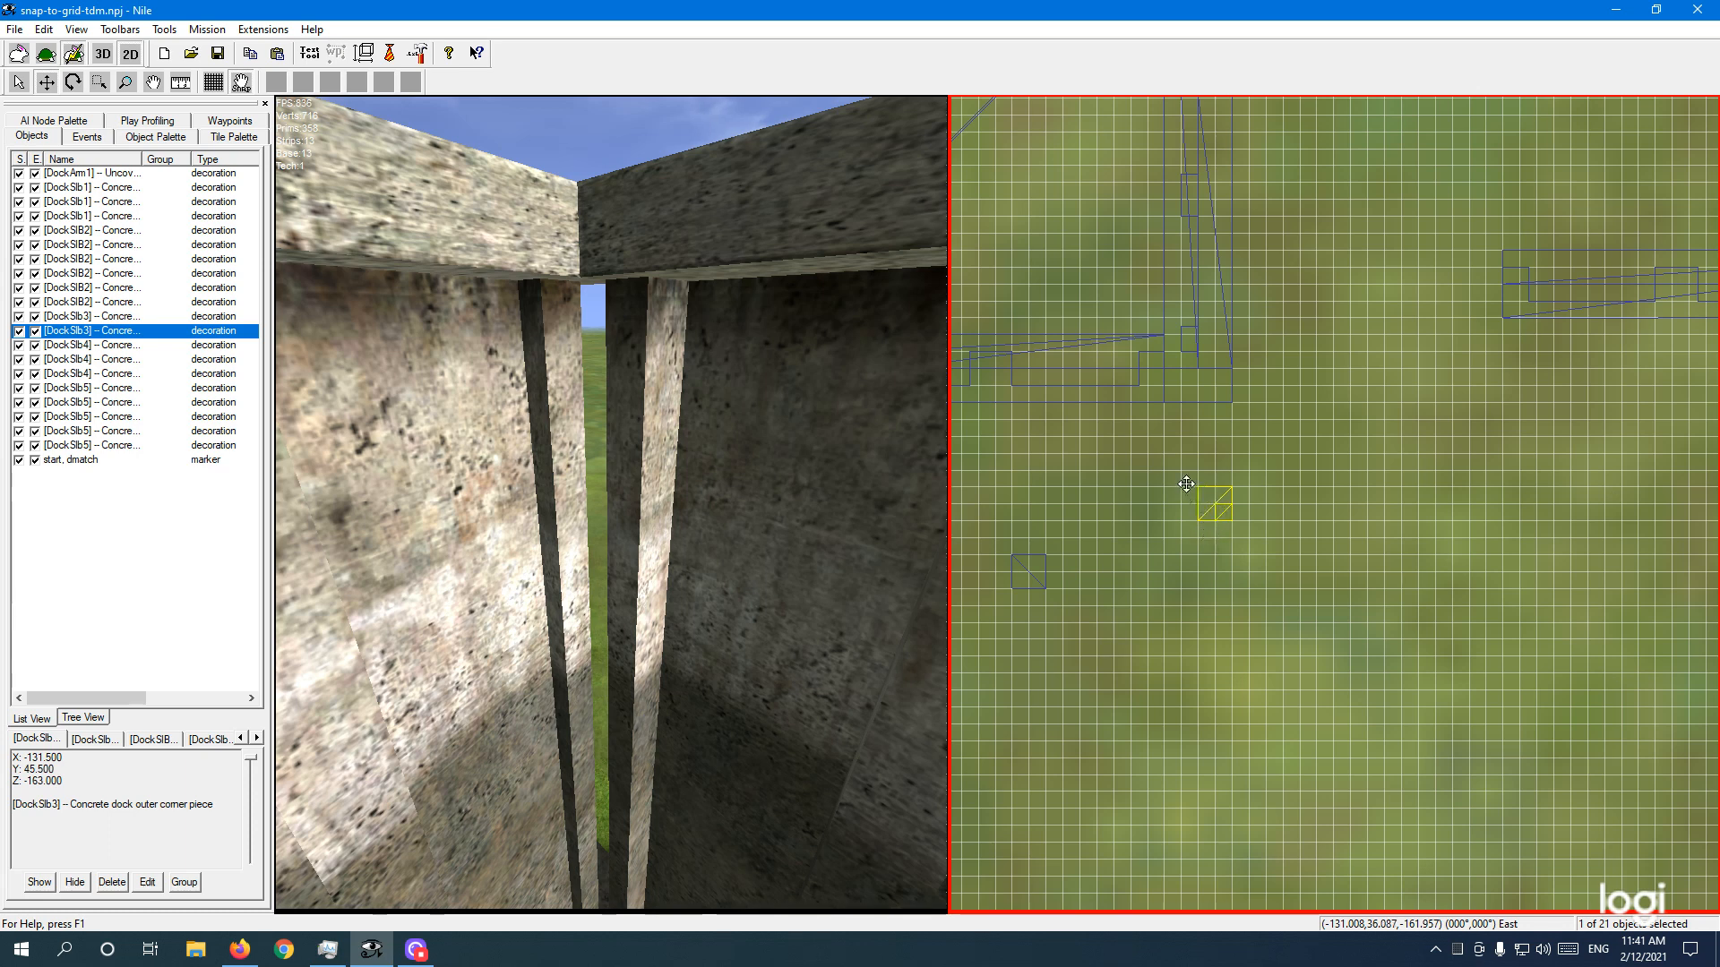
key(Left)
scroll(1201, 502, down, 3)
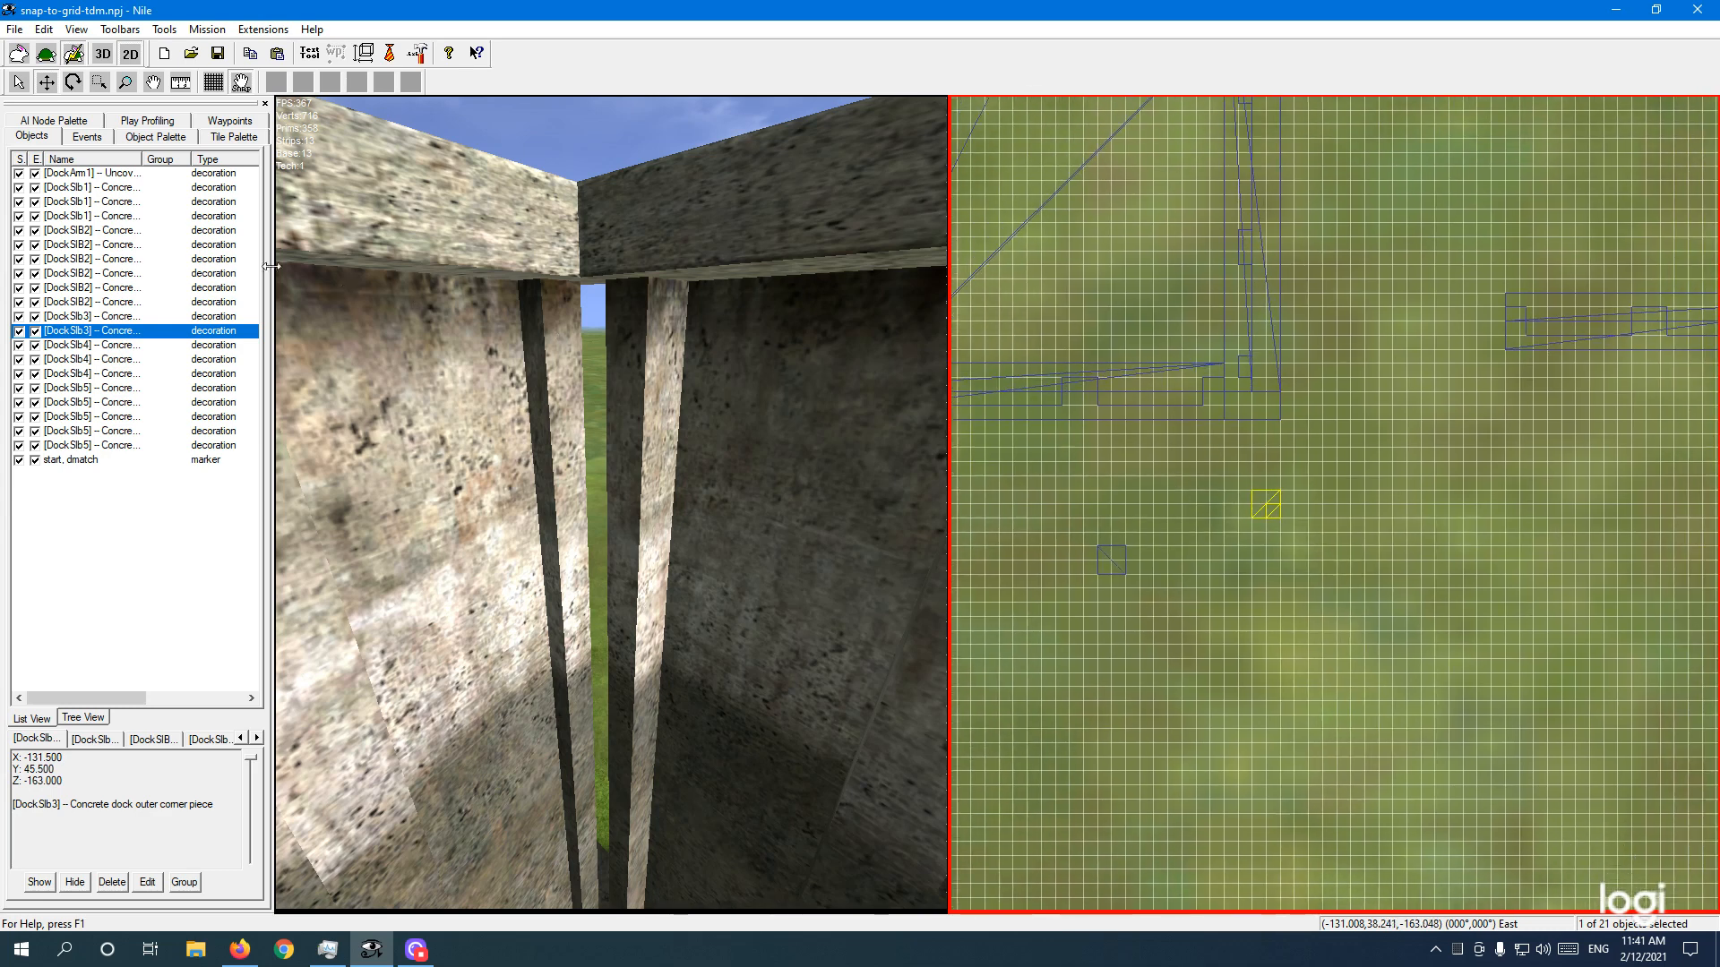
click(18, 83)
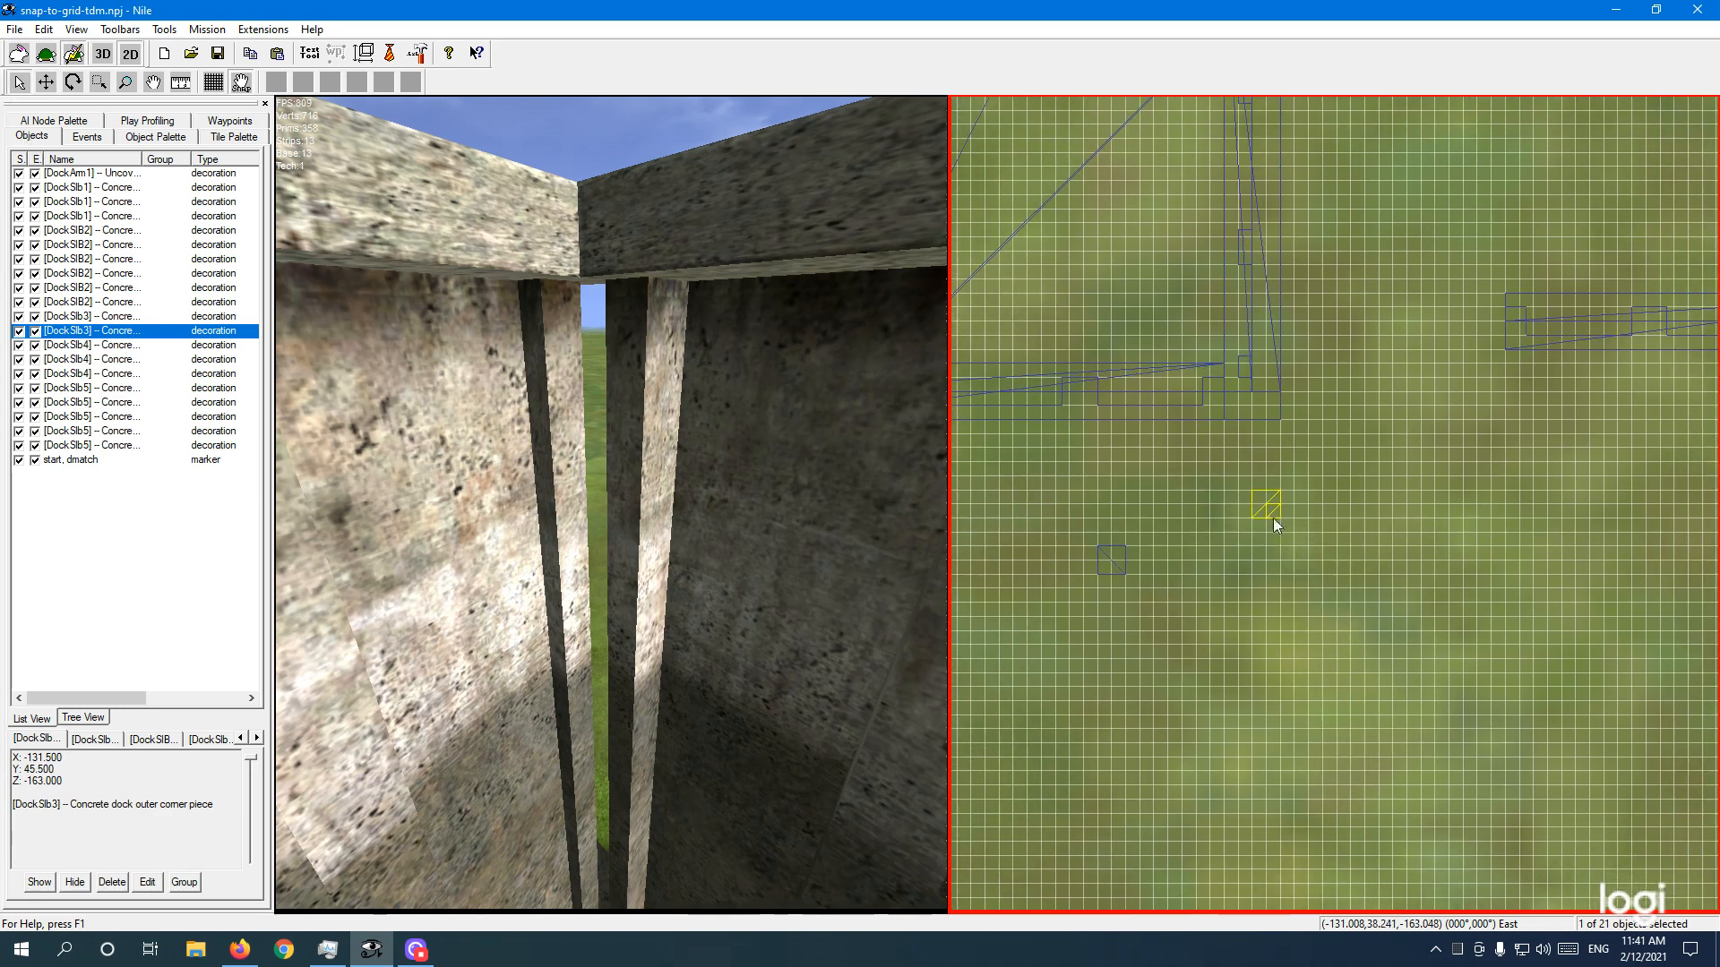
click(1267, 503)
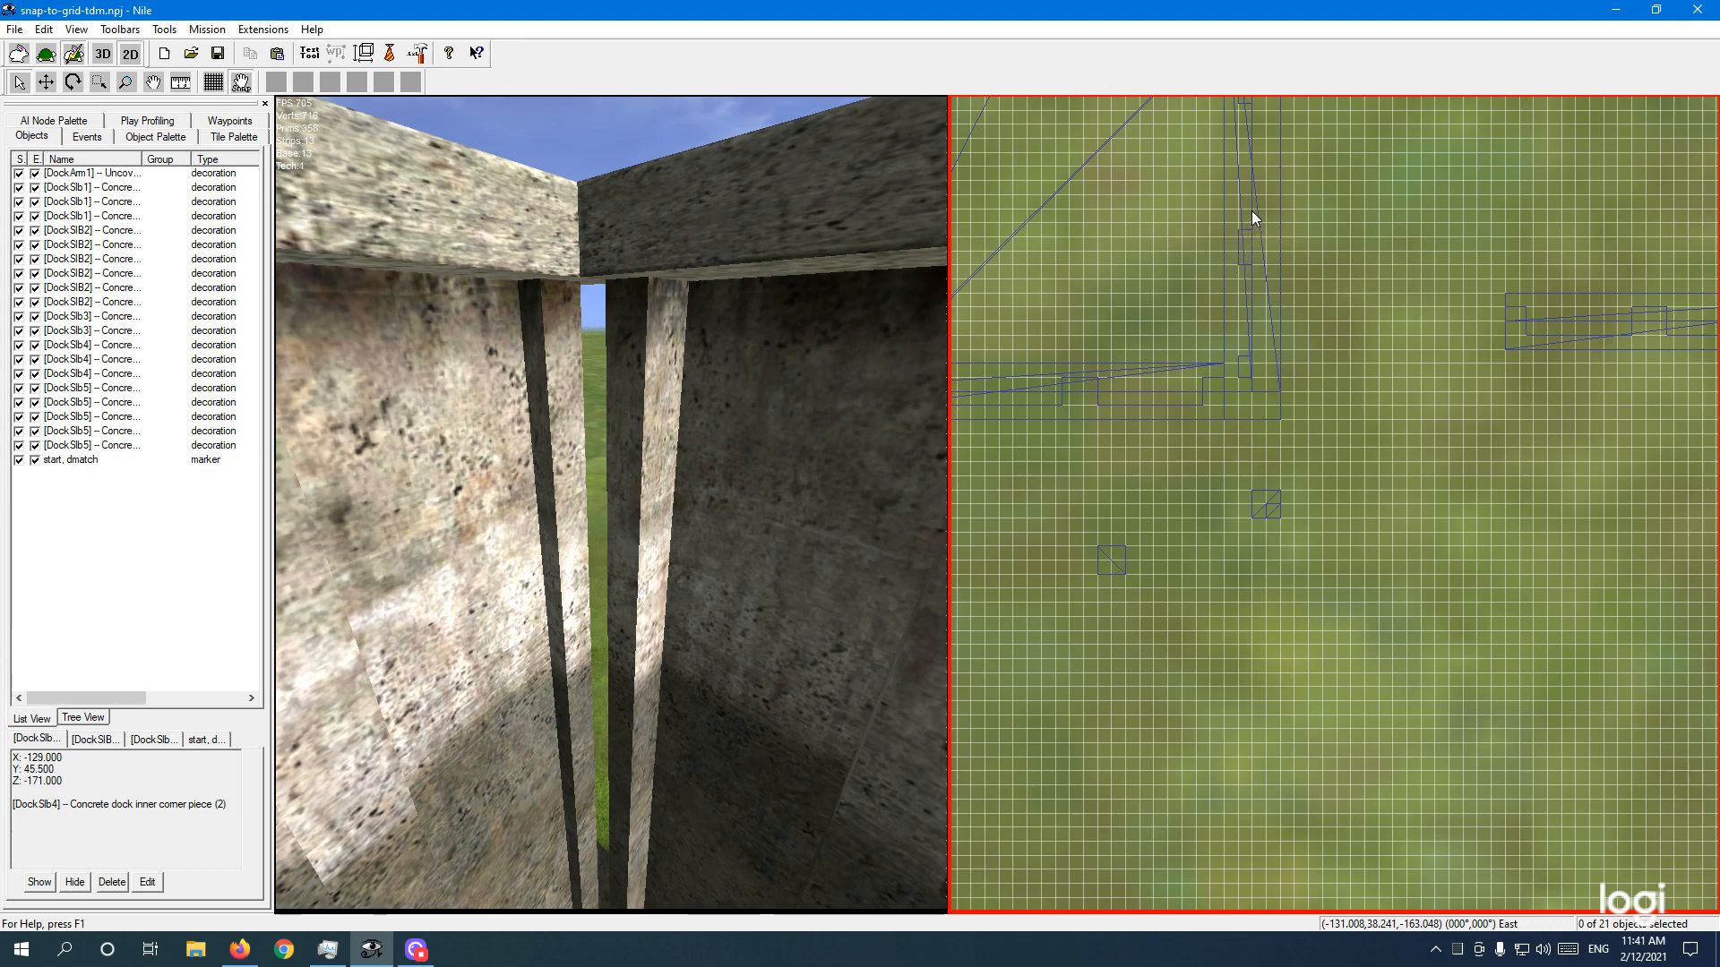
click(785, 486)
Step: Drop the straight and end-of-pier slabs from the selection, leaving only DockSlb3 selected for moving
click(785, 486)
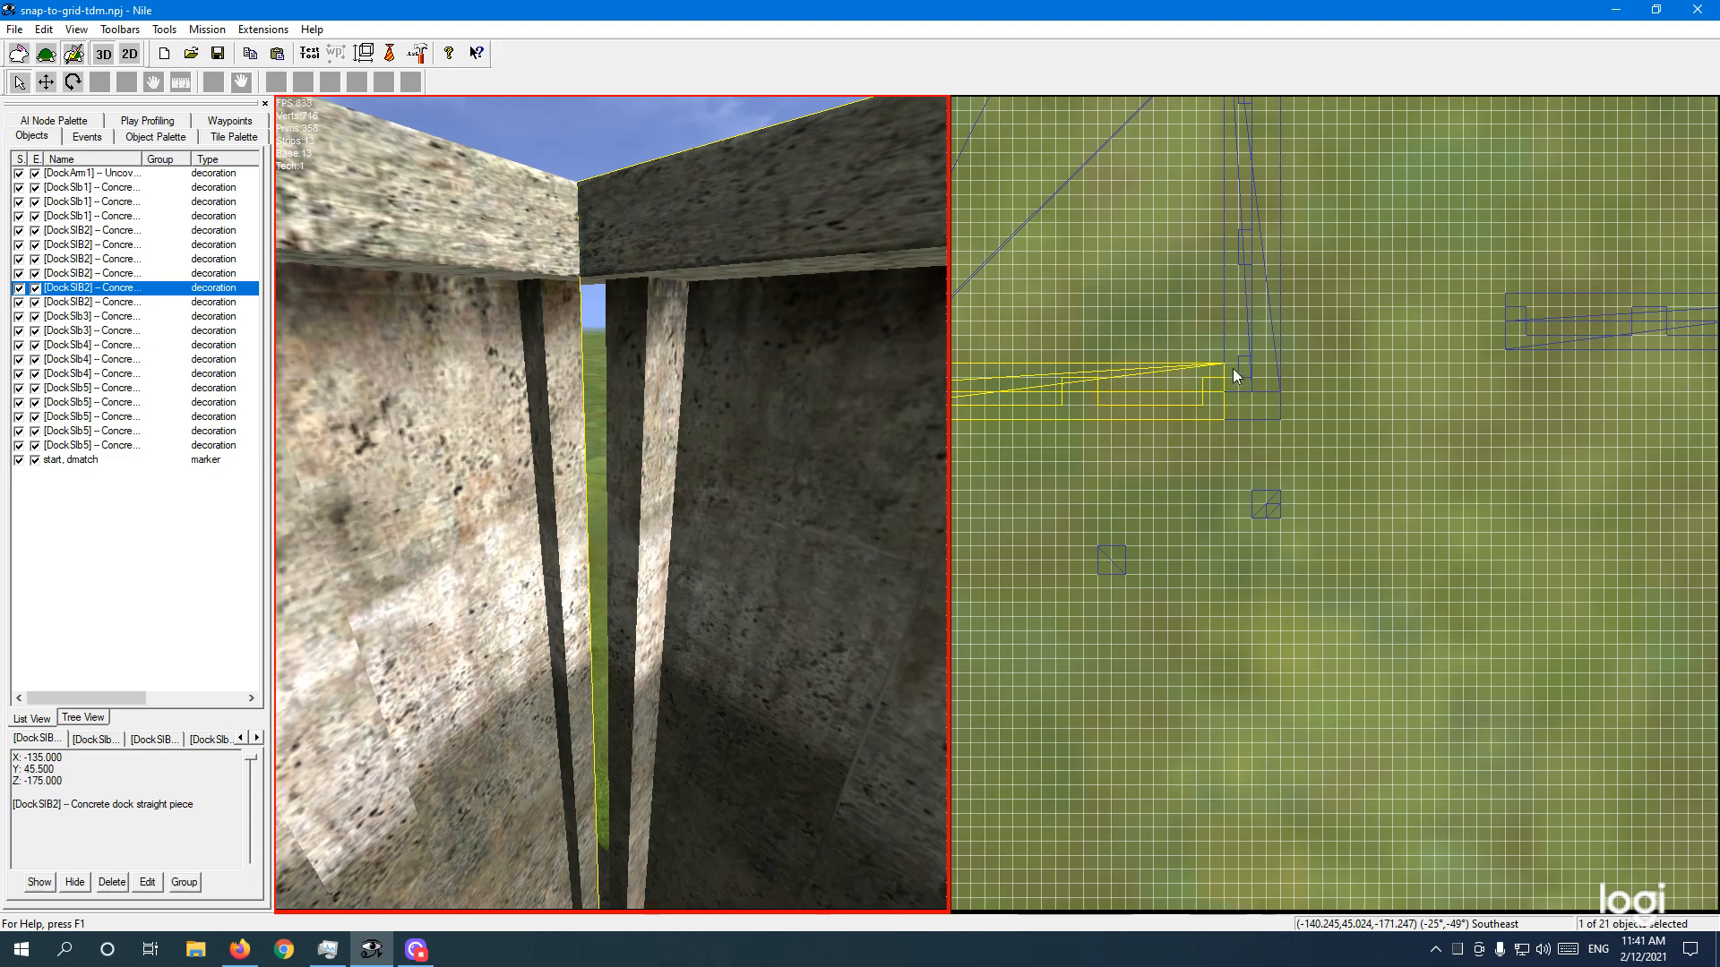
shift+click(472, 491)
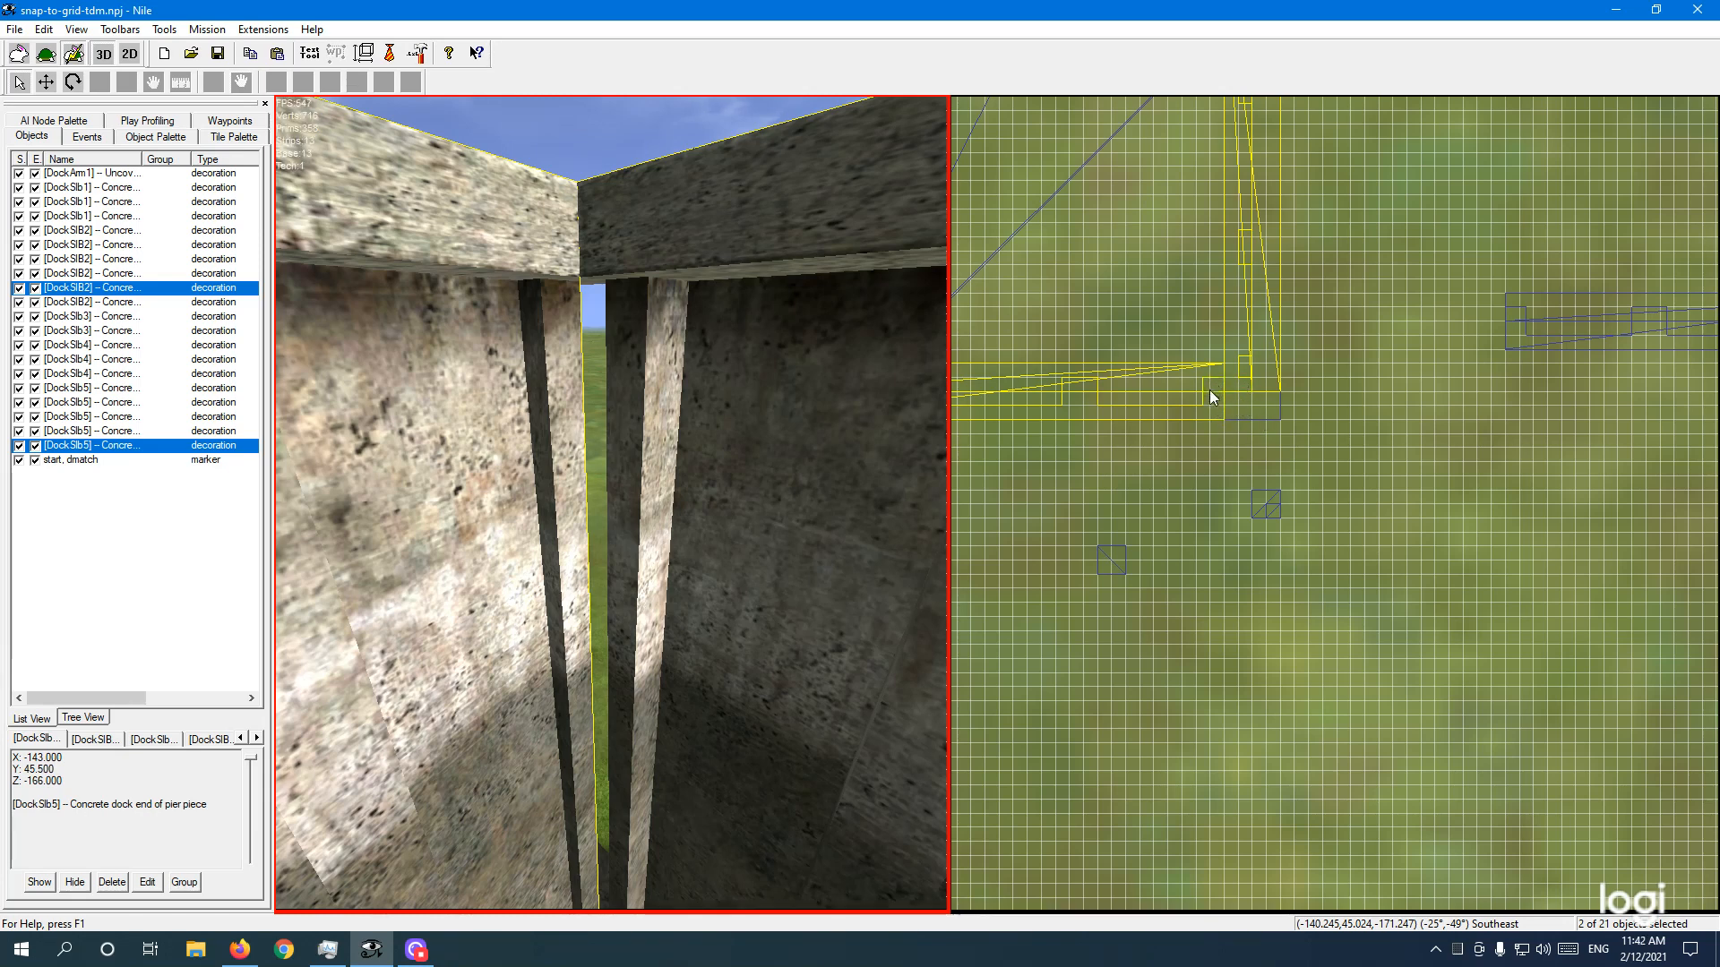
click(707, 384)
click(489, 439)
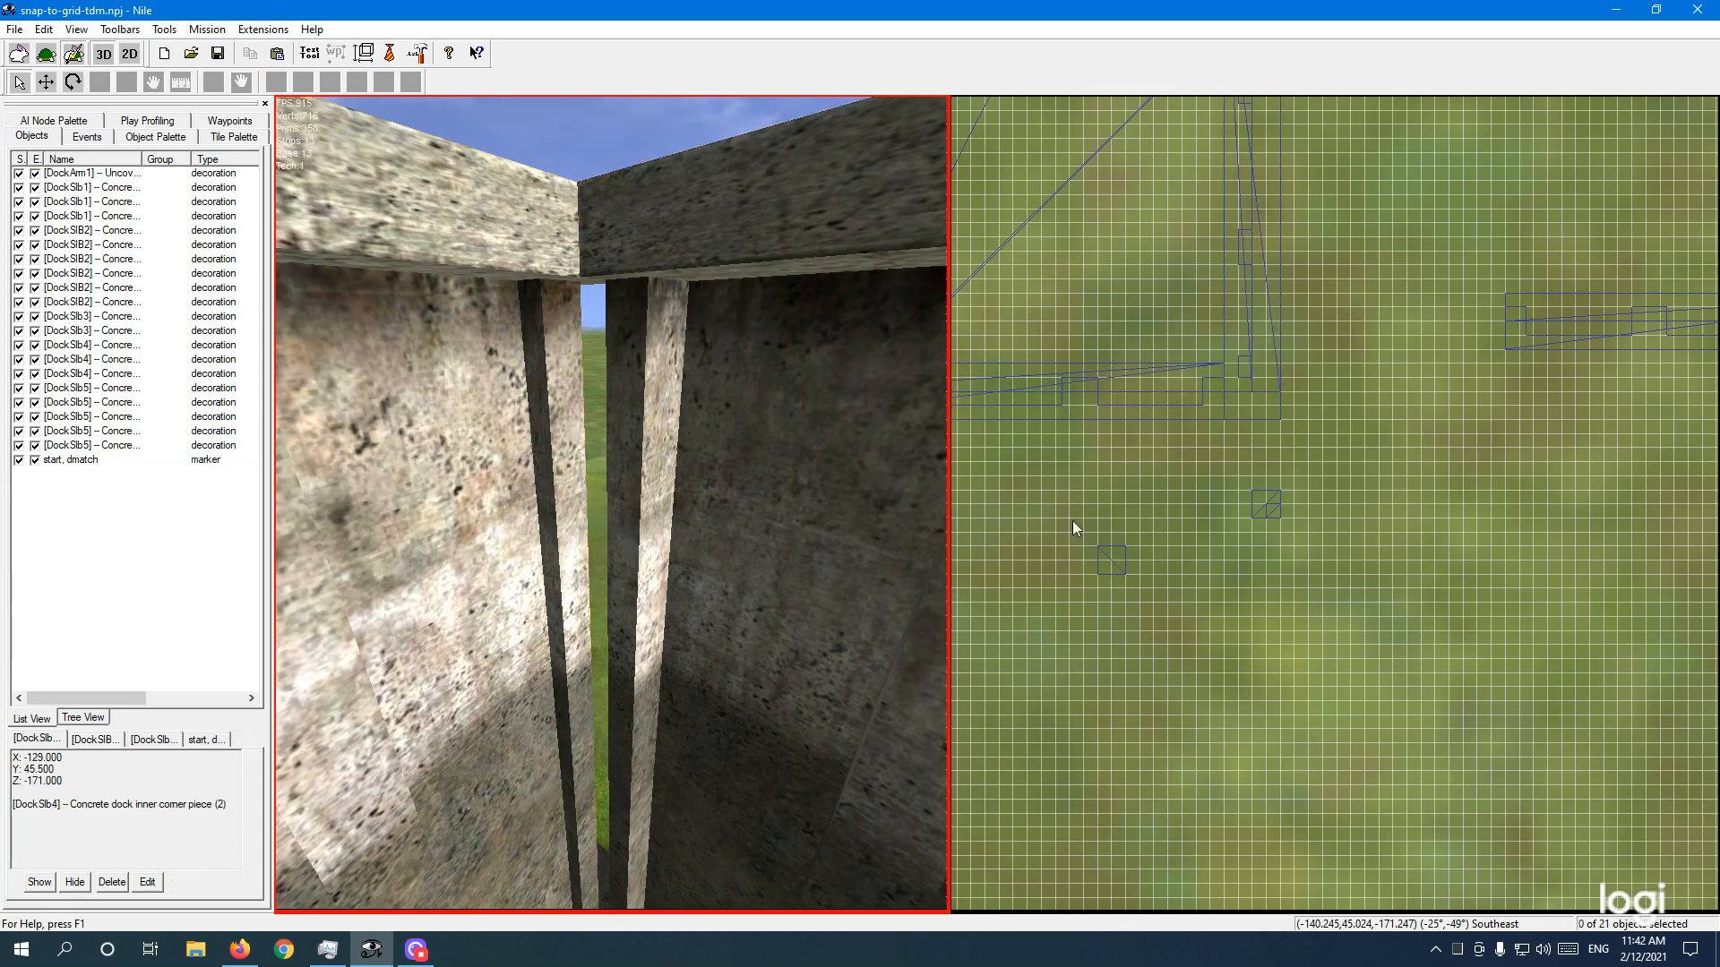
click(1267, 505)
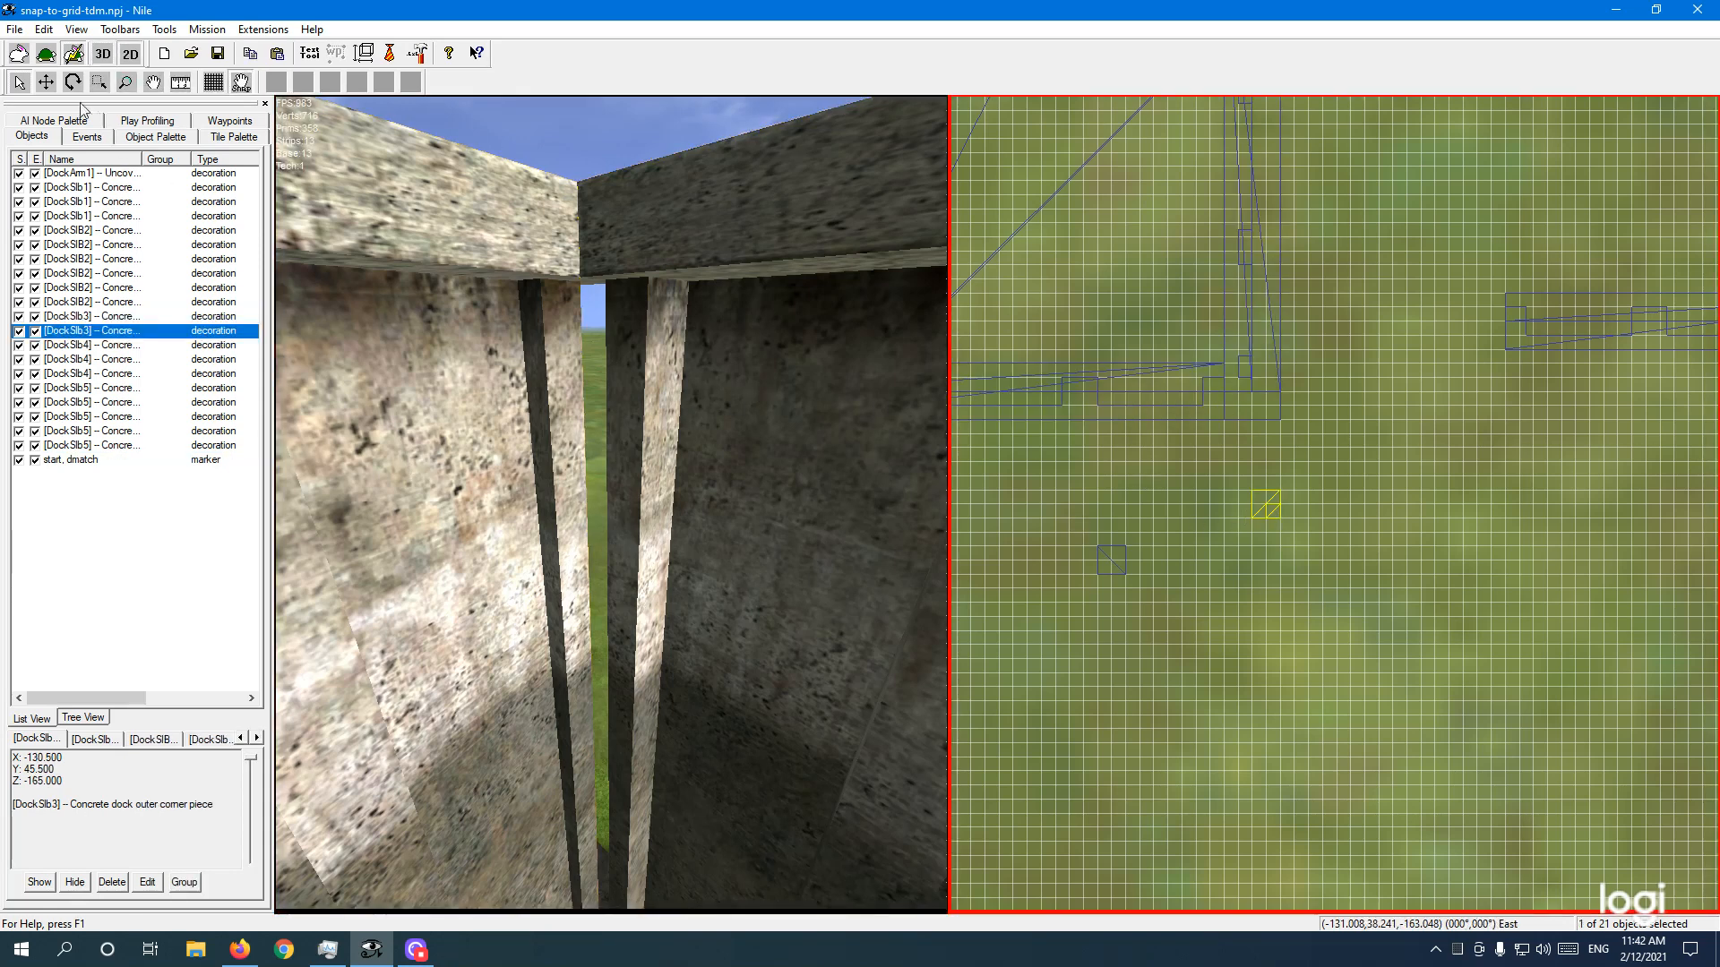
click(49, 85)
Step: Drag DockSlb3 flush into the wall corner at X -130.5, Z -165, and orbit to check the seam
drag(1230, 475, 1188, 374)
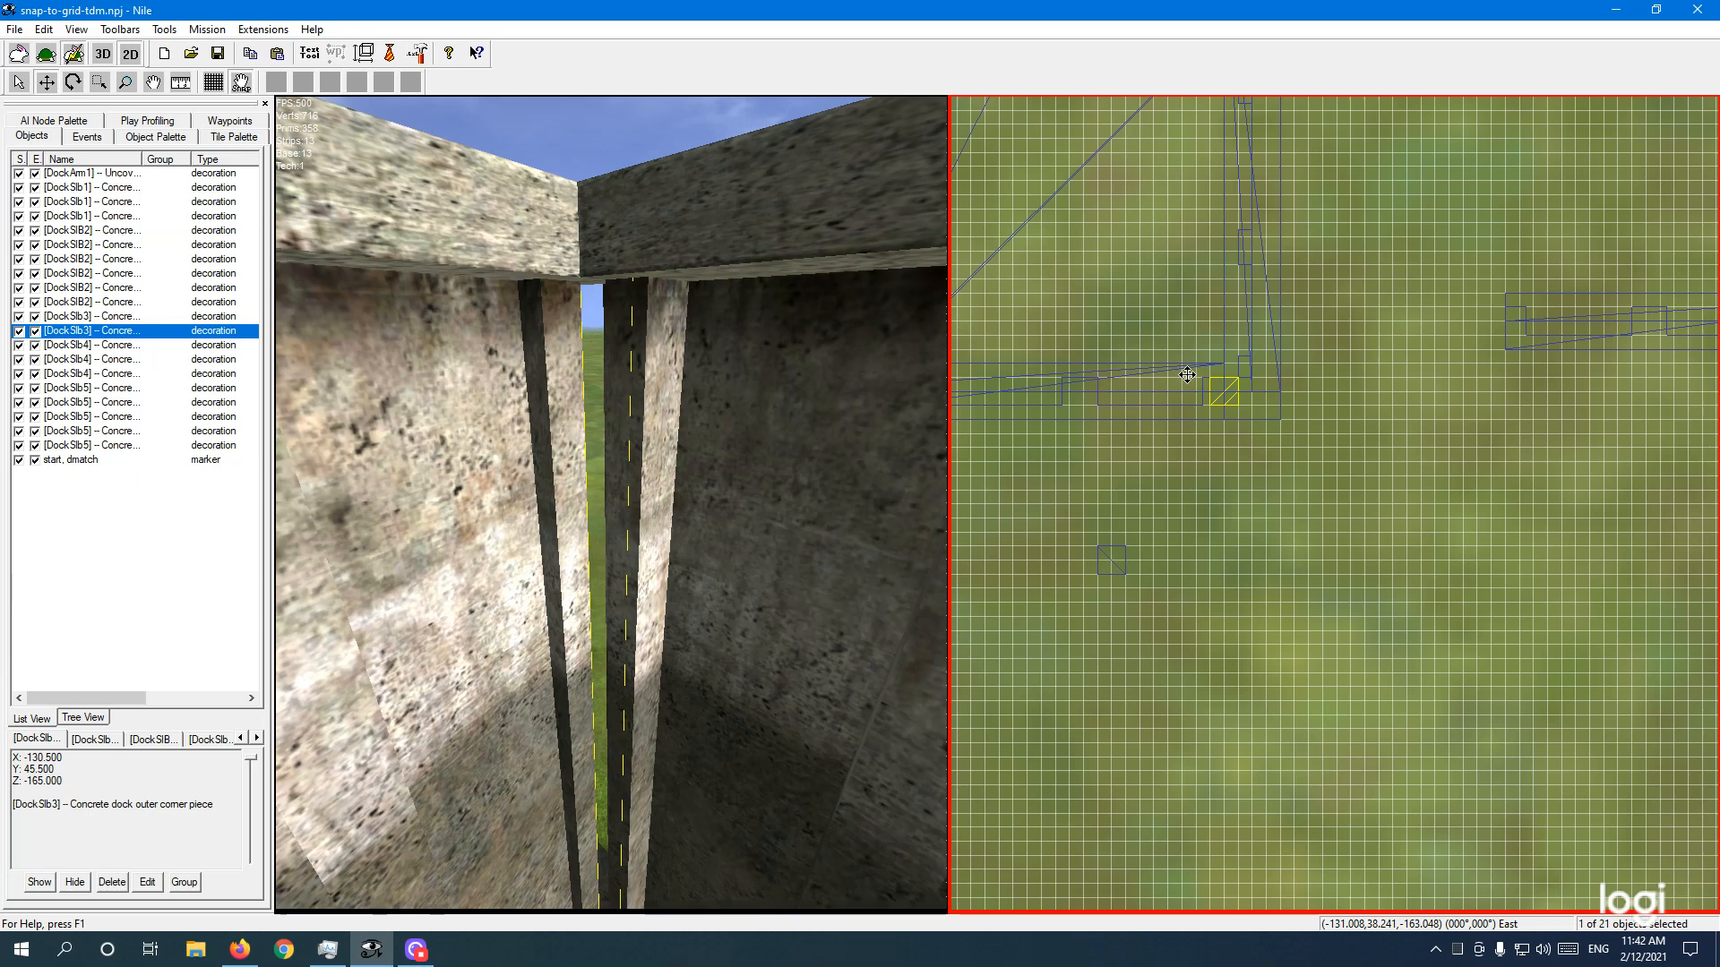
mouse_move(1188, 376)
mouse_down()
mouse_move(1206, 434)
mouse_move(1192, 365)
mouse_up()
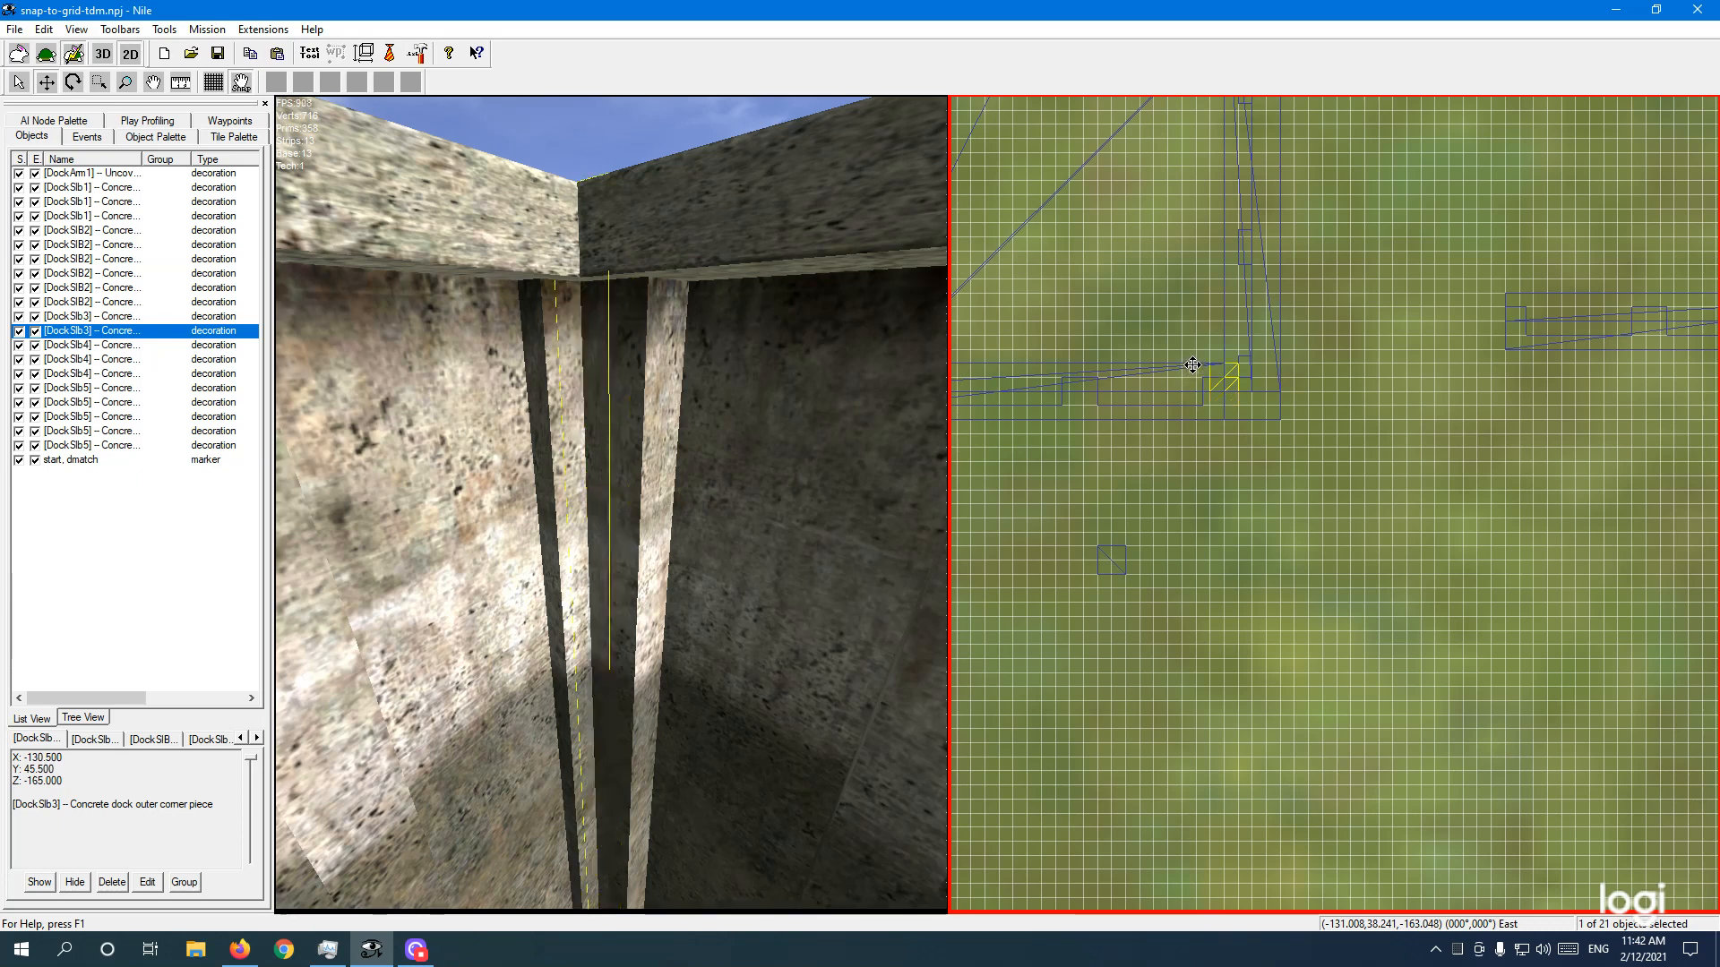
click(767, 584)
middle_drag(730, 674, 730, 675)
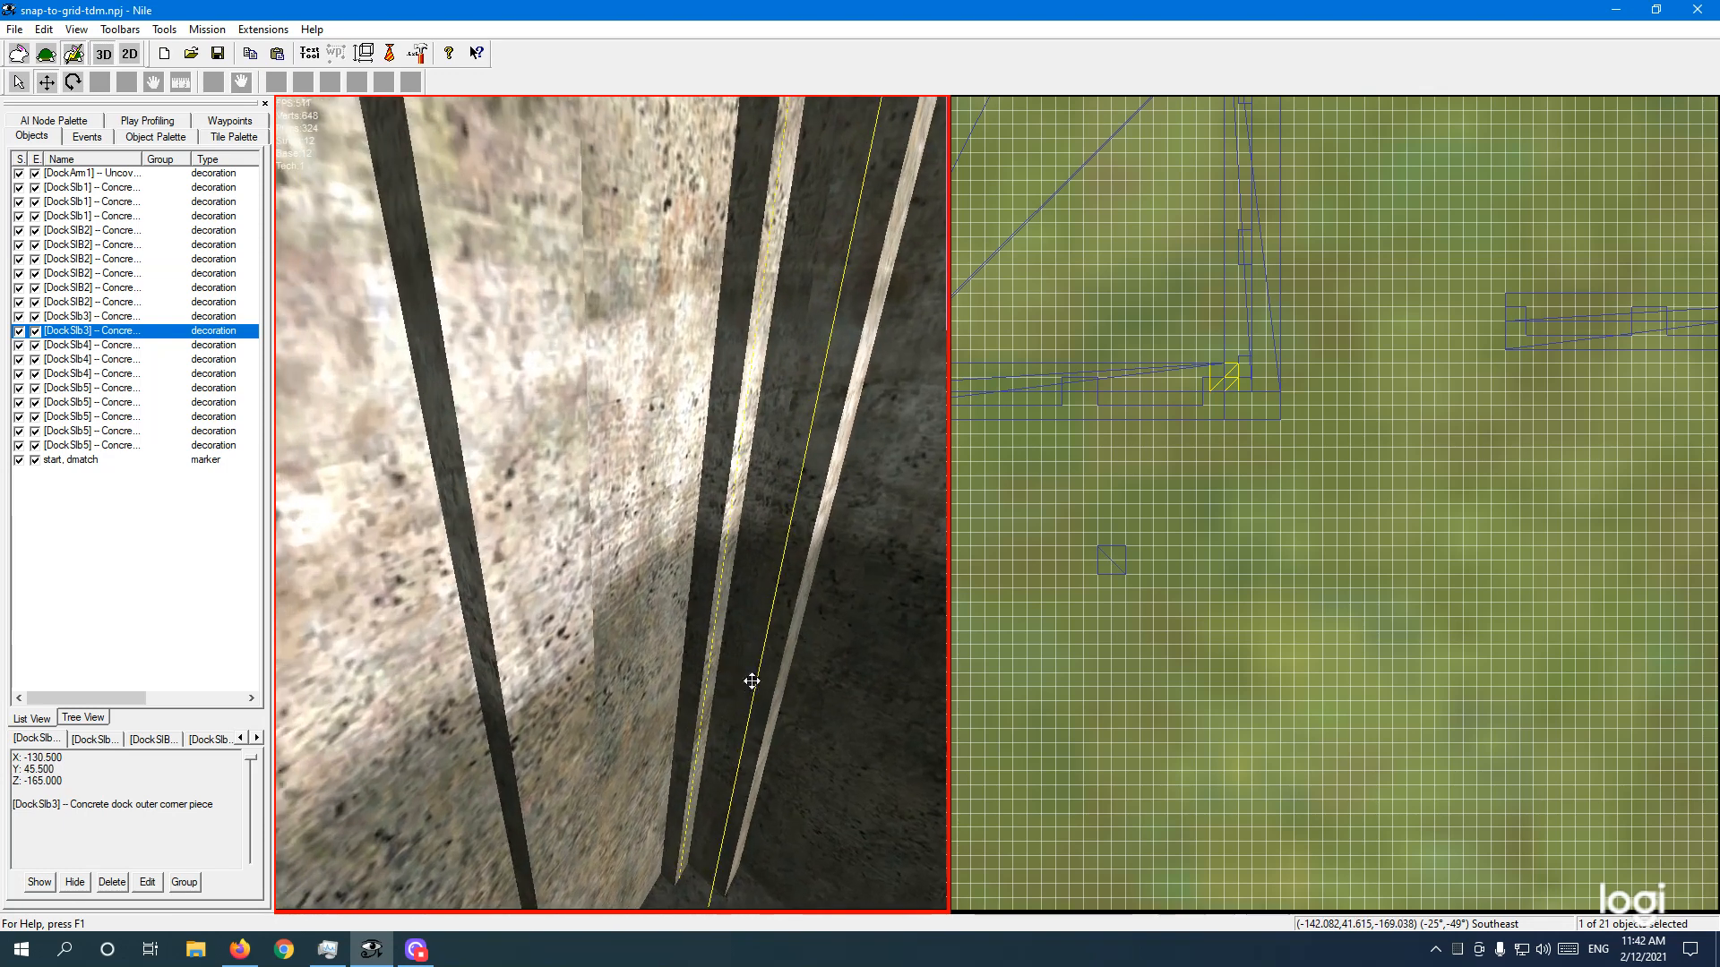
right_drag(708, 664, 728, 663)
middle_drag(755, 684, 751, 680)
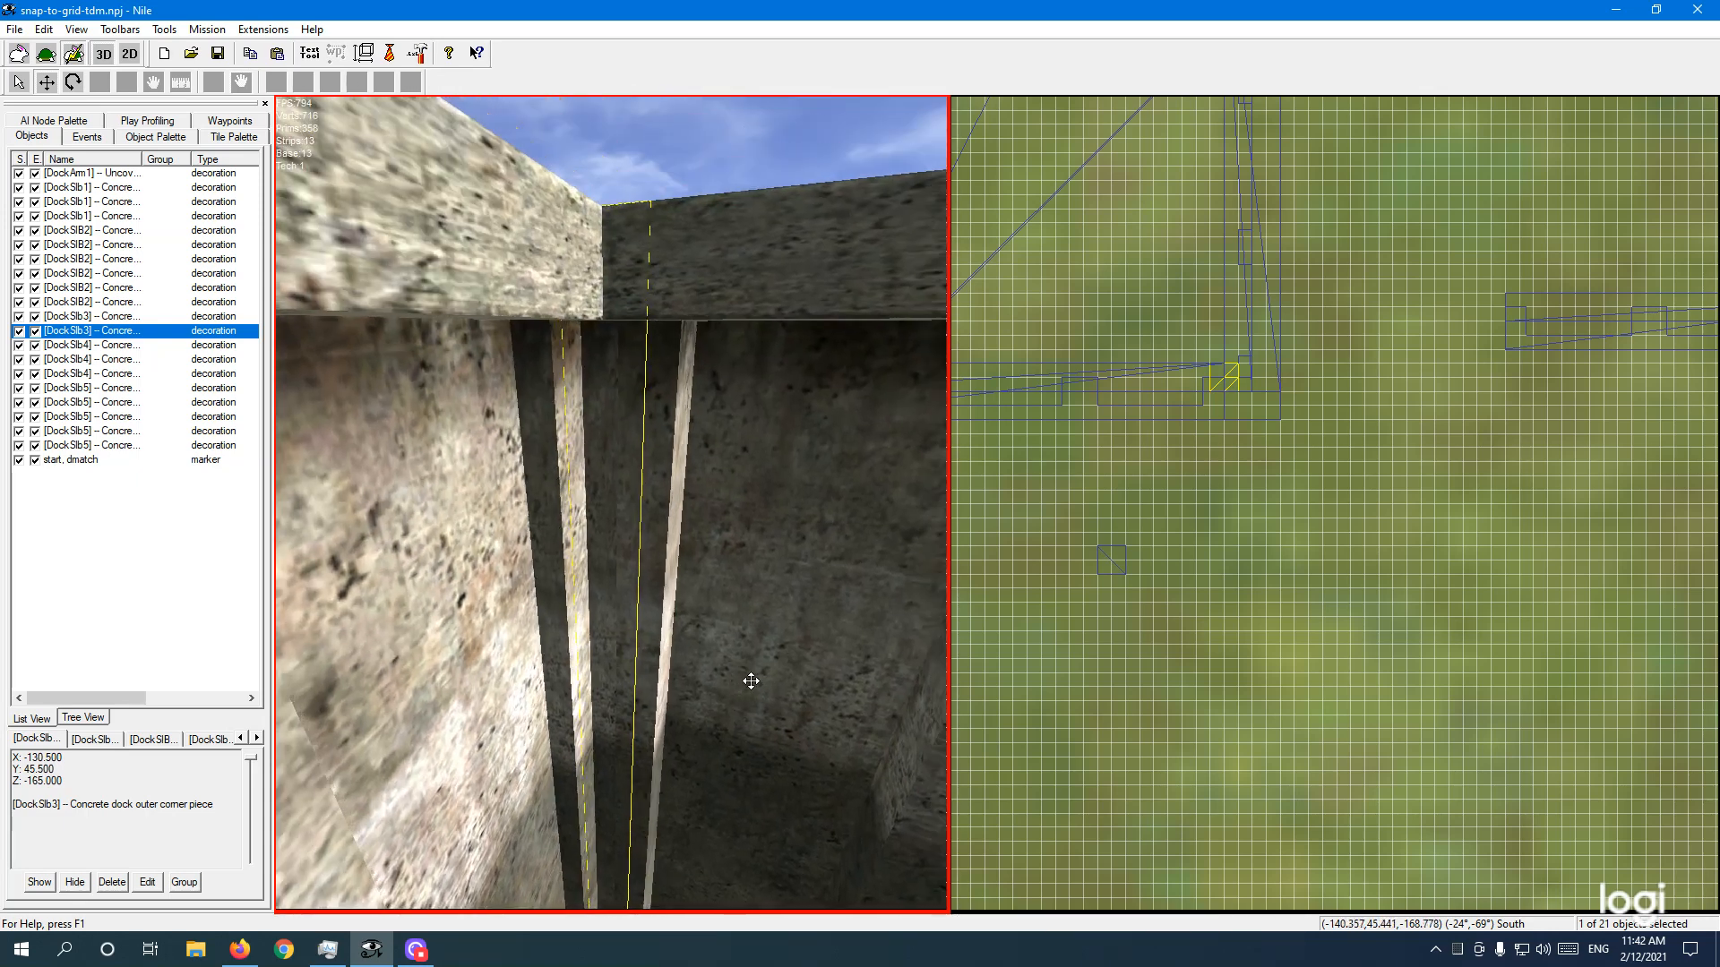
right_drag(750, 680, 676, 599)
middle_drag(676, 600, 712, 368)
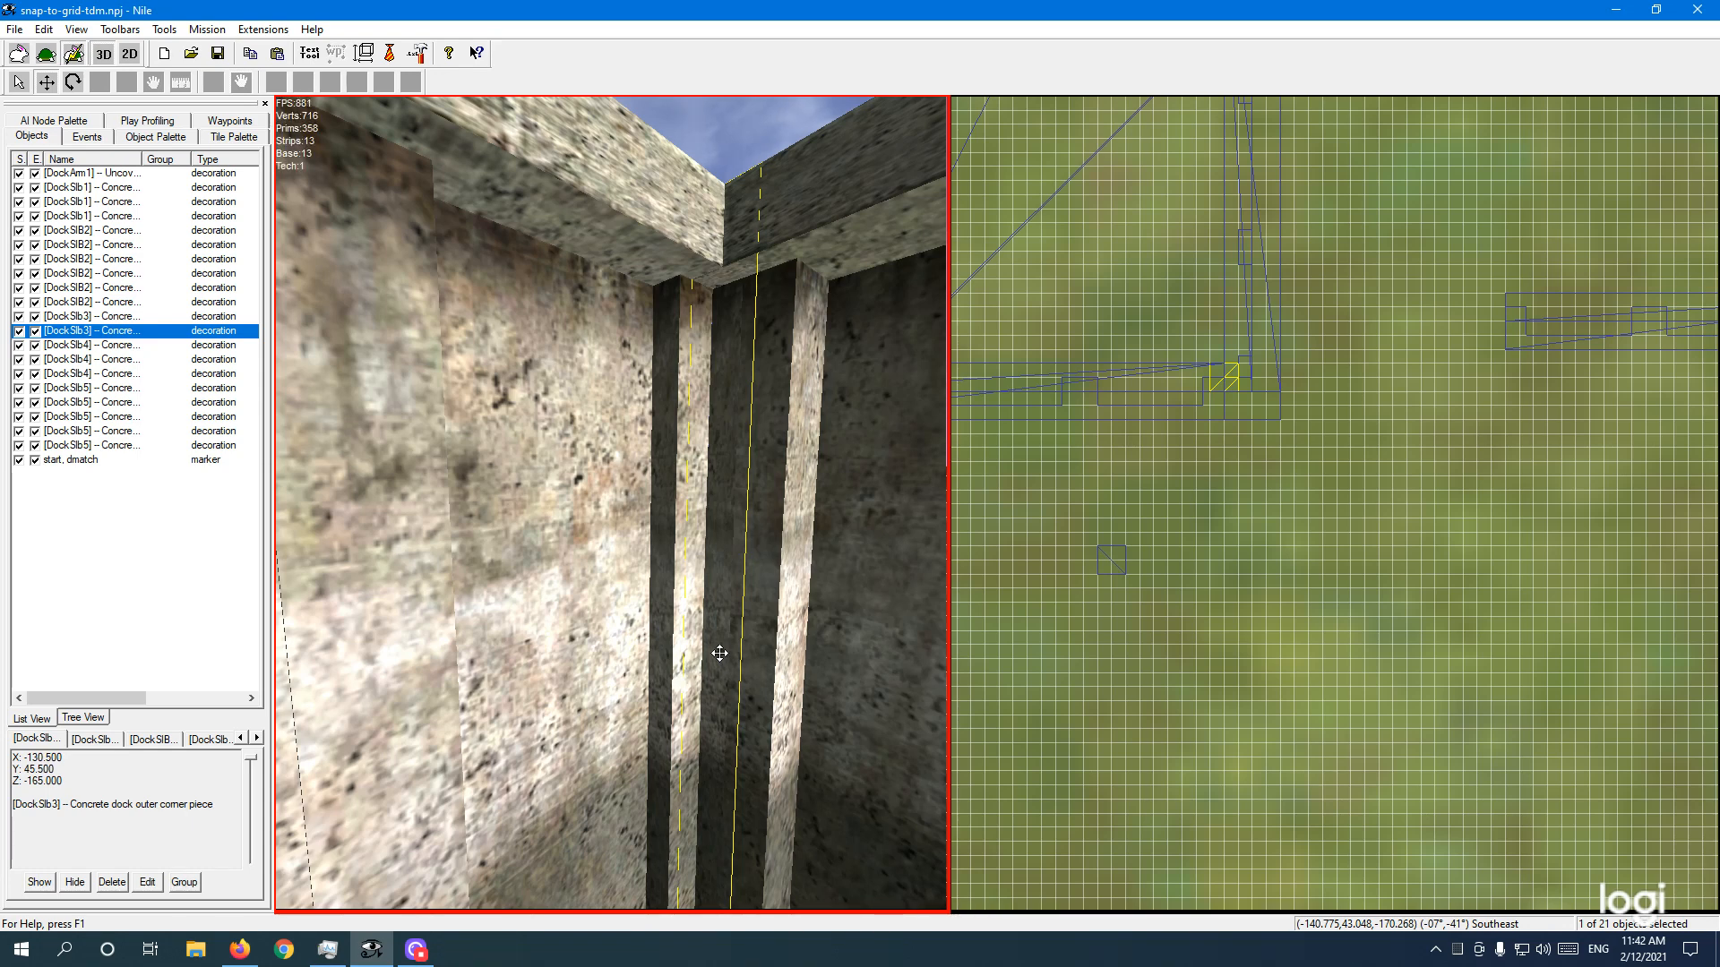
key(Page_Up)
key(Down)
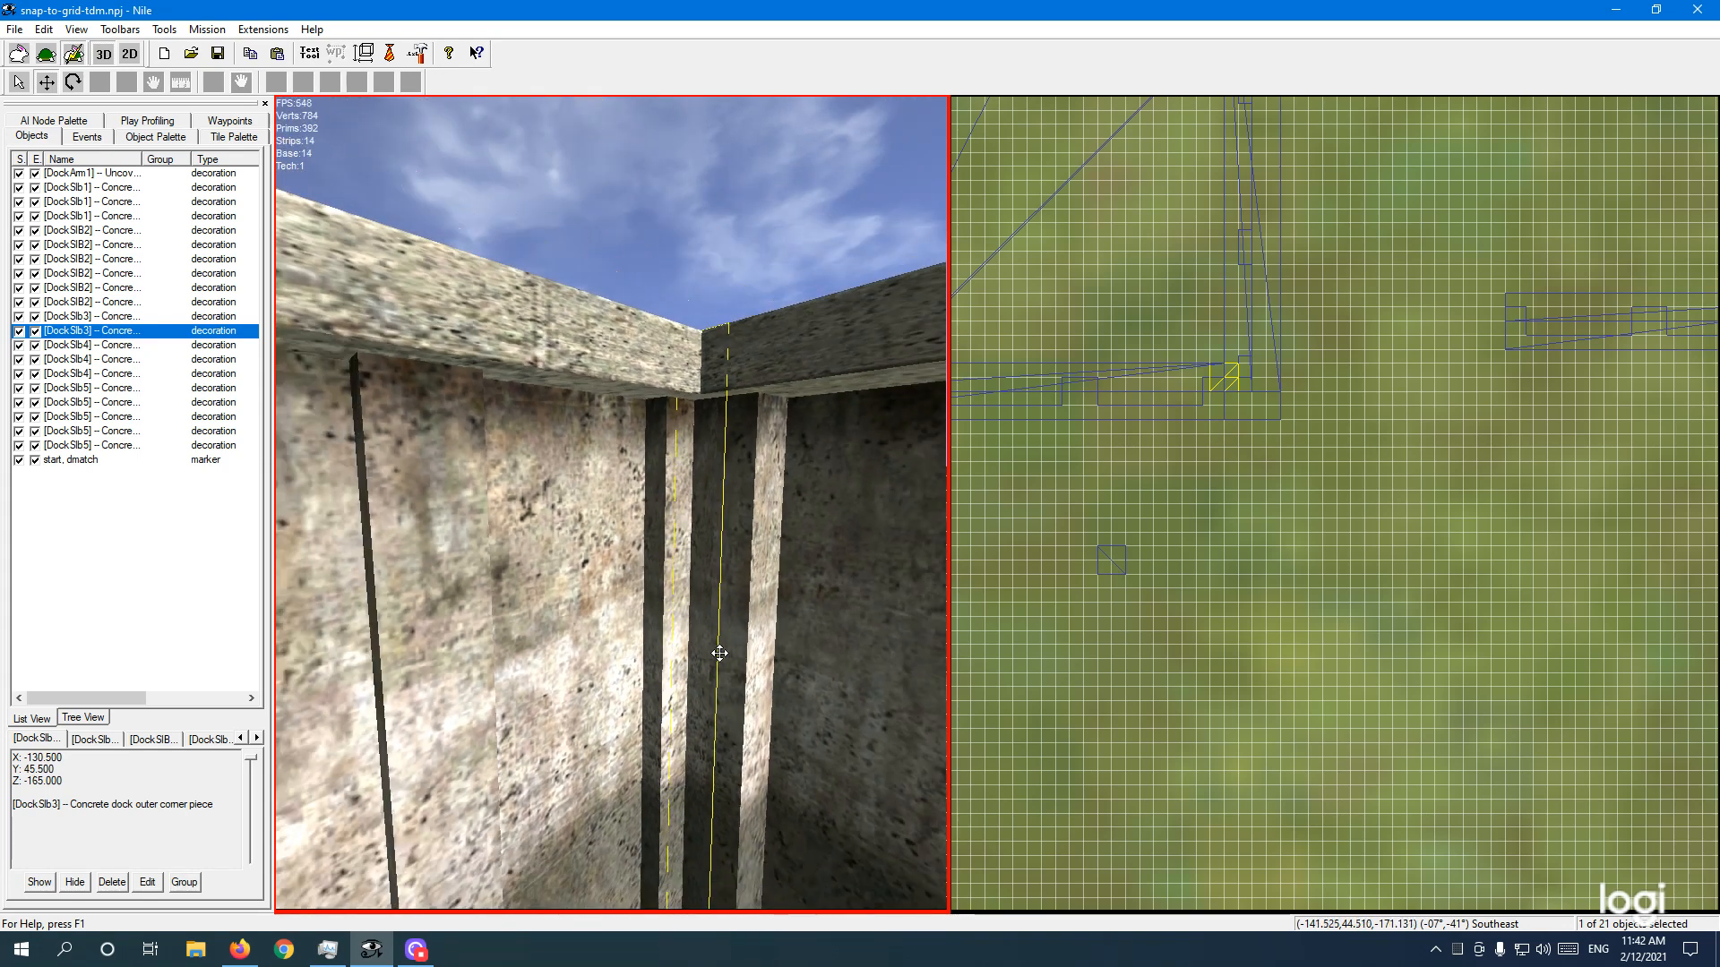
key(Up)
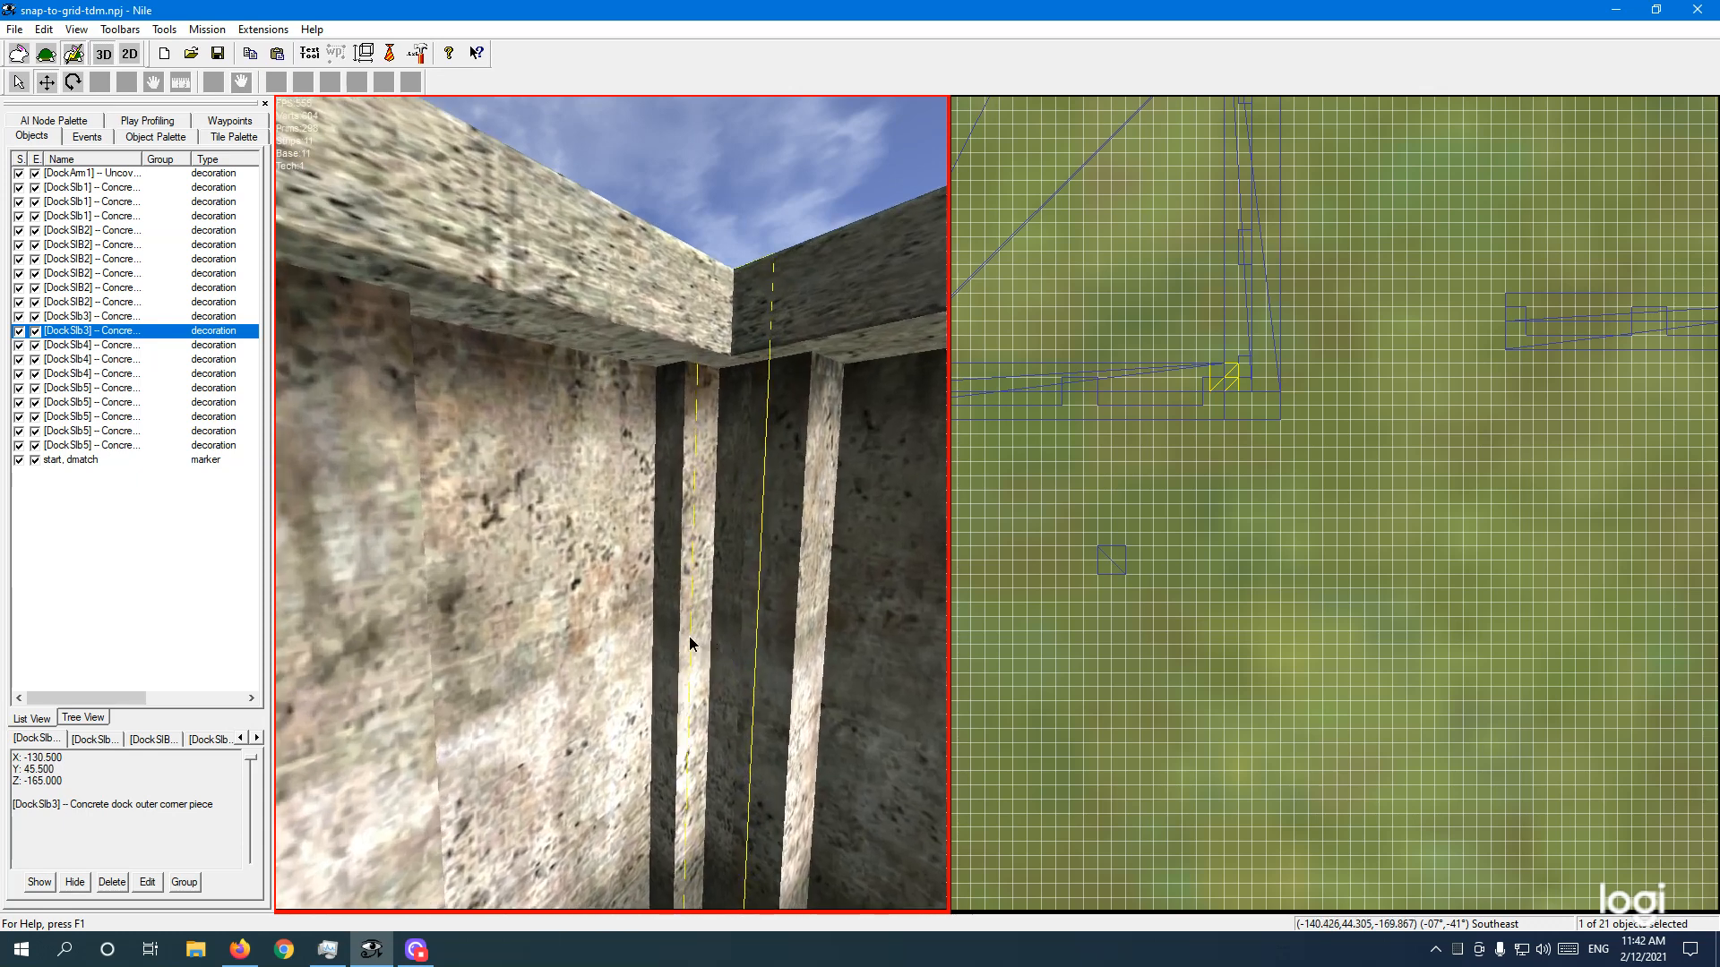
right_drag(690, 637, 699, 648)
key(Page_Down)
key(Page_Down)
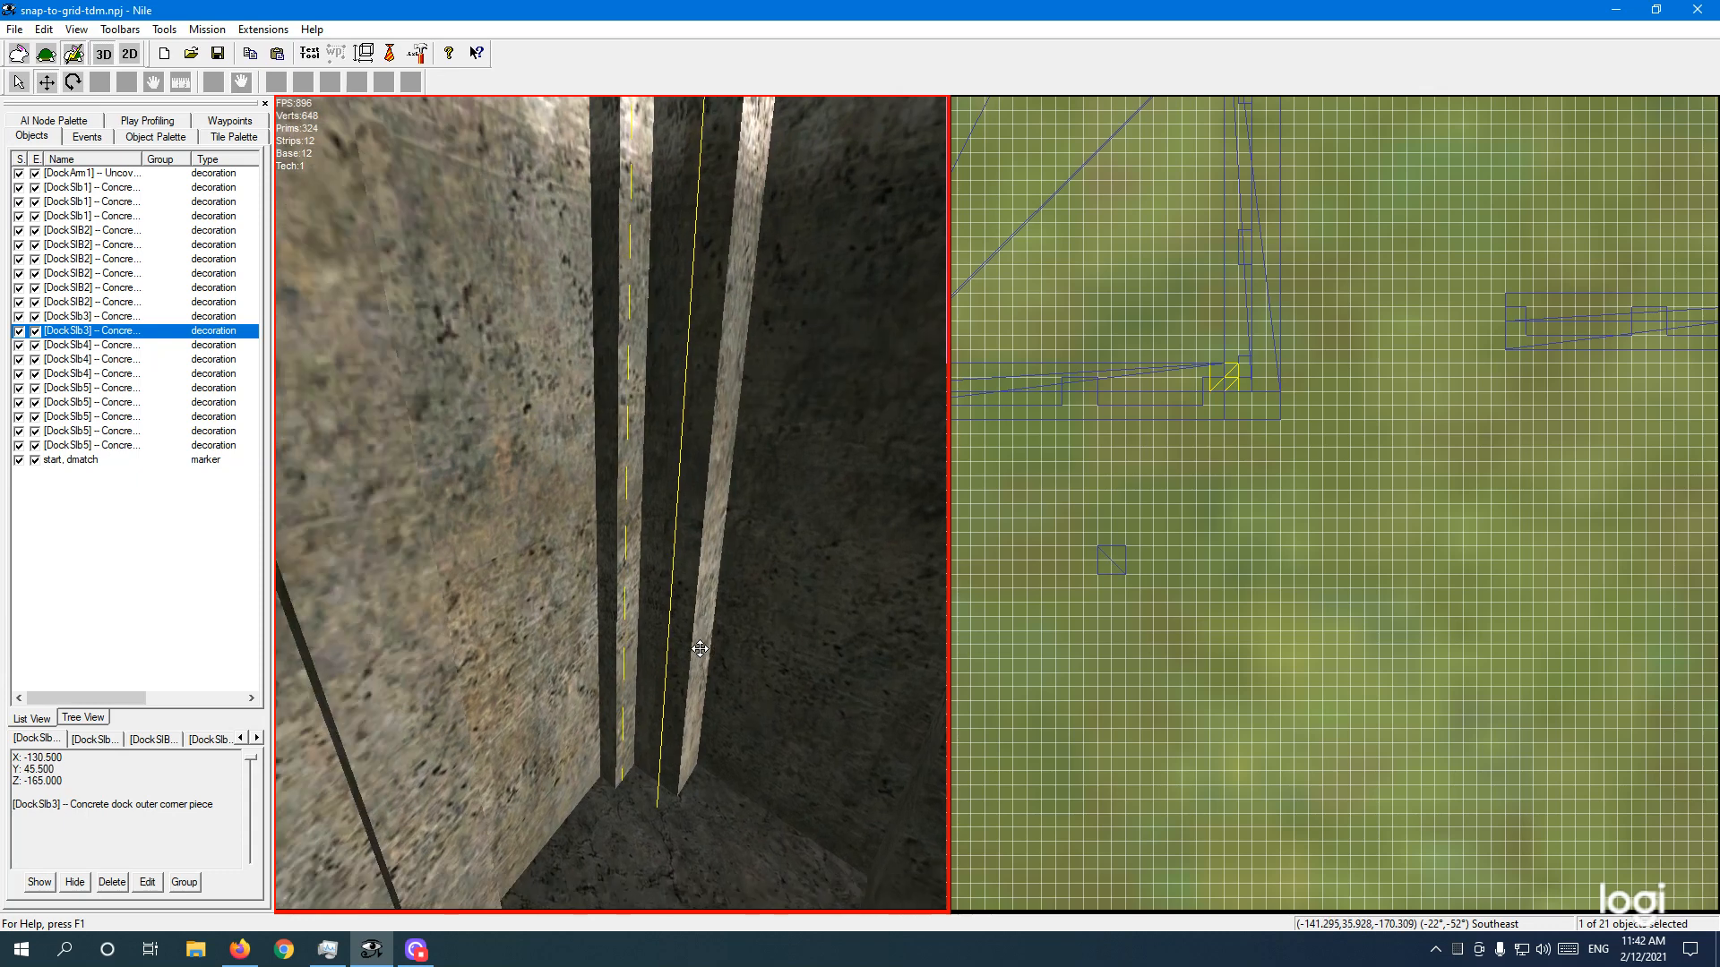
key(Page_Down)
key(Up)
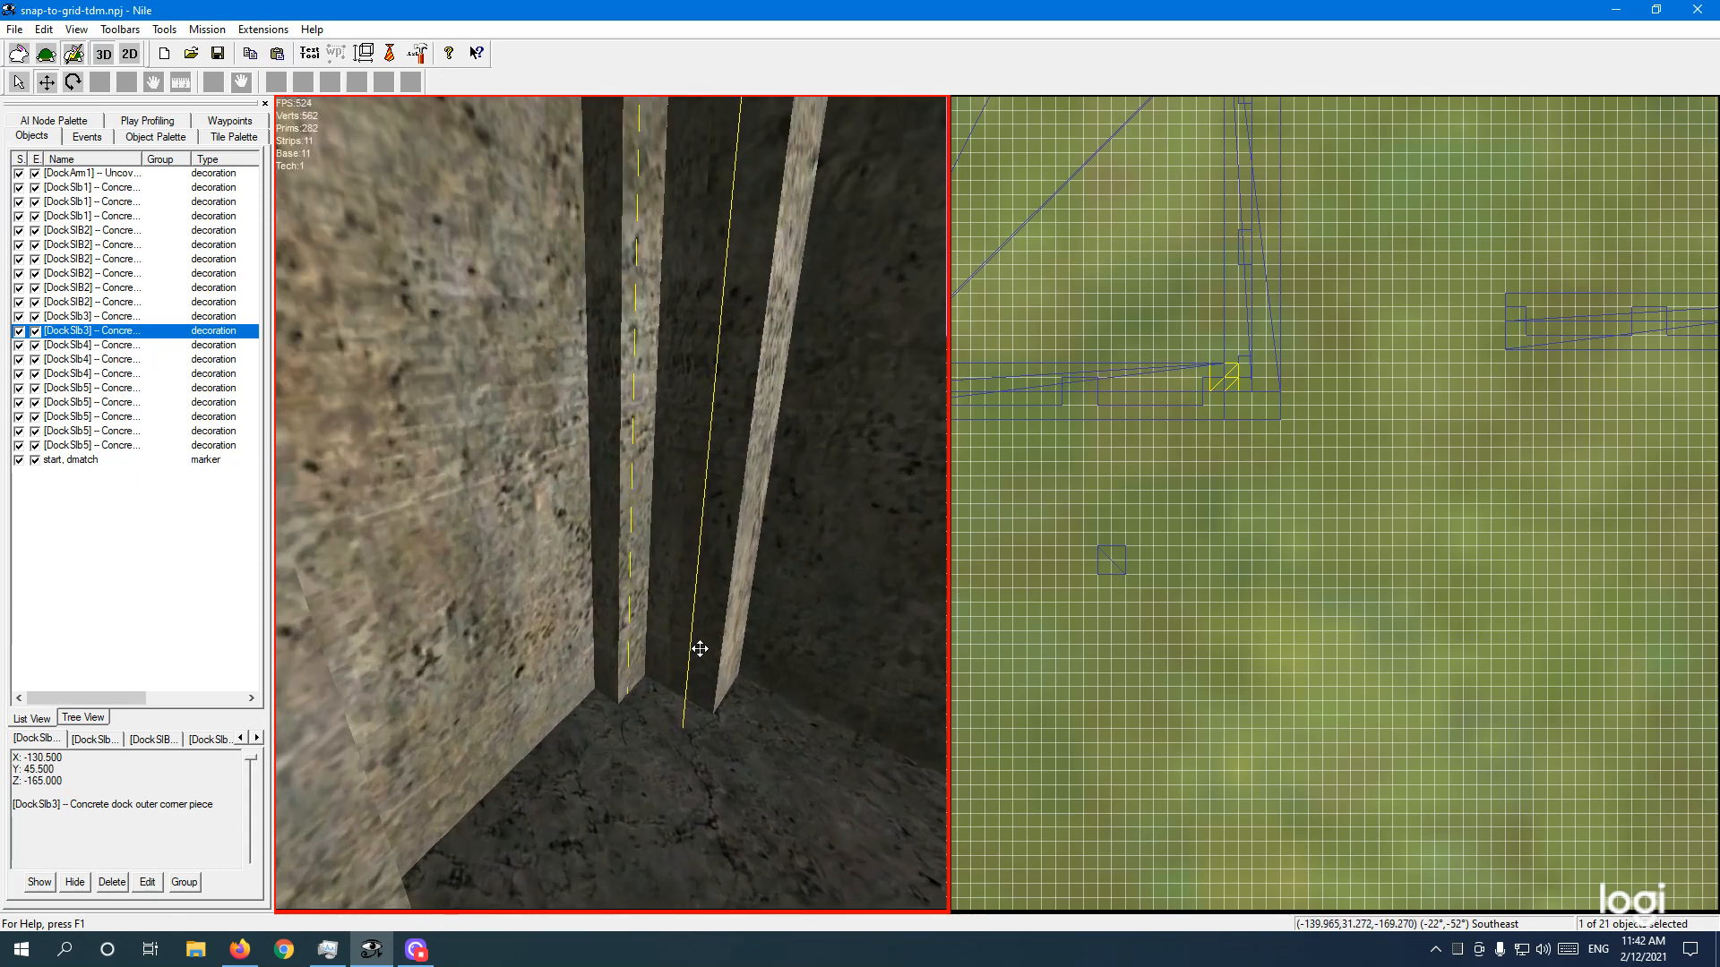
key(Up)
key(Page_Up)
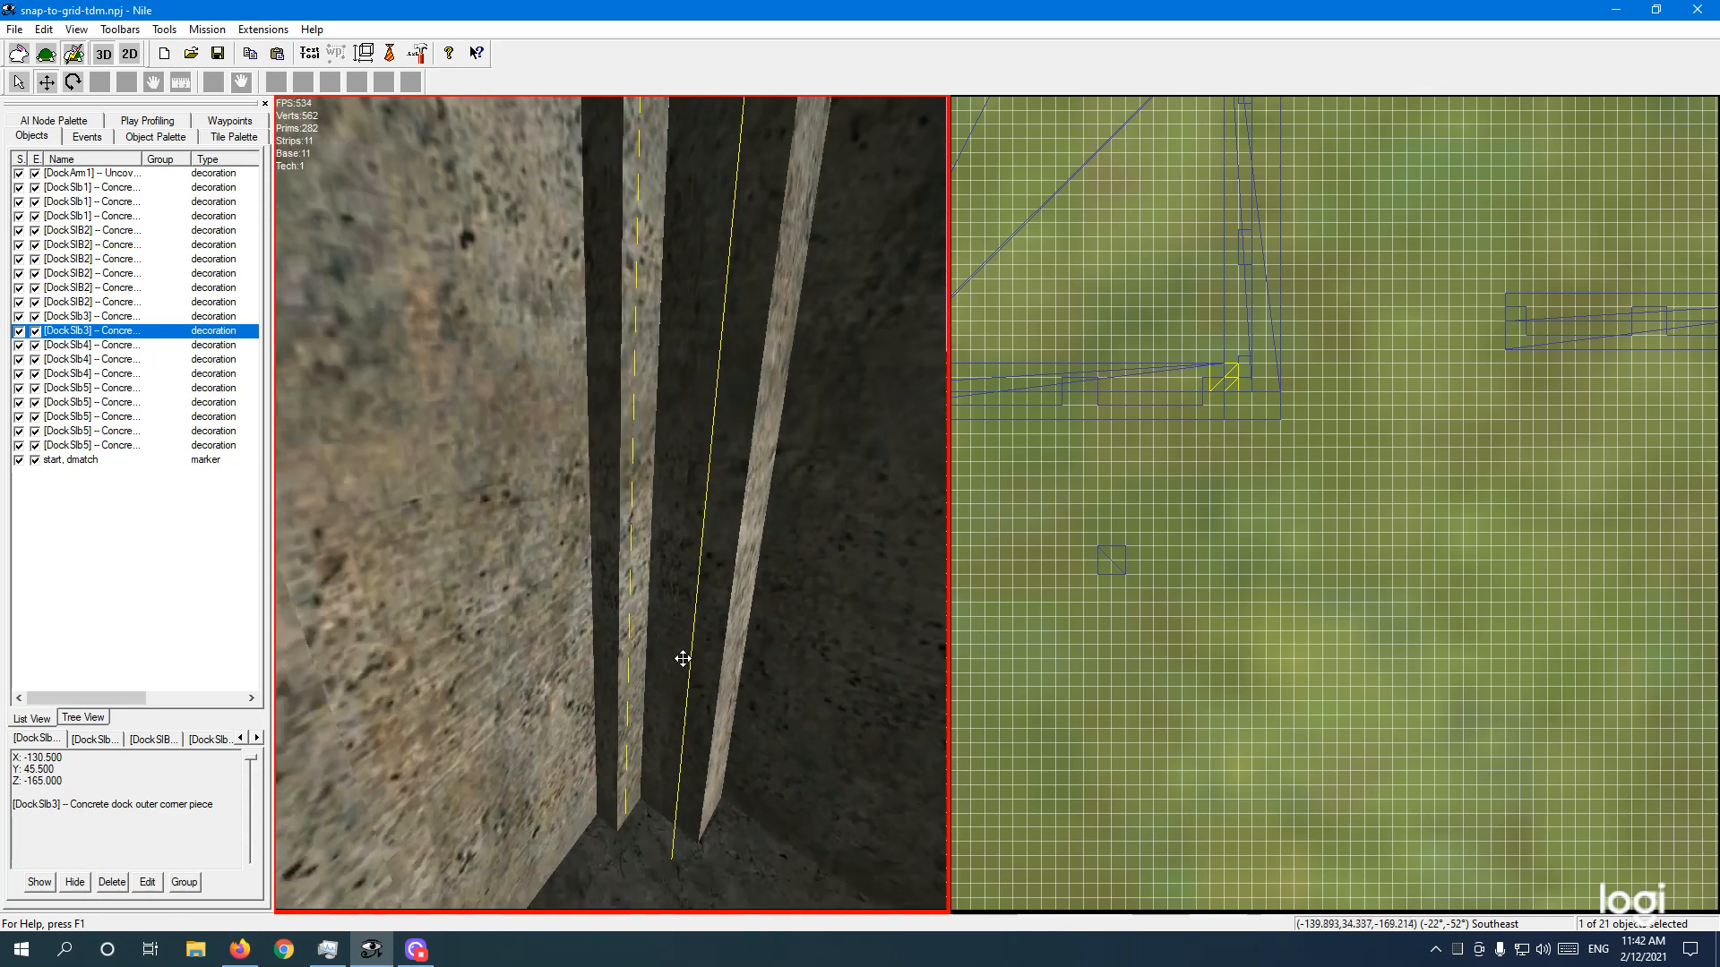
key(Page_Up)
key(Right)
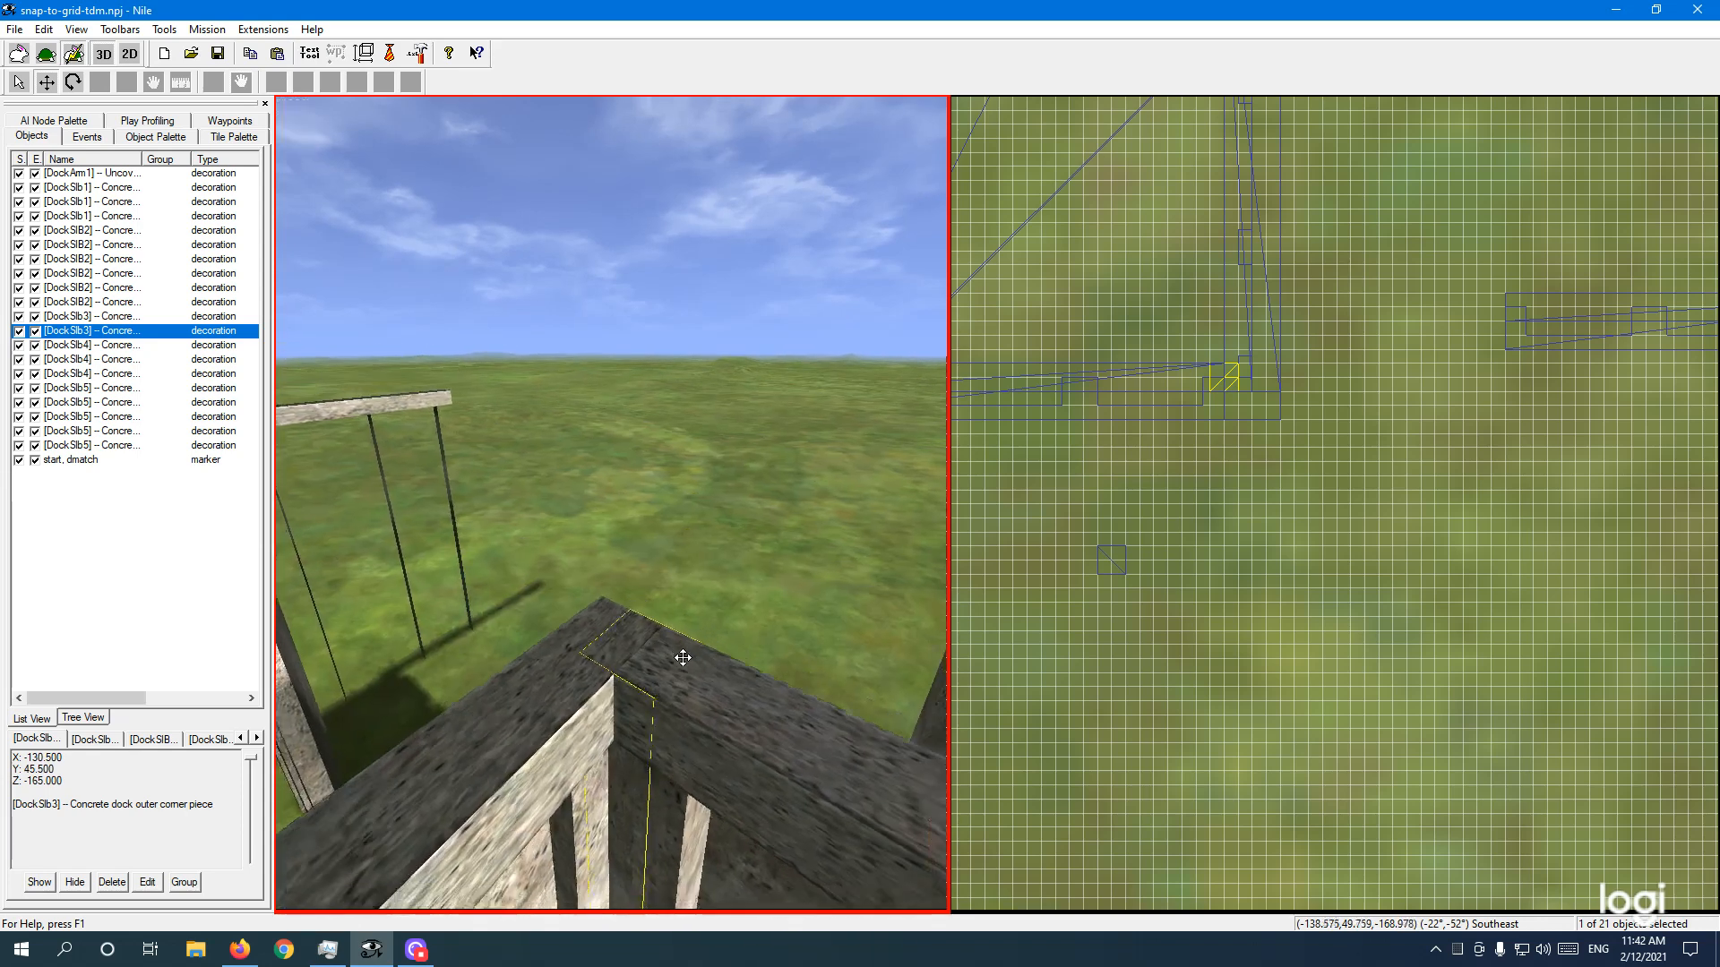
key(Page_Down)
right_drag(684, 657, 634, 612)
key(Right)
key(Left)
key(Right)
key(Page_Down)
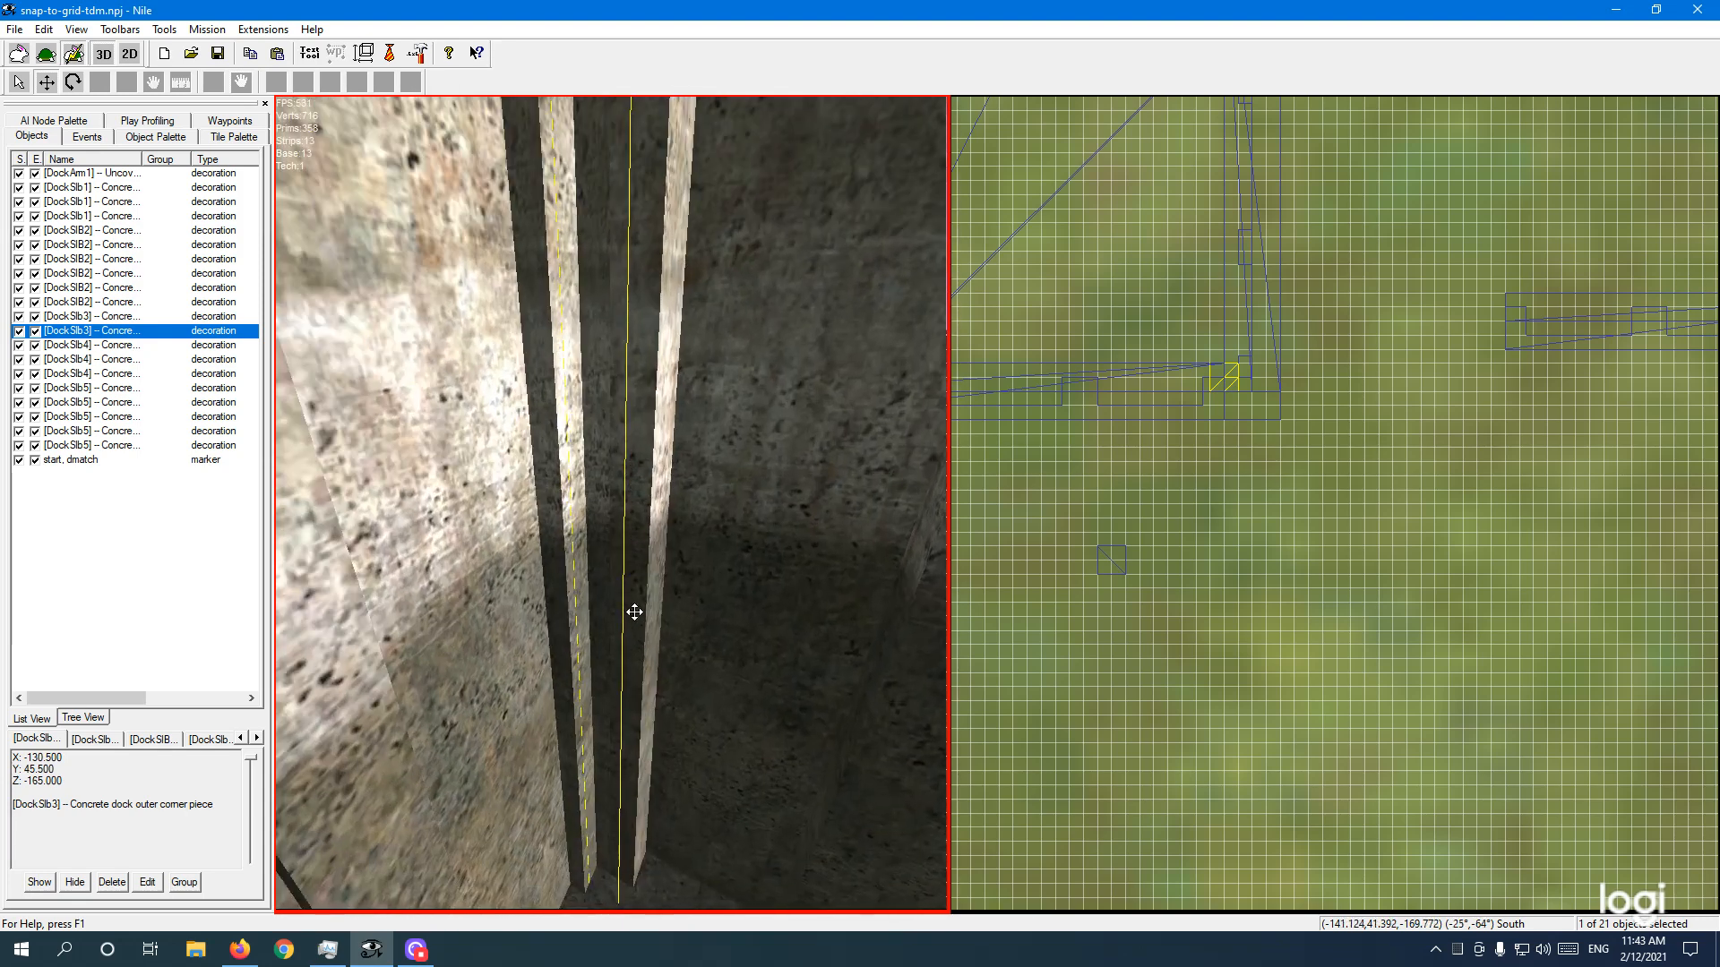
key(Page_Down)
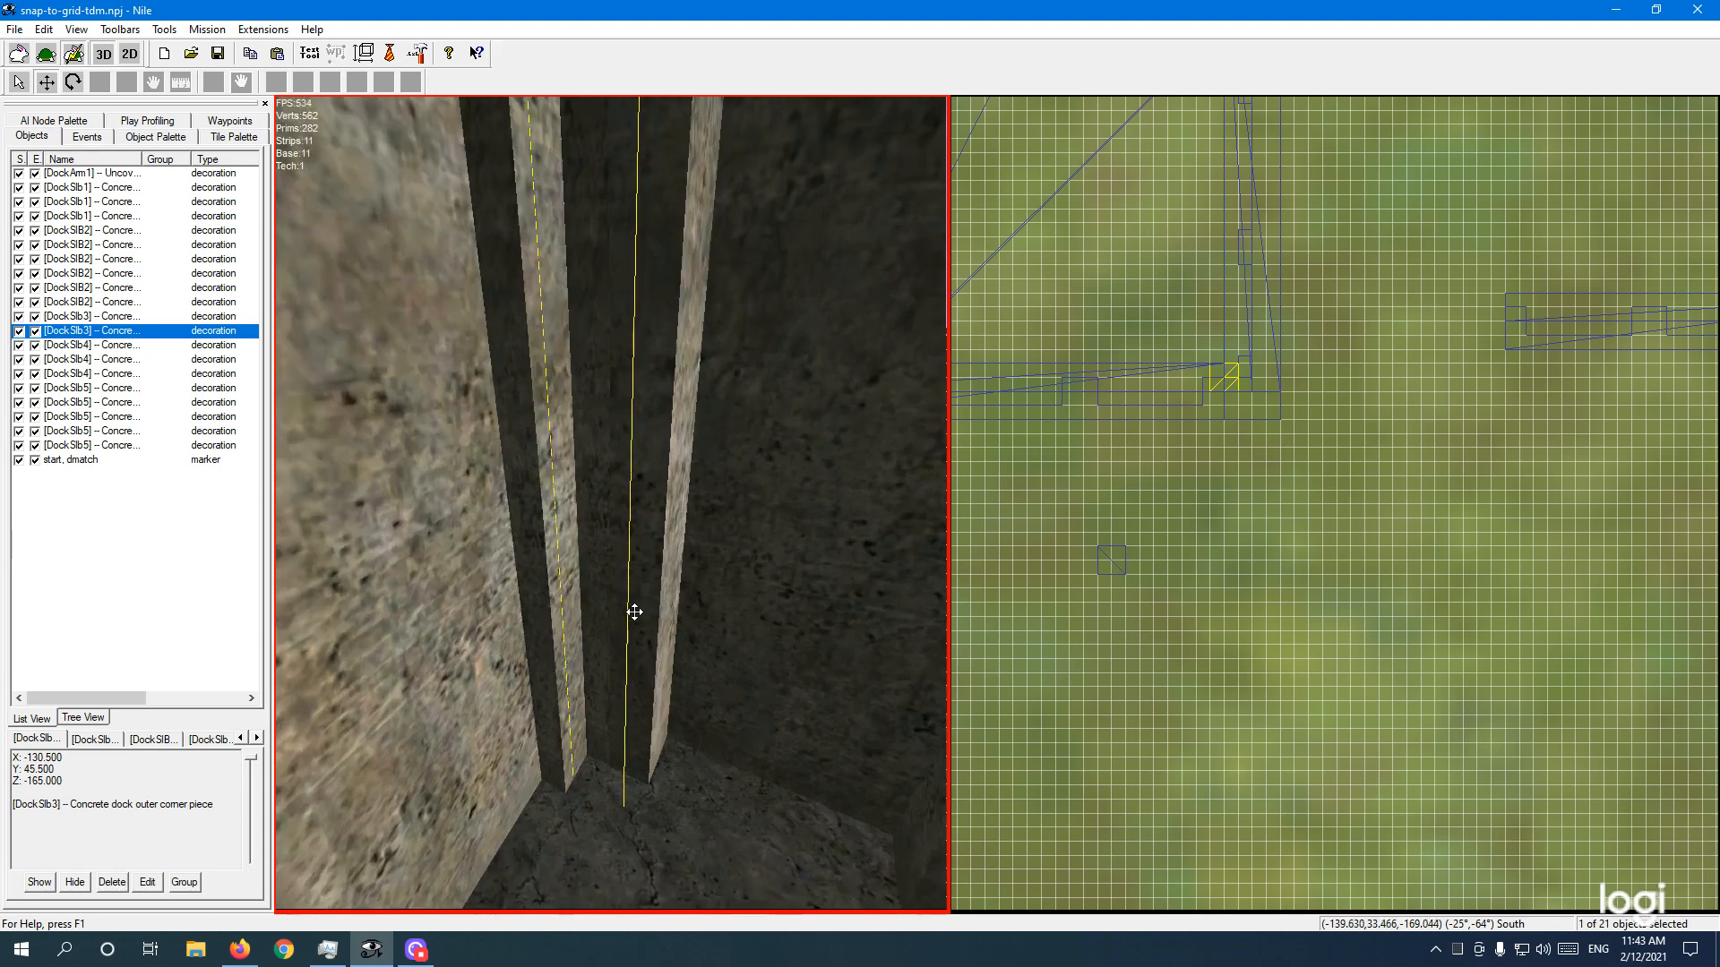
key(Page_Up)
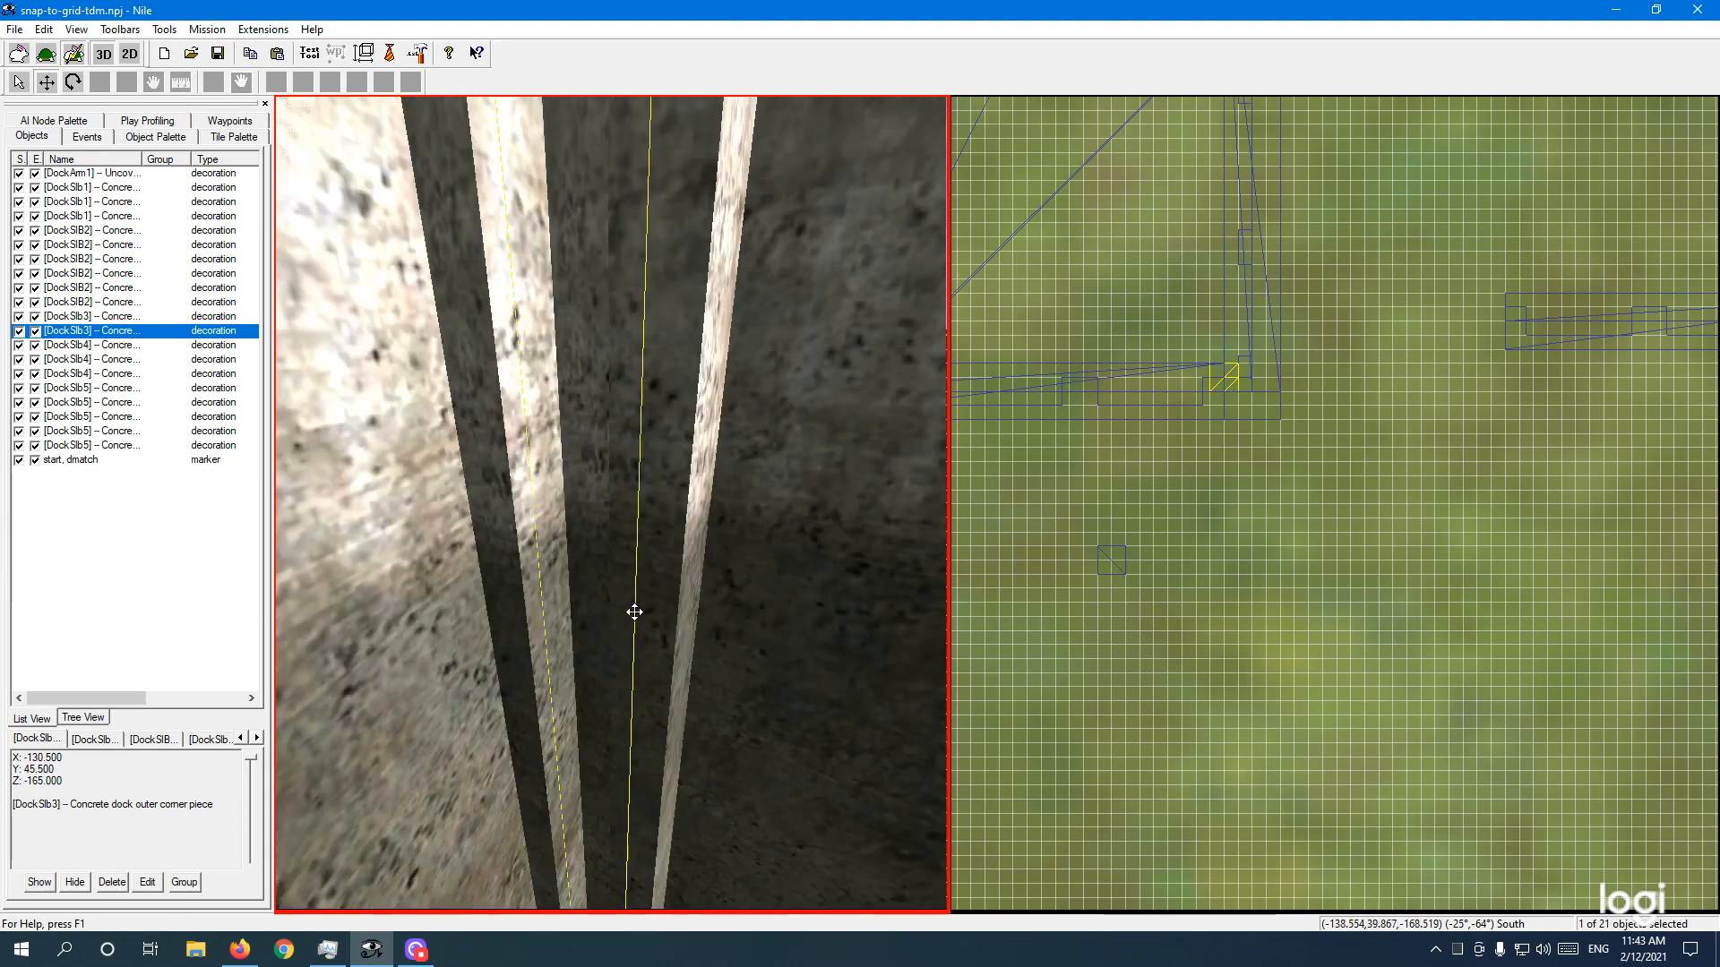
key(Page_Up)
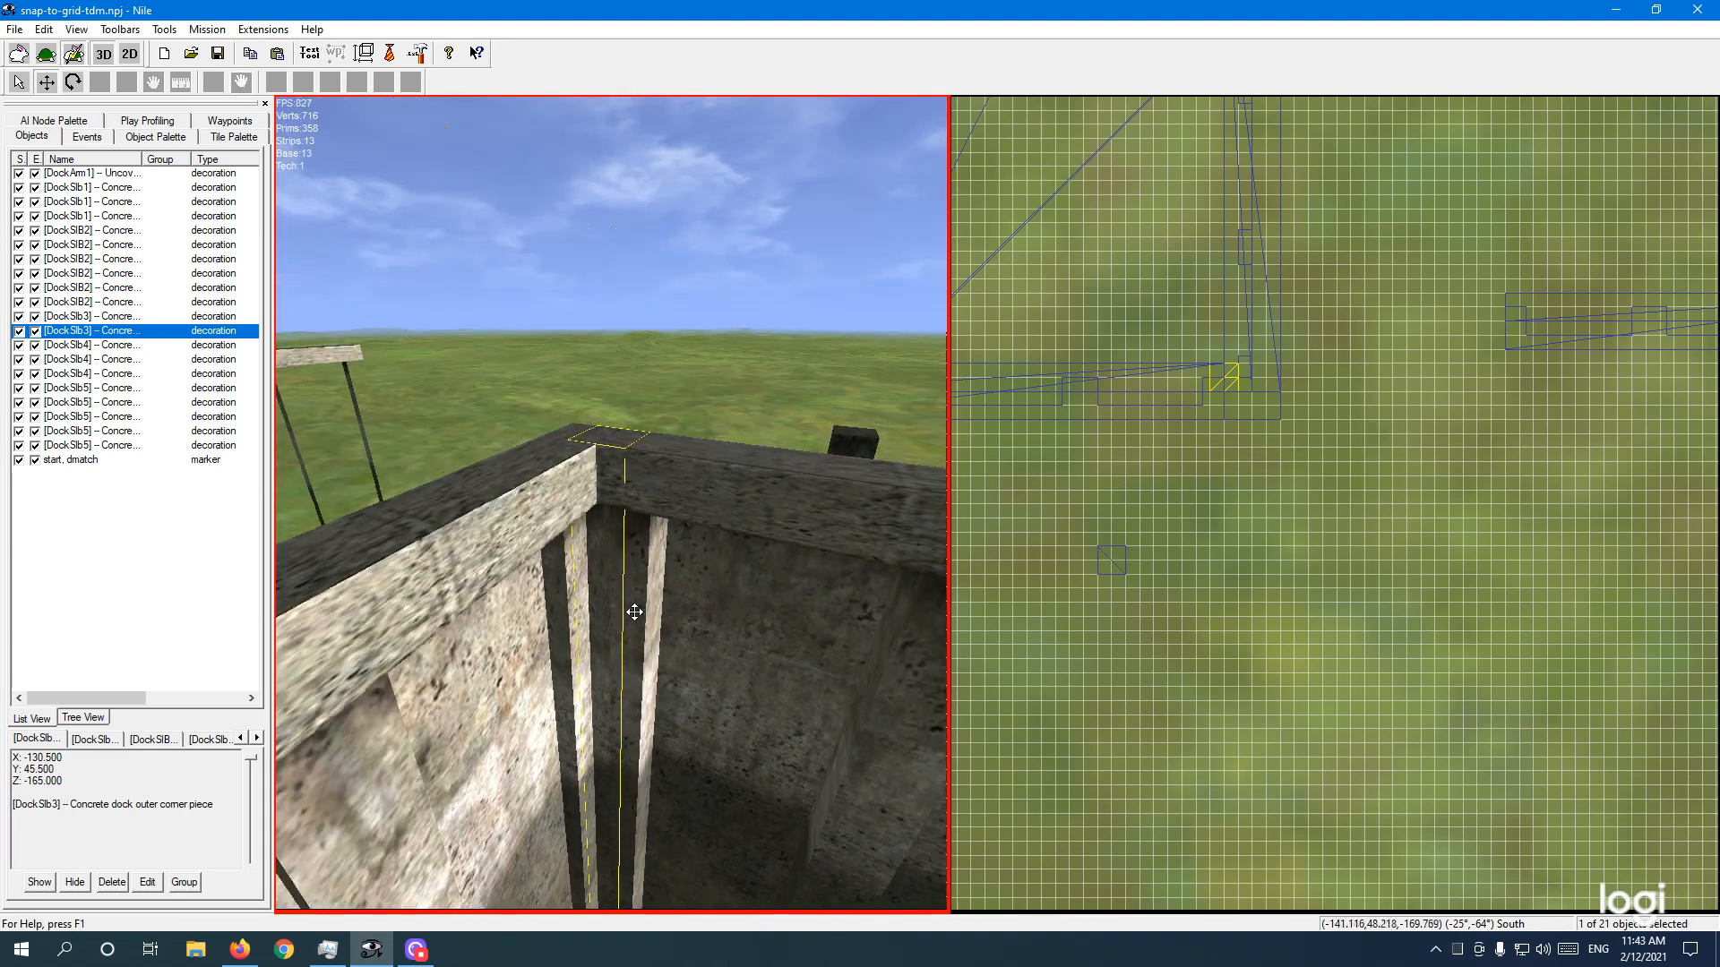
key(Up)
right_drag(635, 613, 637, 621)
key(Down)
key(Right)
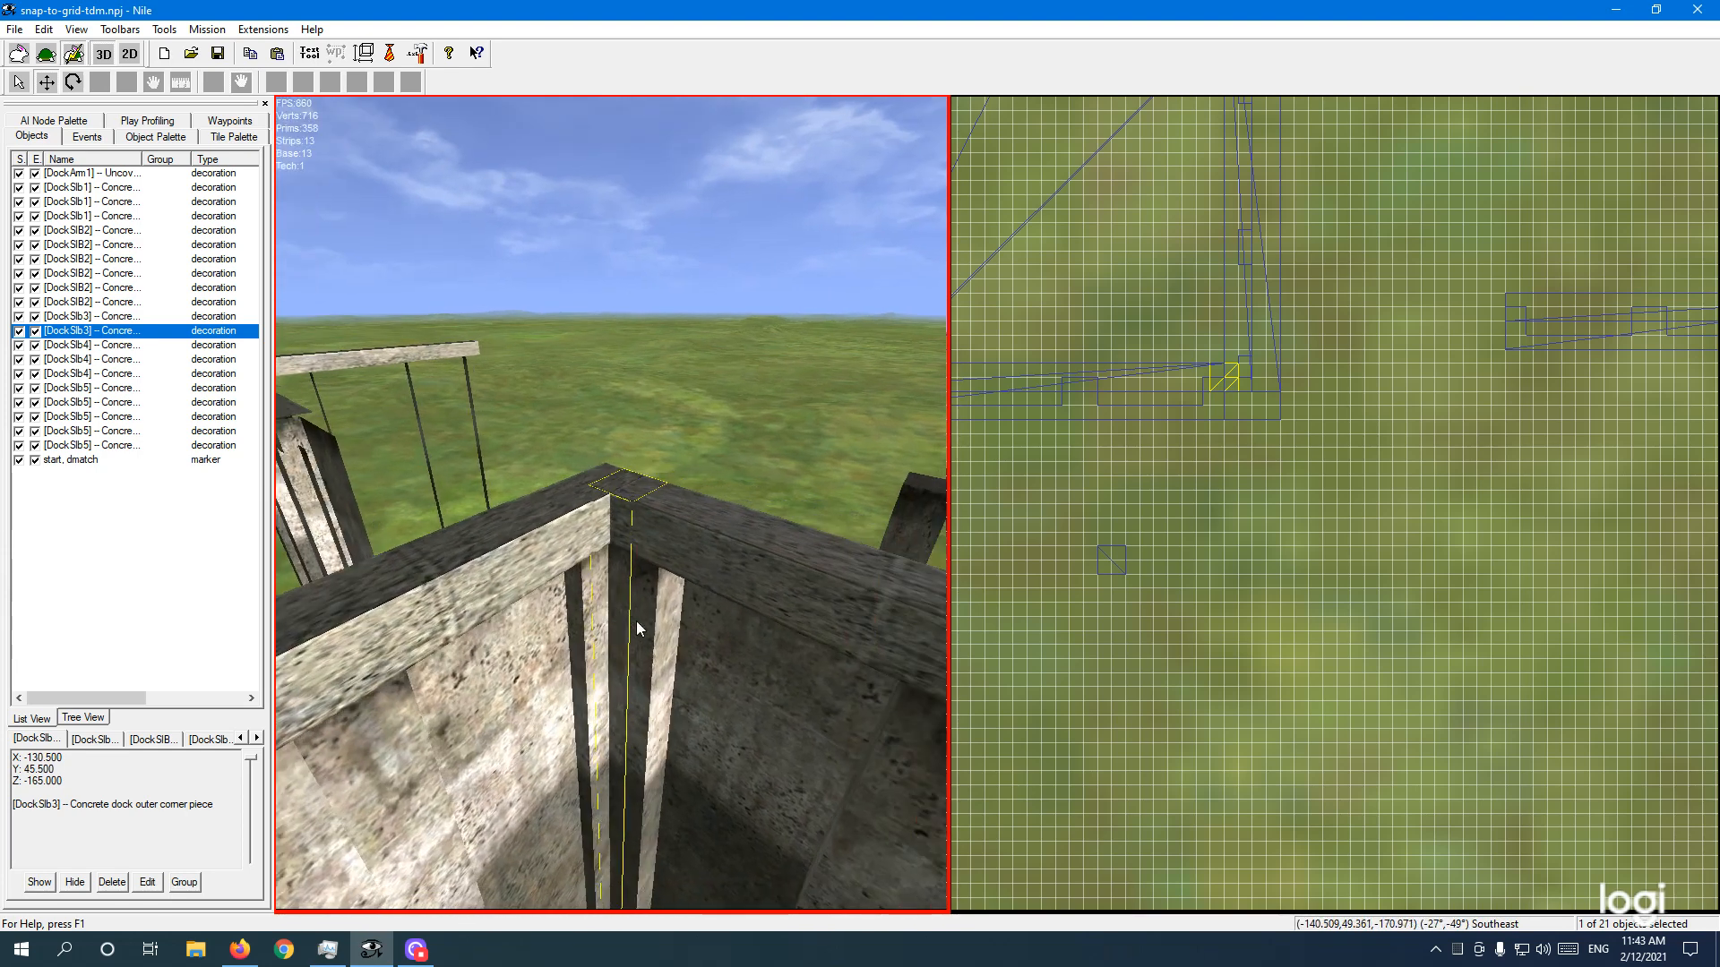
key(Up)
key(Left)
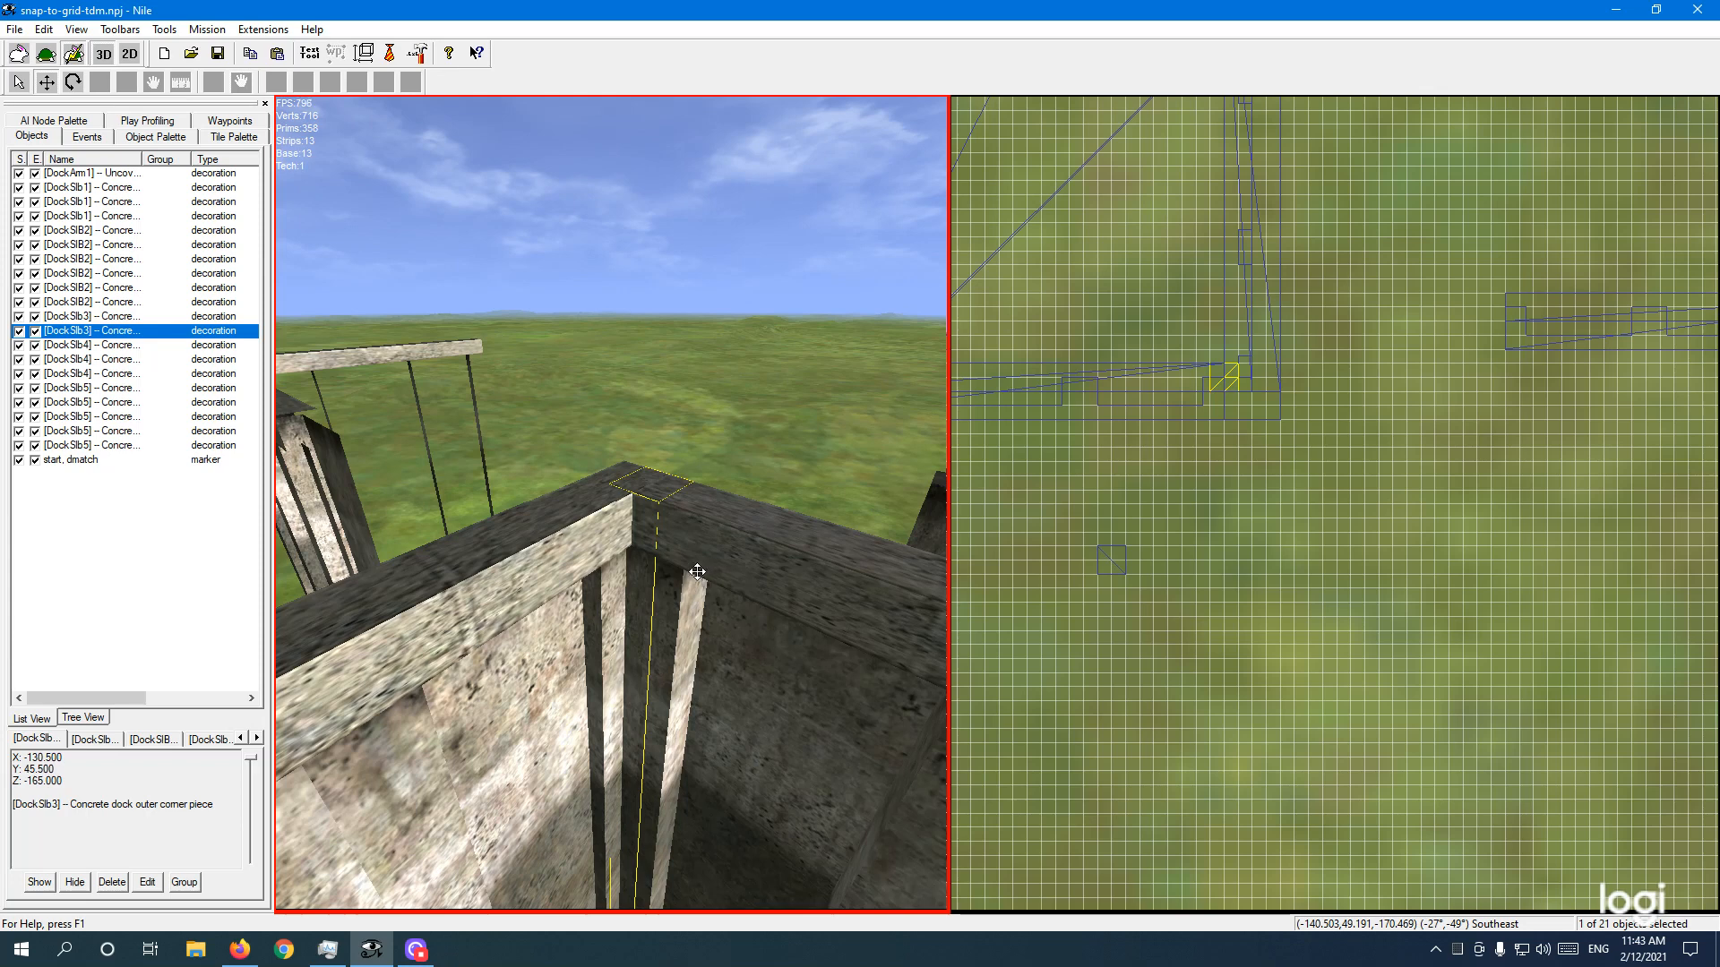
right_drag(694, 568, 535, 566)
Step: Fly the 3D camera under the dock overhang to inspect the outer corner piece
key(w)
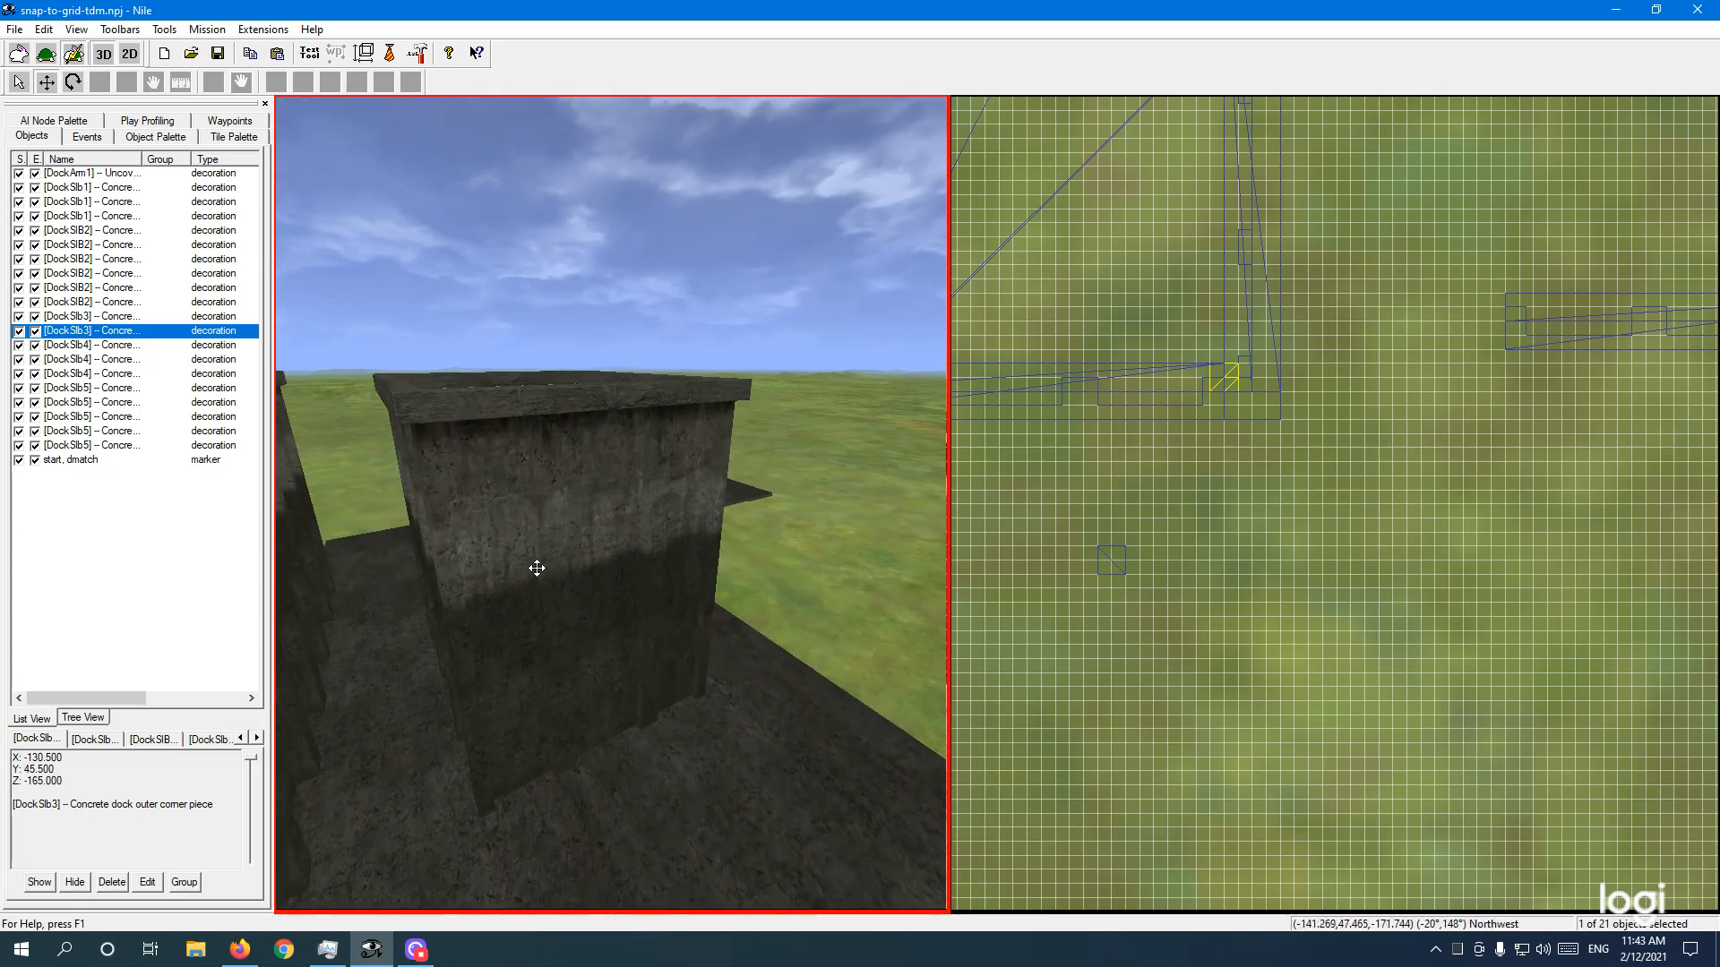
key(w)
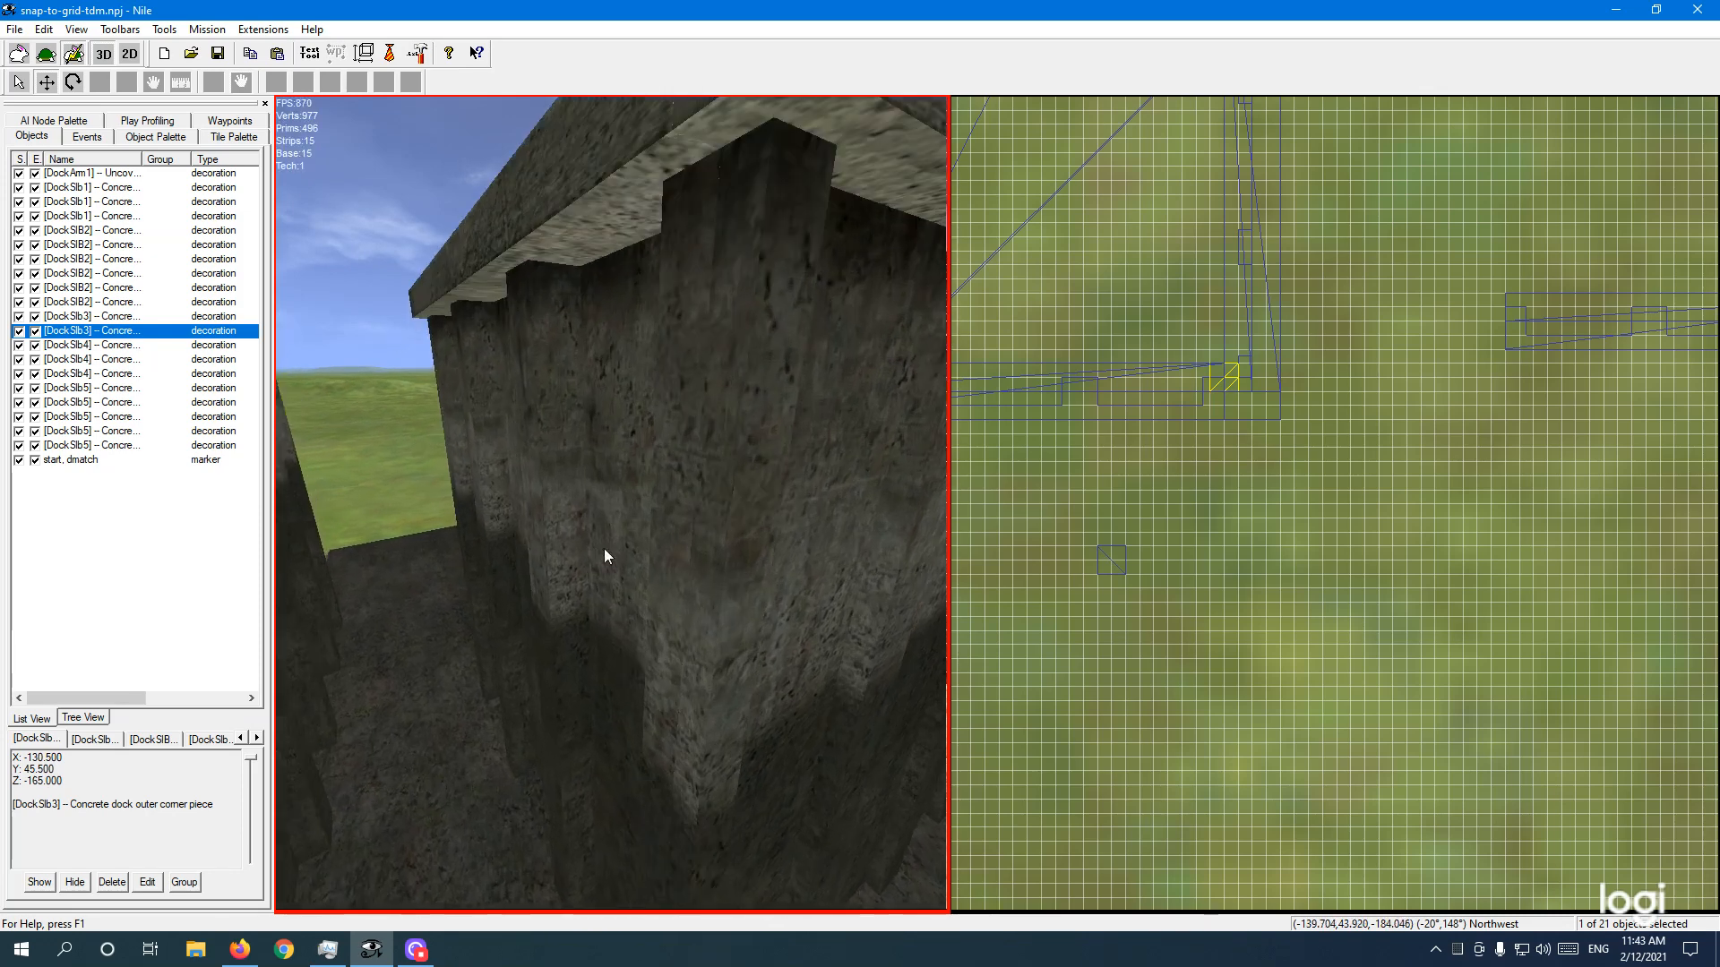
right_drag(603, 546, 638, 533)
key(d)
key(d)
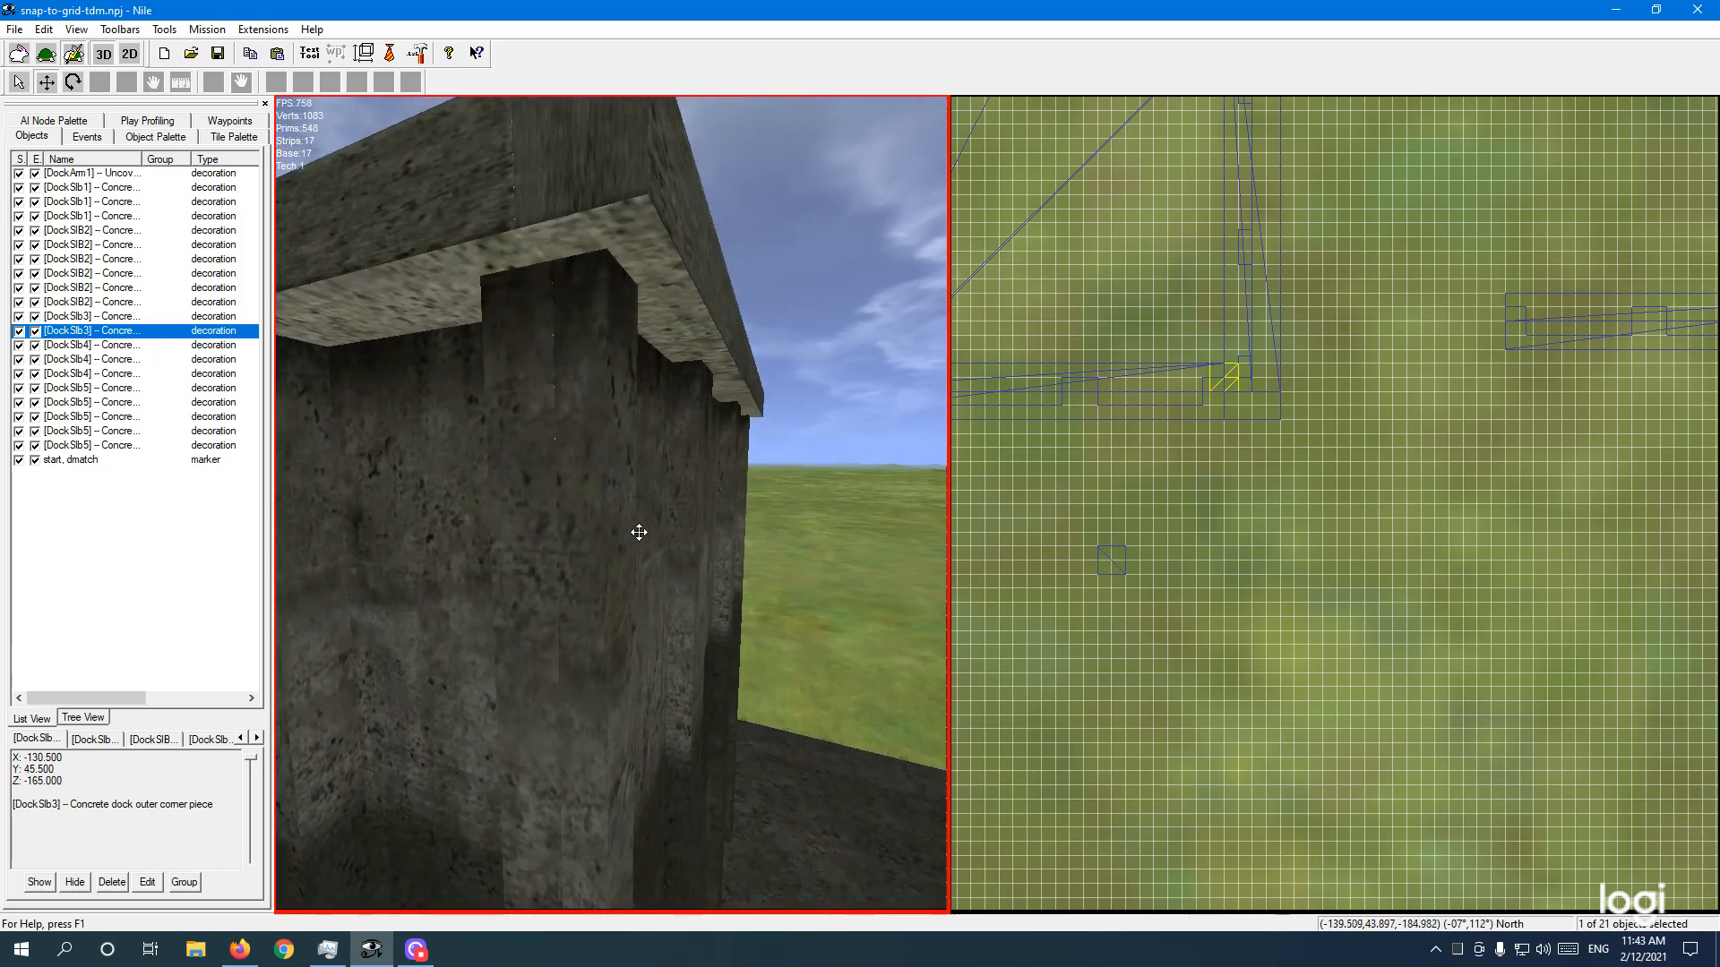
key(a)
key(a)
key(e)
key(e)
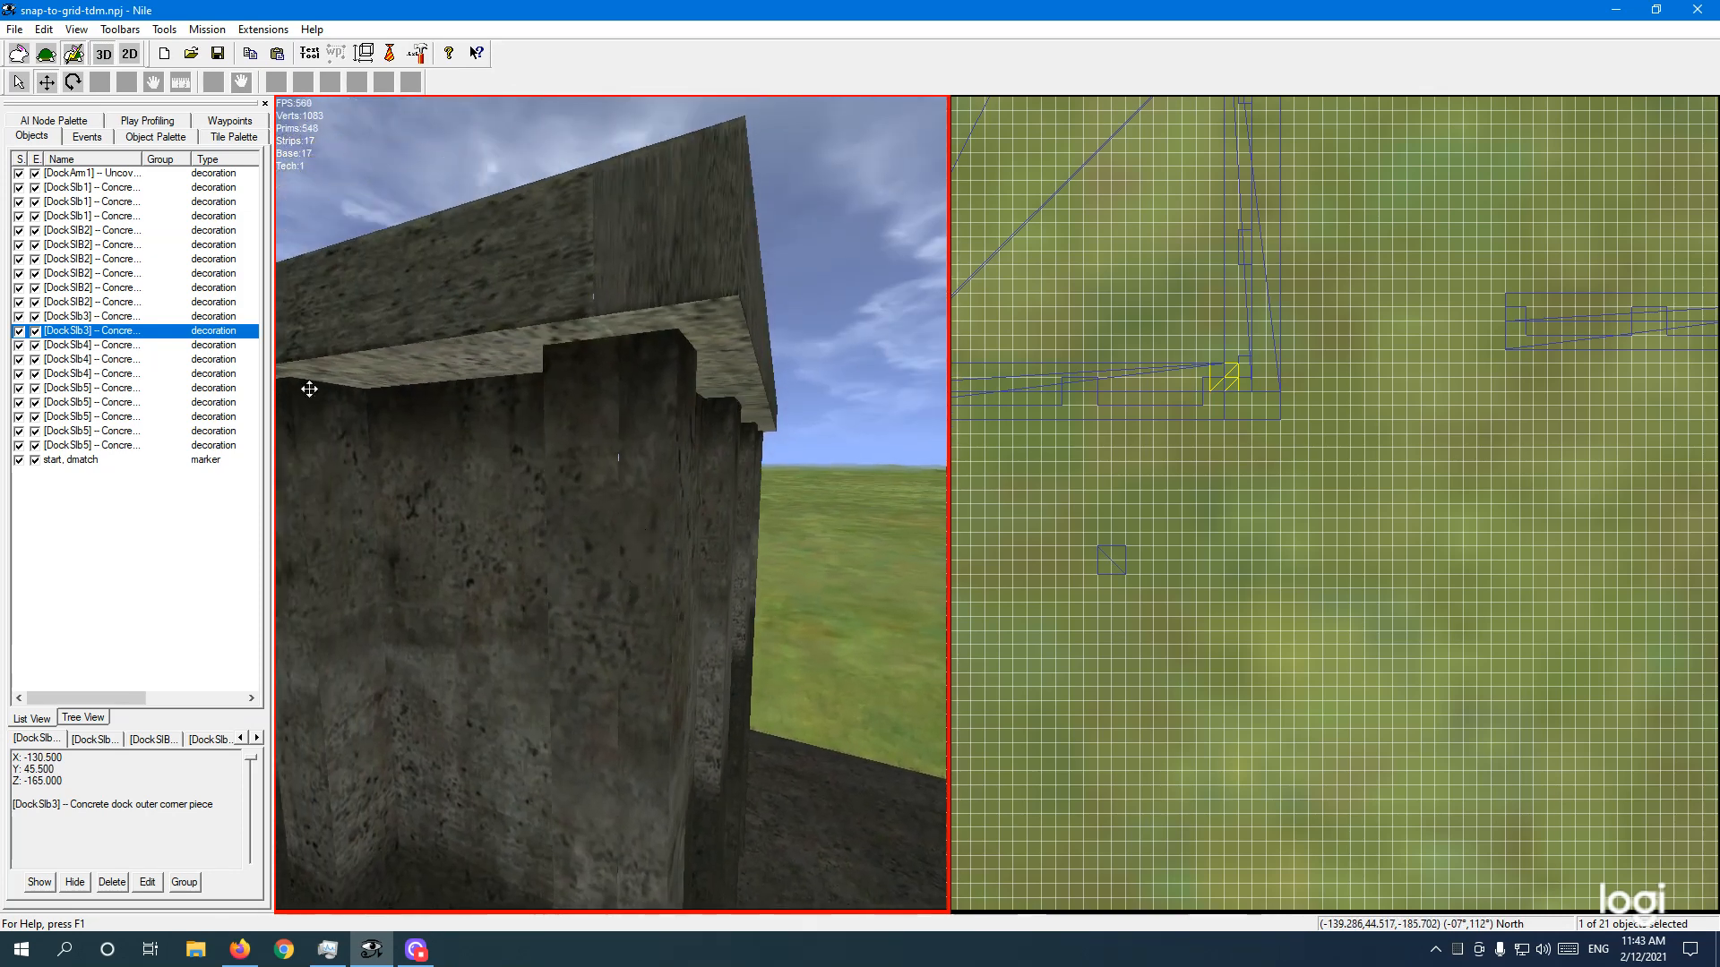
Step: Reposition the corner piece to X -135, Z -166.5 in the grid view, then deselect the straight and end pieces
ctrl+click(398, 507)
ctrl+click(717, 487)
key(s)
key(d)
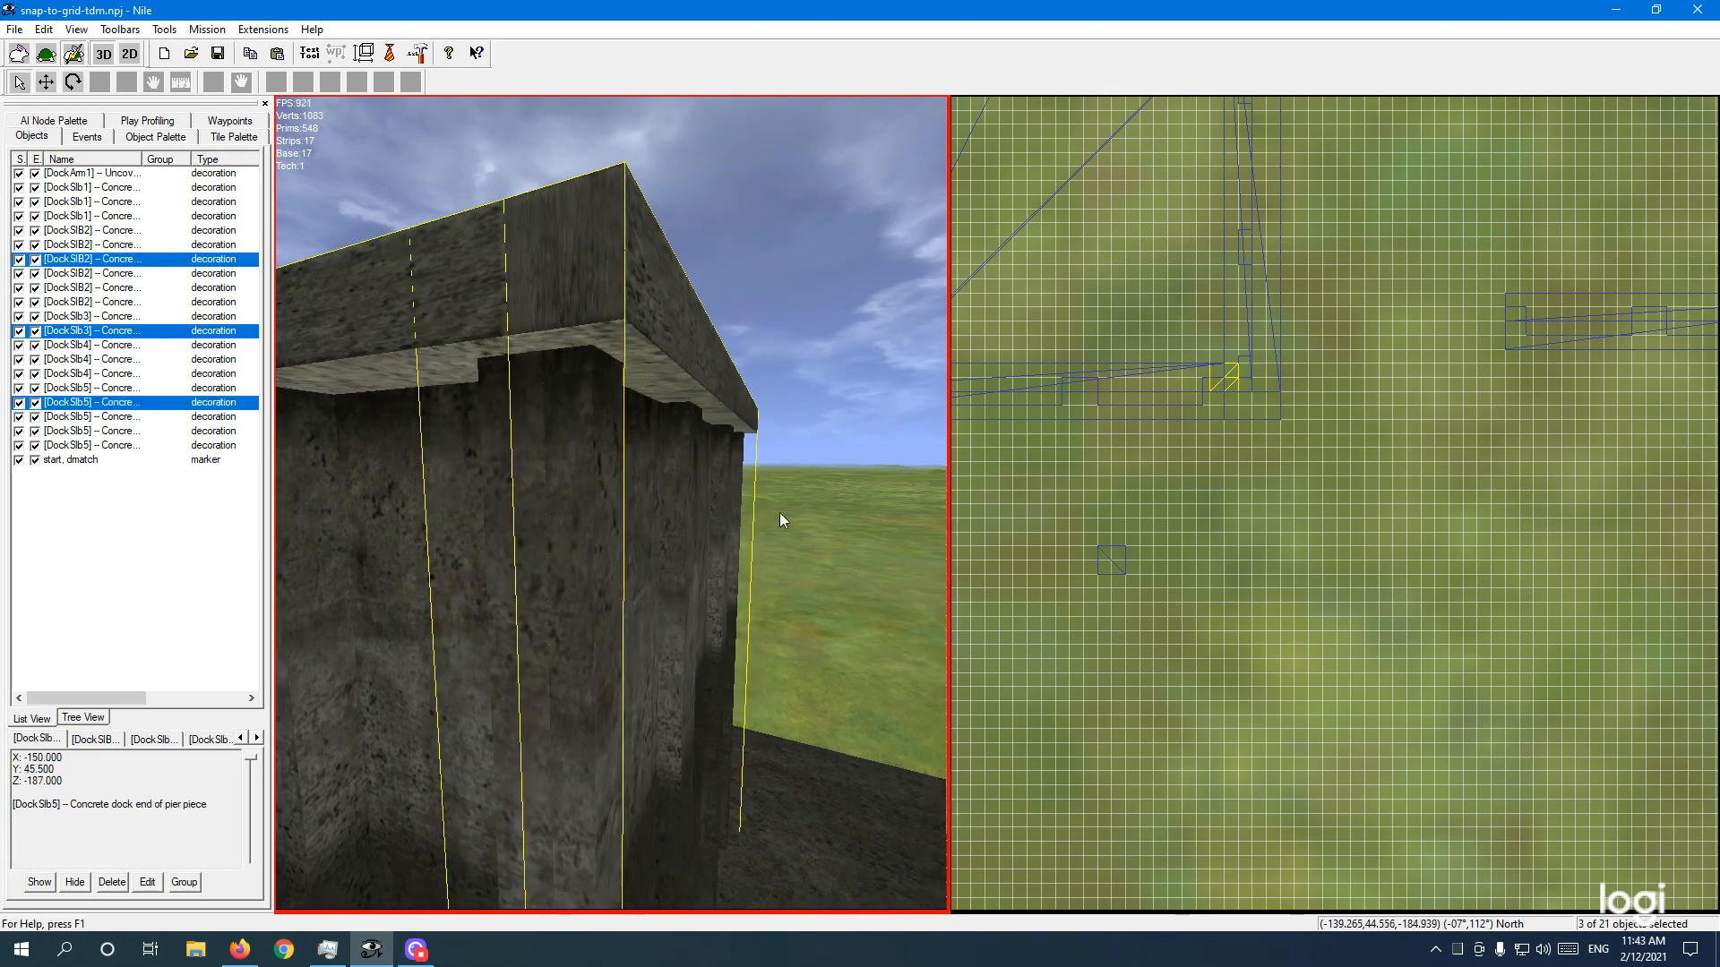
click(1210, 458)
scroll(1201, 462, down, 2)
ctrl+click(1229, 385)
ctrl+click(1229, 385)
ctrl+click(653, 565)
ctrl+click(419, 566)
right_drag(419, 566, 535, 582)
key(a)
key(w)
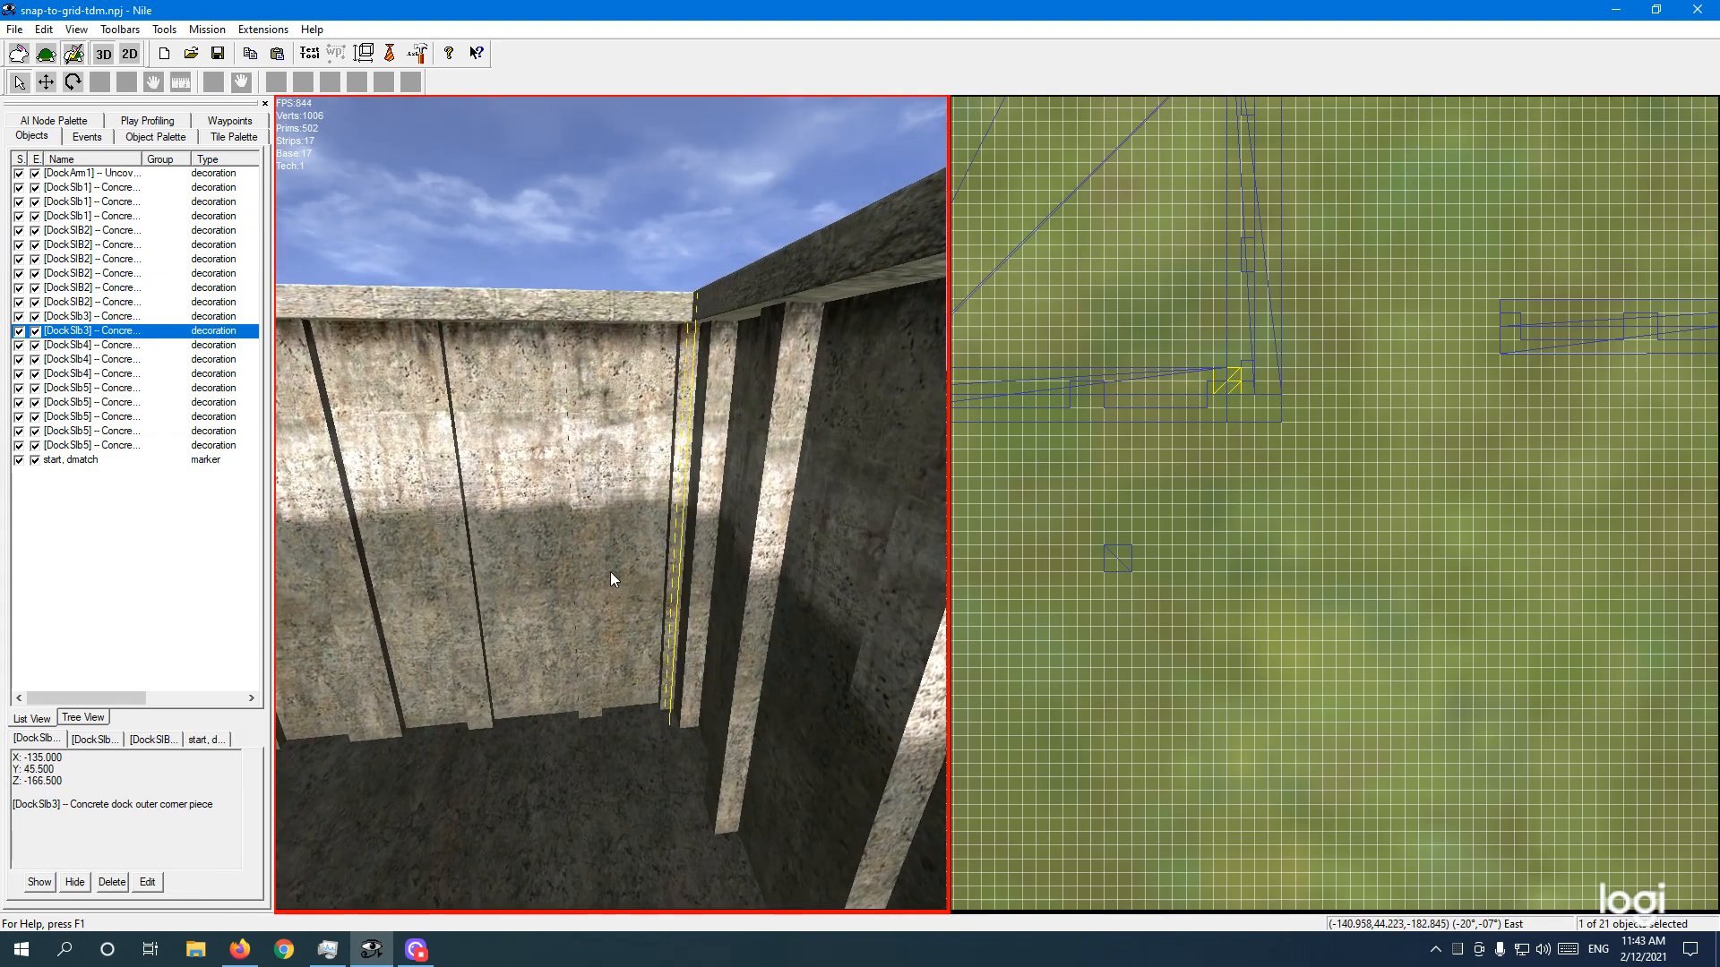
key(e)
right_drag(680, 591, 691, 607)
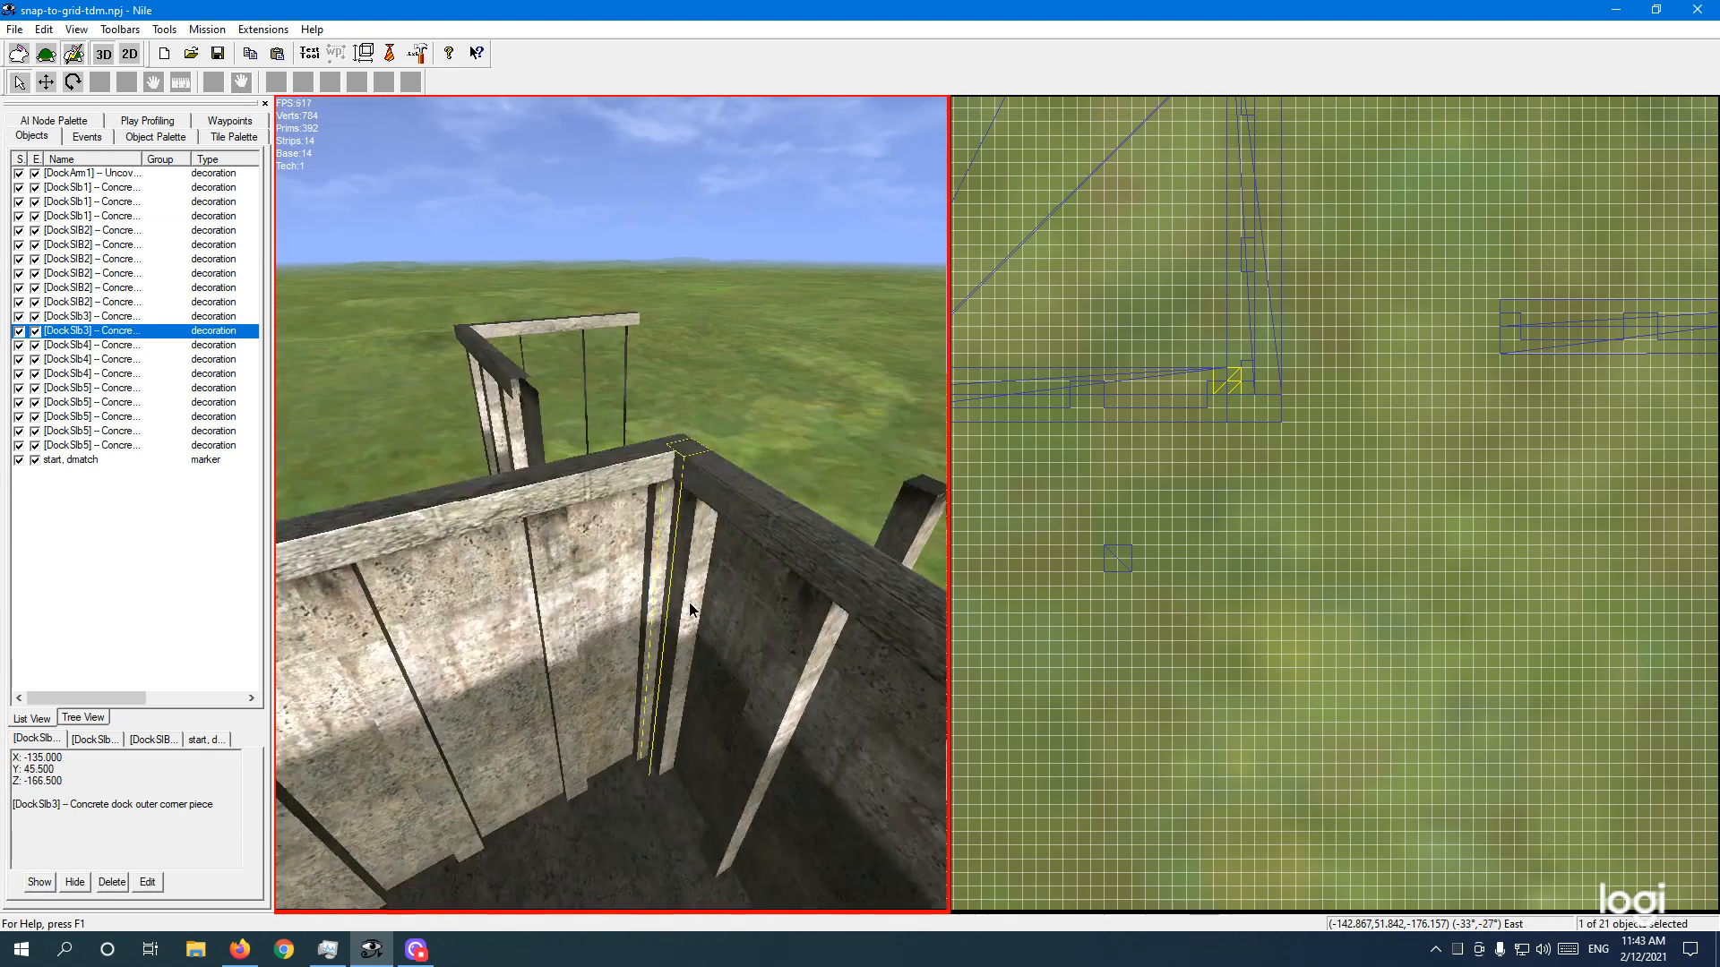
ctrl+click(687, 458)
ctrl+click(681, 454)
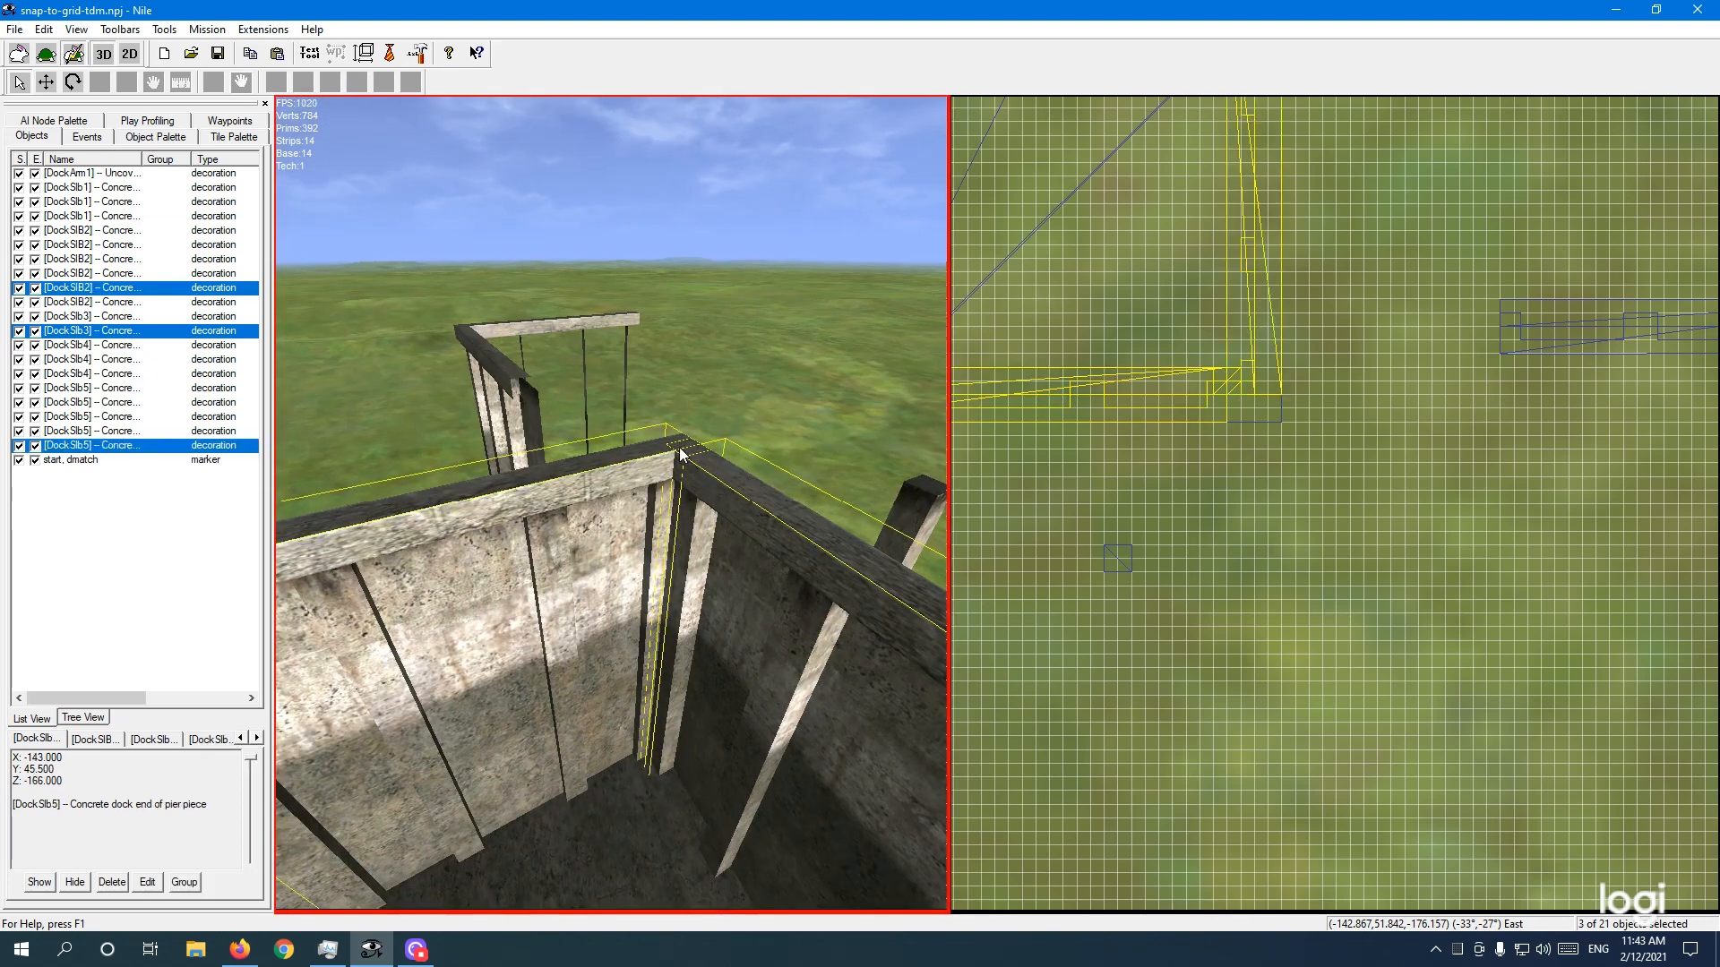
click(135, 450)
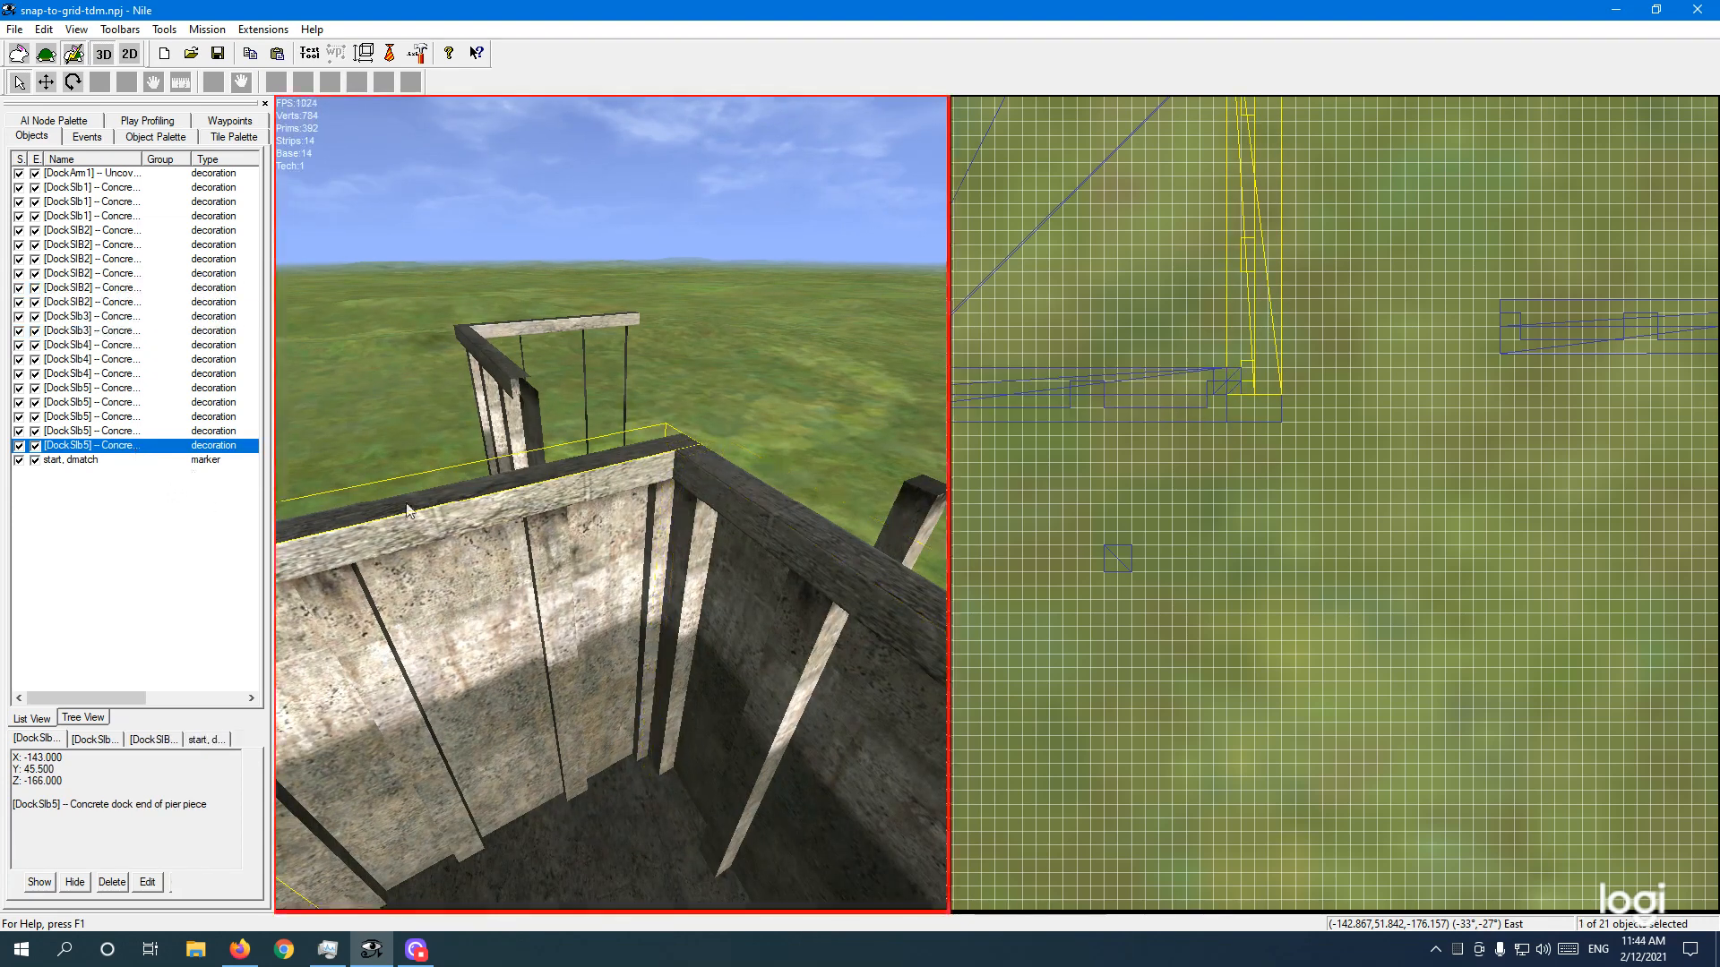
click(476, 588)
right_drag(511, 598, 381, 578)
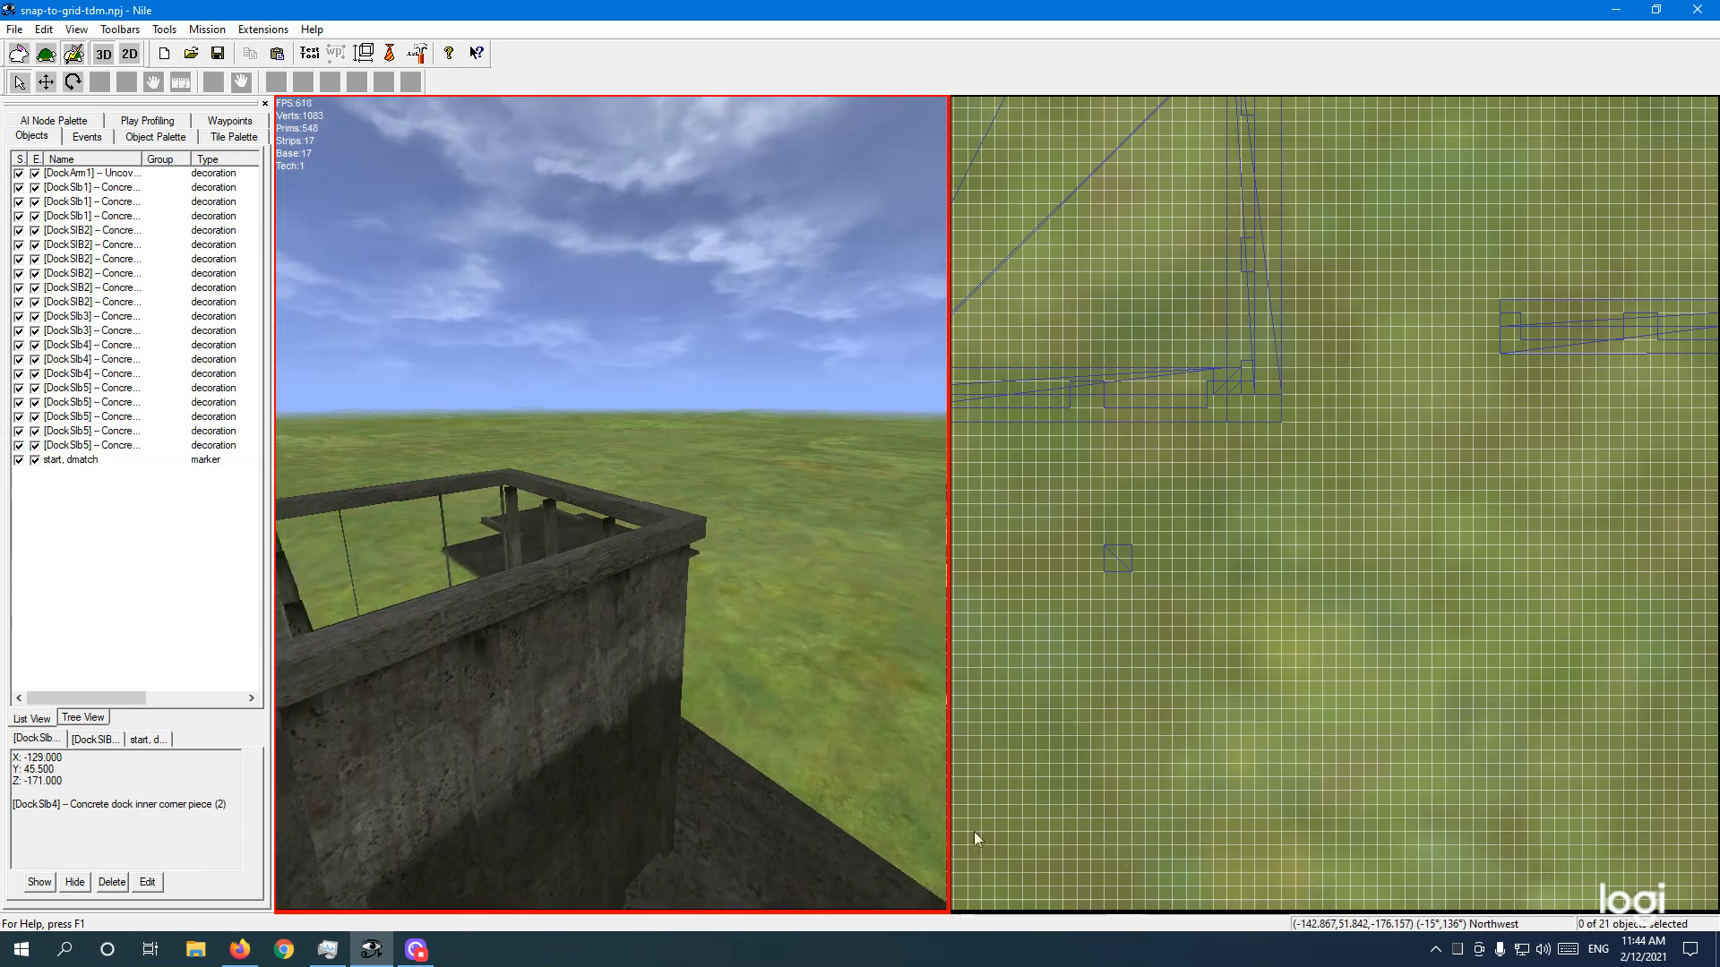
Step: Orbit low around the dock, dropping below the slab edge beside the concrete corner
right_drag(712, 727, 679, 724)
key(a)
key(q)
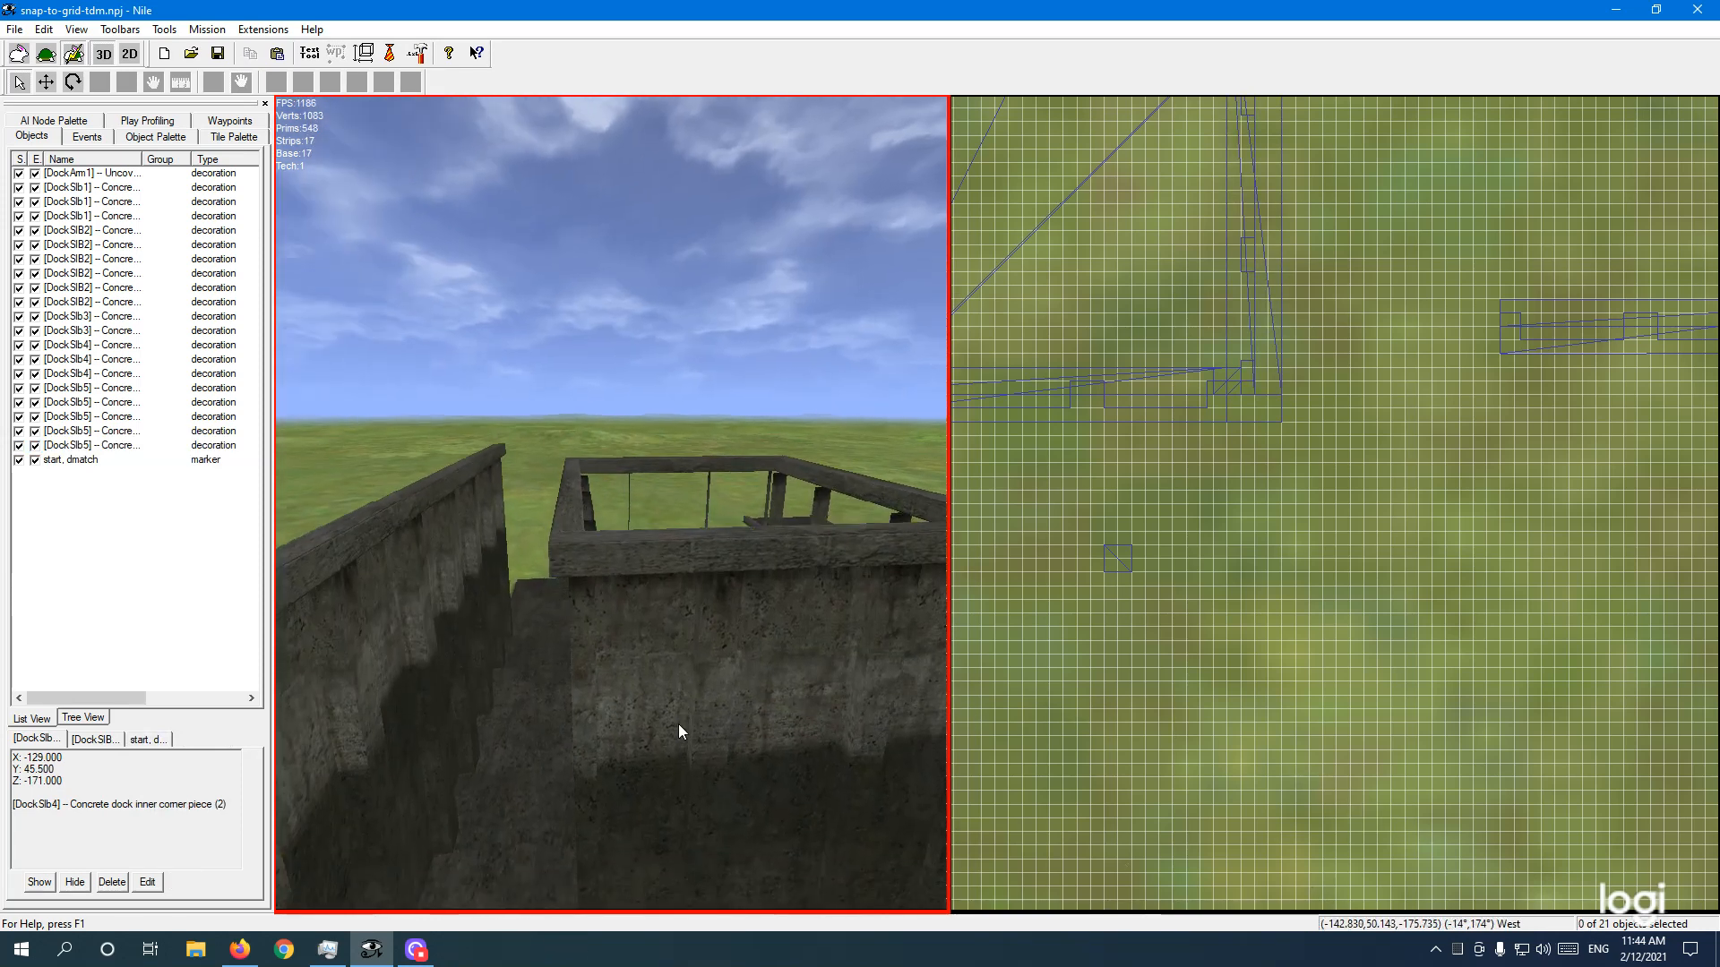
key(a)
right_drag(676, 734, 706, 733)
key(q)
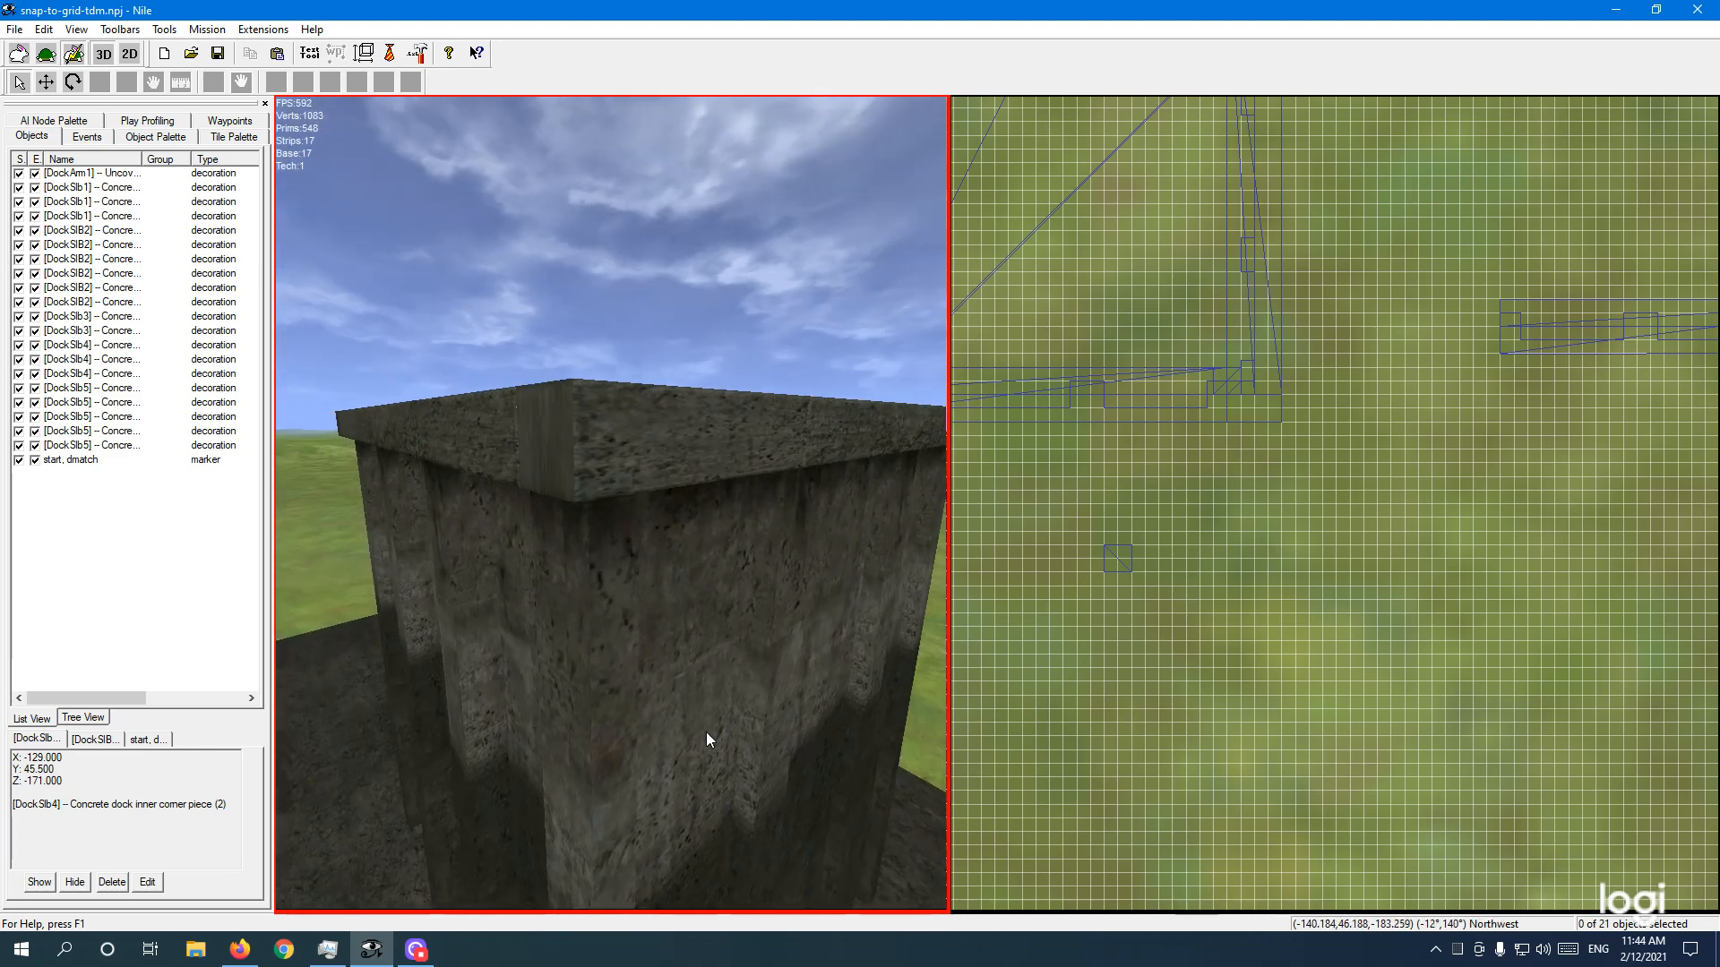
key(q)
key(s)
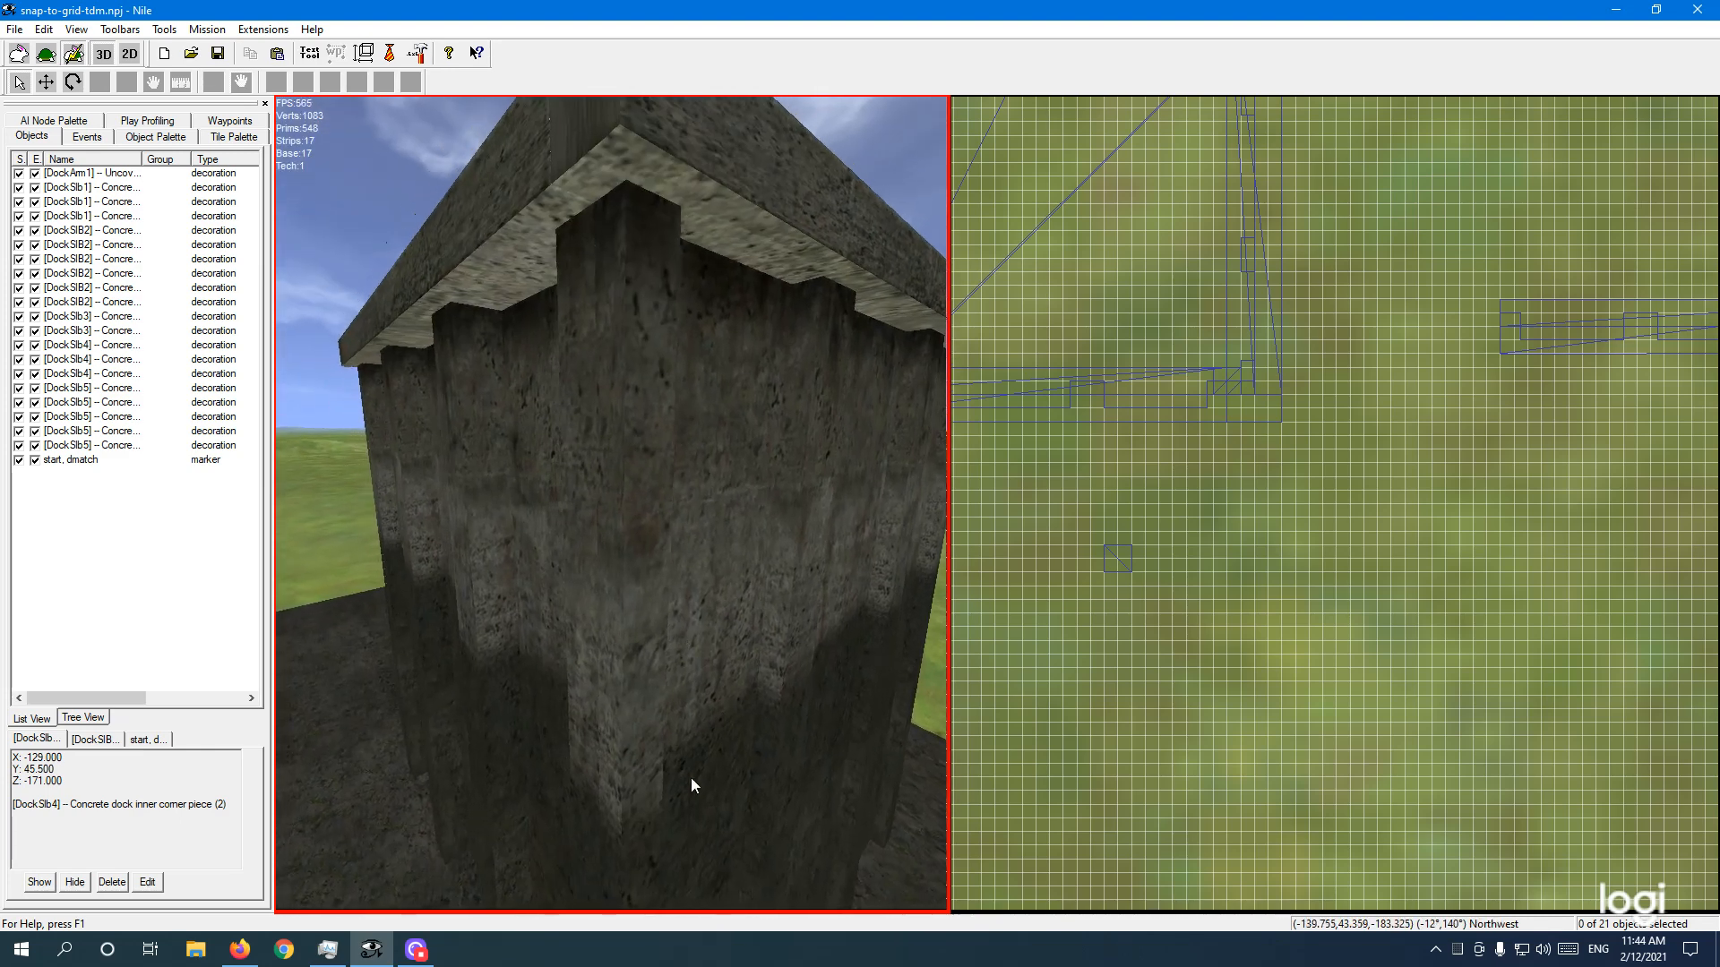
key(s)
key(d)
key(q)
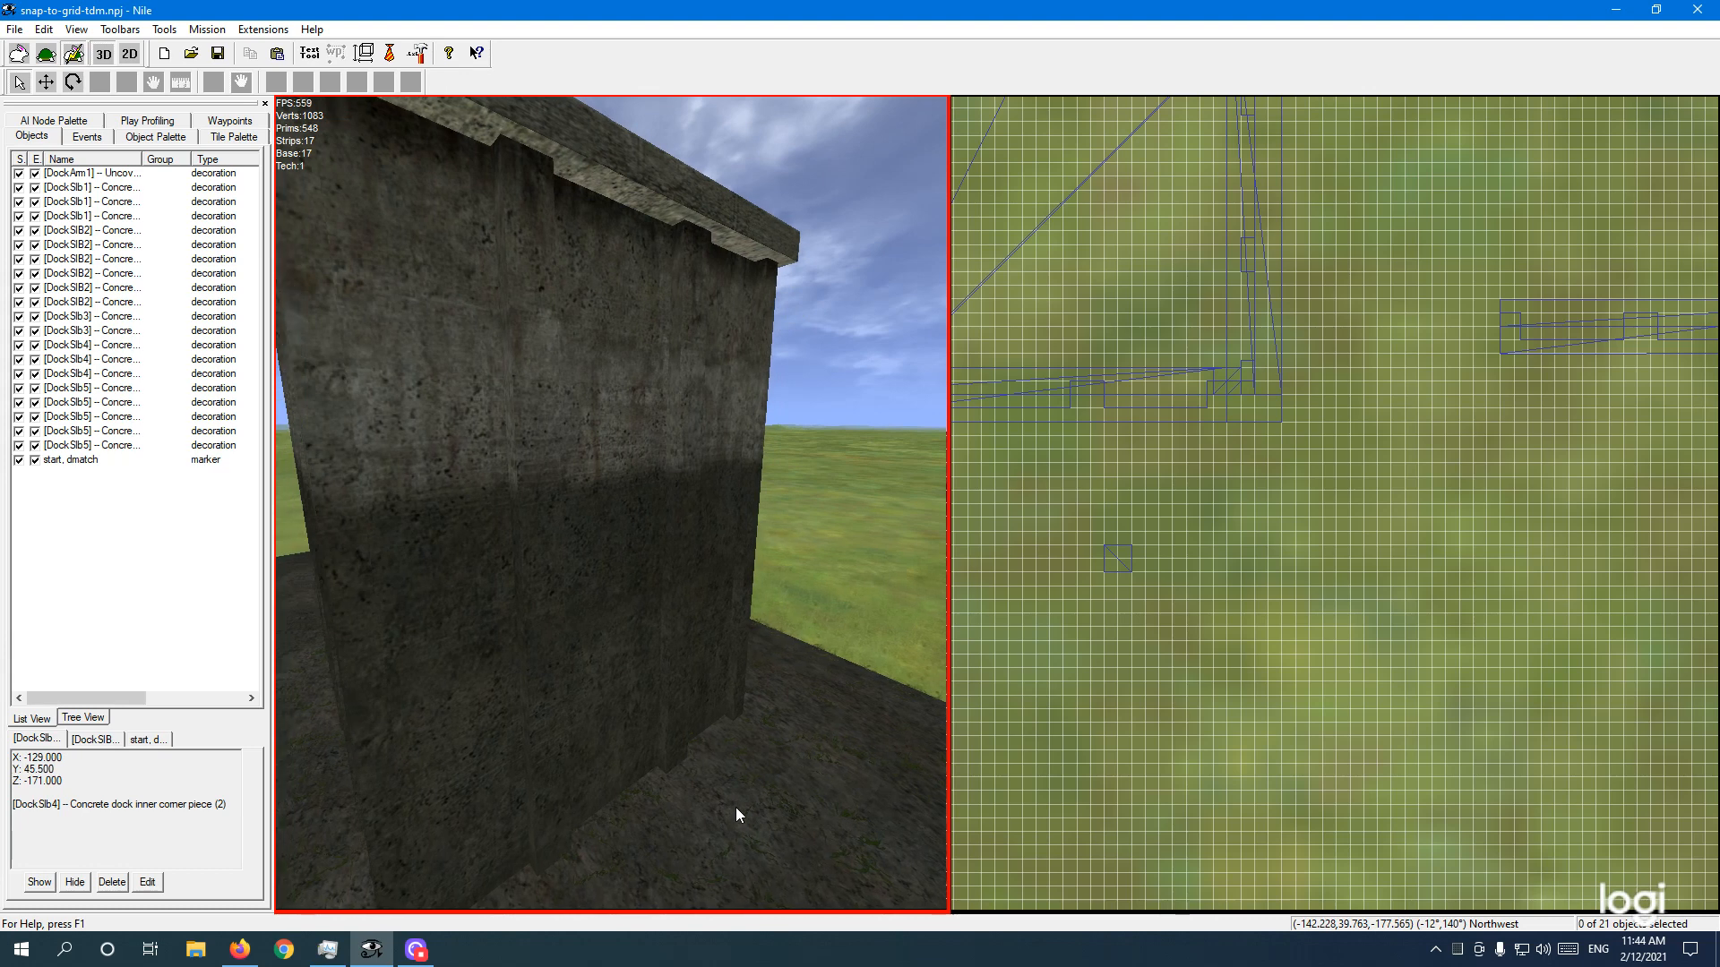
Step: Circle back to the wall corner and open Mission Properties showing 'Snap To Test', Deathmatch
right_drag(748, 732, 594, 706)
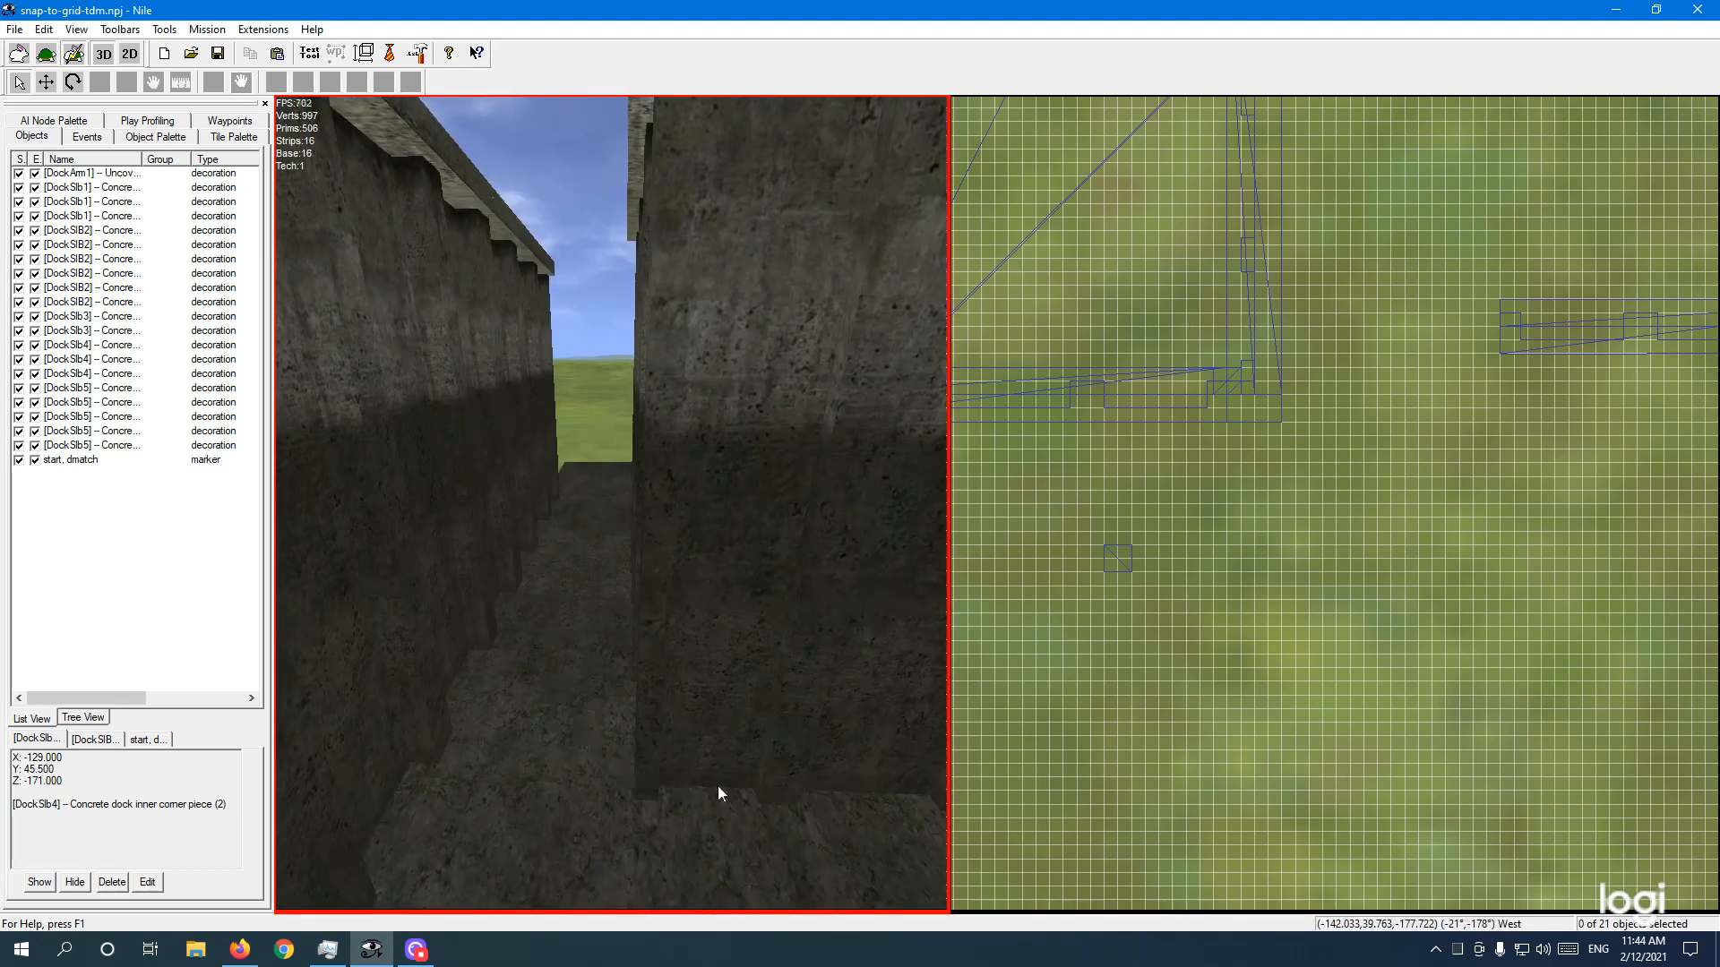
right_drag(637, 766, 665, 762)
key(s)
key(a)
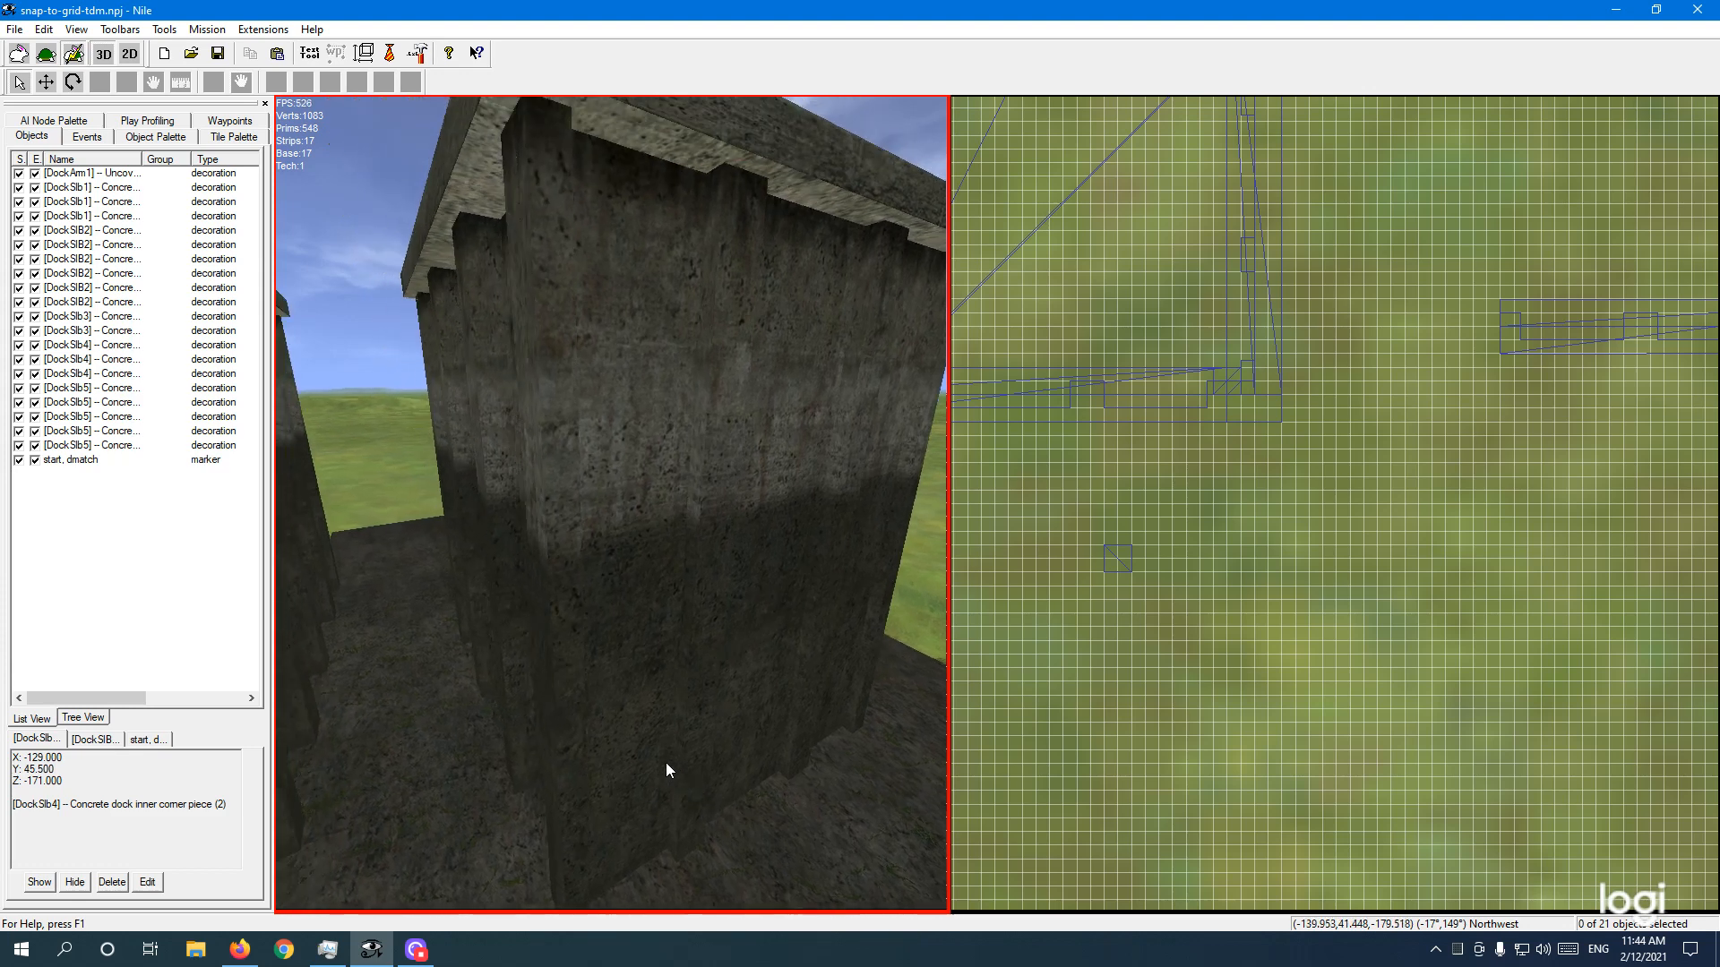
key(w)
key(e)
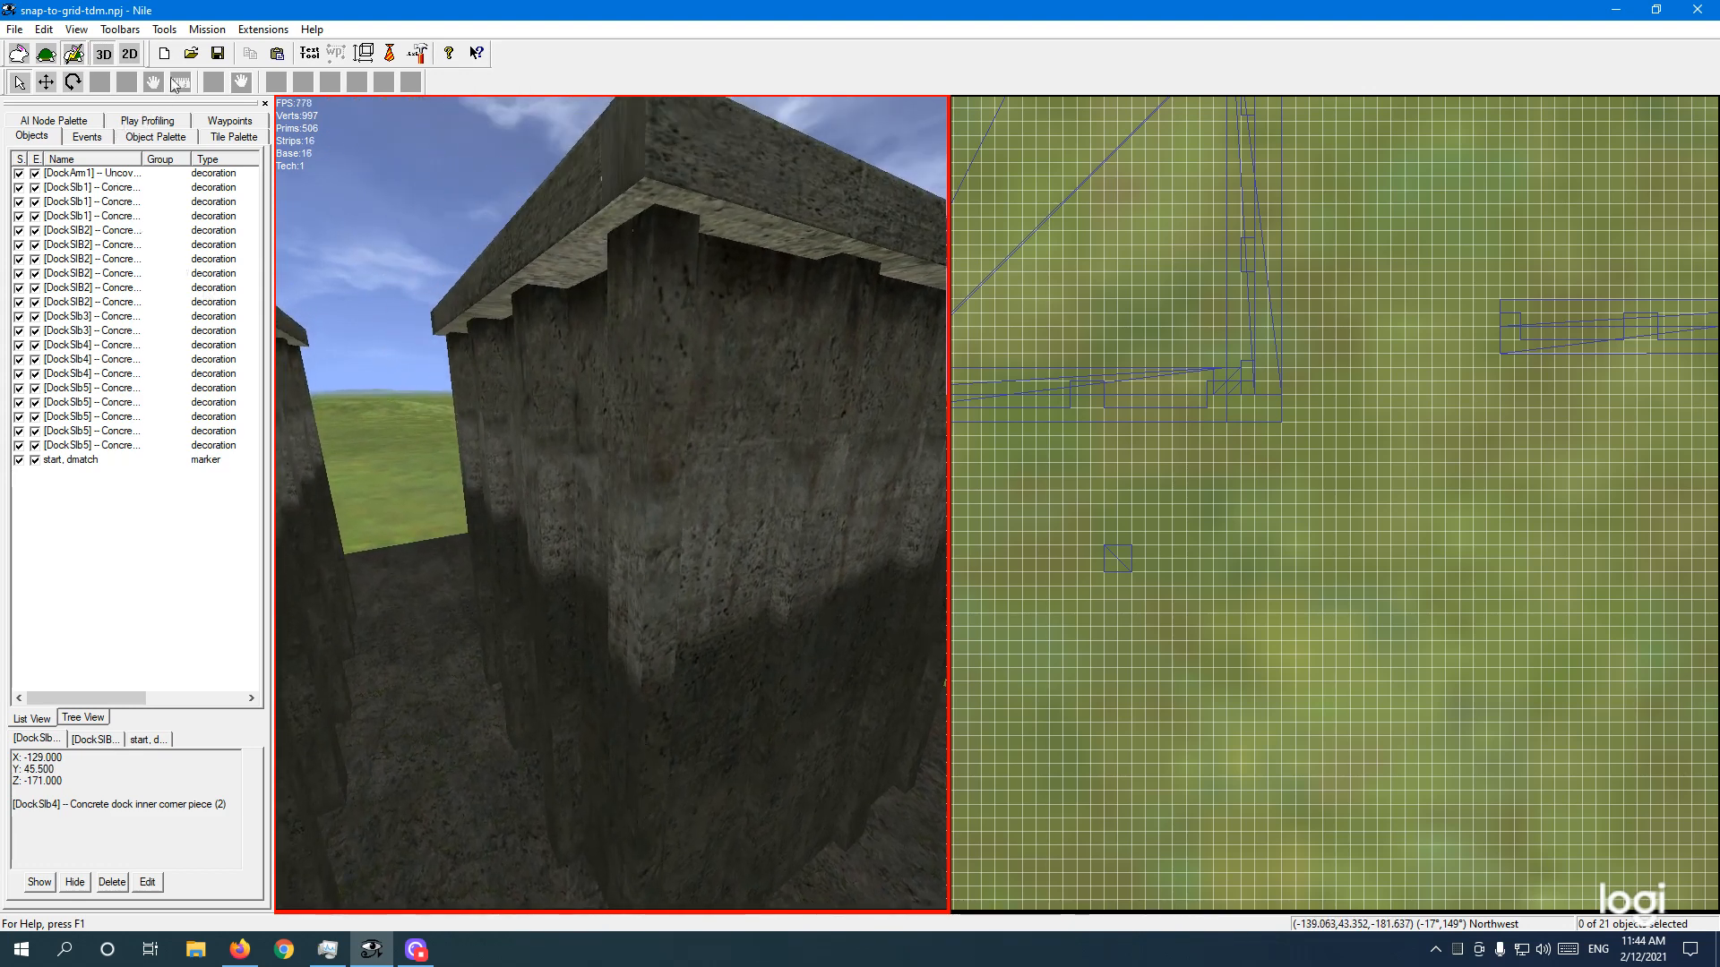
click(207, 30)
click(231, 69)
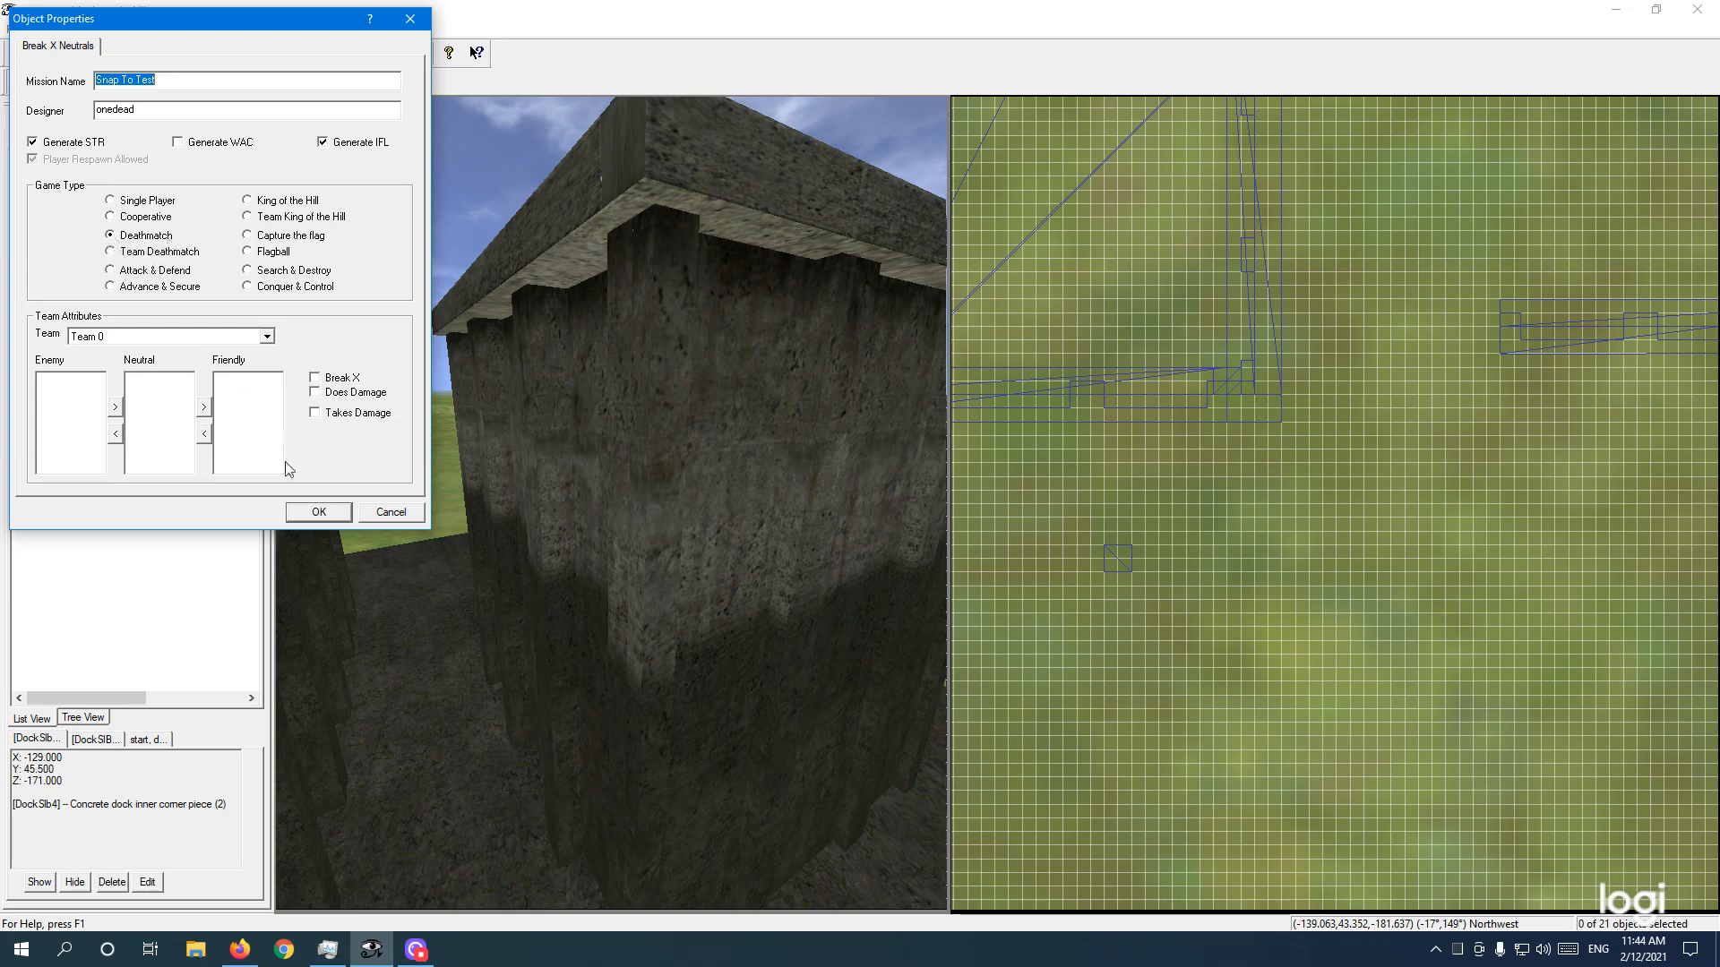
Step: Close Mission Properties with OK and select the end-of-pier and straight pieces in 3D
click(320, 513)
key(e)
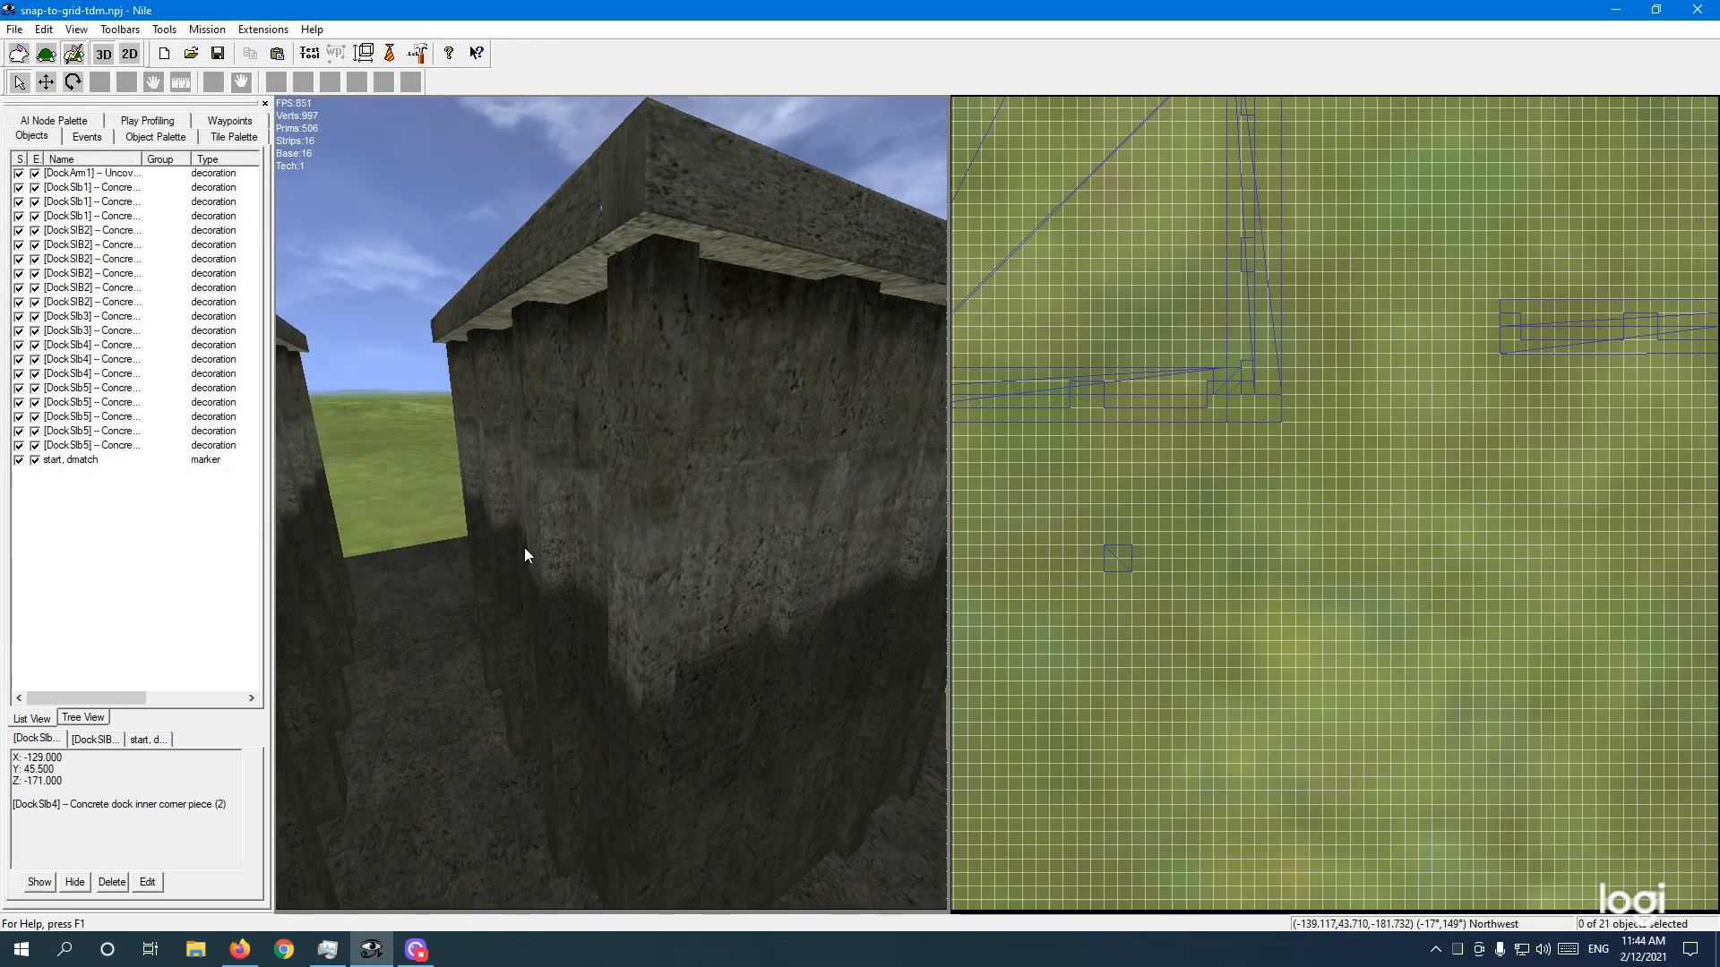
click(631, 208)
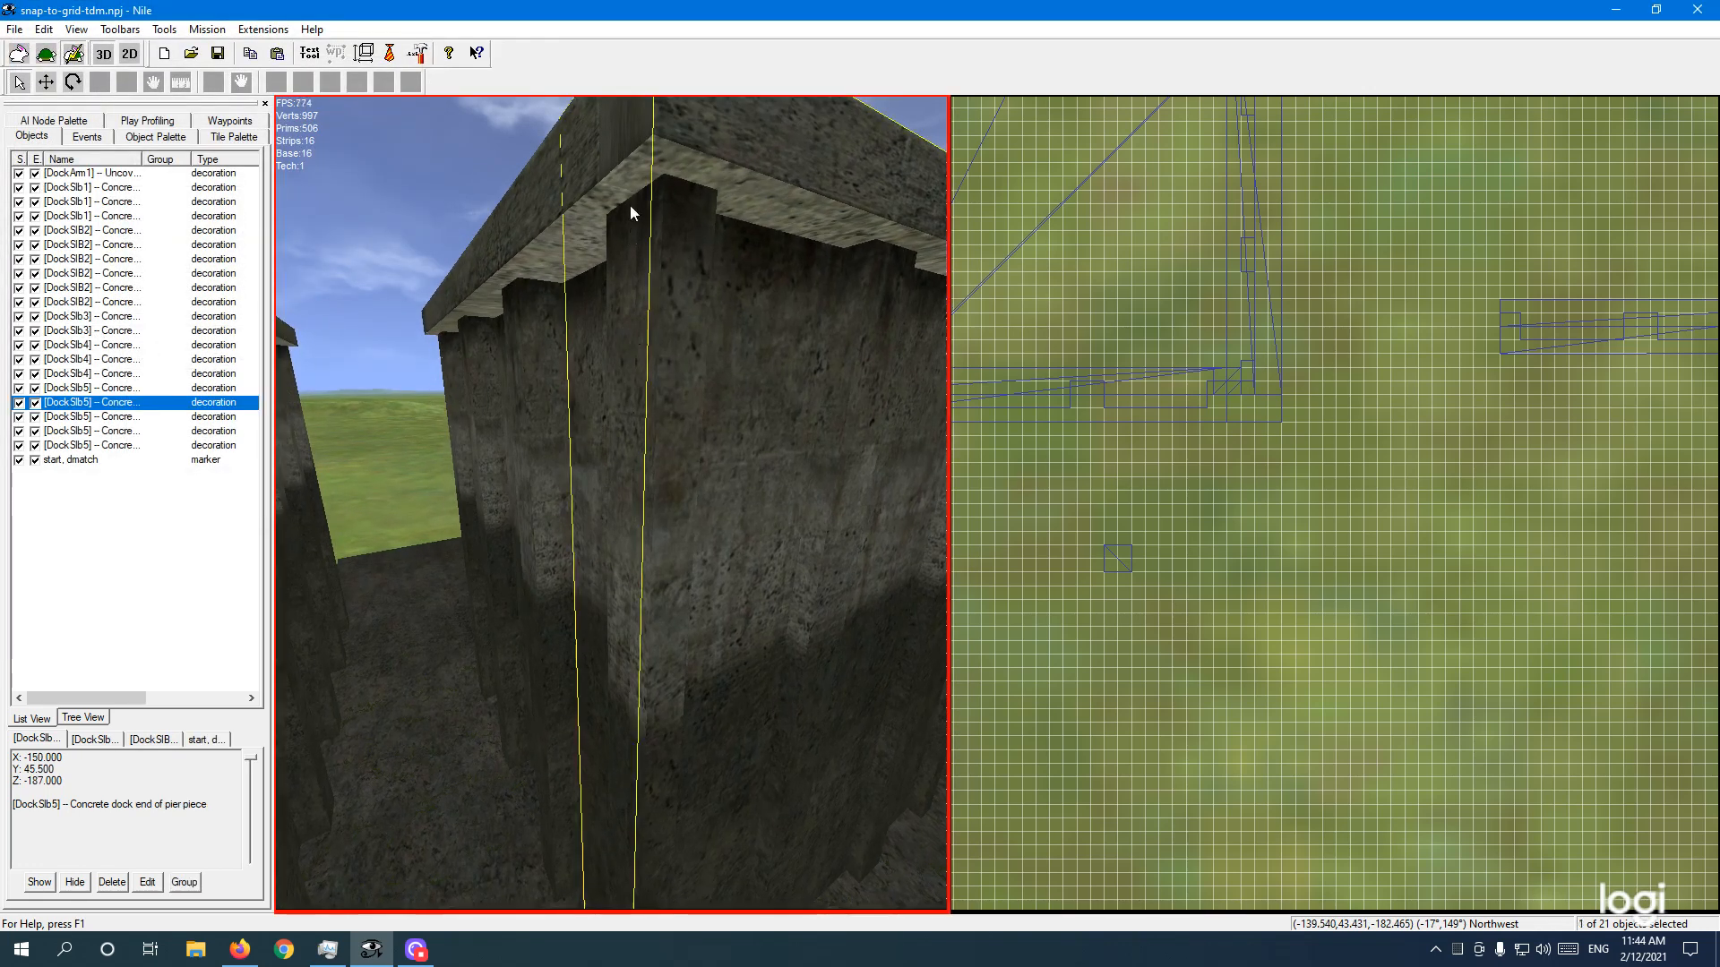
click(631, 206)
key(e)
click(778, 417)
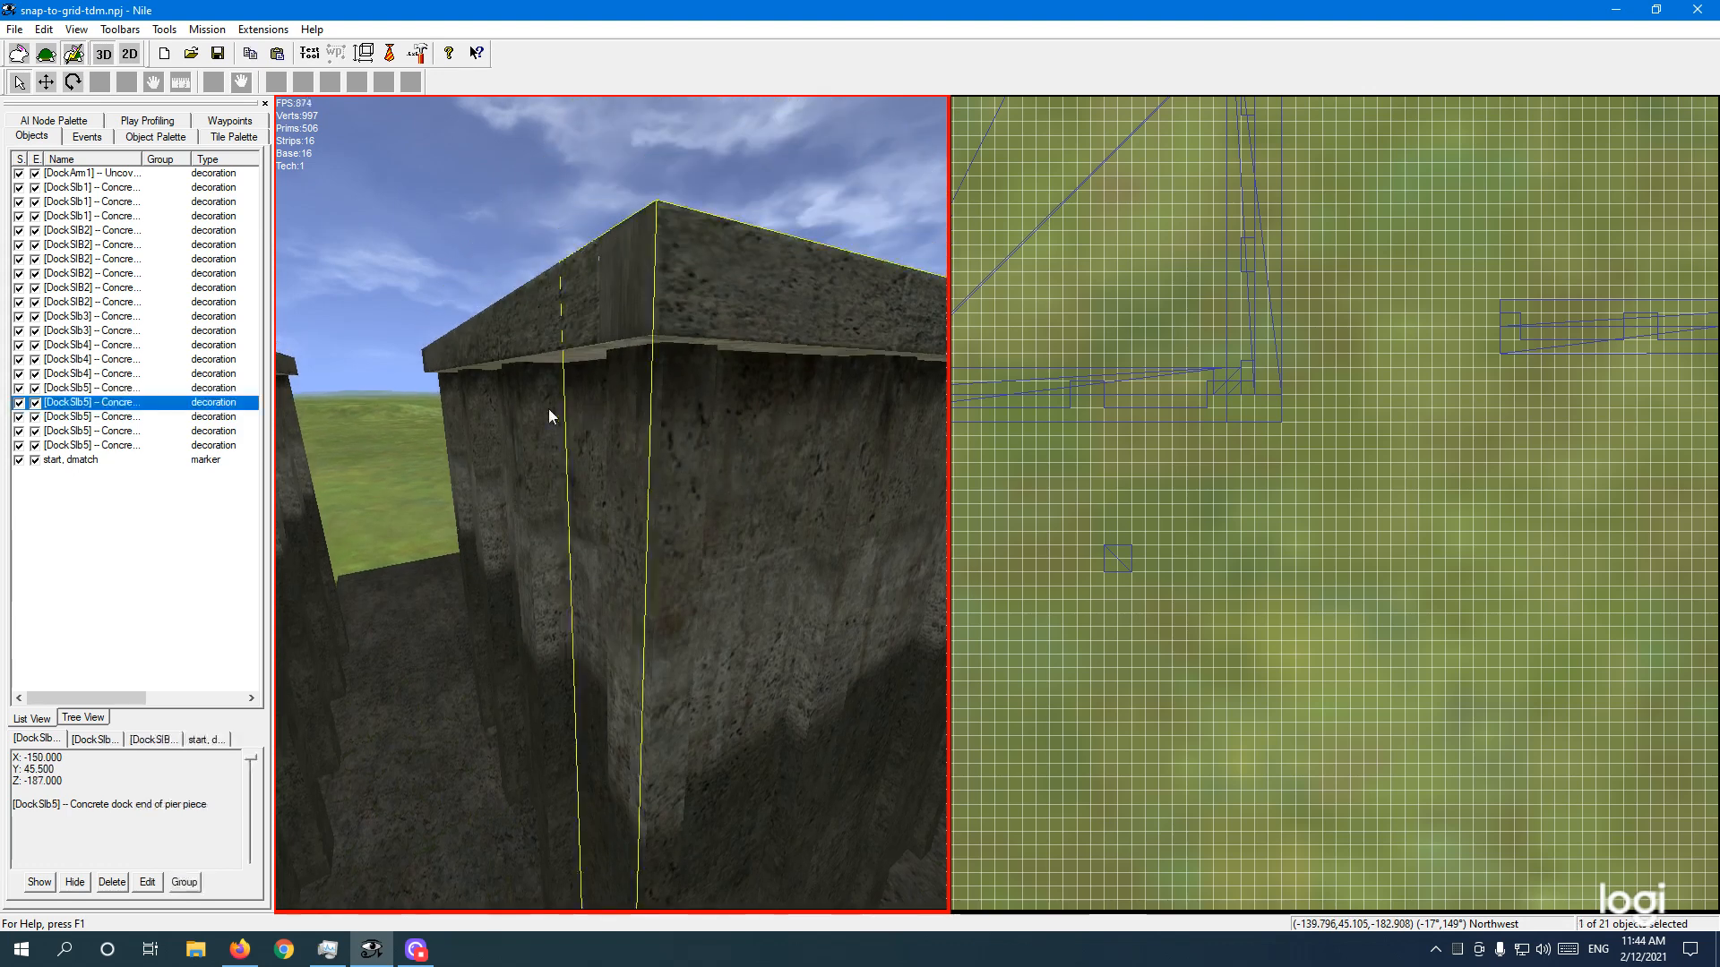
click(512, 421)
Step: Orbit past the pillar to inspect the dock walls, deselecting the straight and end-of-pier pieces
key(q)
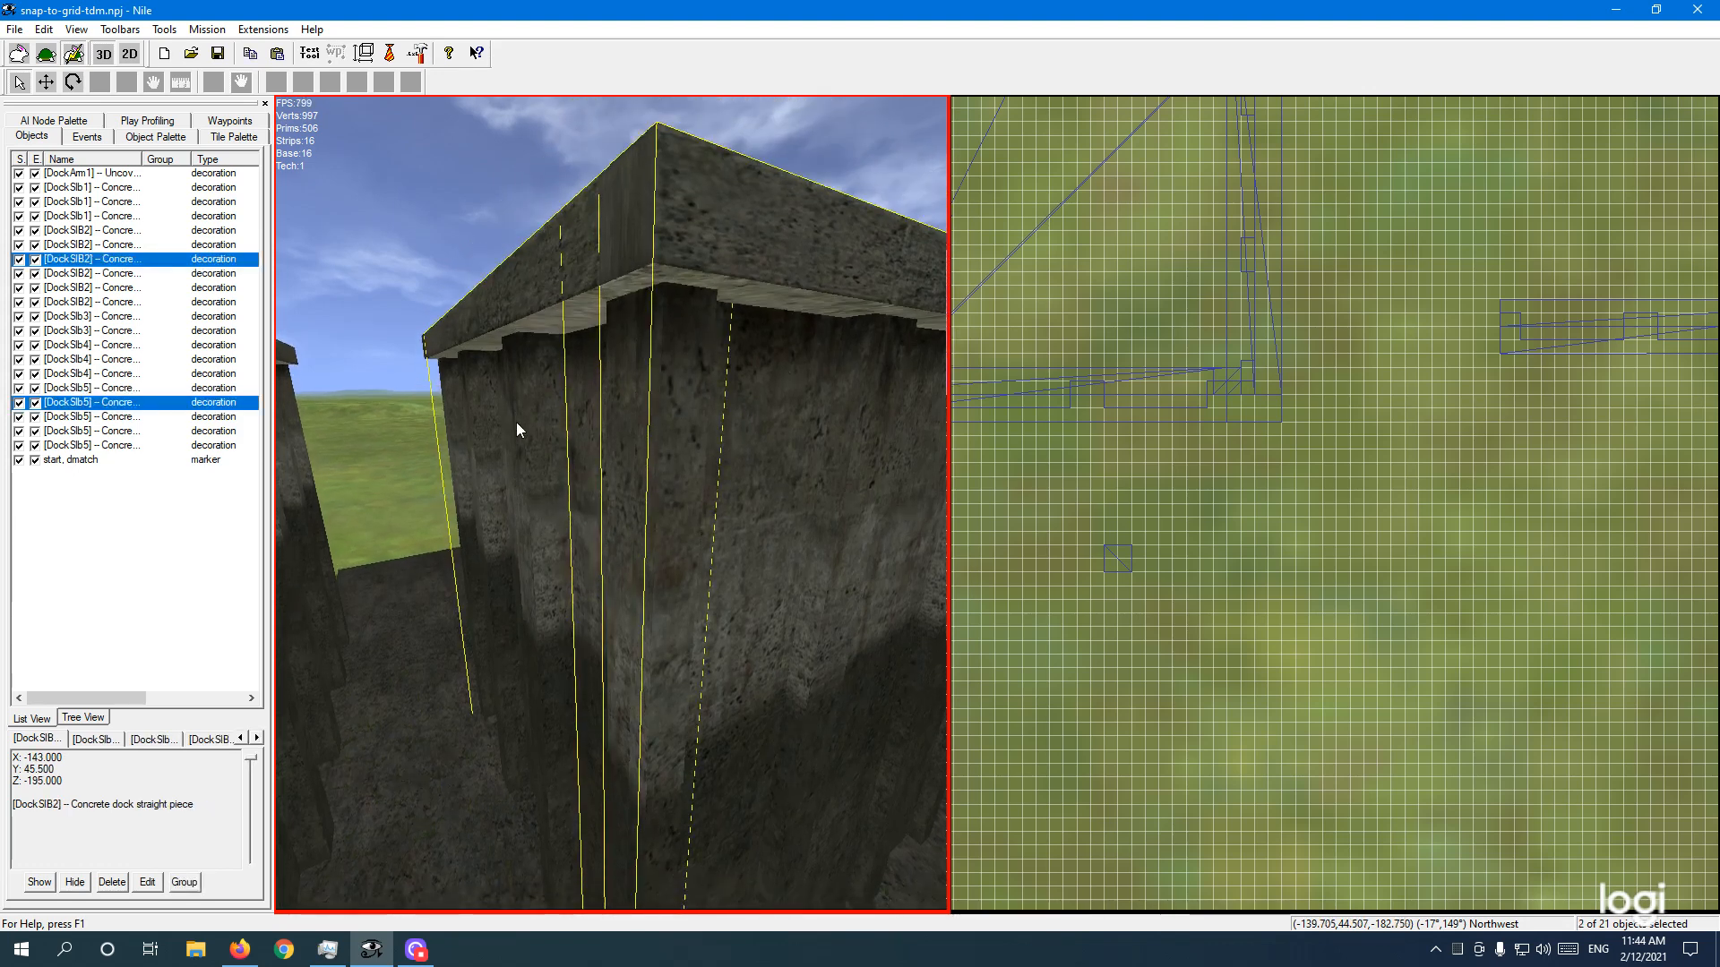
right_drag(525, 507, 600, 513)
key(s)
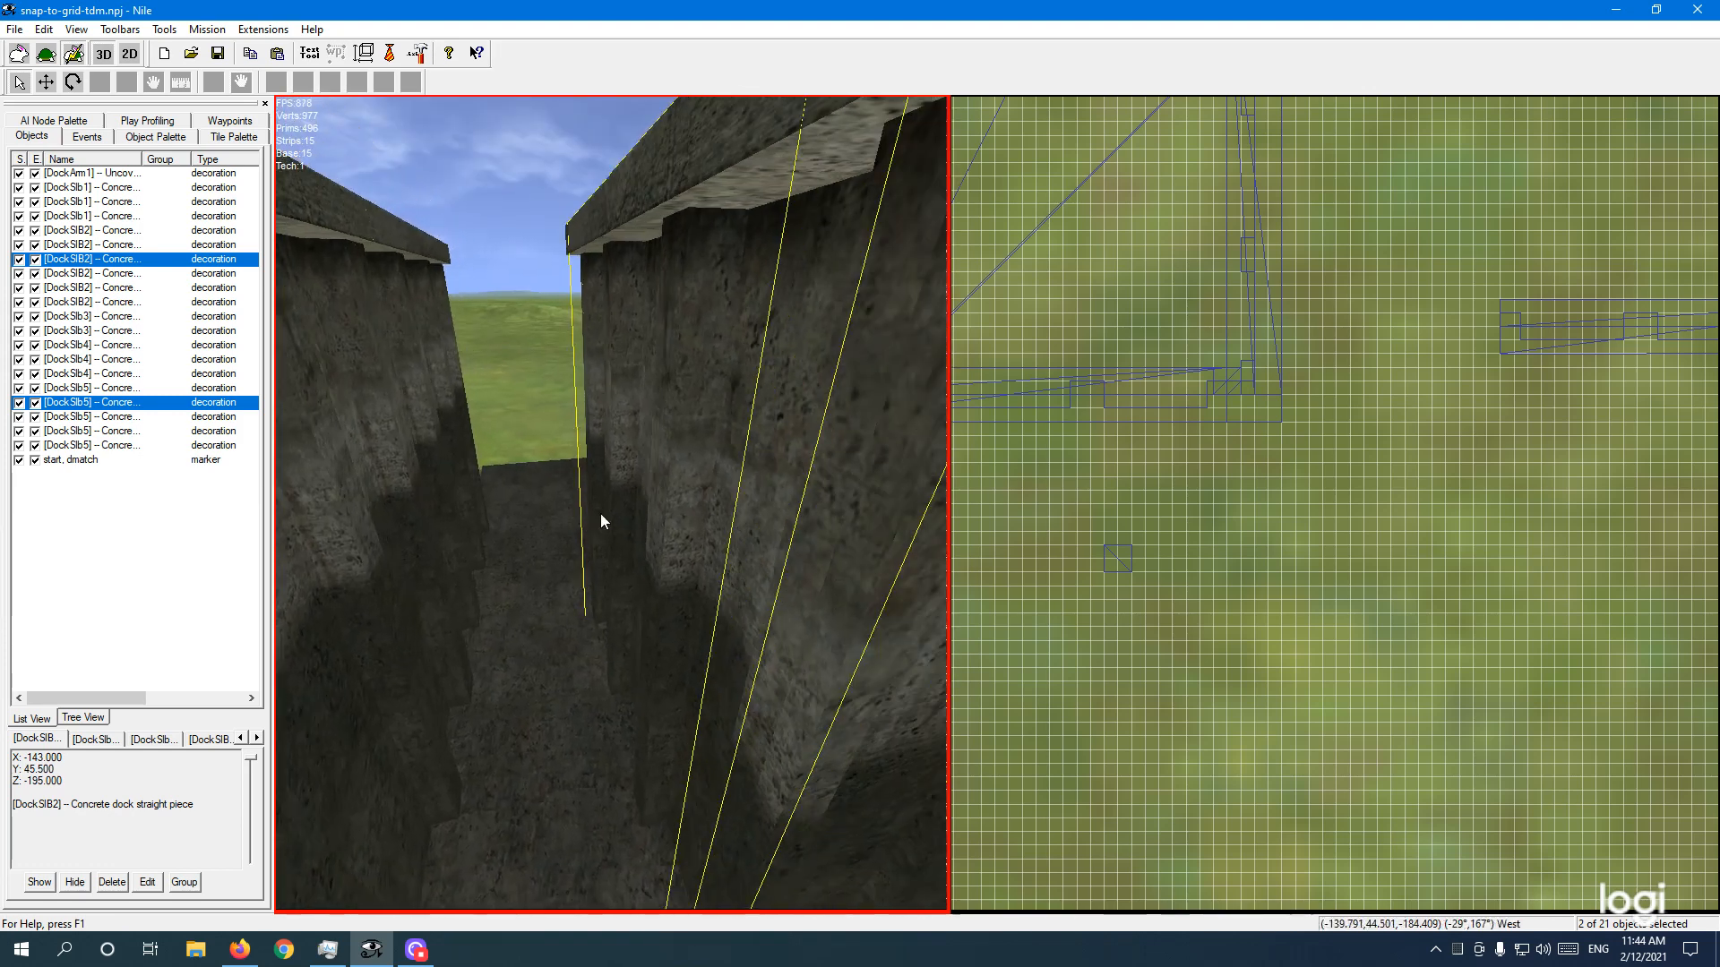
click(632, 501)
key(e)
key(d)
key(d)
key(e)
click(699, 570)
key(e)
right_drag(693, 572, 719, 578)
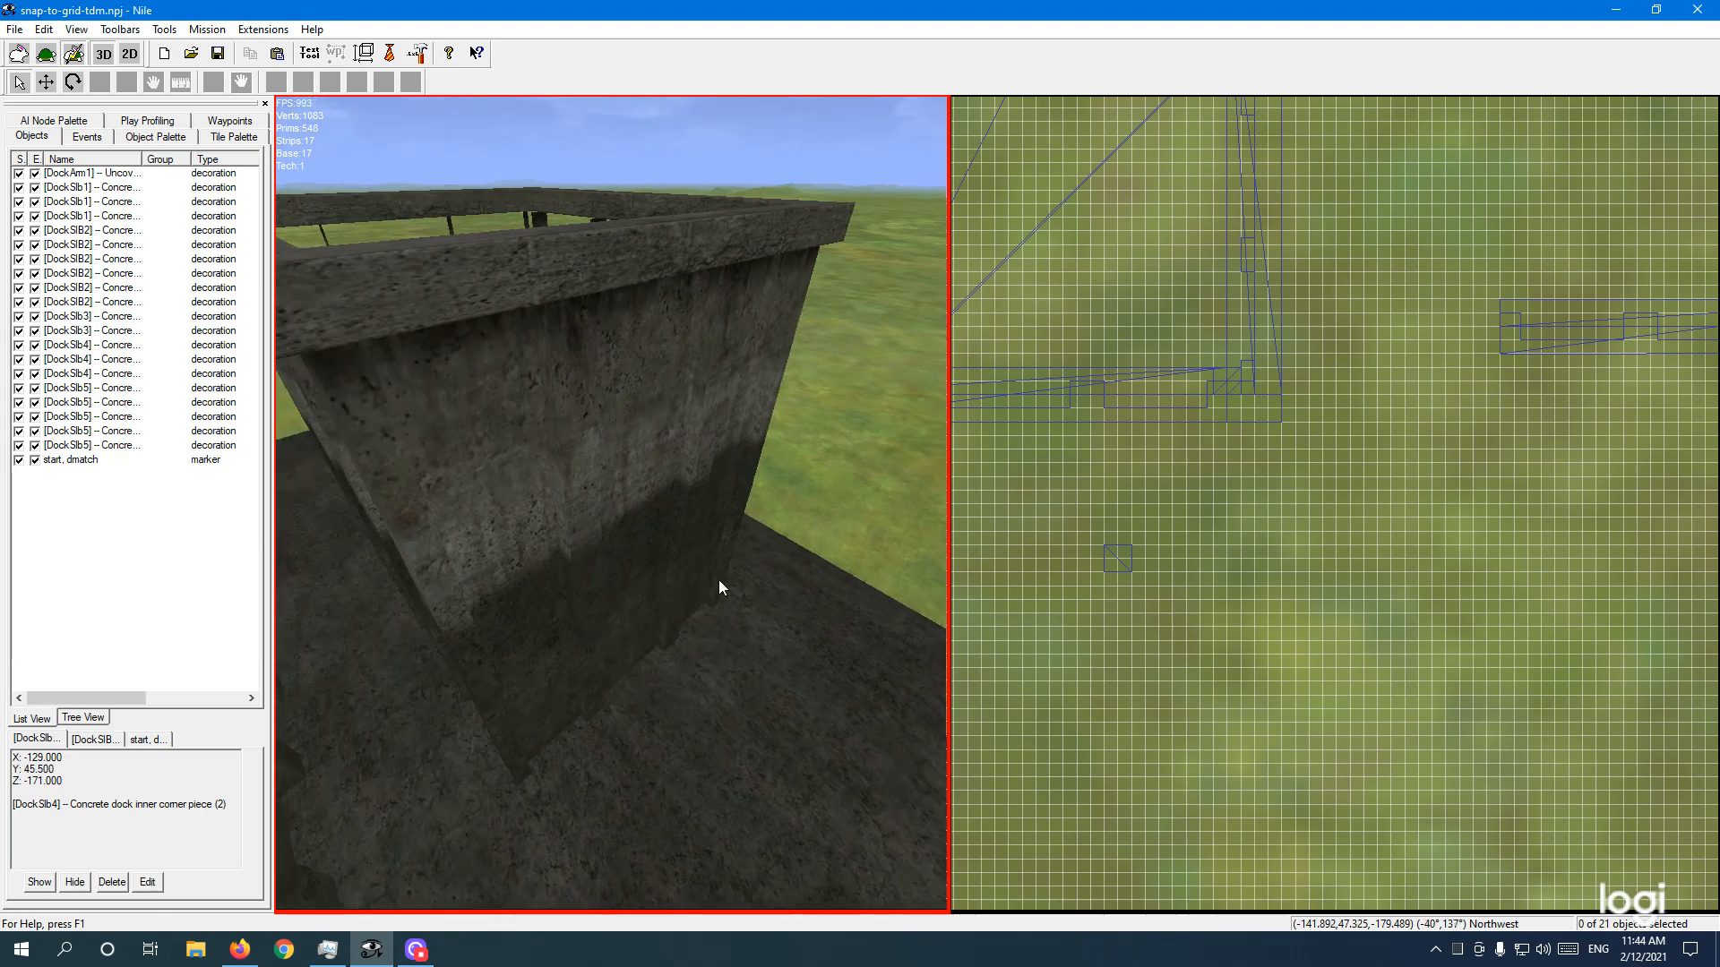
Step: Check the end-of-pier piece, then turn south and select the straight wall piece at X -135, Z -175
click(599, 498)
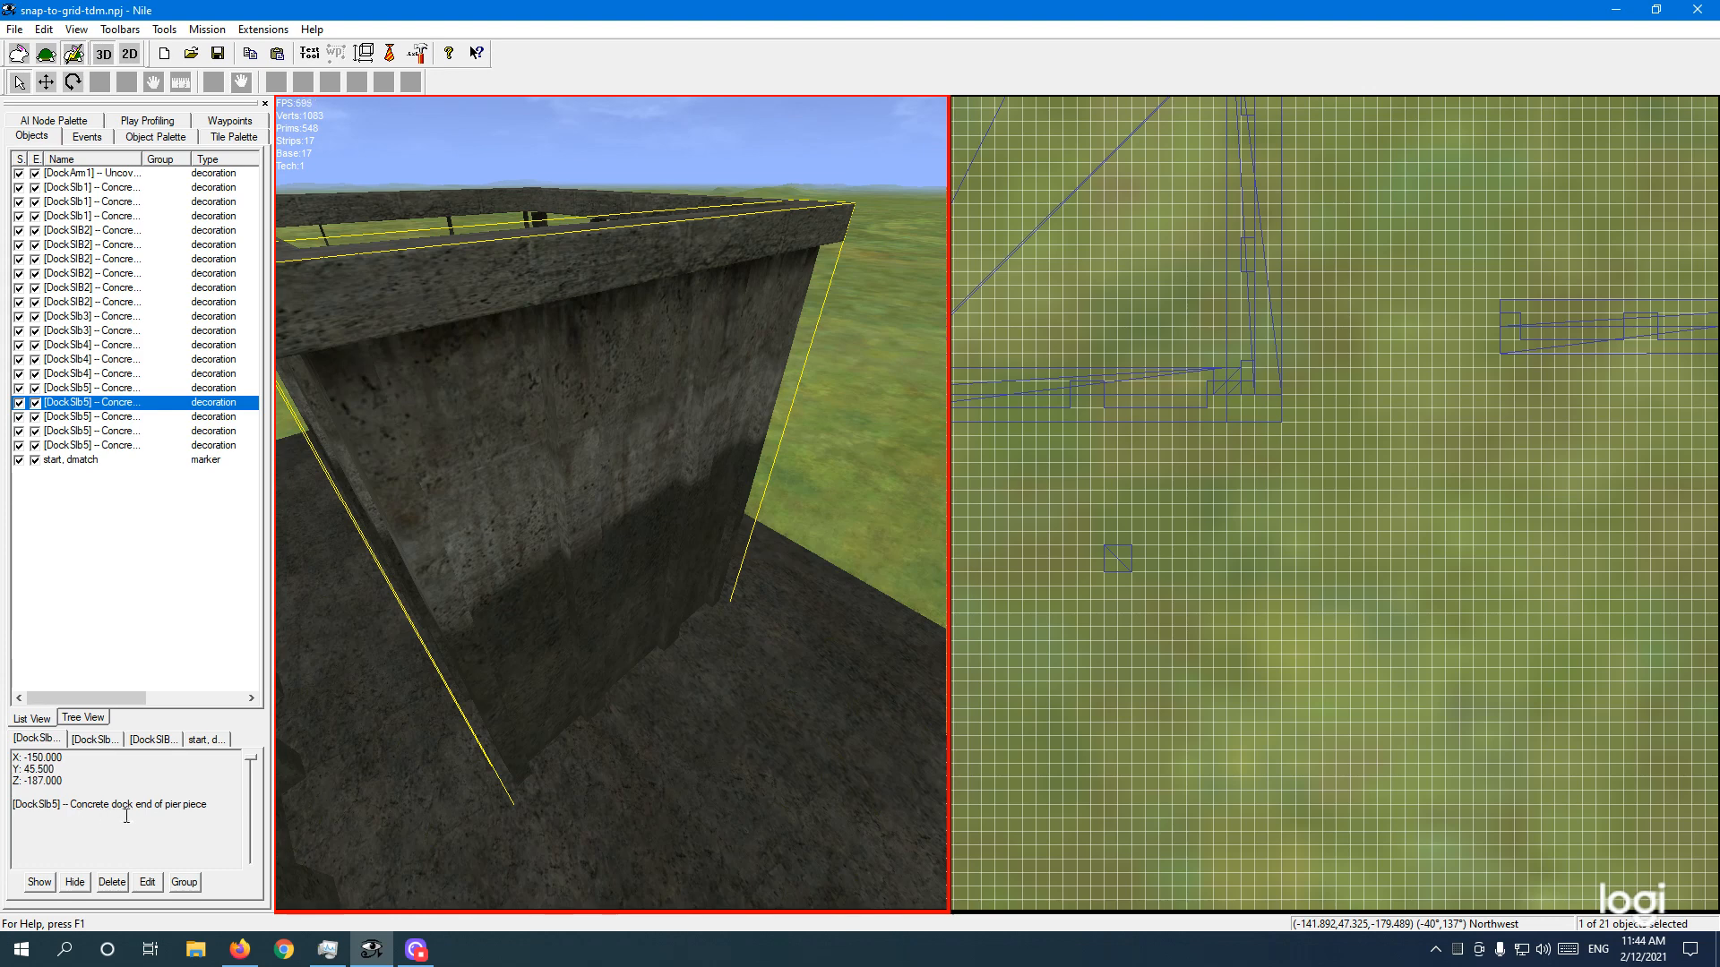
click(565, 538)
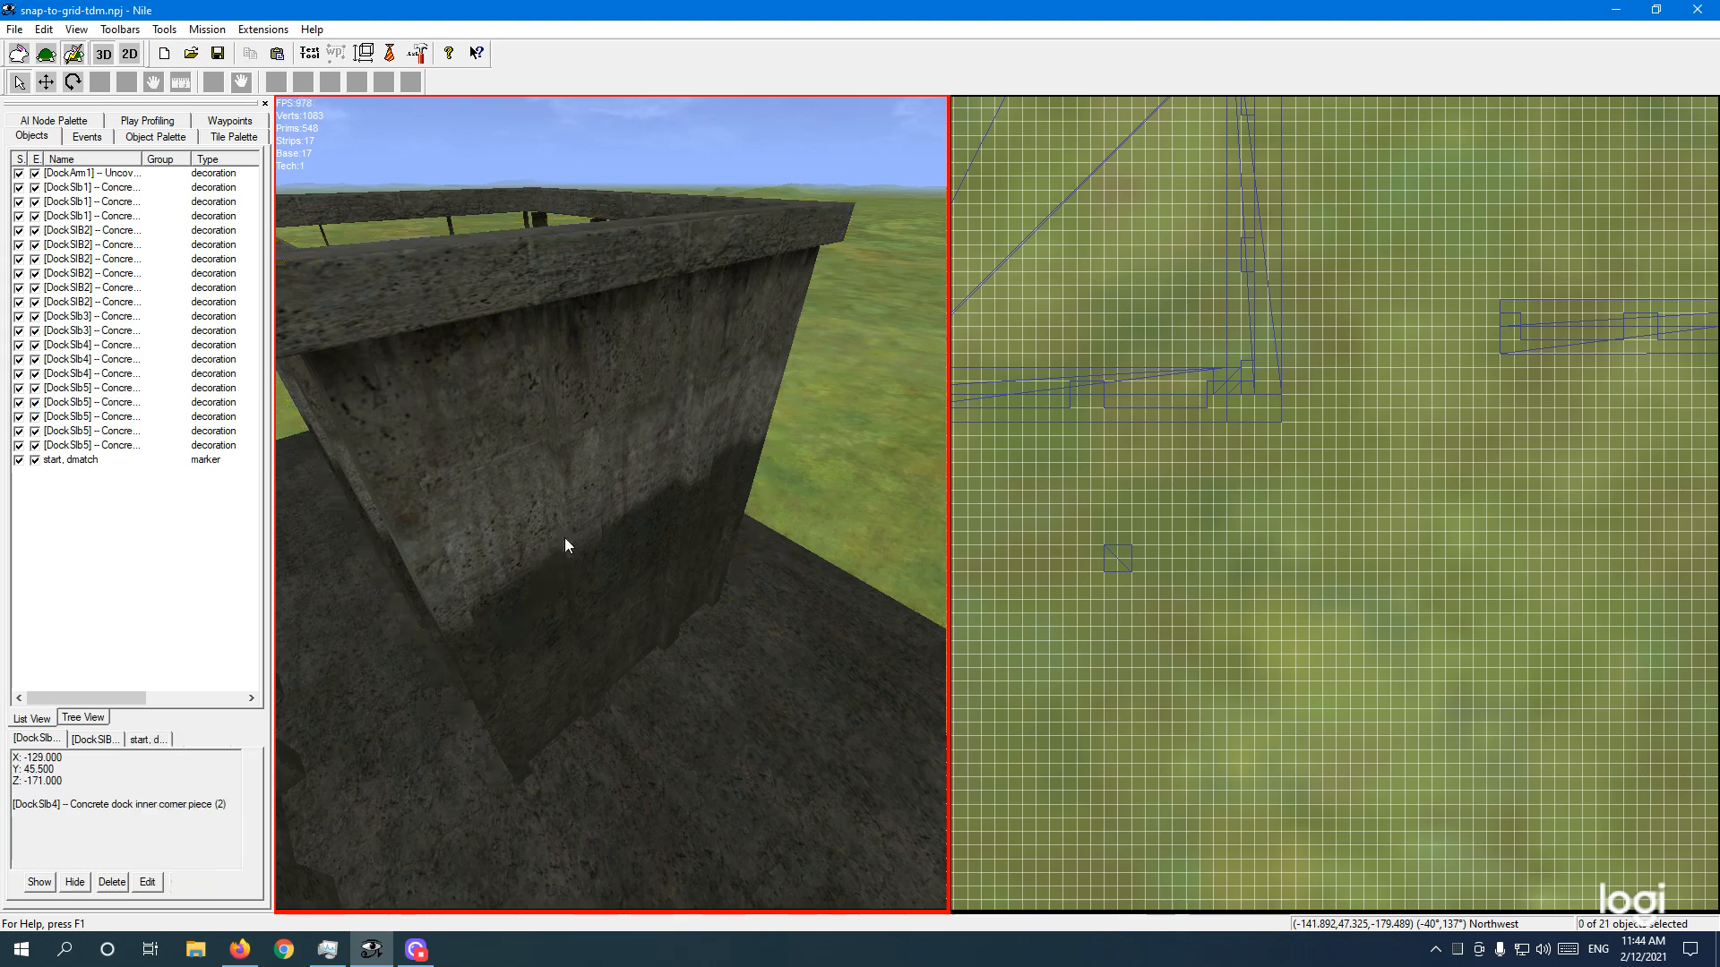
right_drag(610, 536, 547, 536)
key(d)
click(576, 522)
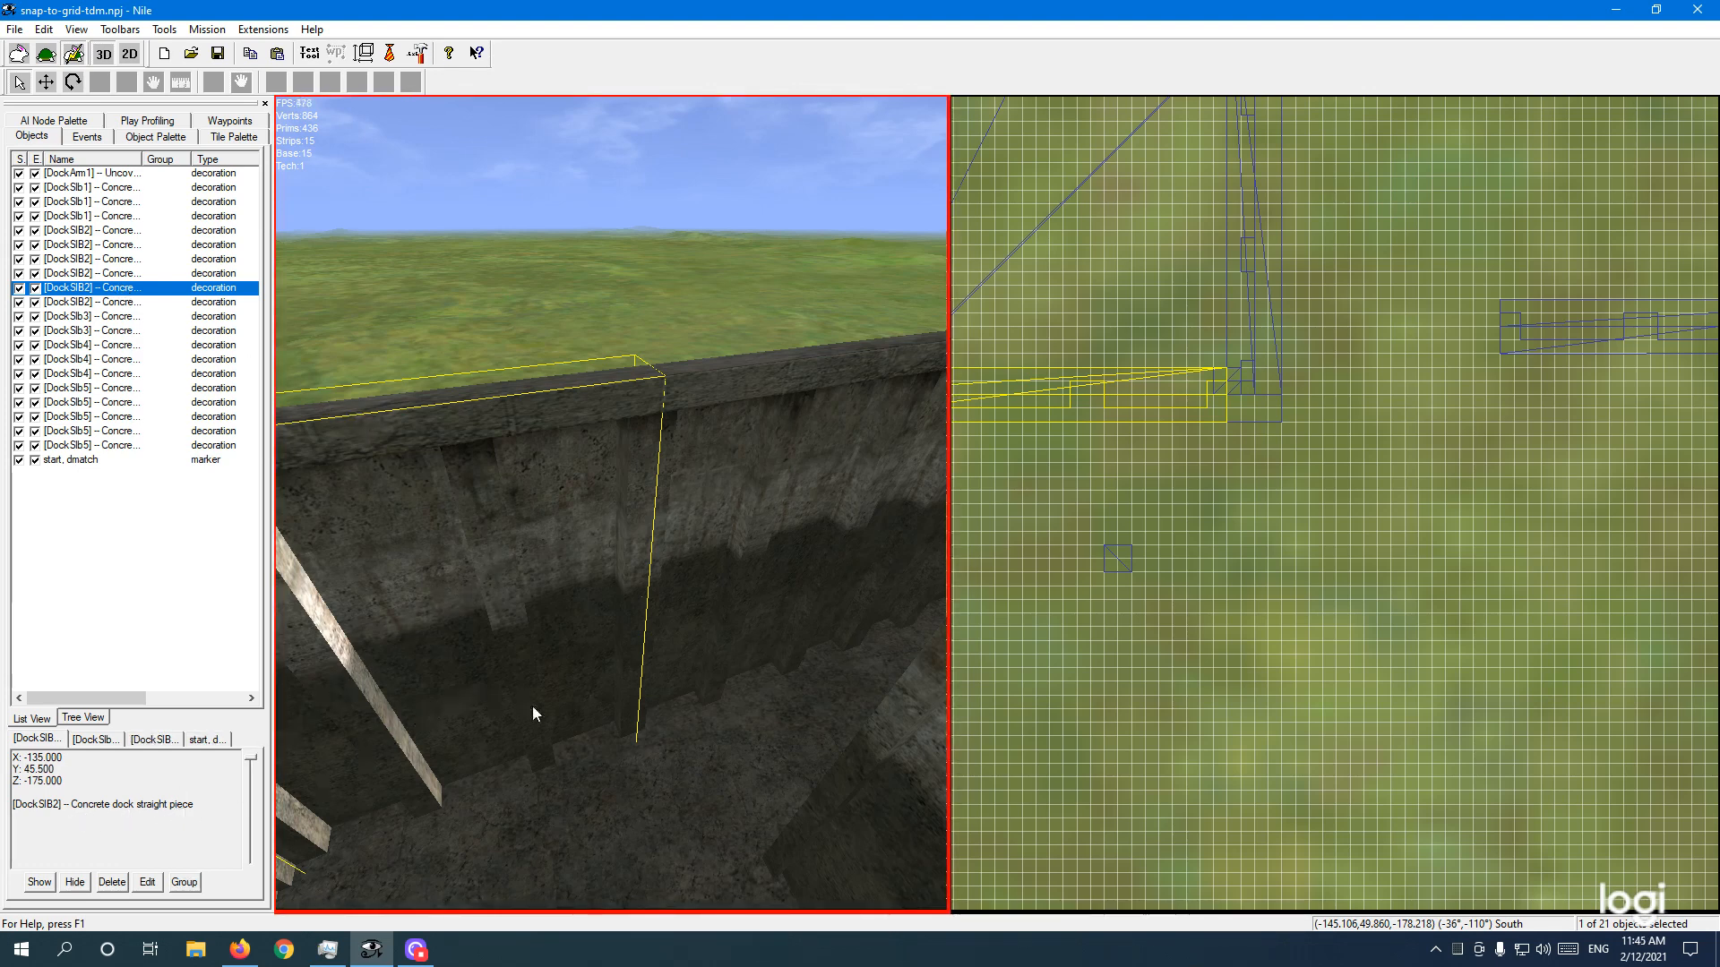
Step: Fly toward the wall seam, clear the straight piece and select the end-of-pier piece at X -150, Z -187
key(w)
key(d)
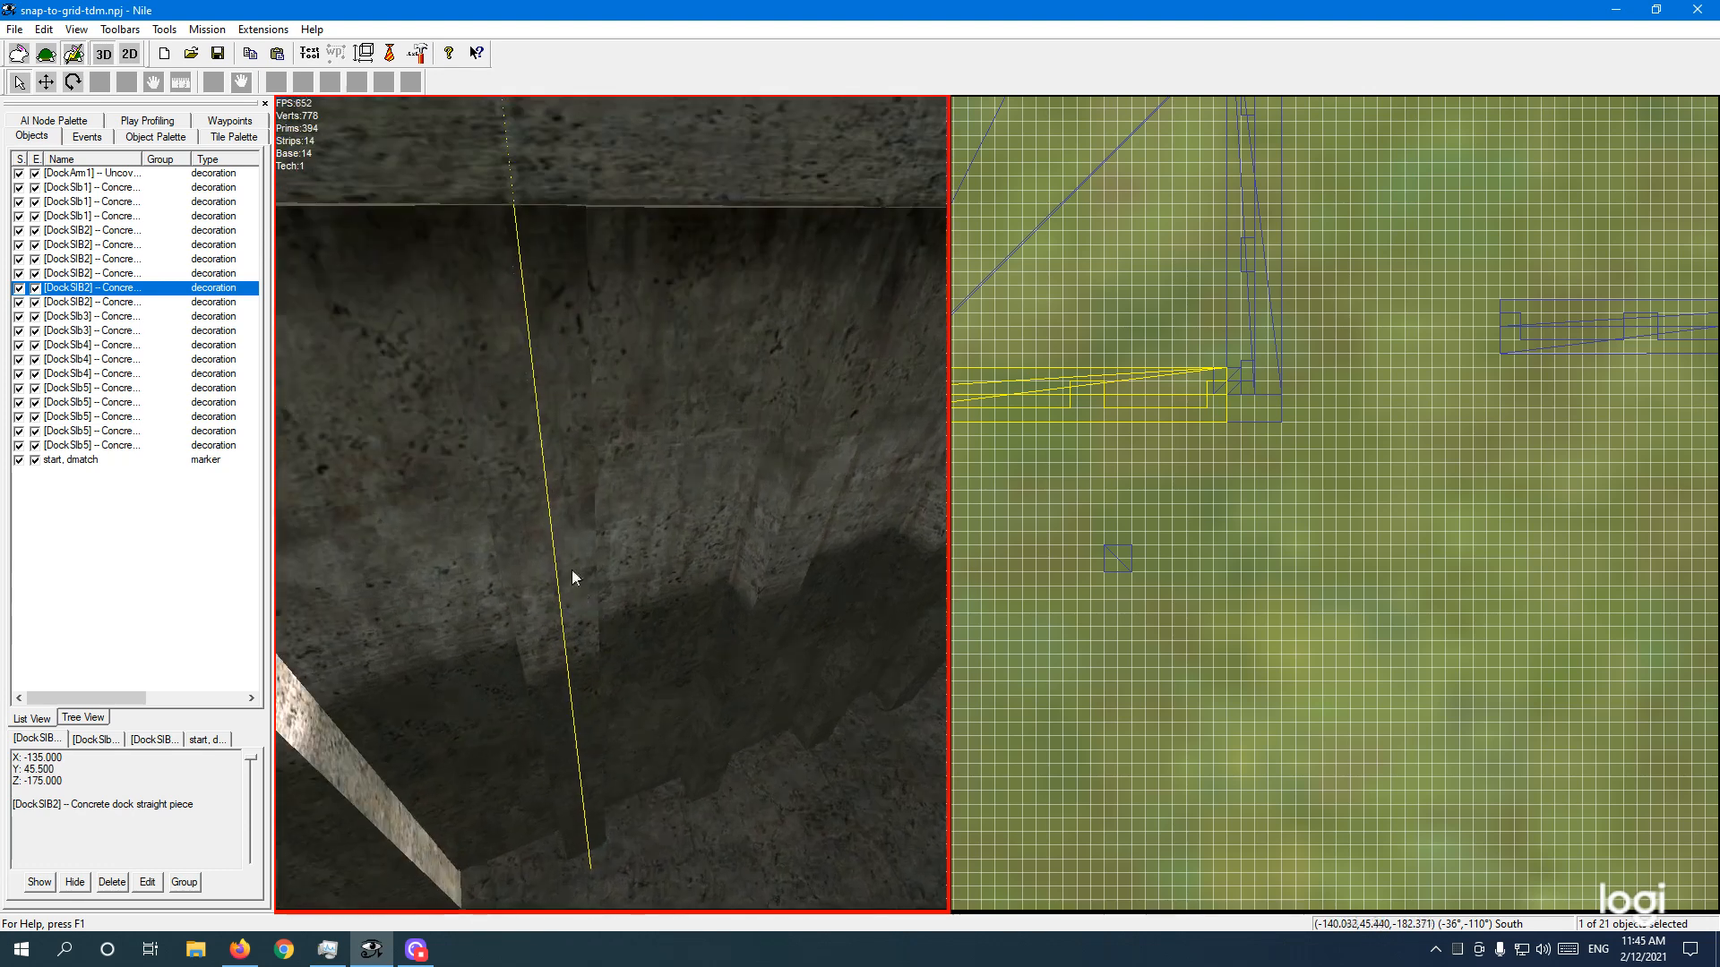
key(s)
right_drag(540, 557, 583, 562)
key(s)
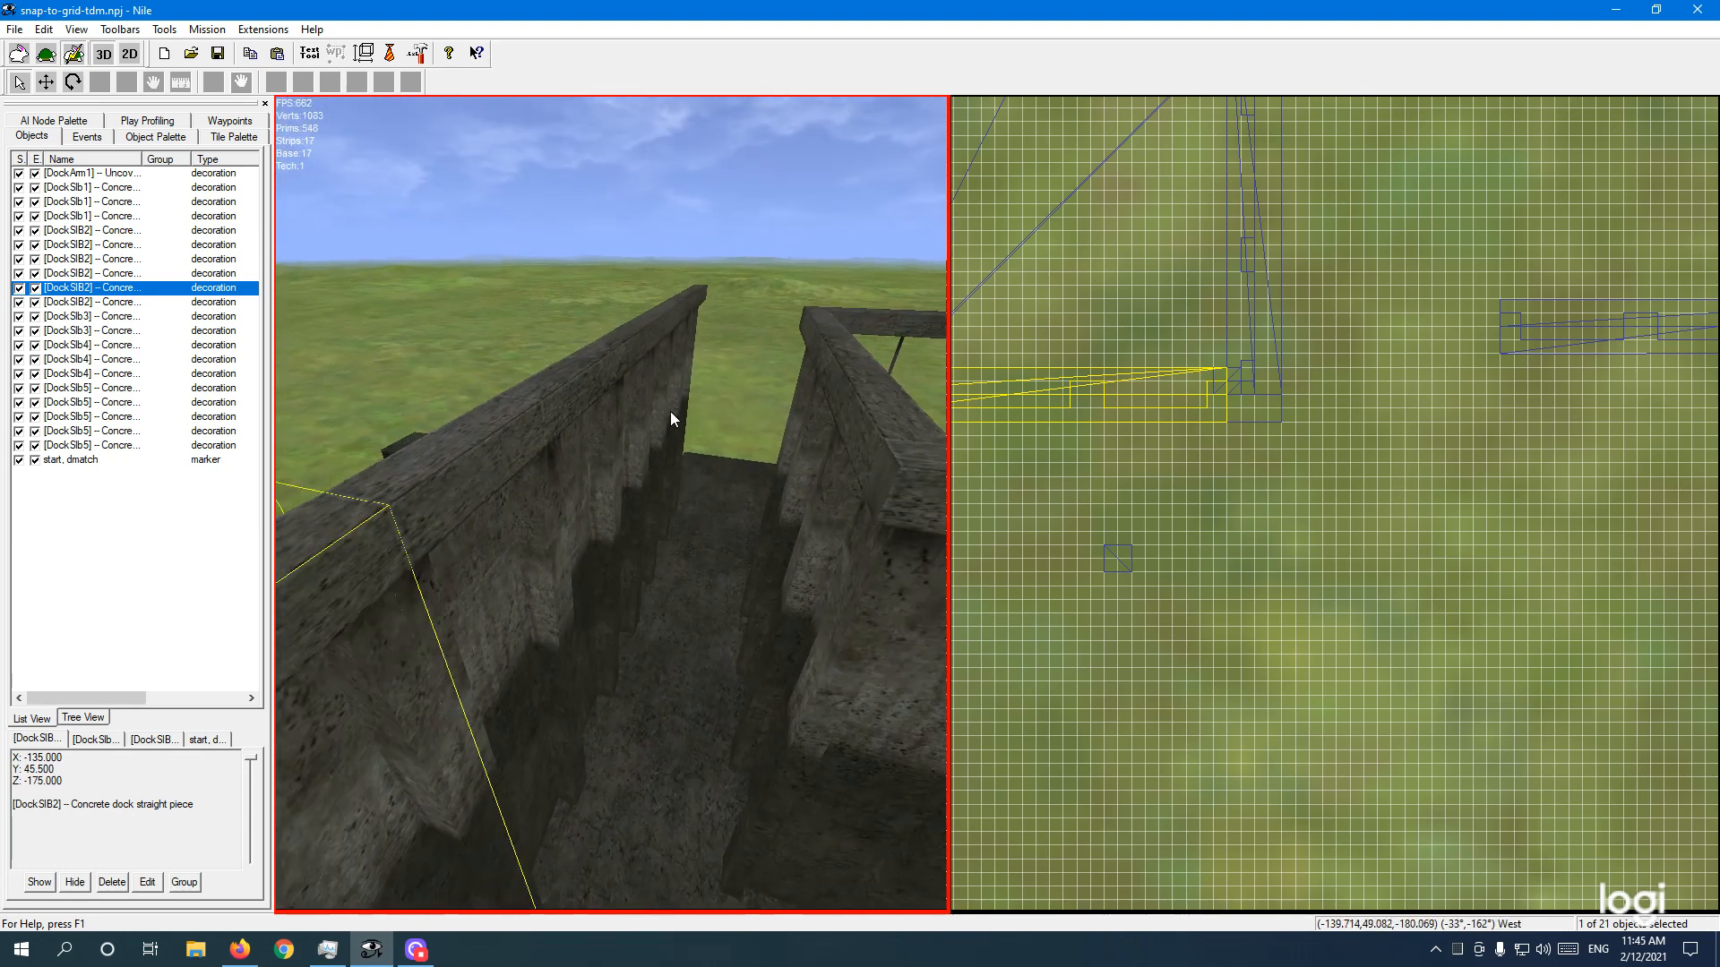
key(s)
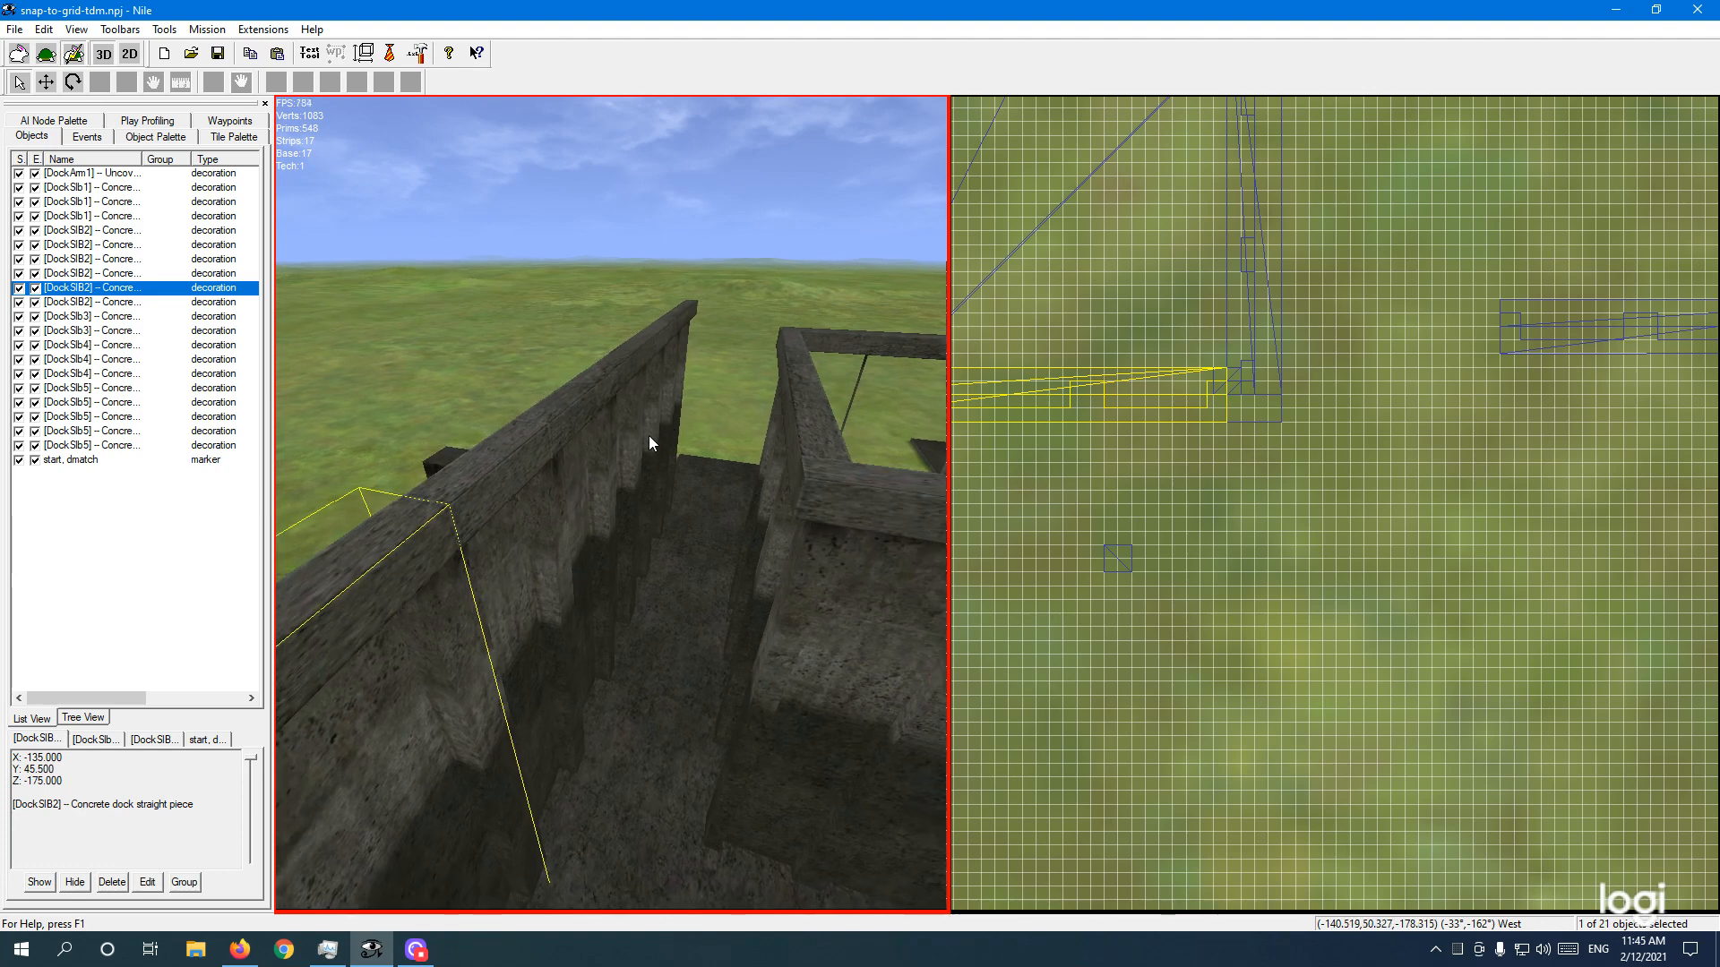
right_drag(663, 591, 706, 573)
key(w)
click(644, 564)
click(659, 488)
click(660, 488)
Step: Reselect the end-of-pier piece, then switch the selection to the straight piece on the left
click(647, 563)
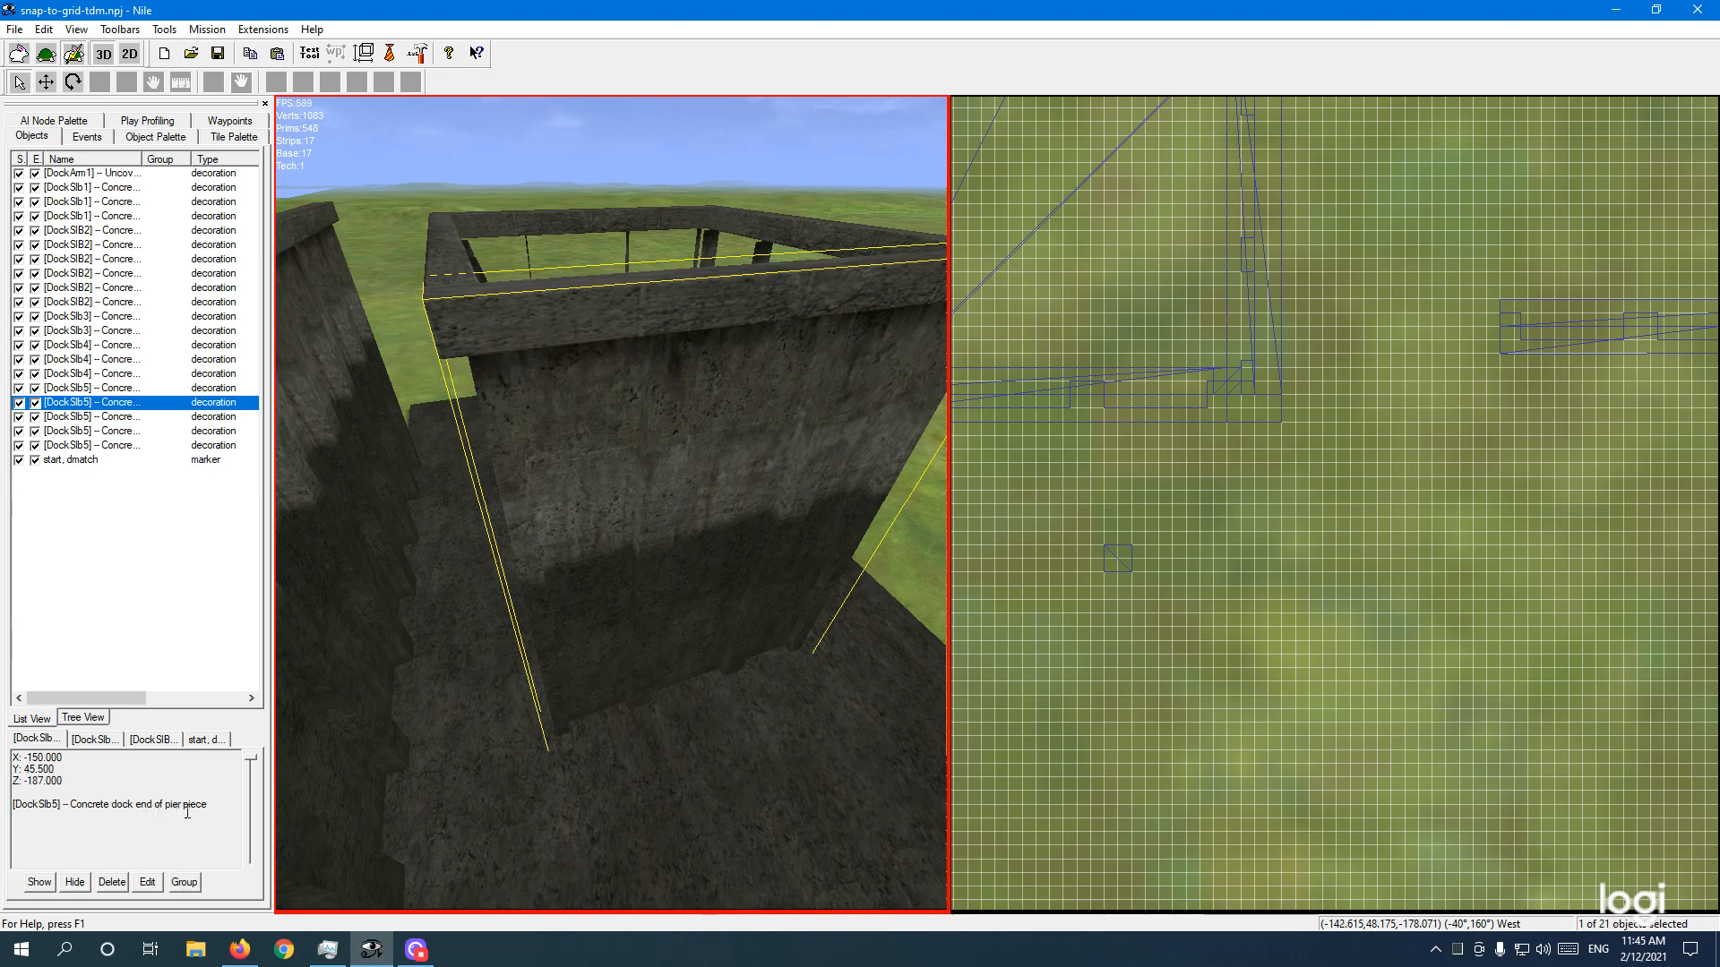
click(647, 498)
key(a)
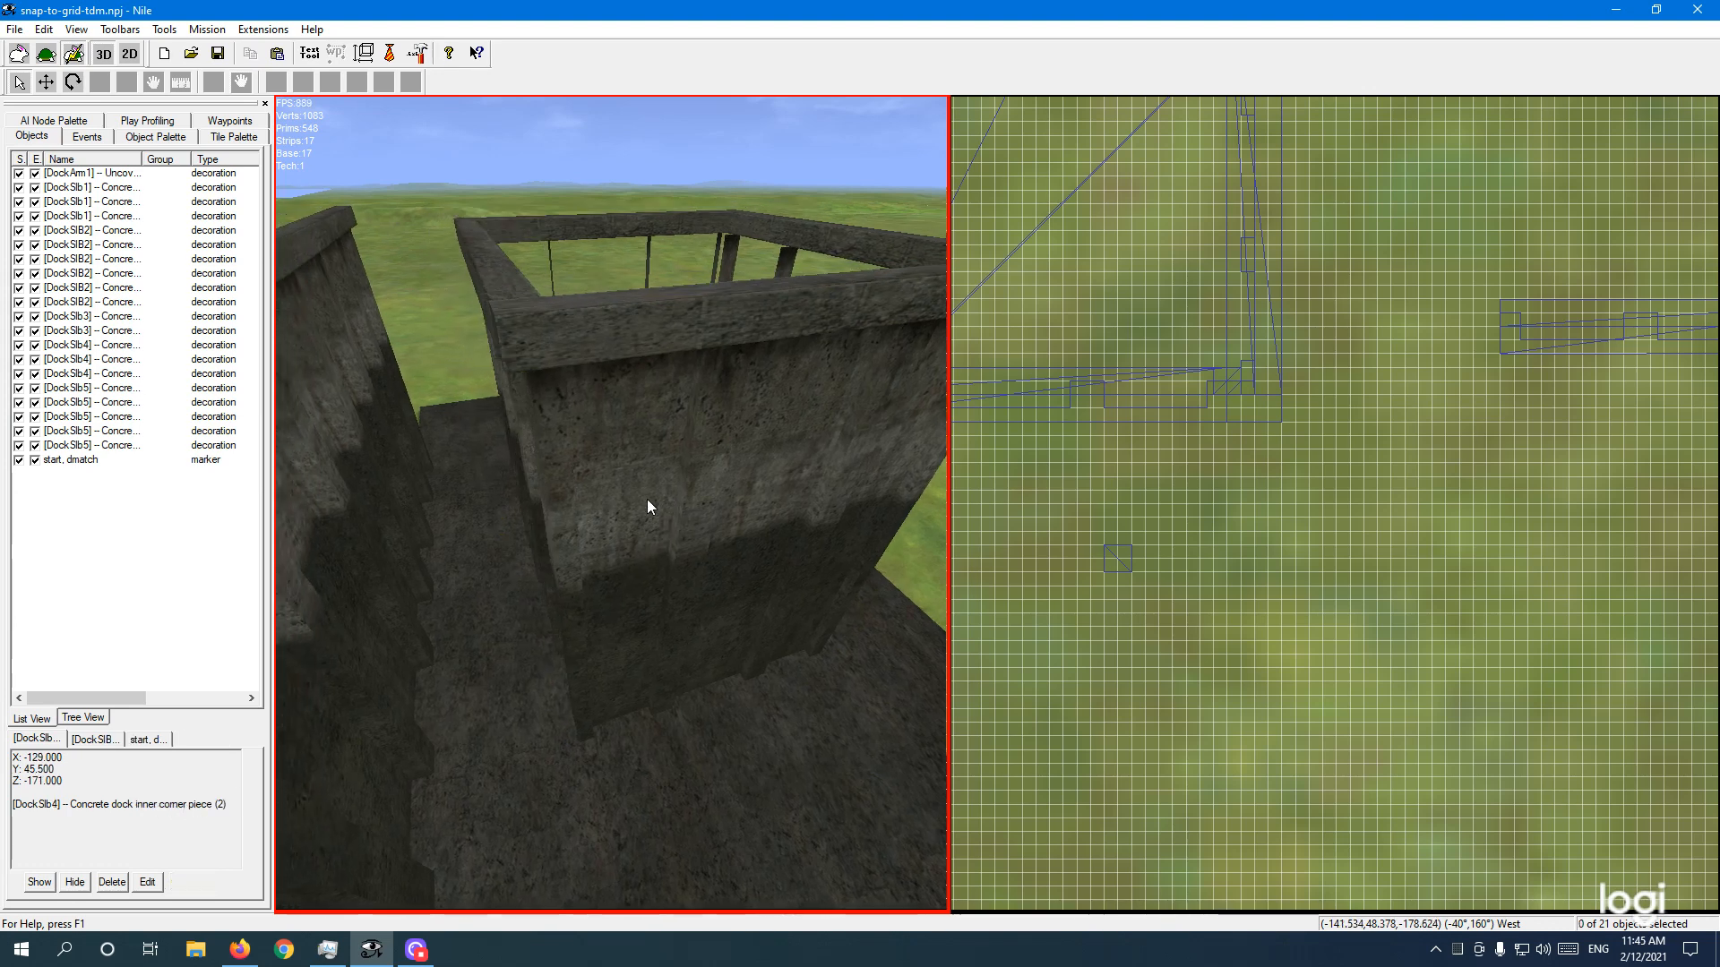
middle_drag(647, 498, 692, 535)
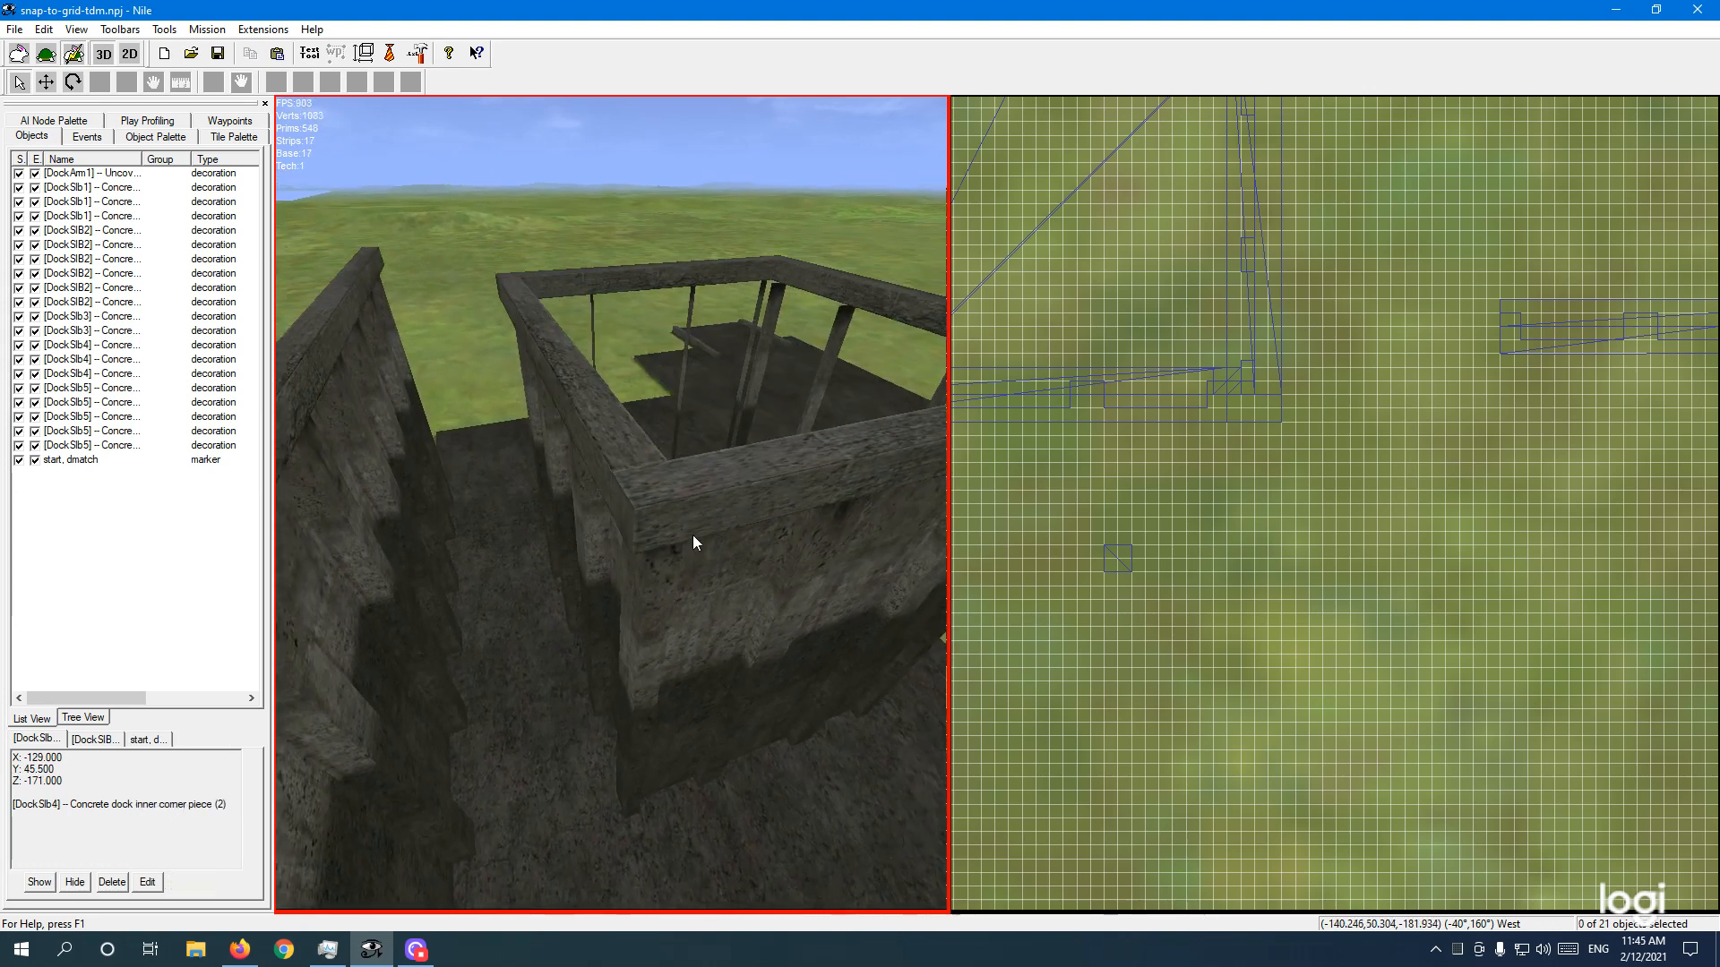
right_drag(713, 586, 710, 595)
click(653, 519)
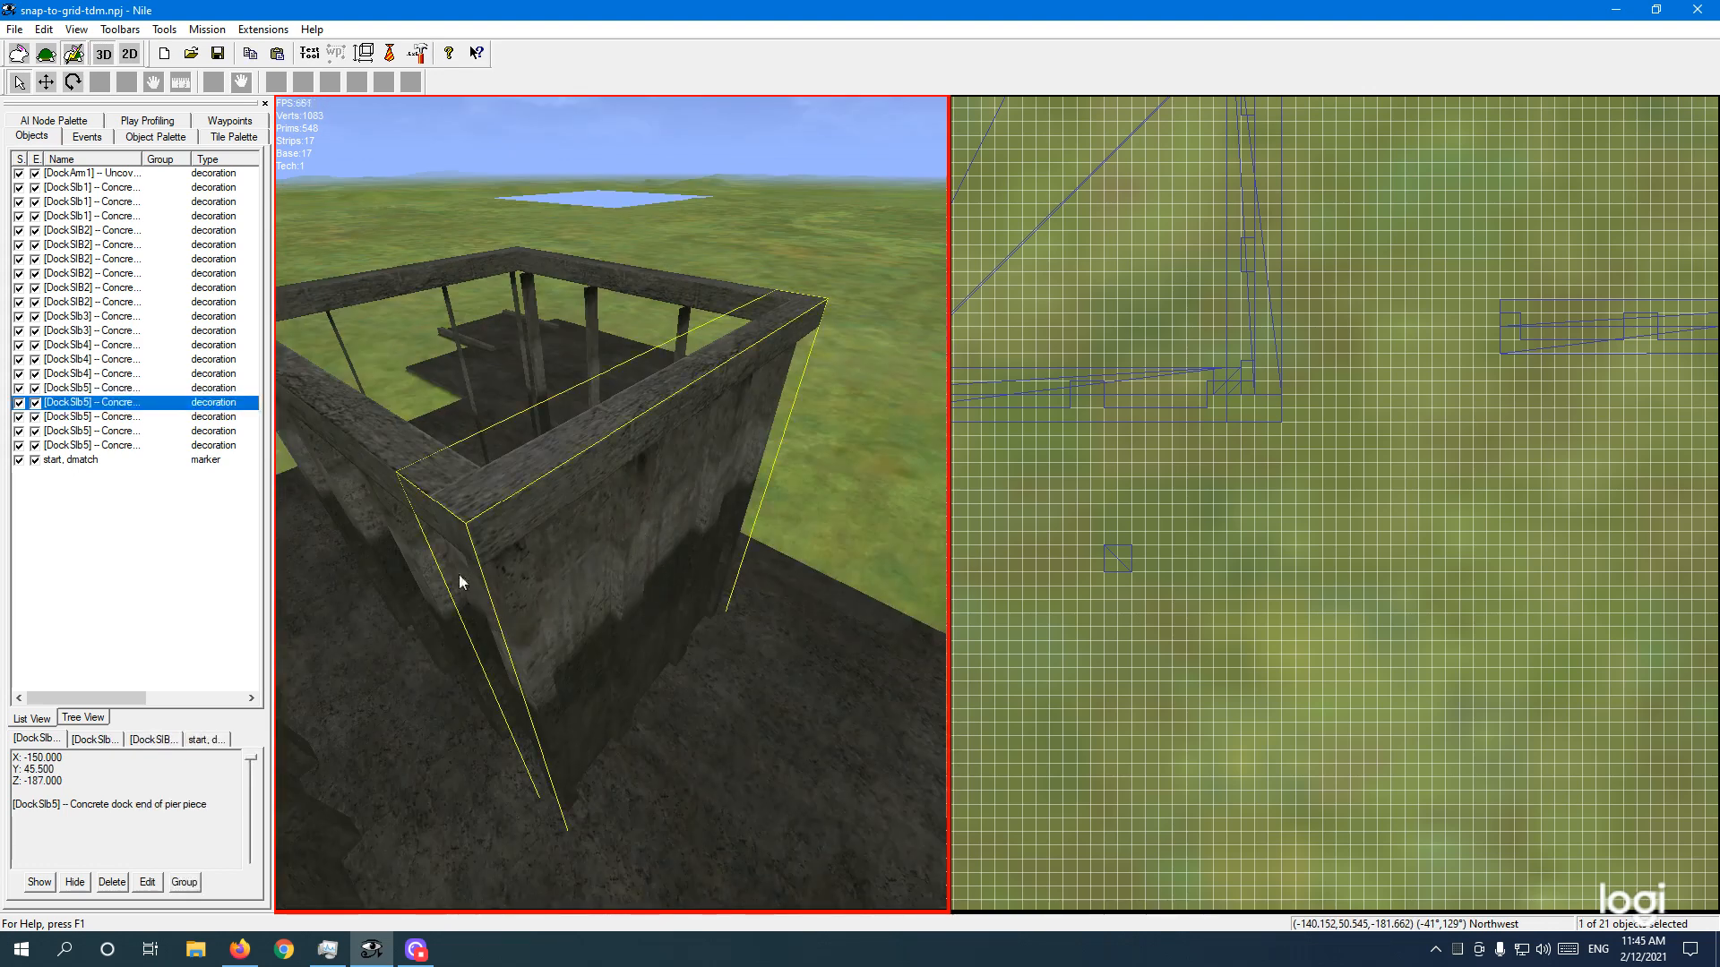
ctrl+click(343, 442)
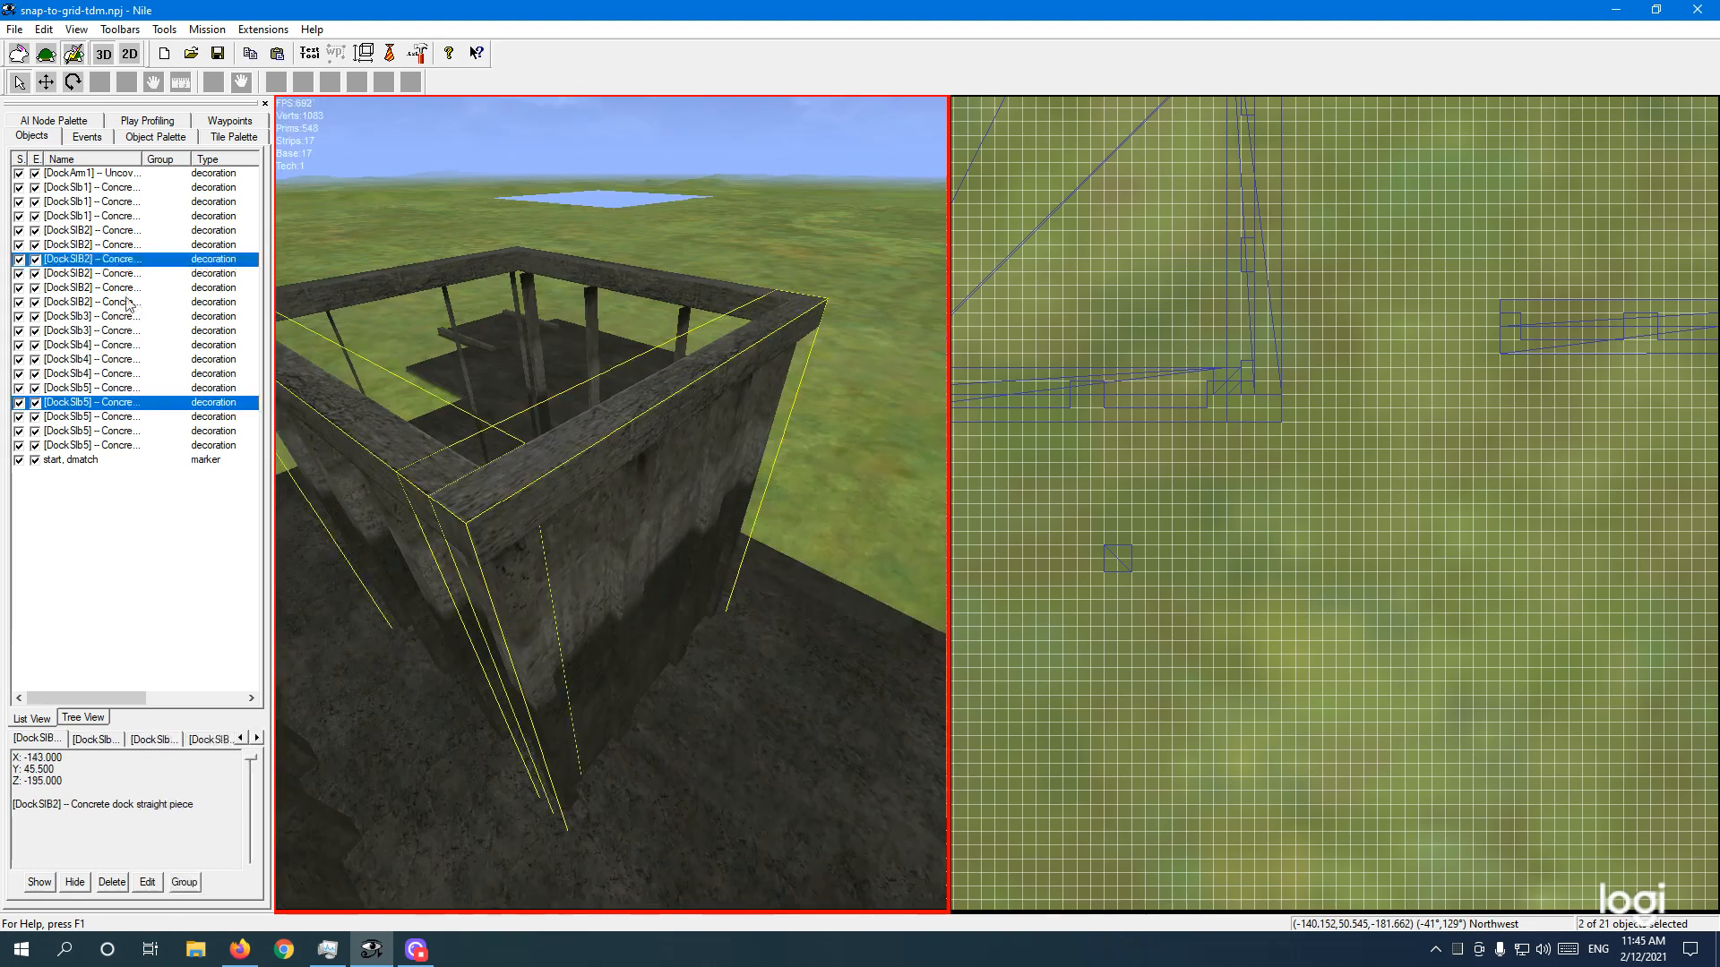
click(122, 260)
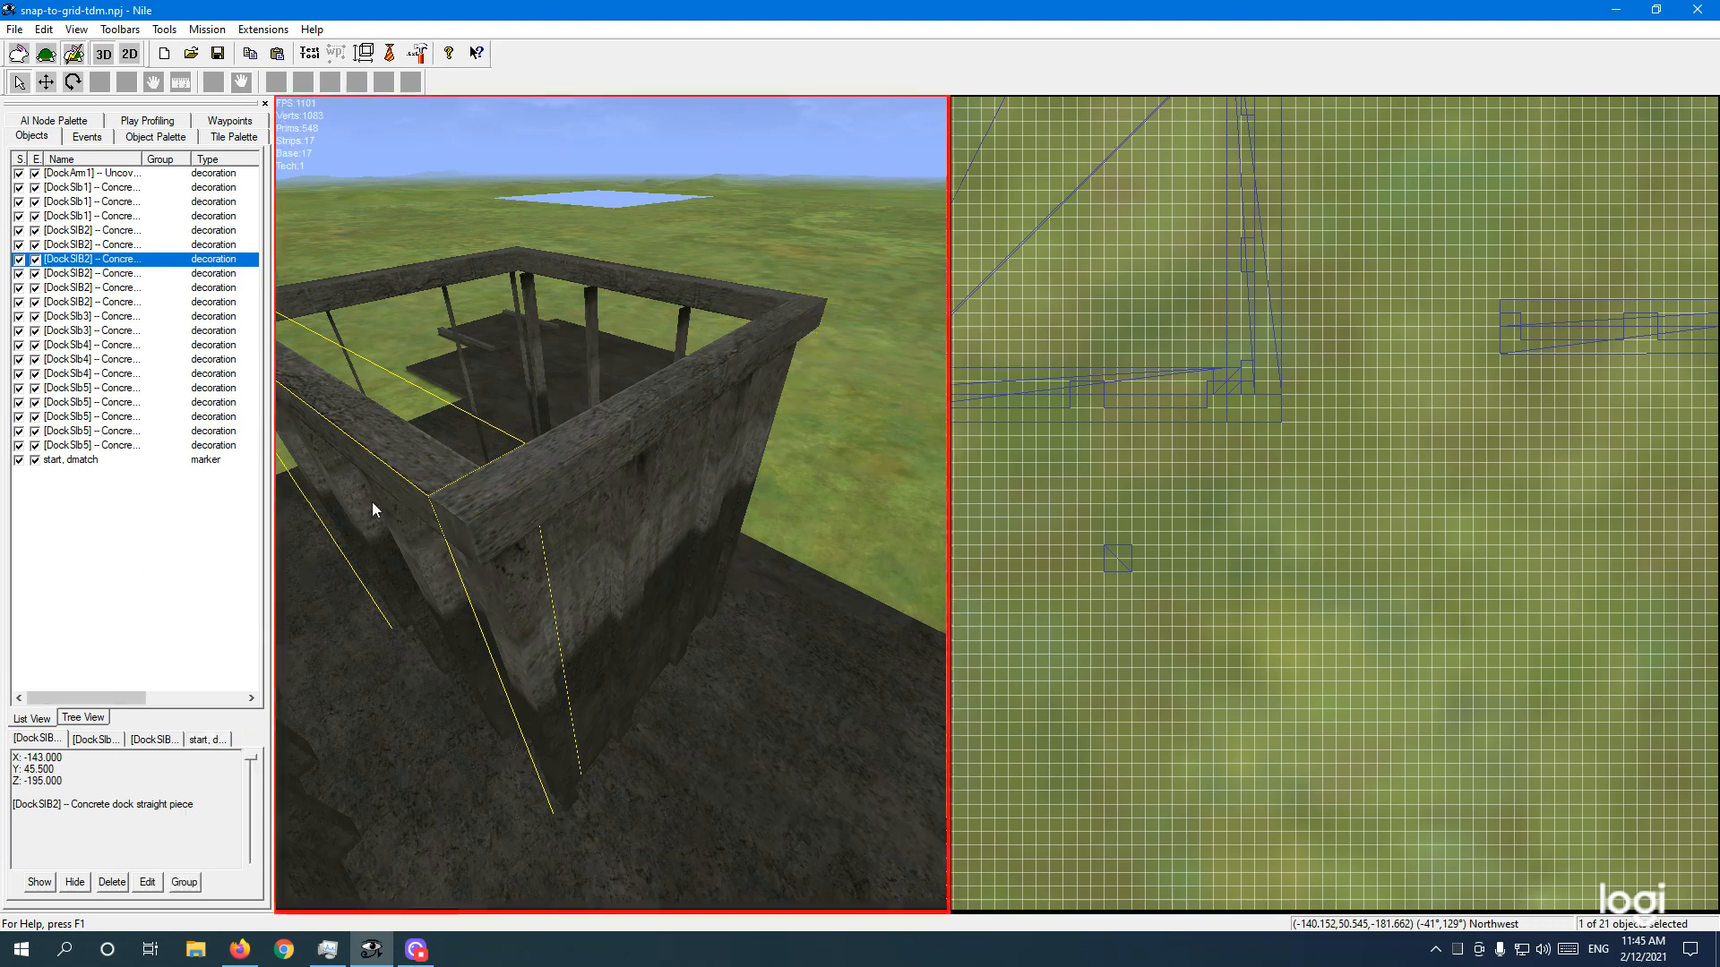
Step: Fly around the wall corner and select the outer corner piece at X -135, Z -166.5
key(w)
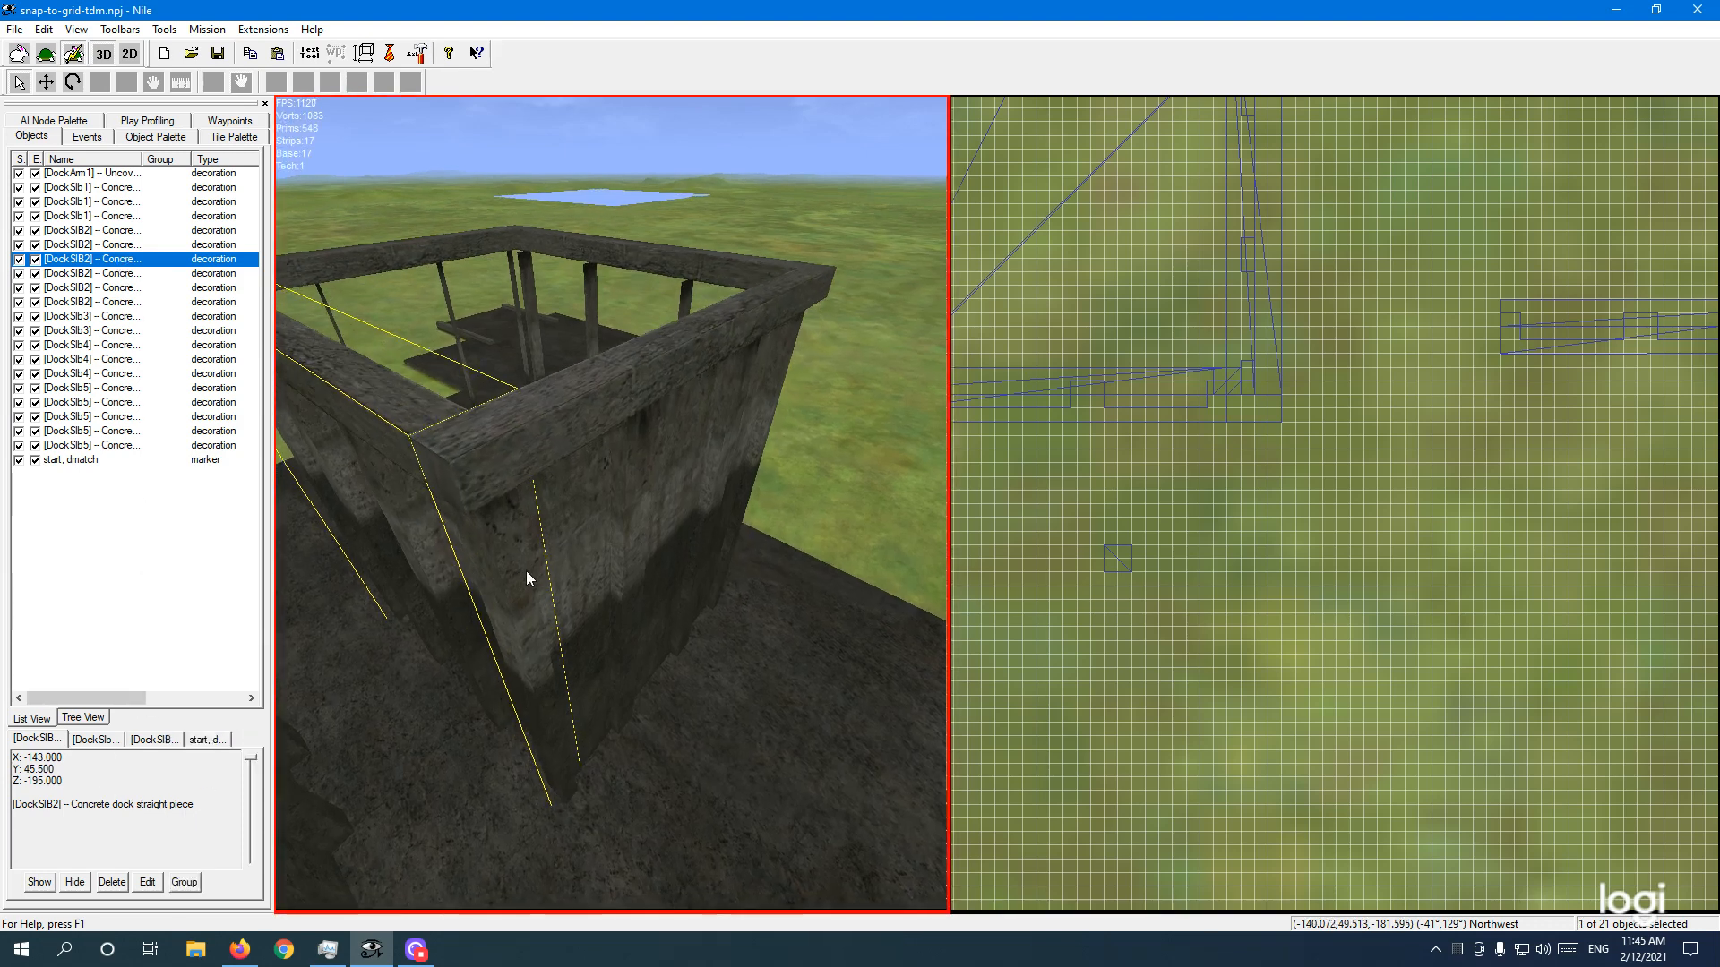
key(a)
click(604, 484)
right_drag(604, 484, 690, 530)
key(s)
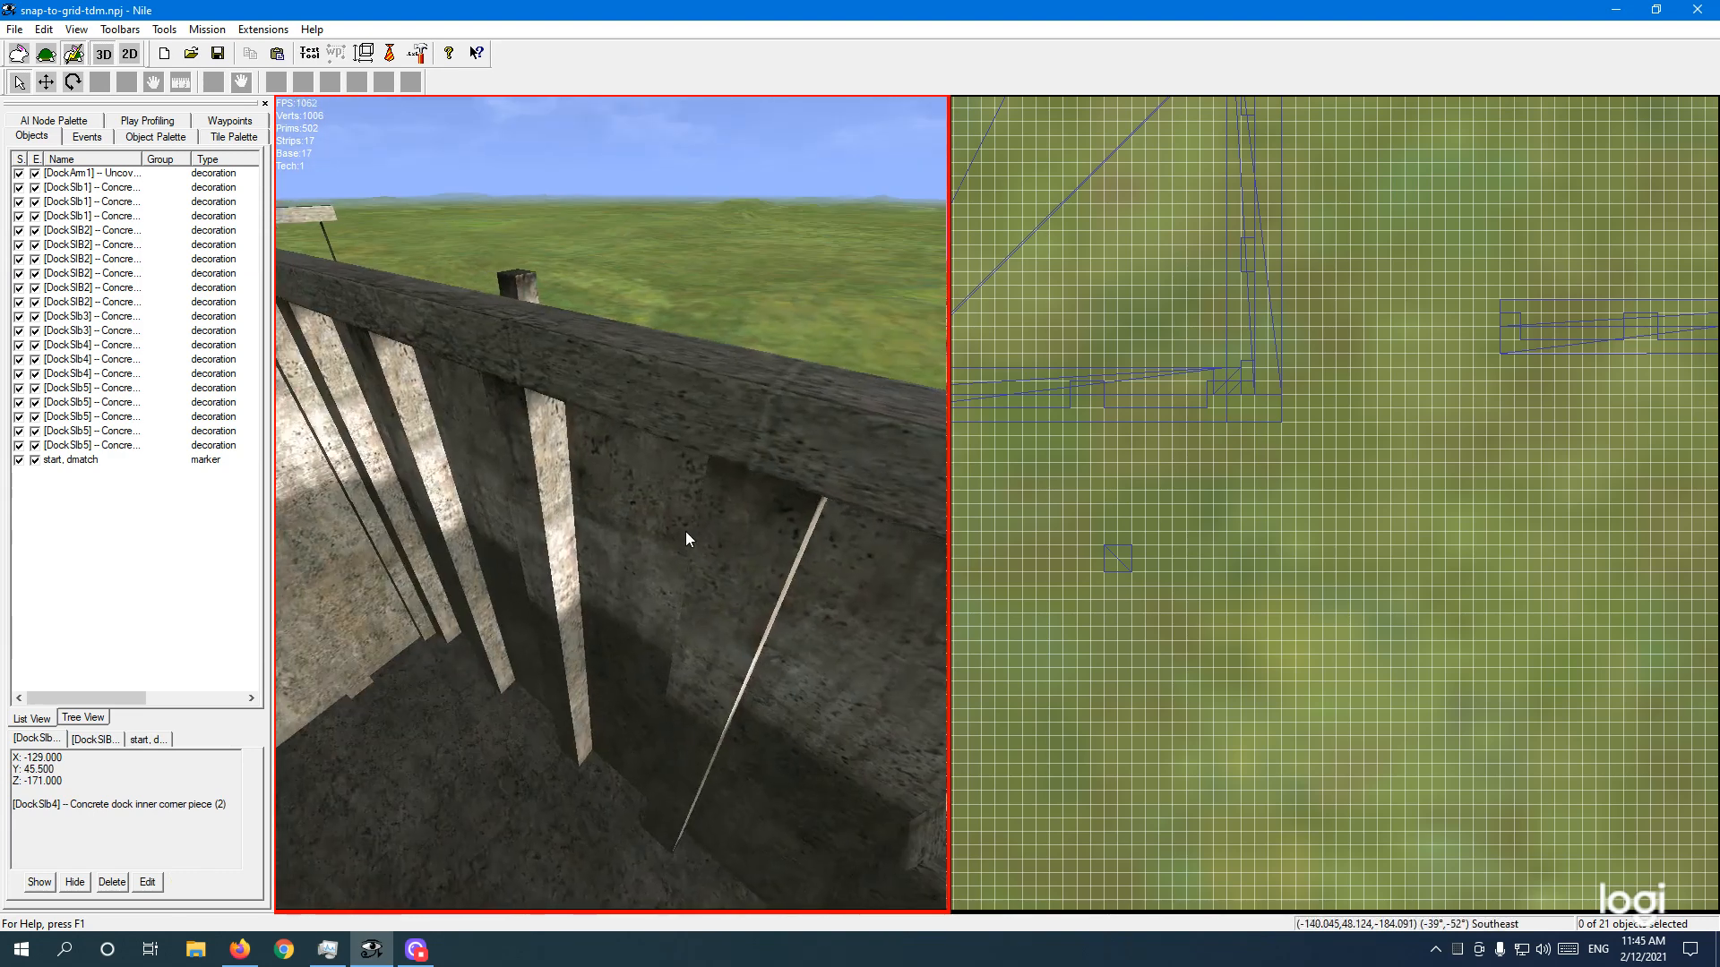
key(w)
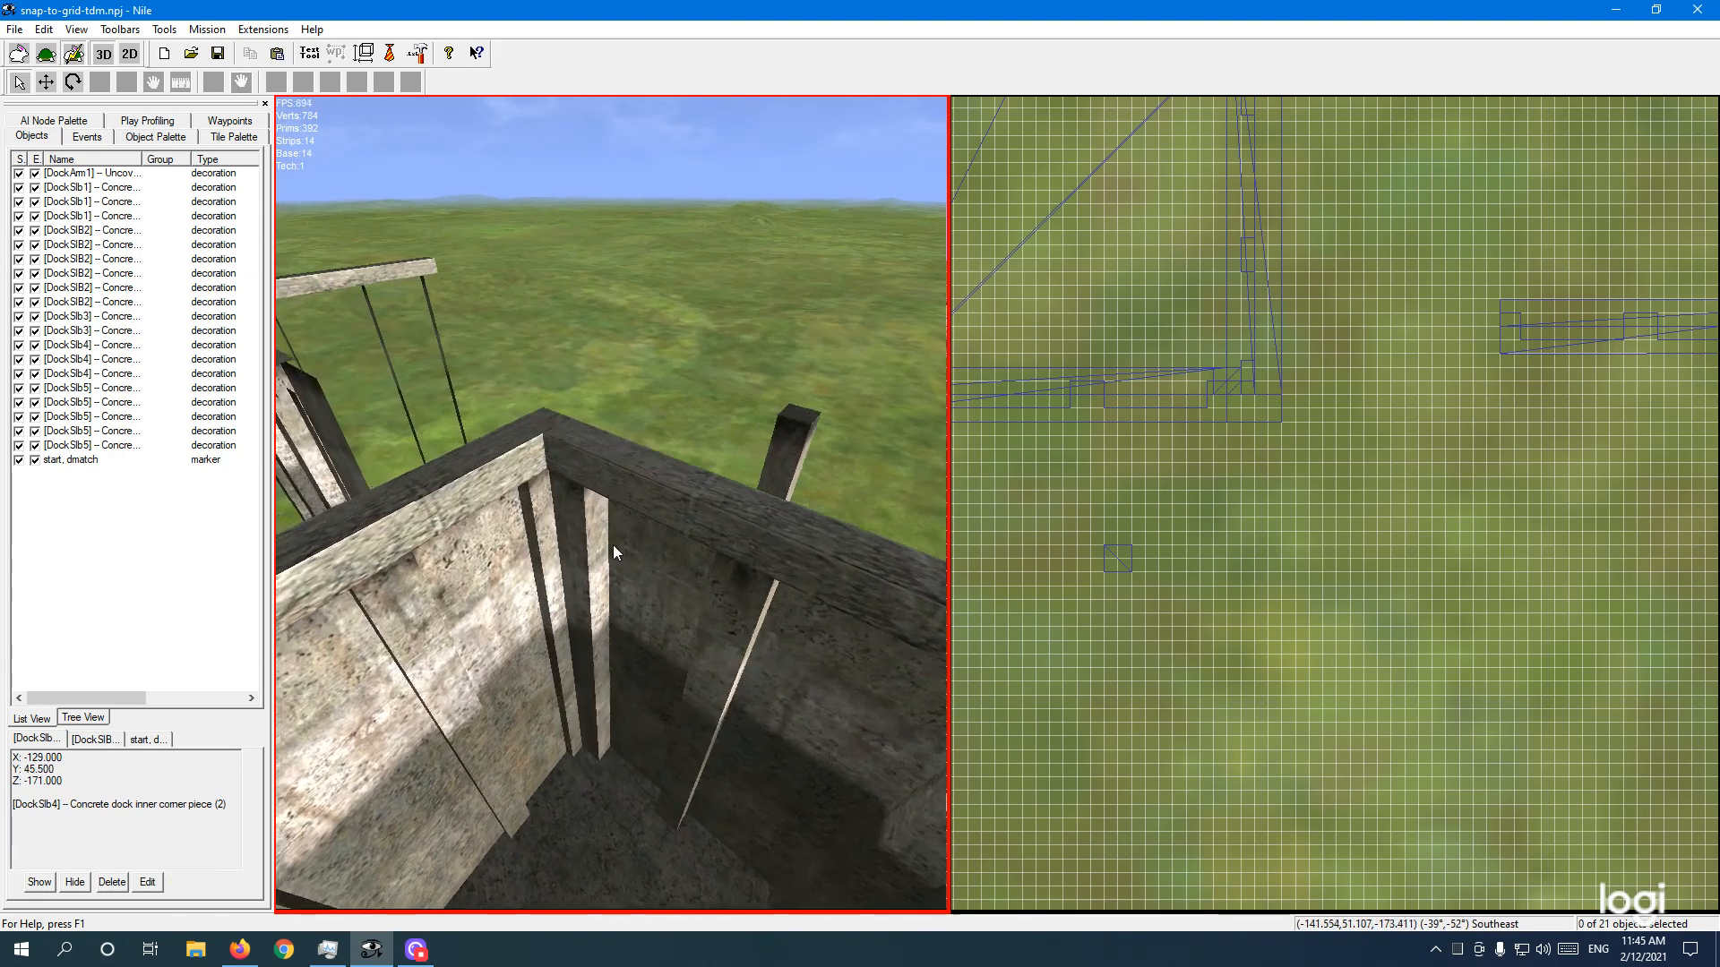
key(s)
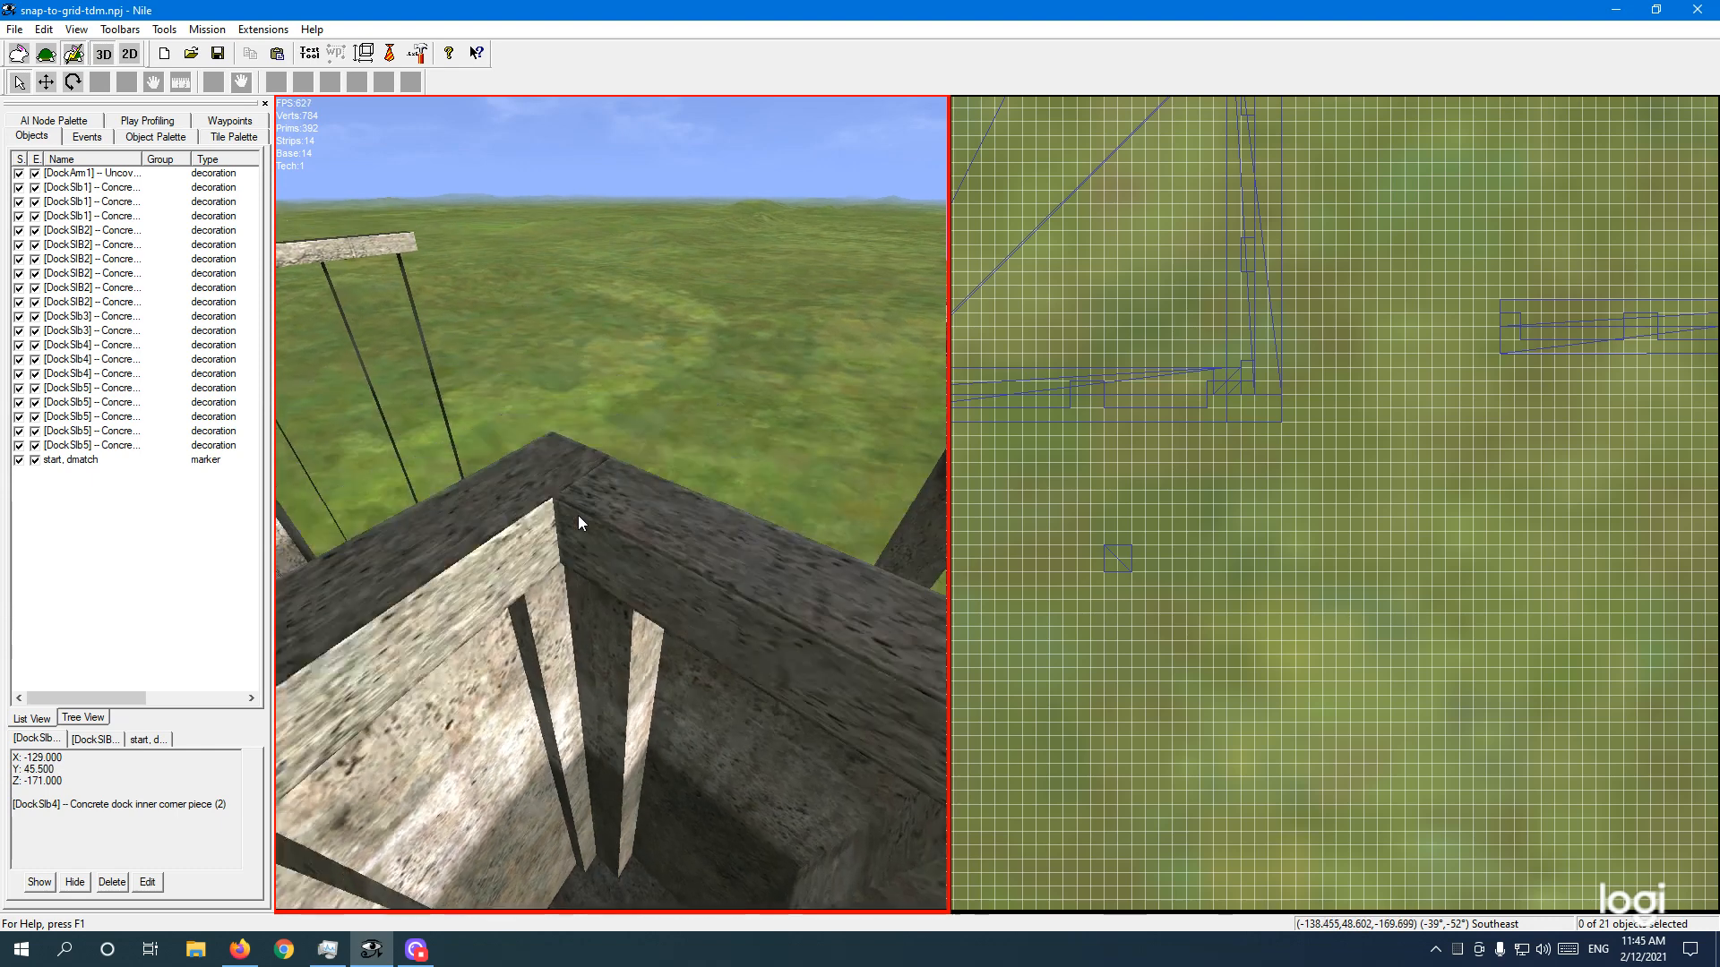
click(563, 534)
click(564, 529)
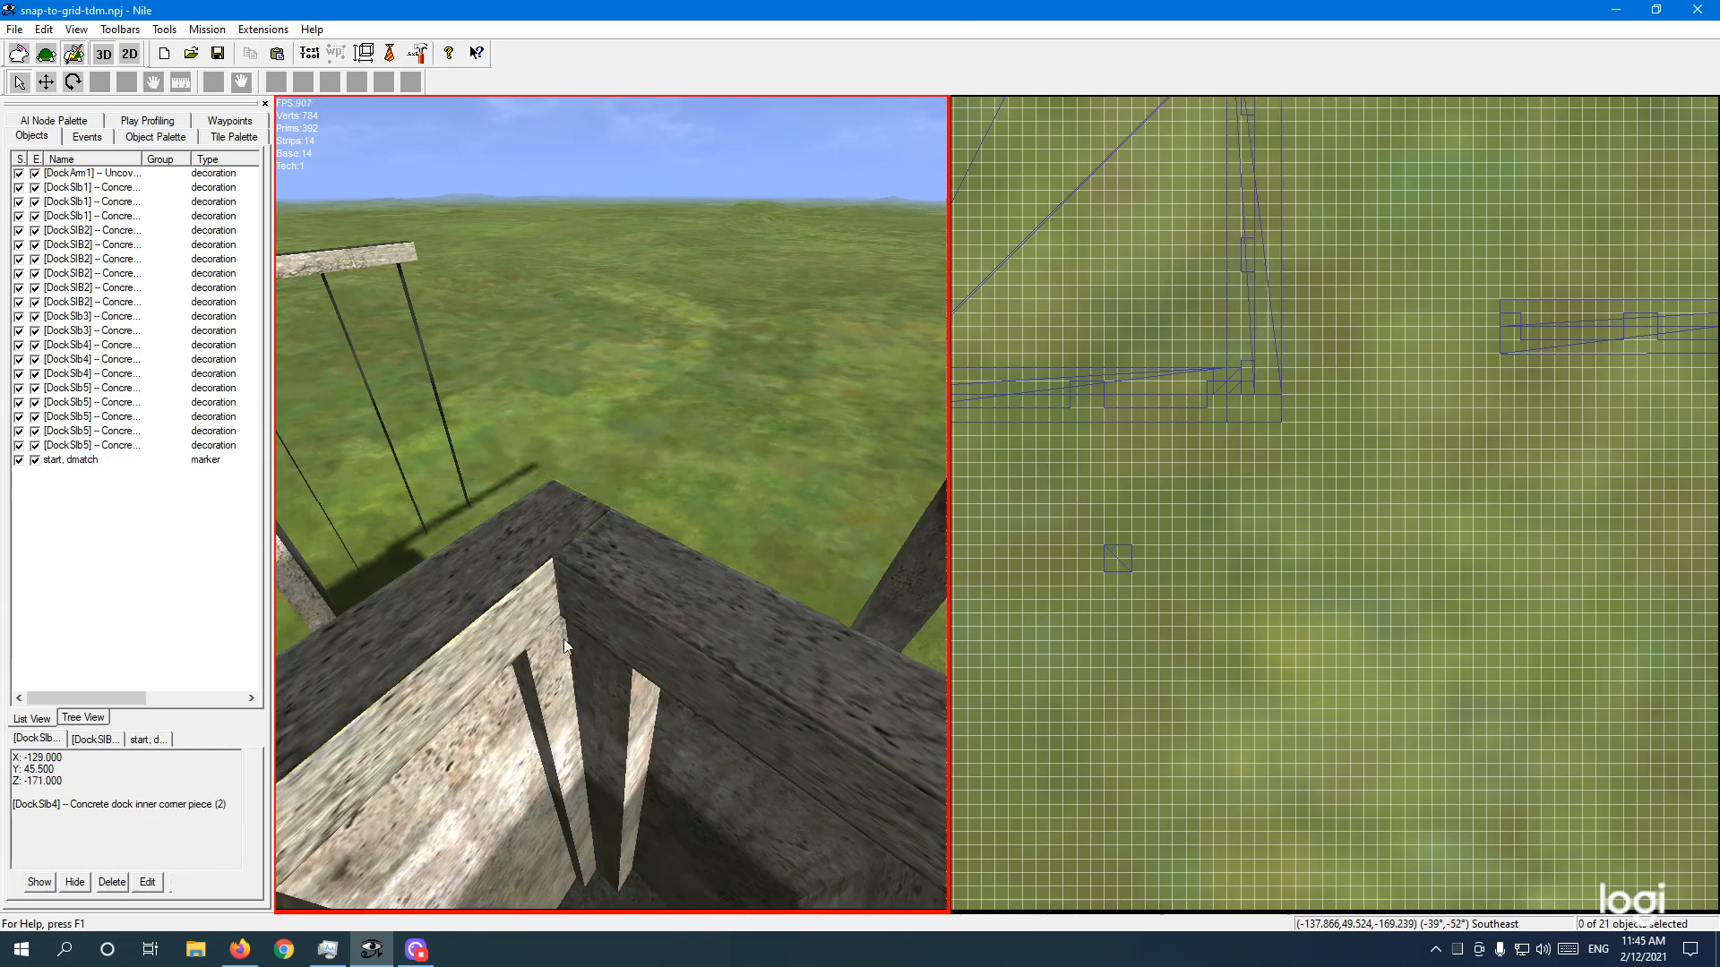
click(579, 663)
Step: Orbit along the dock walls toward the southwest to view the corner joint
key(a)
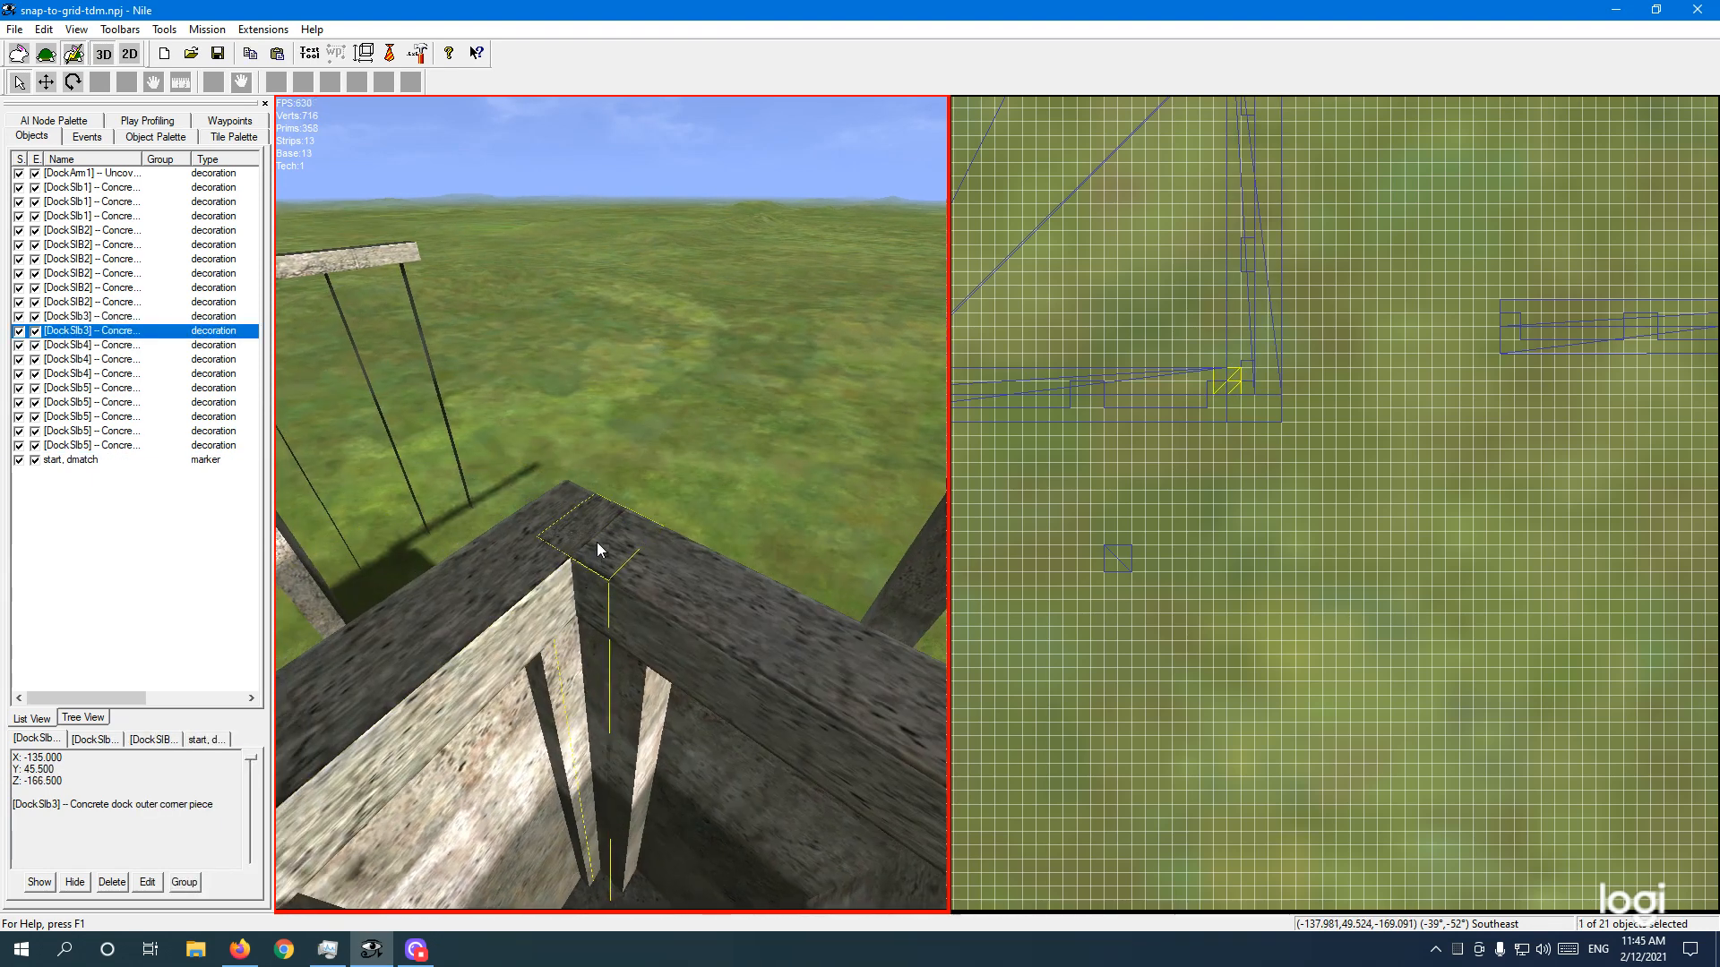
key(s)
right_drag(590, 642, 713, 614)
key(w)
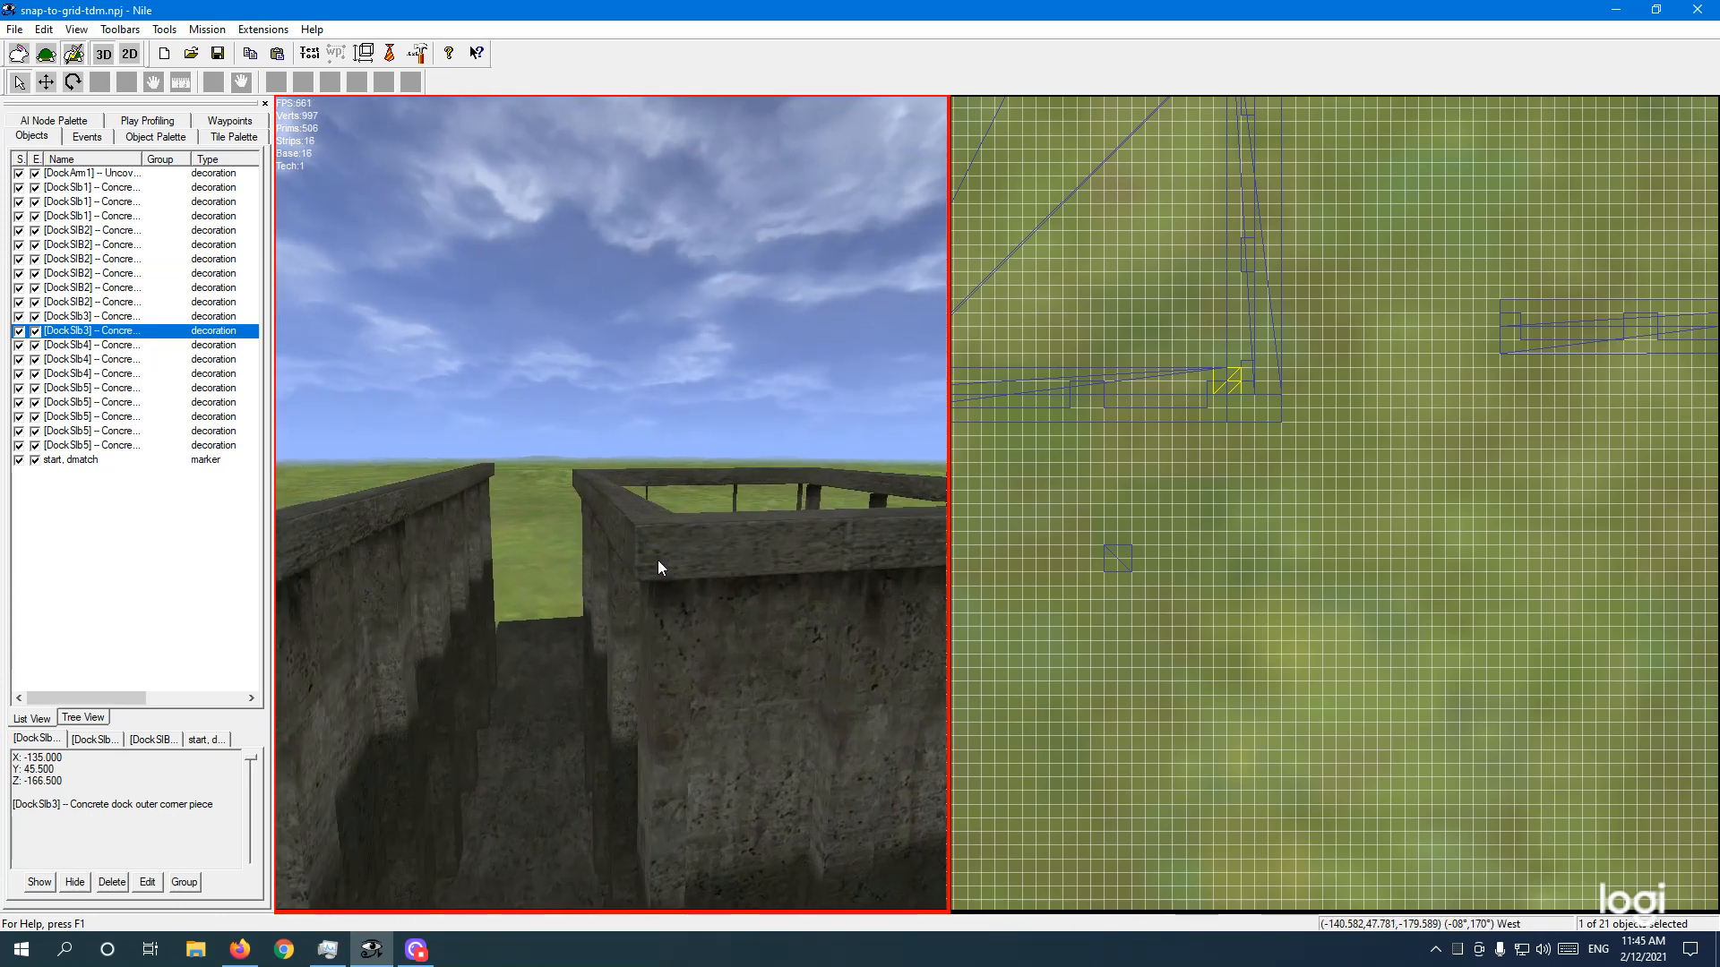
key(w)
key(d)
right_drag(781, 622, 596, 615)
key(d)
key(d)
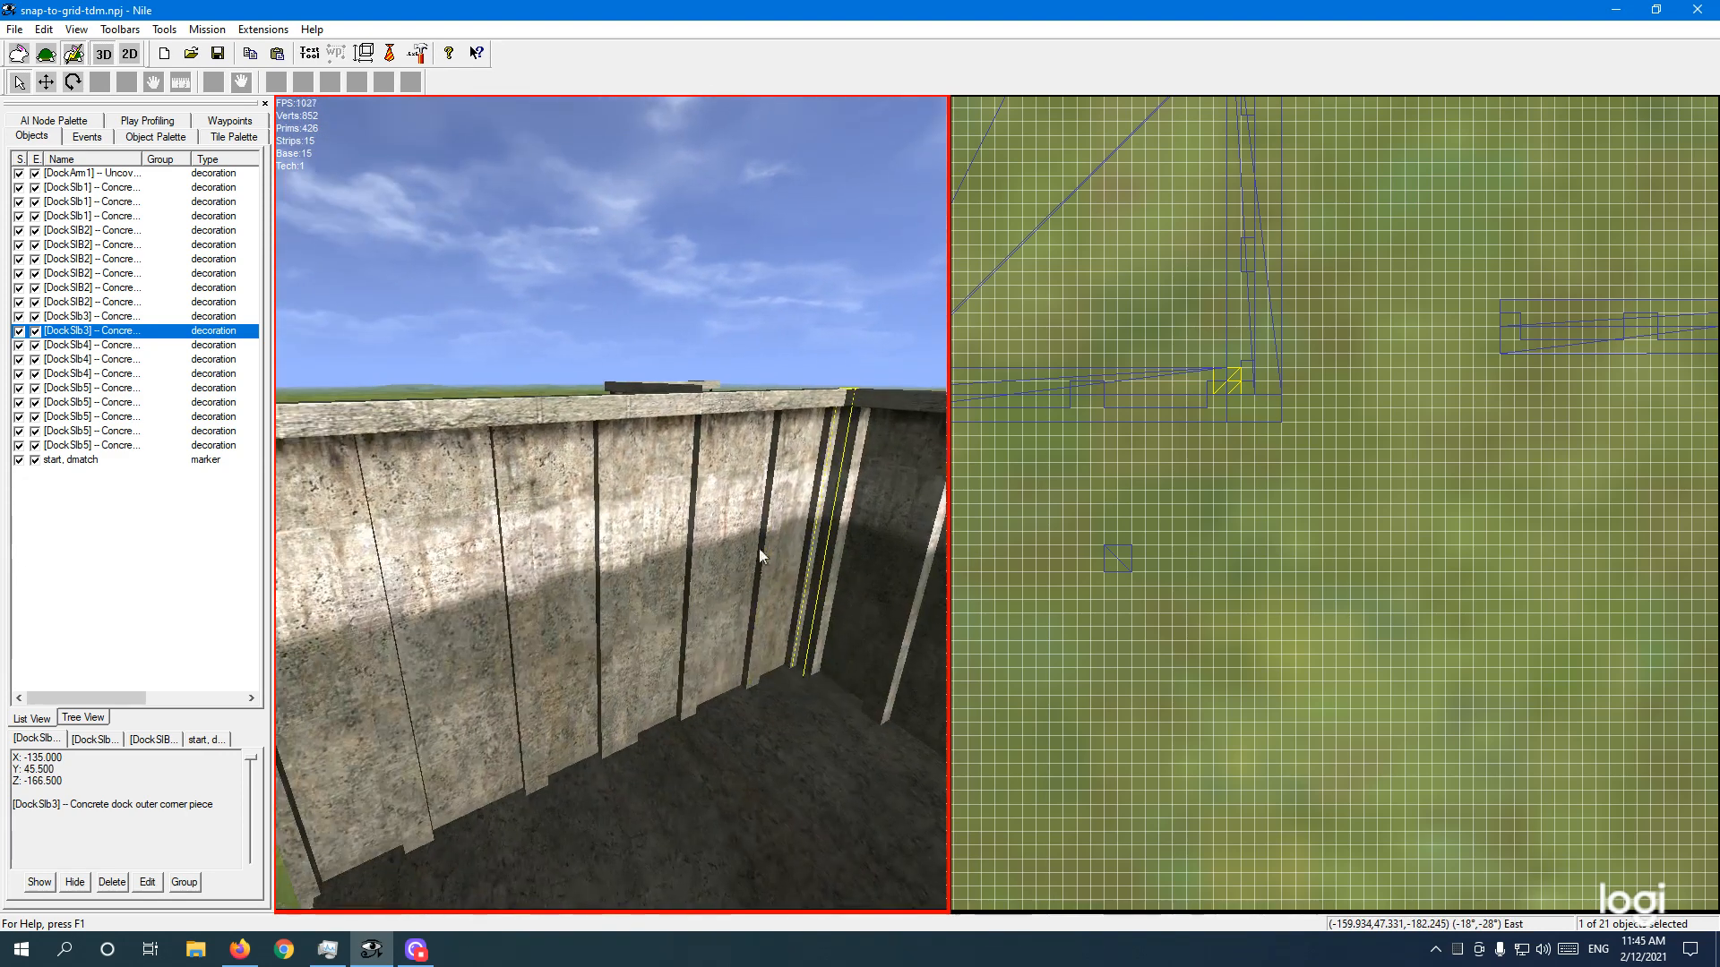
Step: Select the last end-of-pier piece while flying the camera along the dock wall
ctrl+click(692, 482)
click(135, 449)
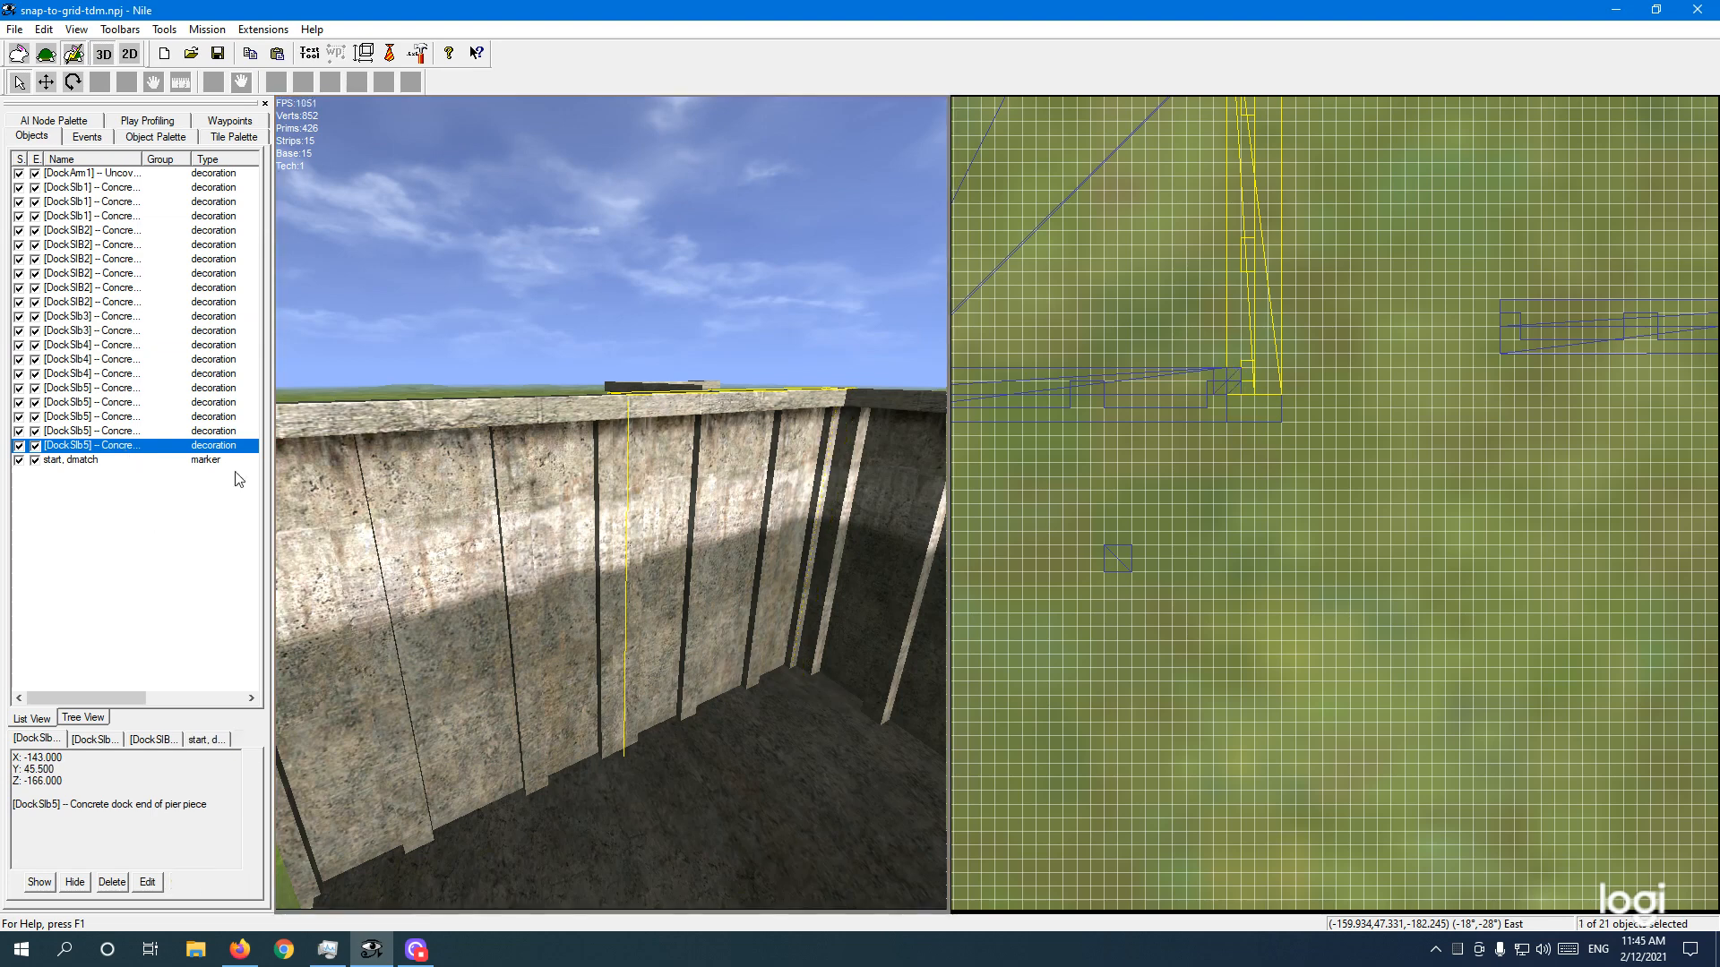
key(w)
key(d)
key(w)
key(d)
right_drag(599, 583, 577, 588)
key(d)
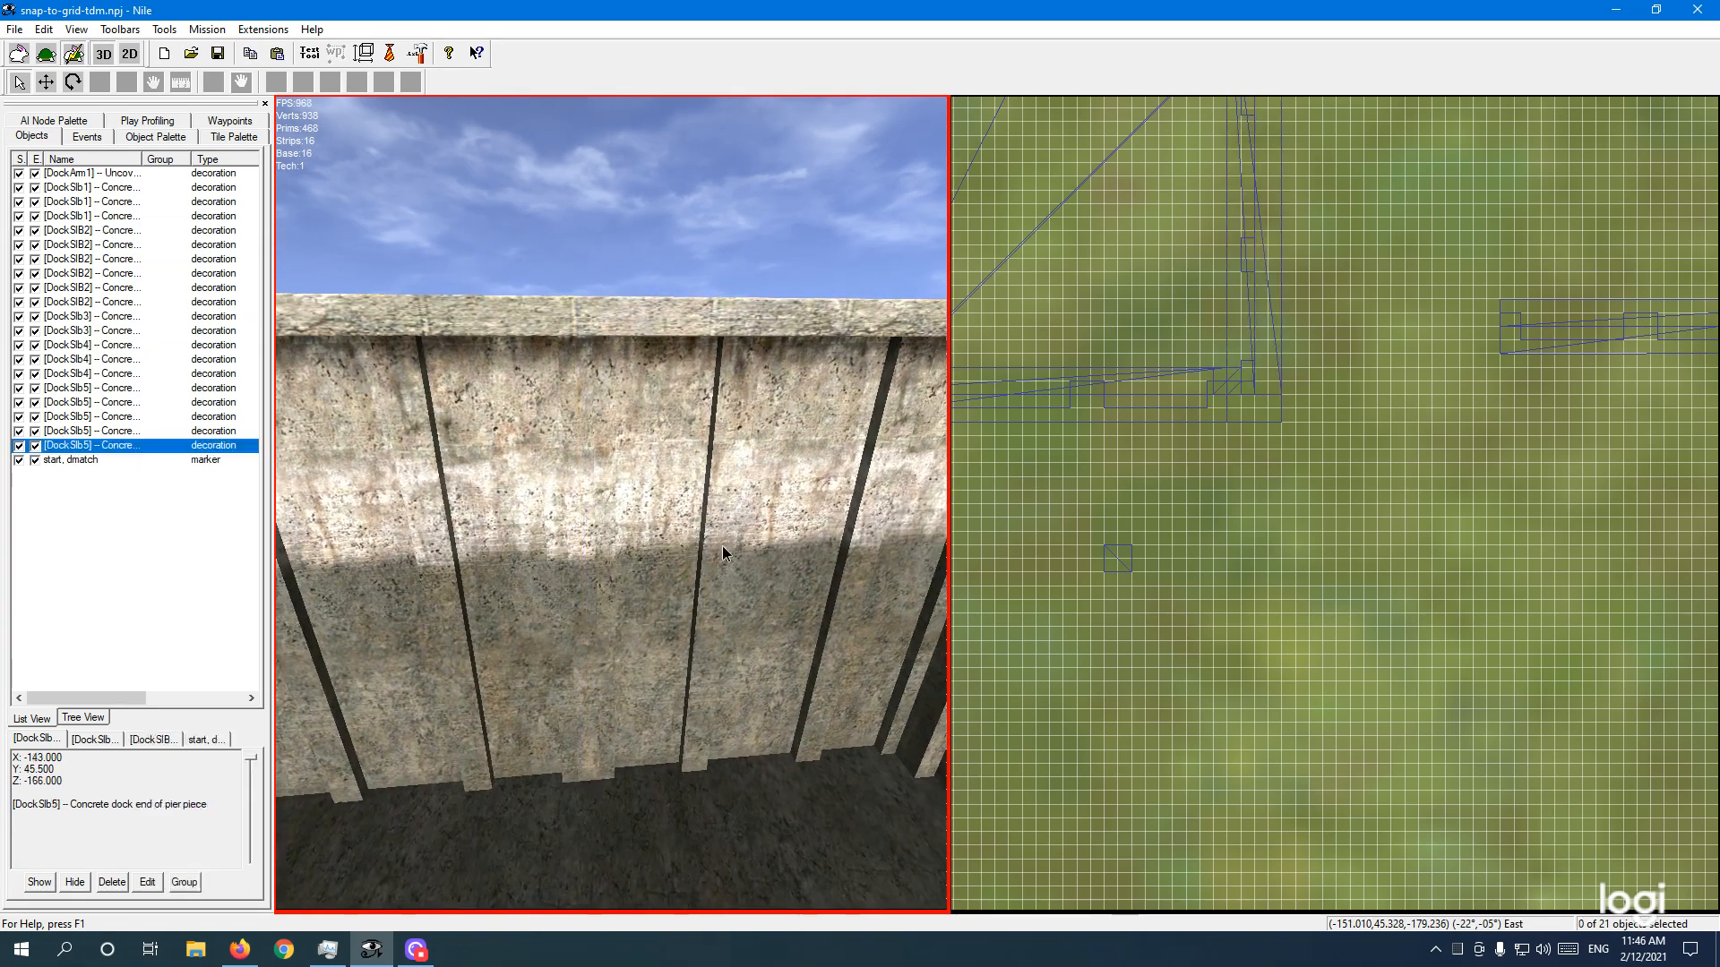
click(124, 449)
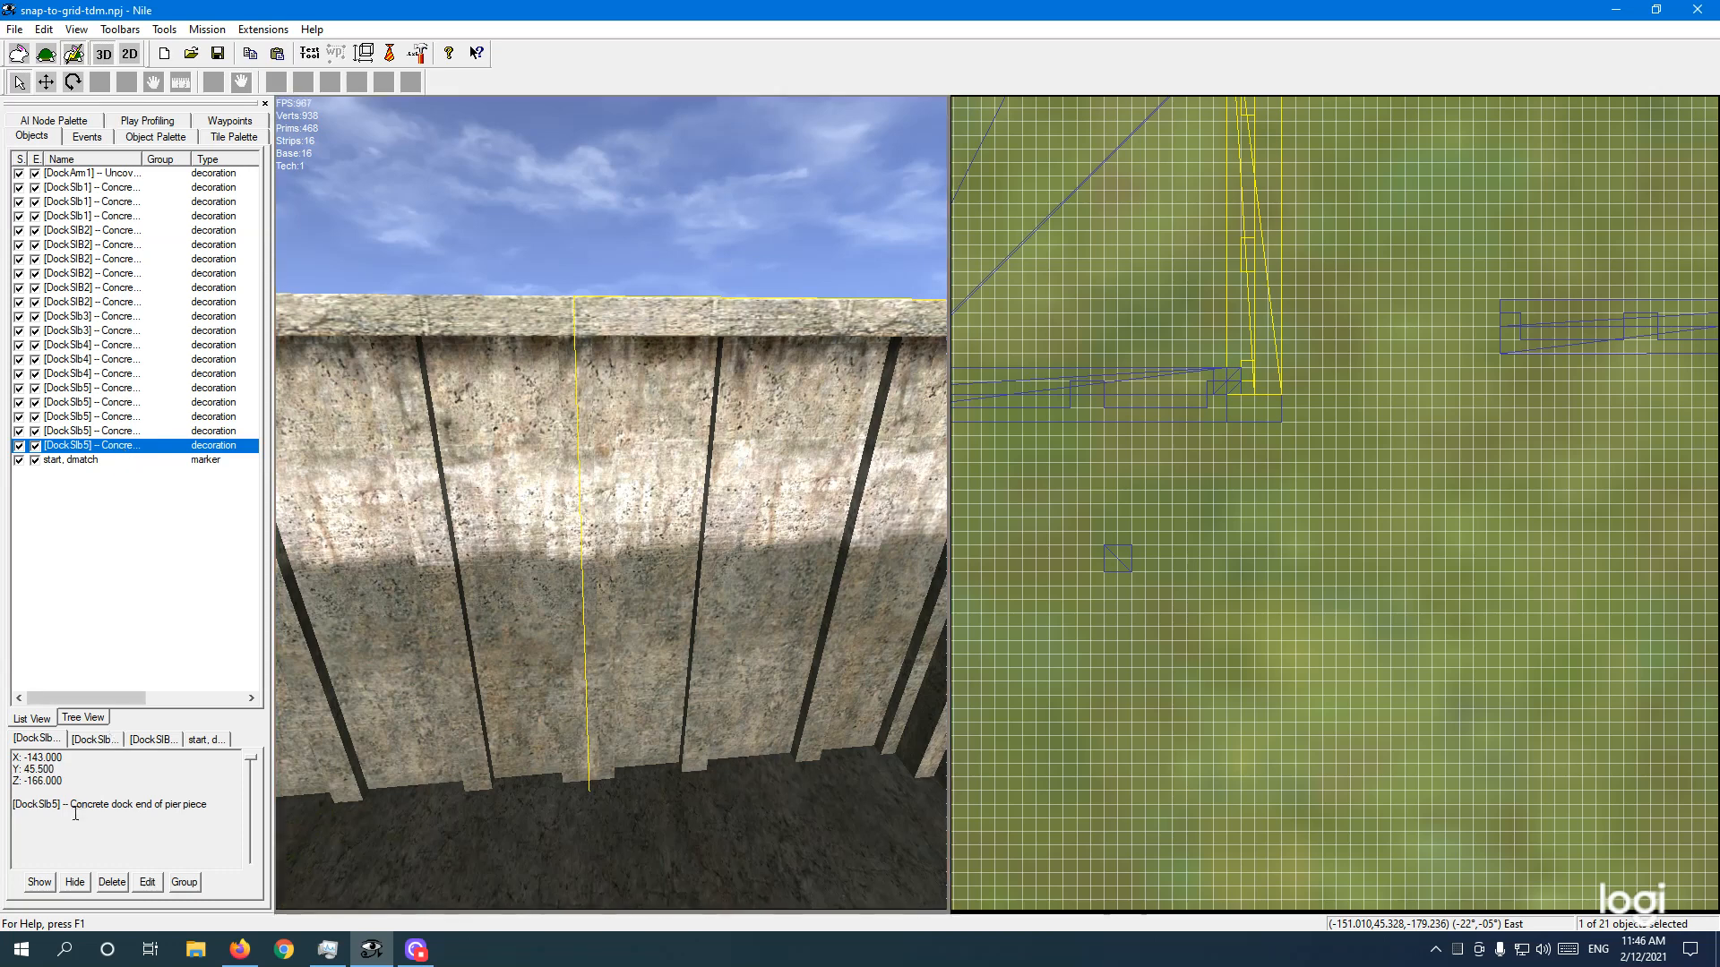
Step: Check another end-of-pier piece, then select the inner corner piece in the dock wall
click(535, 721)
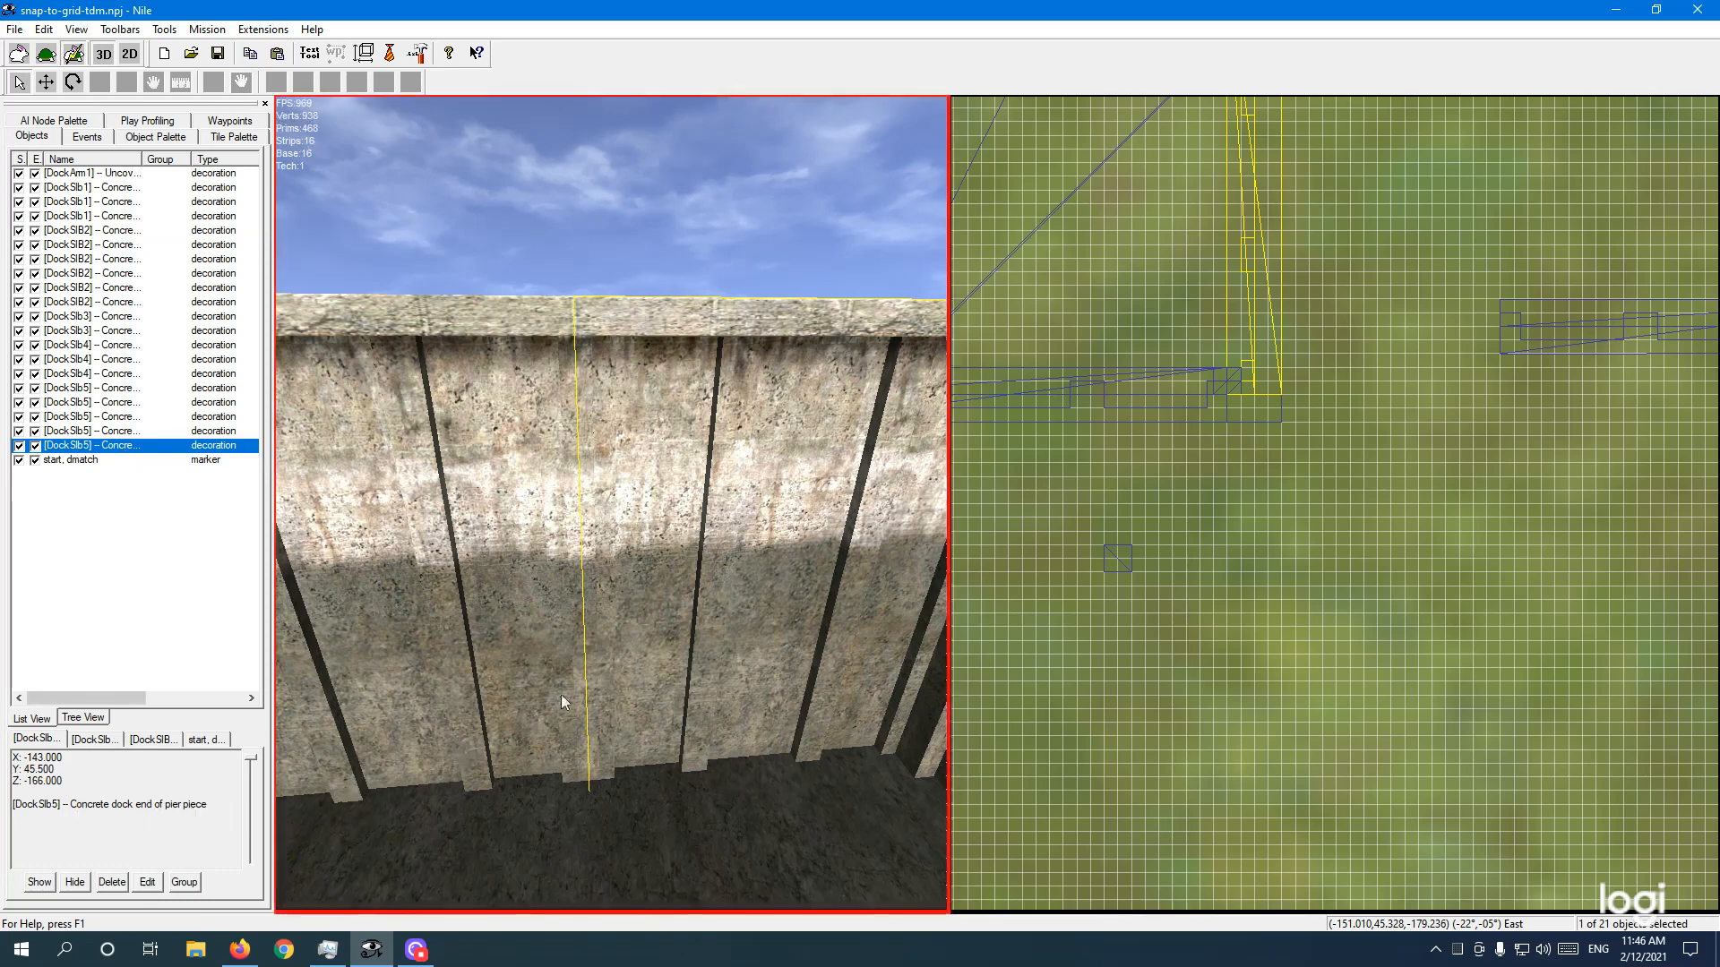
mouse_move(588, 626)
right_down()
mouse_move(614, 635)
mouse_move(602, 593)
mouse_move(583, 593)
right_up()
key(s)
ctrl+click(583, 593)
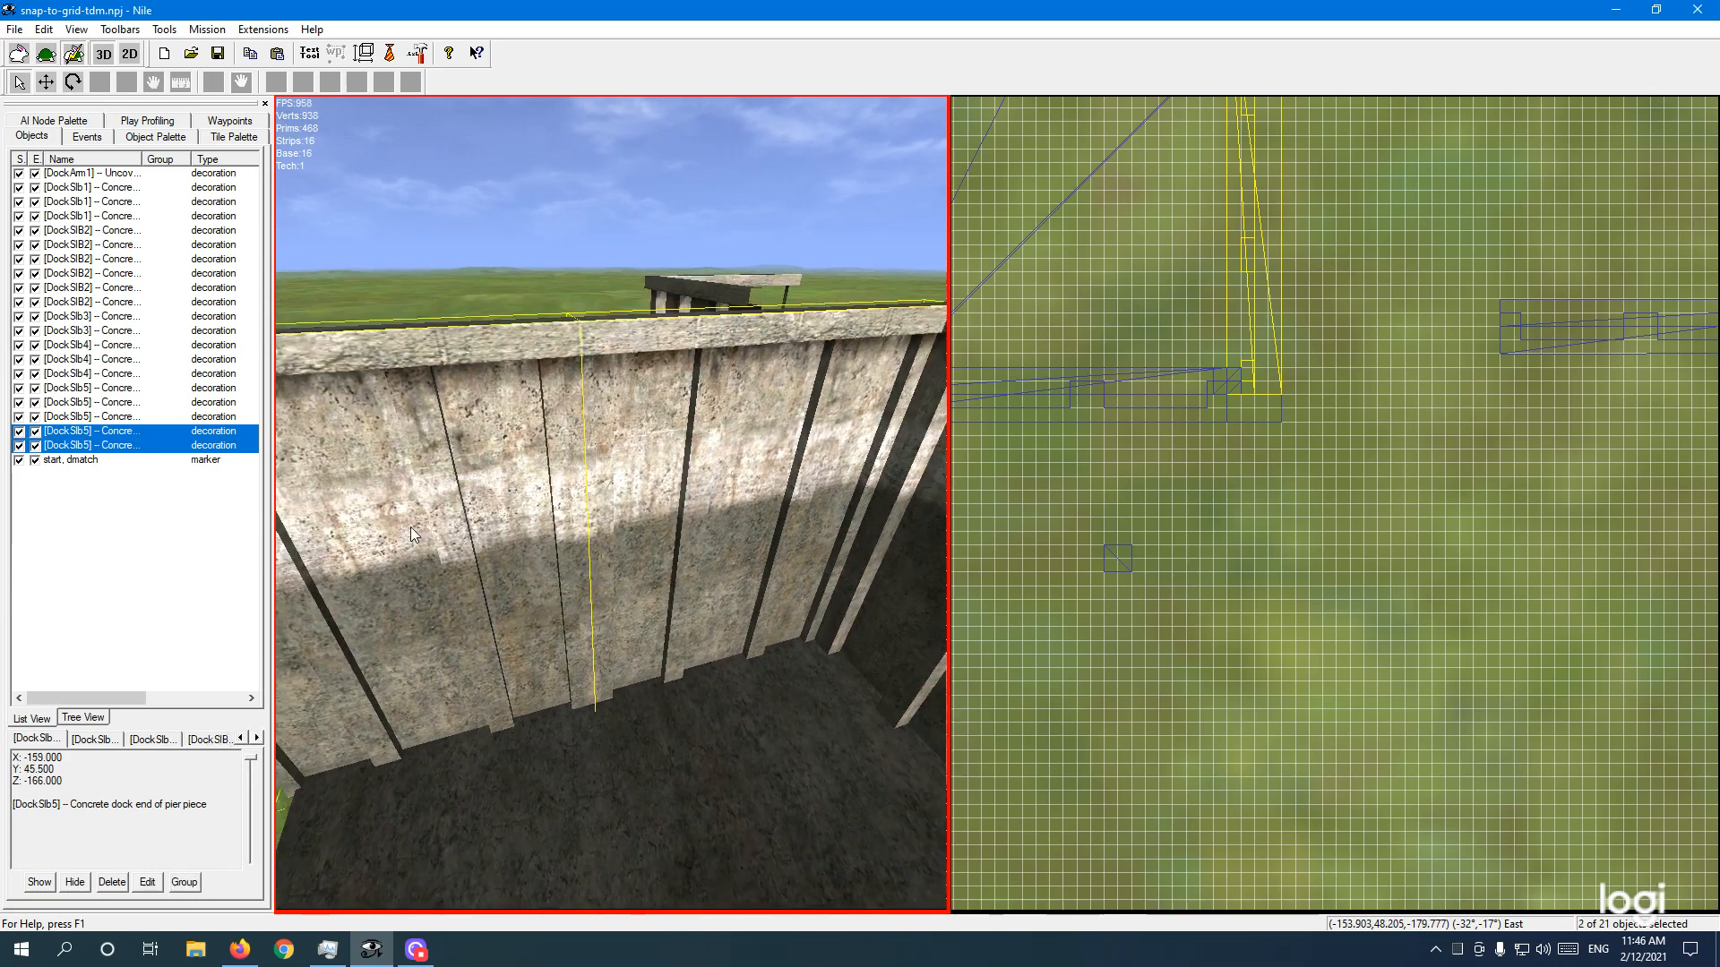
click(114, 432)
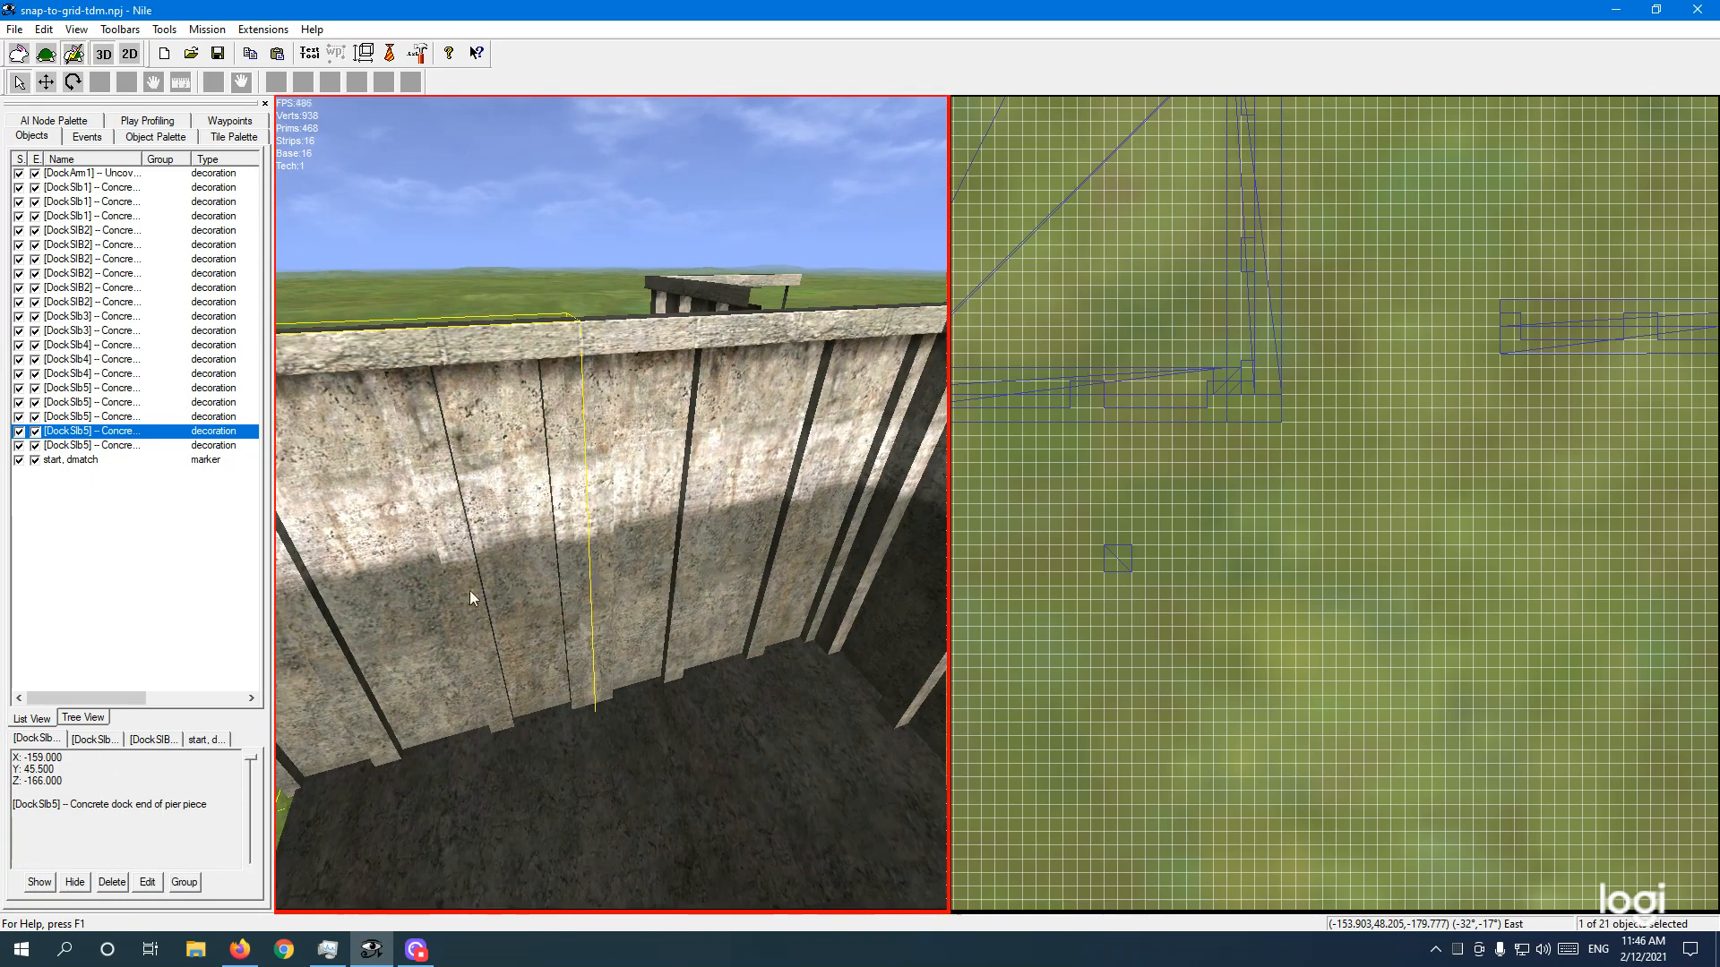
key(w)
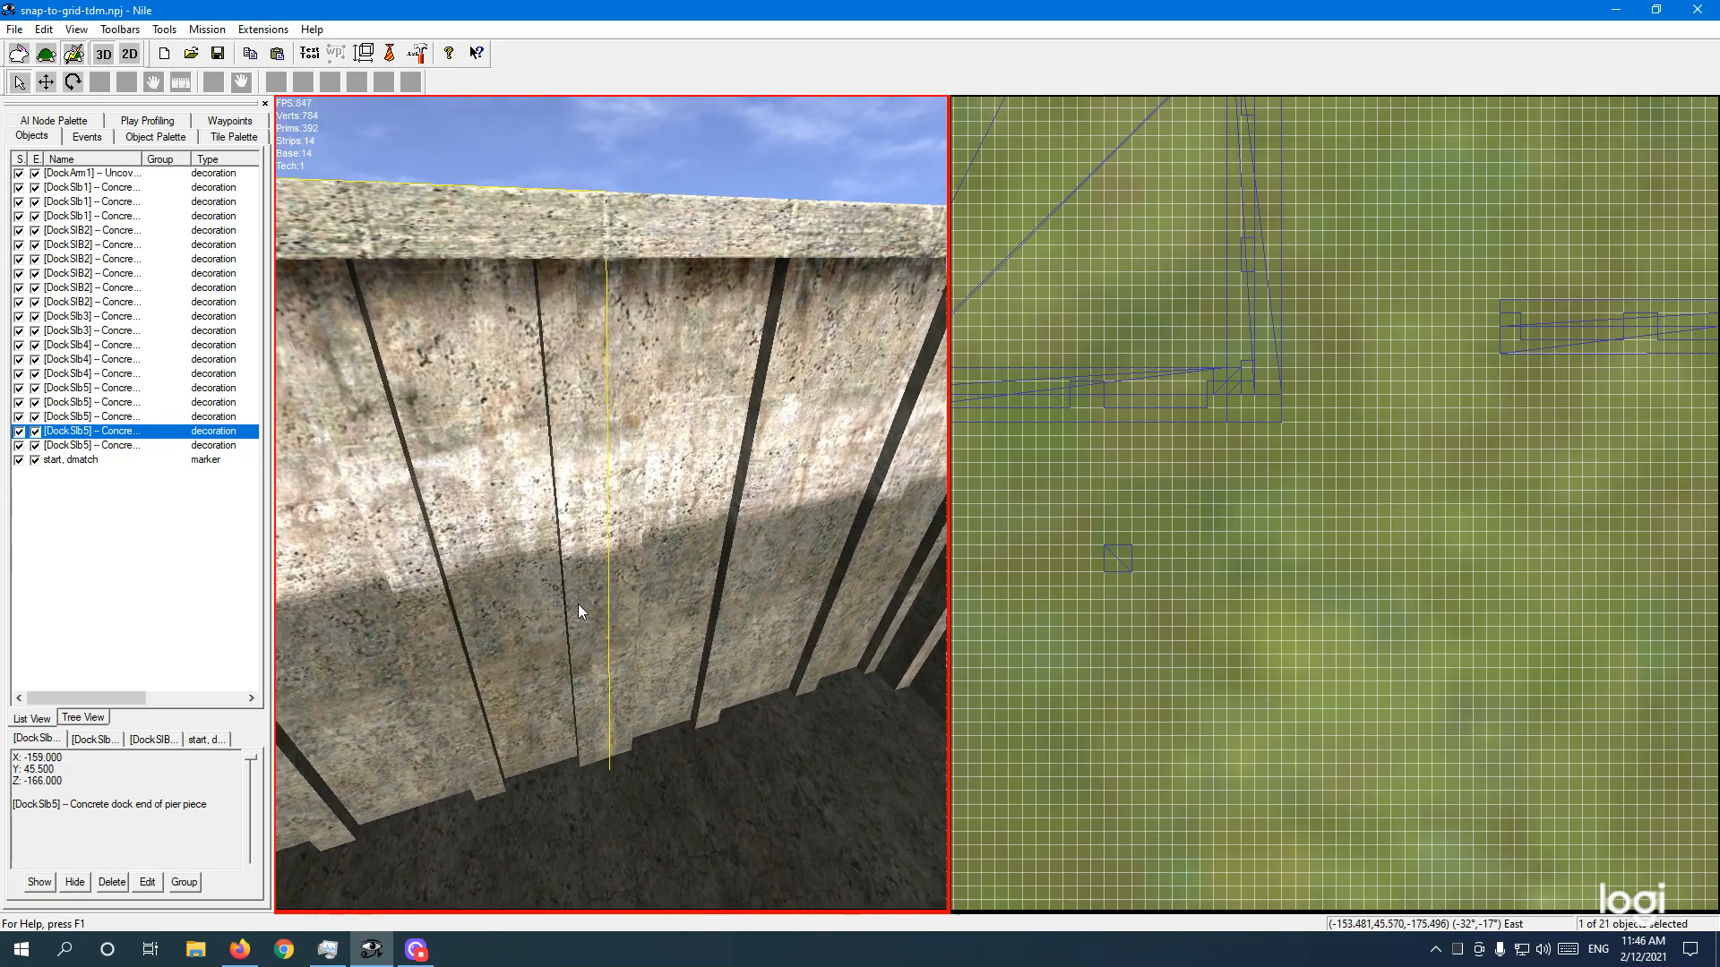
key(w)
click(579, 407)
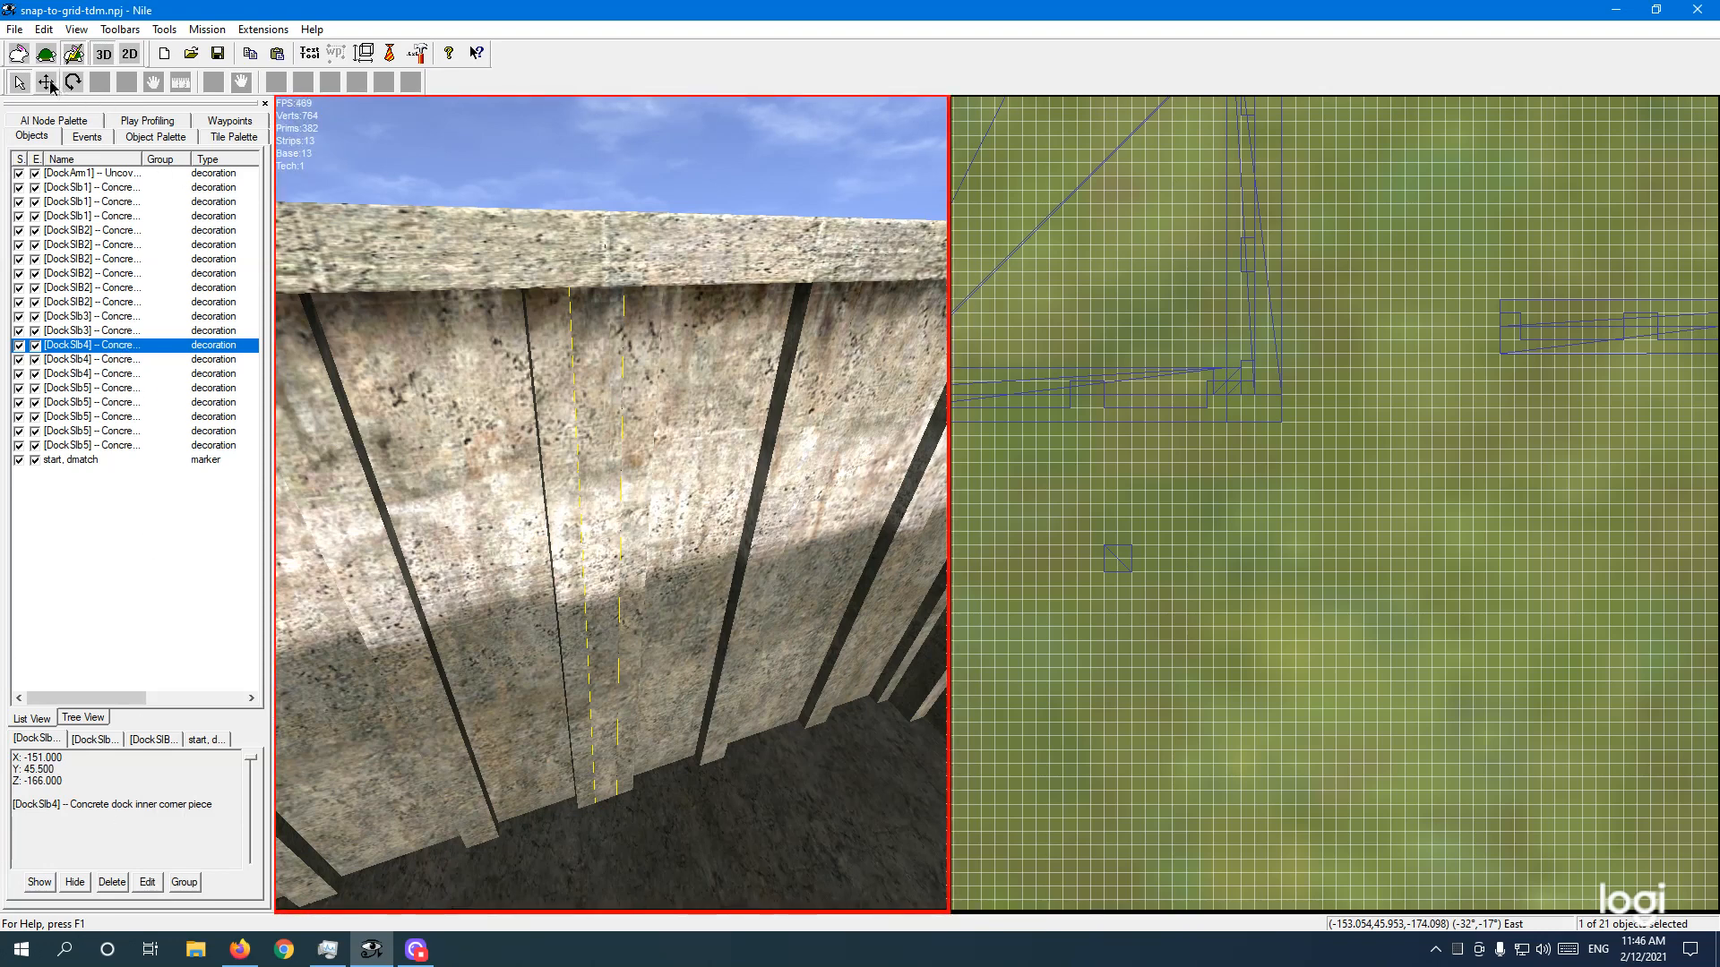
Step: Pull the inner corner piece out of the wall and frame it in the top-down map view
scroll(580, 334, down, 6)
drag(619, 576, 632, 620)
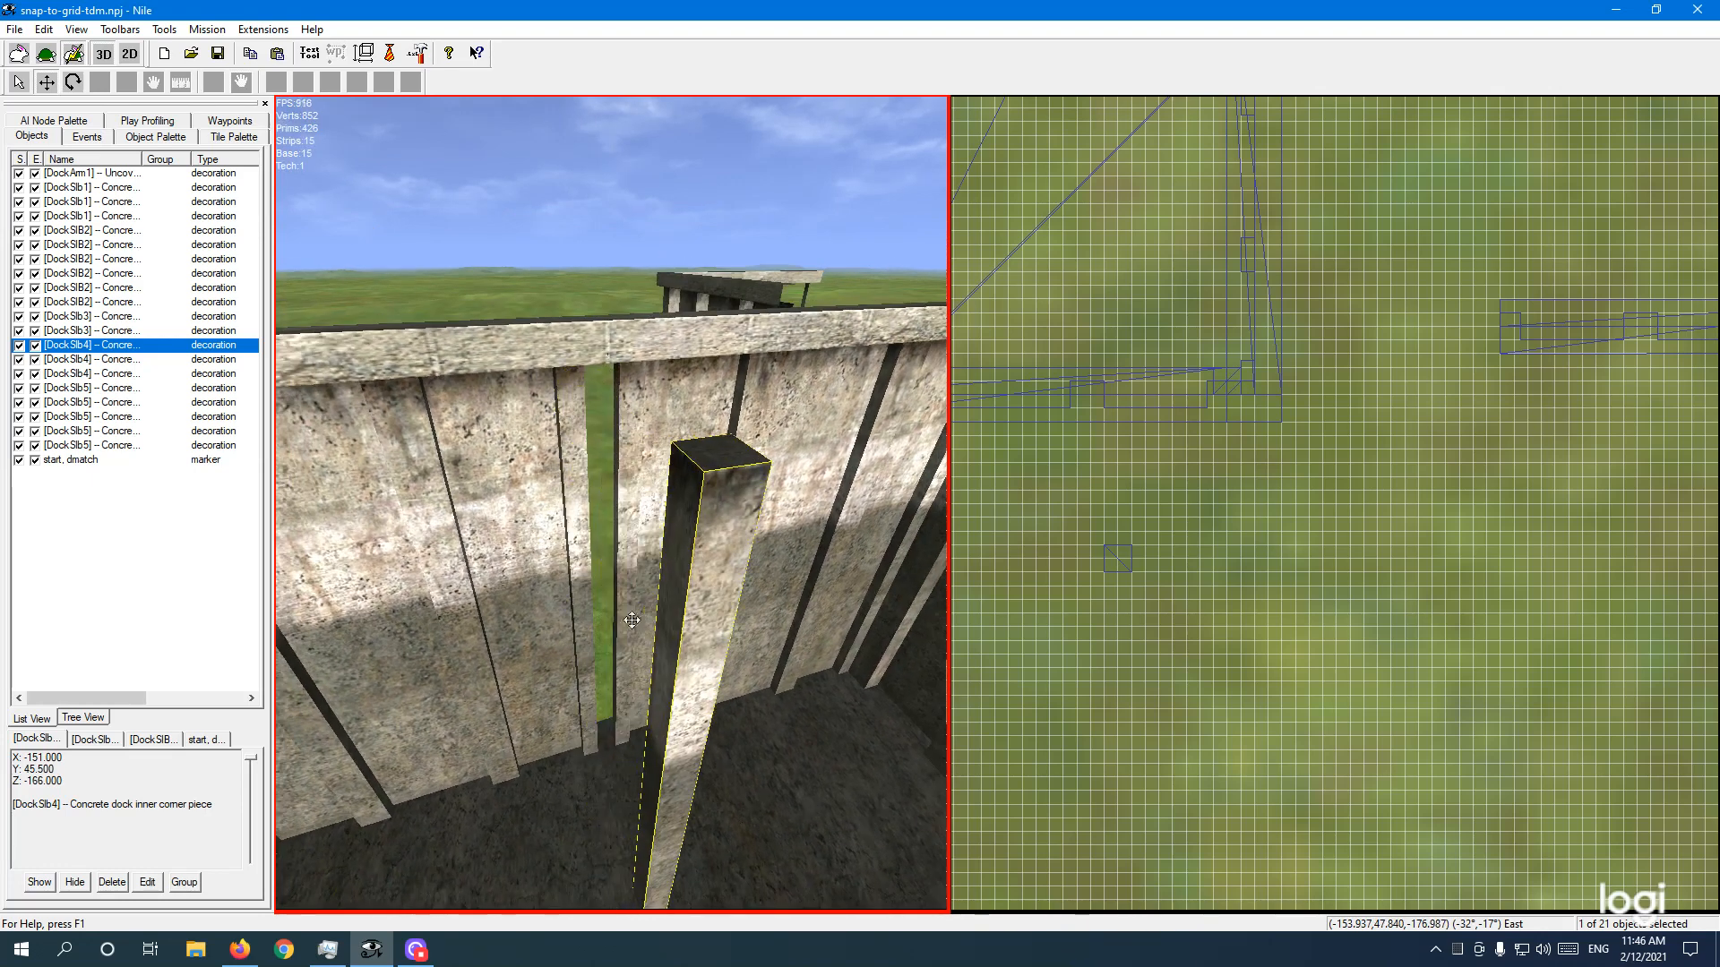
click(1048, 496)
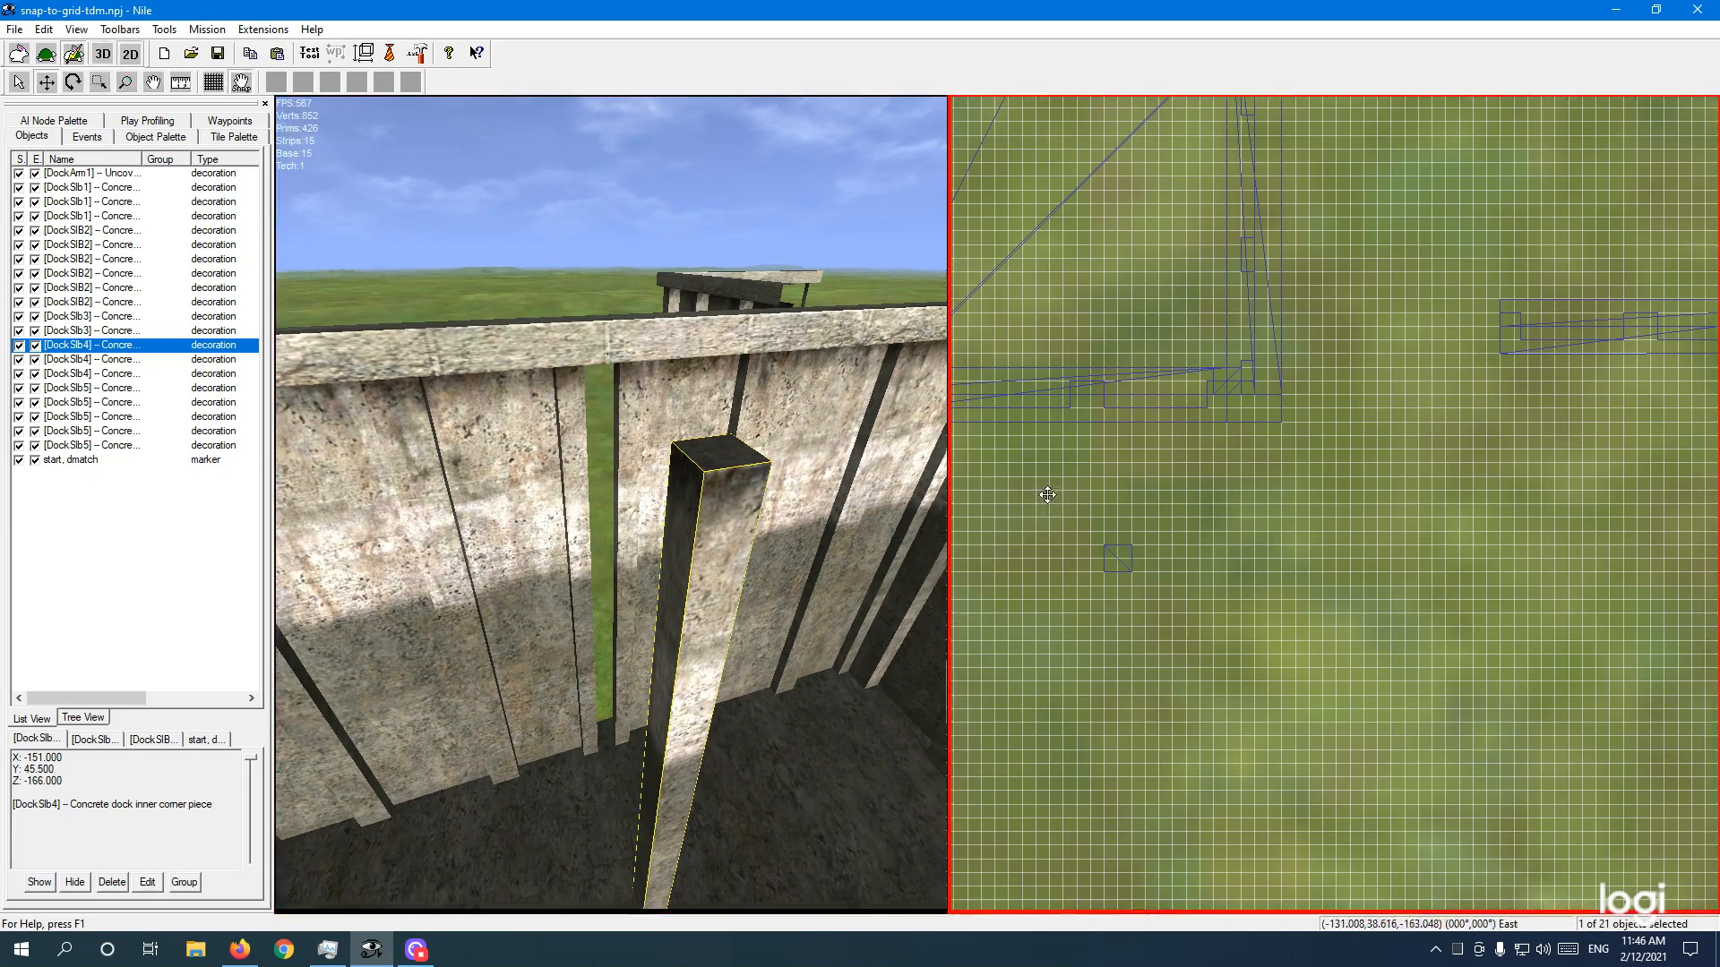
scroll(1047, 494, down, 5)
scroll(1048, 495, down, 1)
middle_drag(1141, 353, 1182, 546)
scroll(1130, 522, up, 2)
scroll(1130, 522, up, 3)
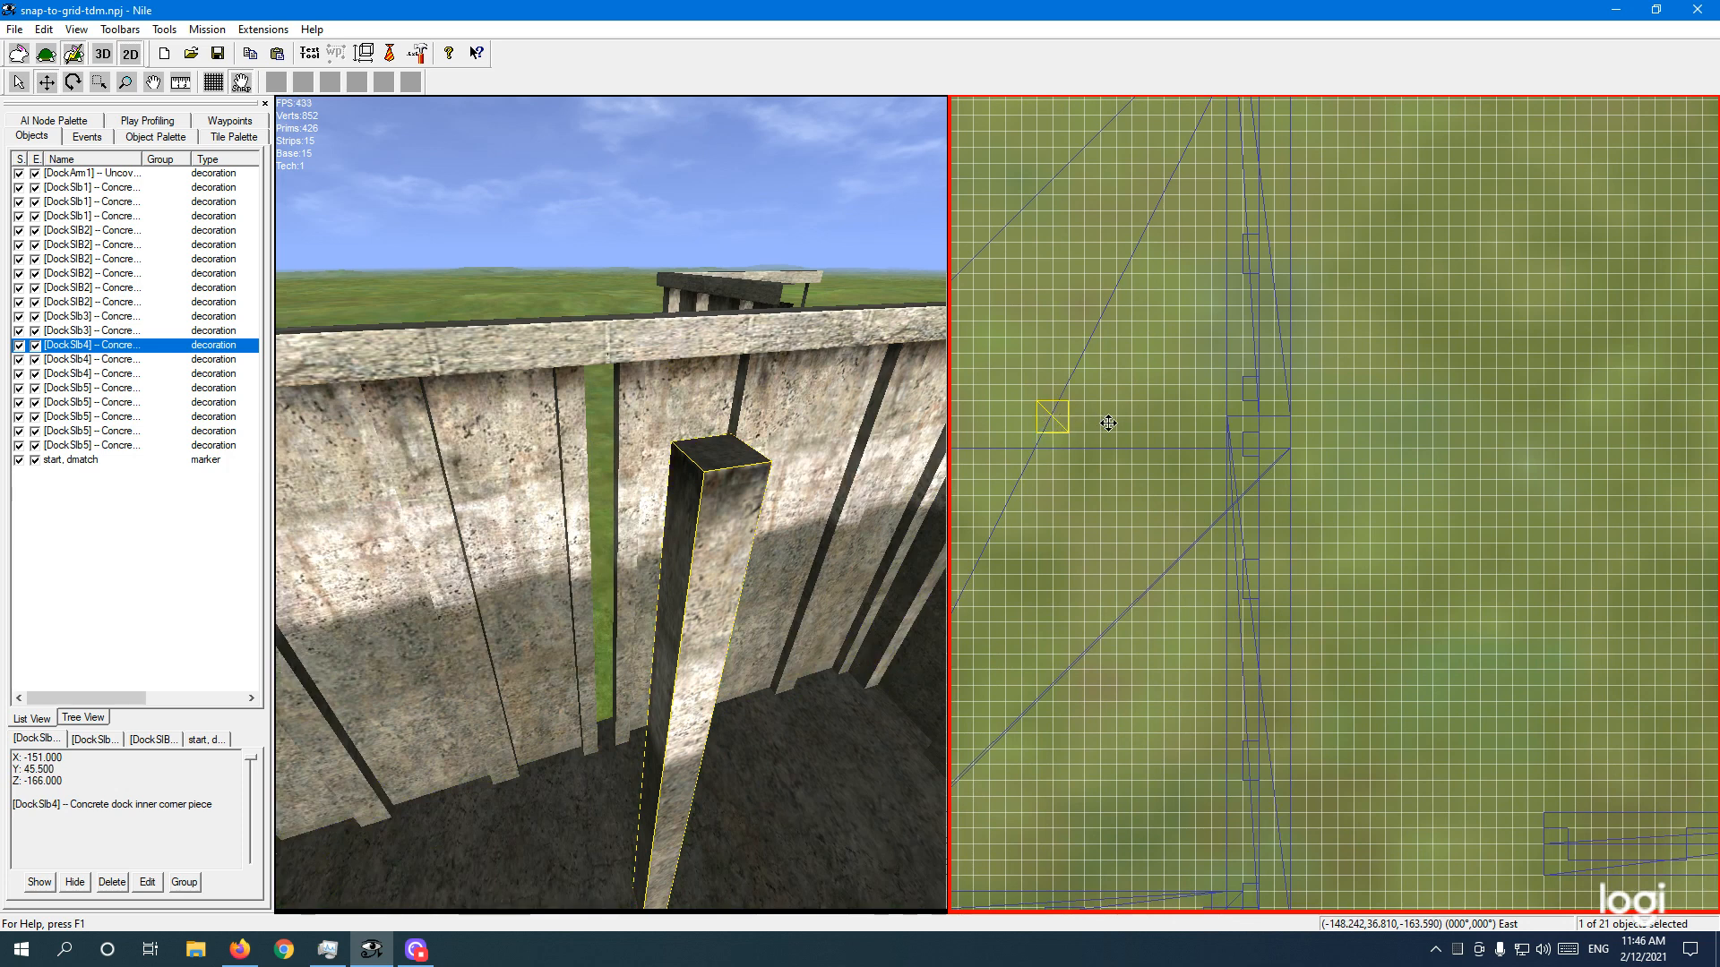
Step: Slide the inner corner piece into the wall, one grid step right, and return to the Select tool
drag(1140, 424, 1294, 398)
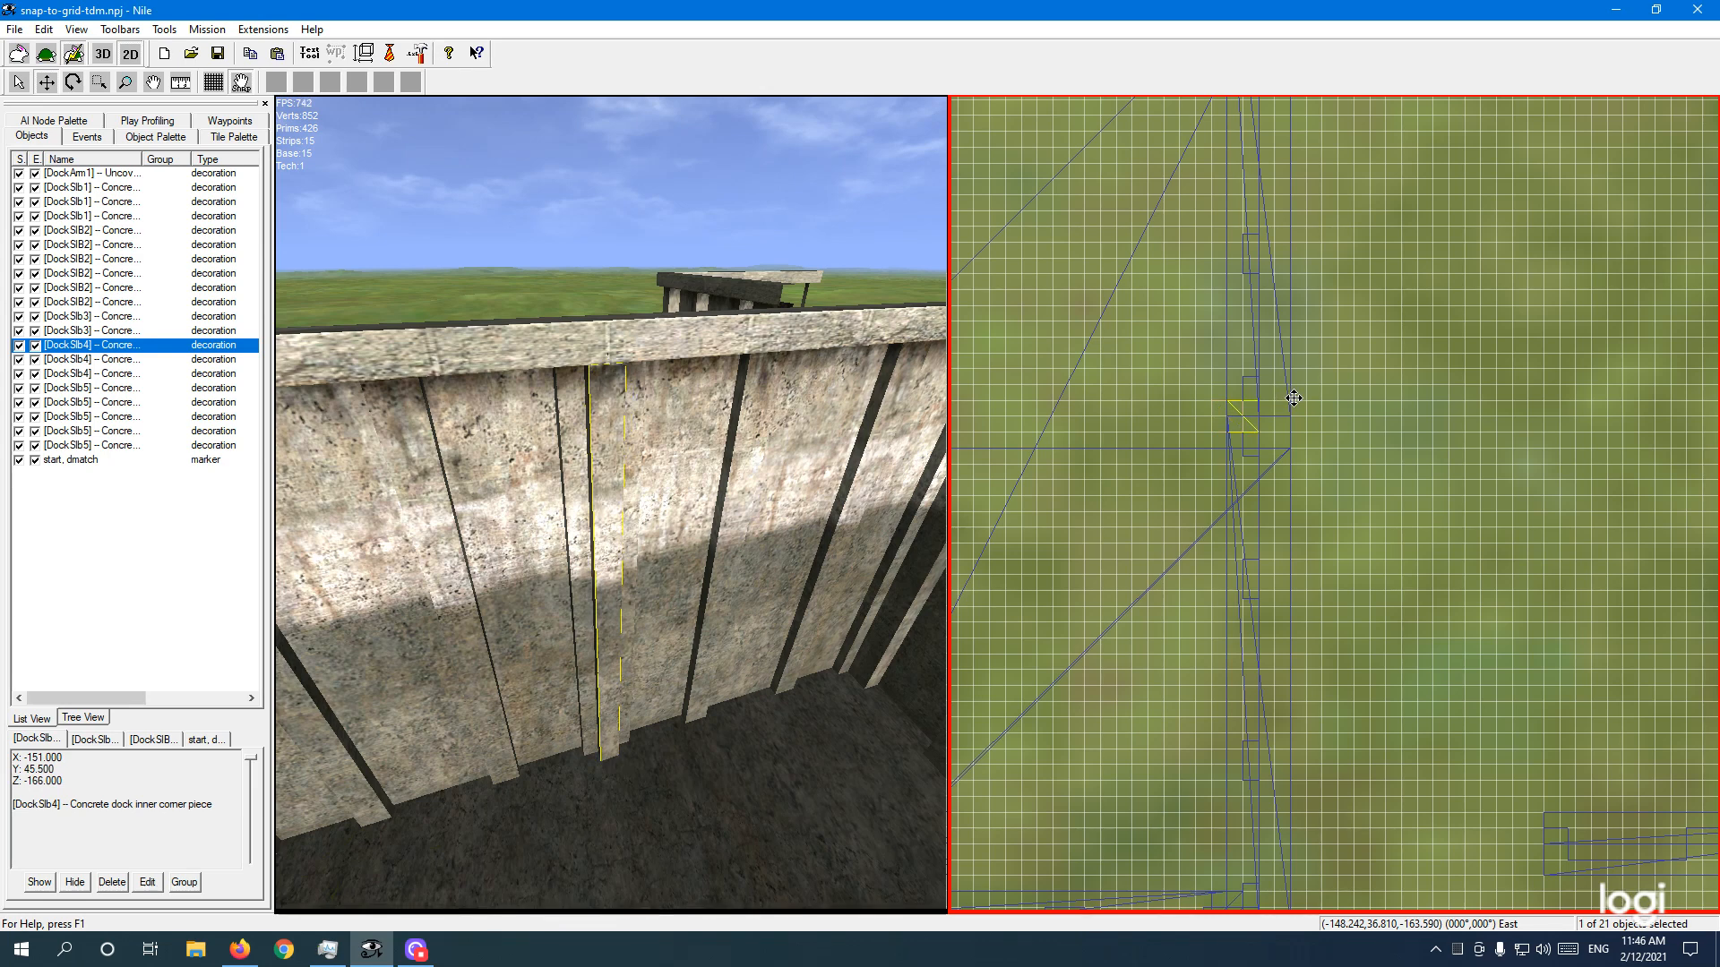
drag(1302, 398, 1310, 398)
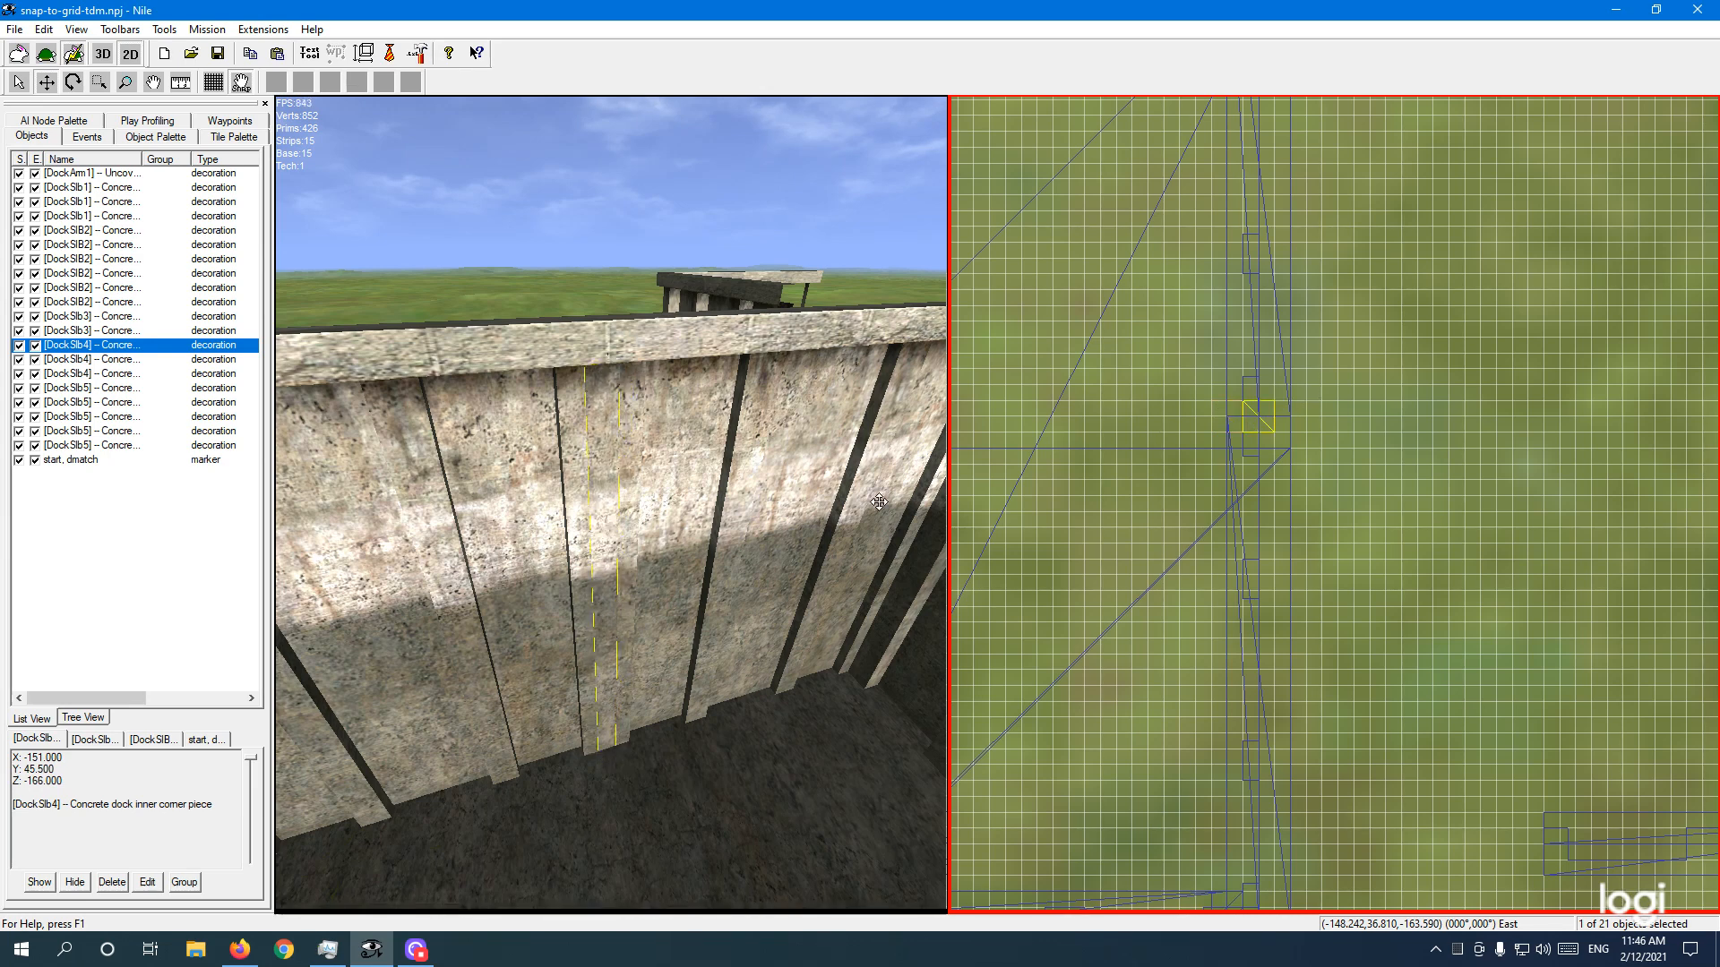
click(459, 224)
click(18, 82)
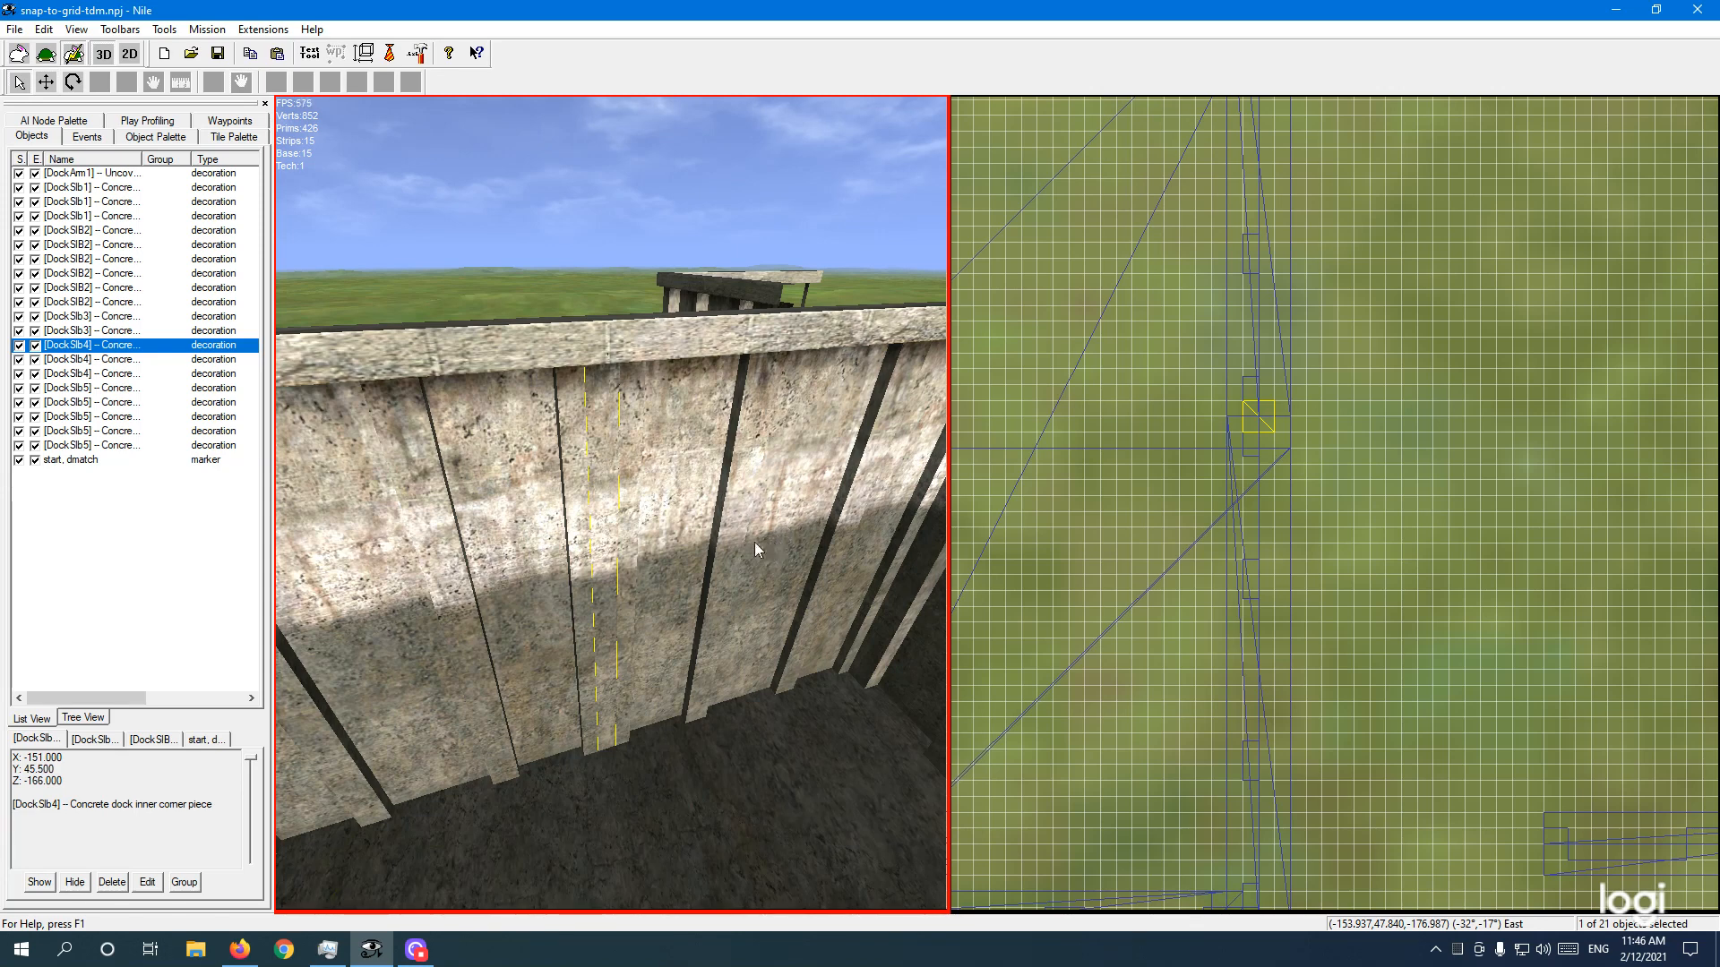
Step: Fly the camera down along the dock wall, turning toward the south and east walls
key(z)
key(w)
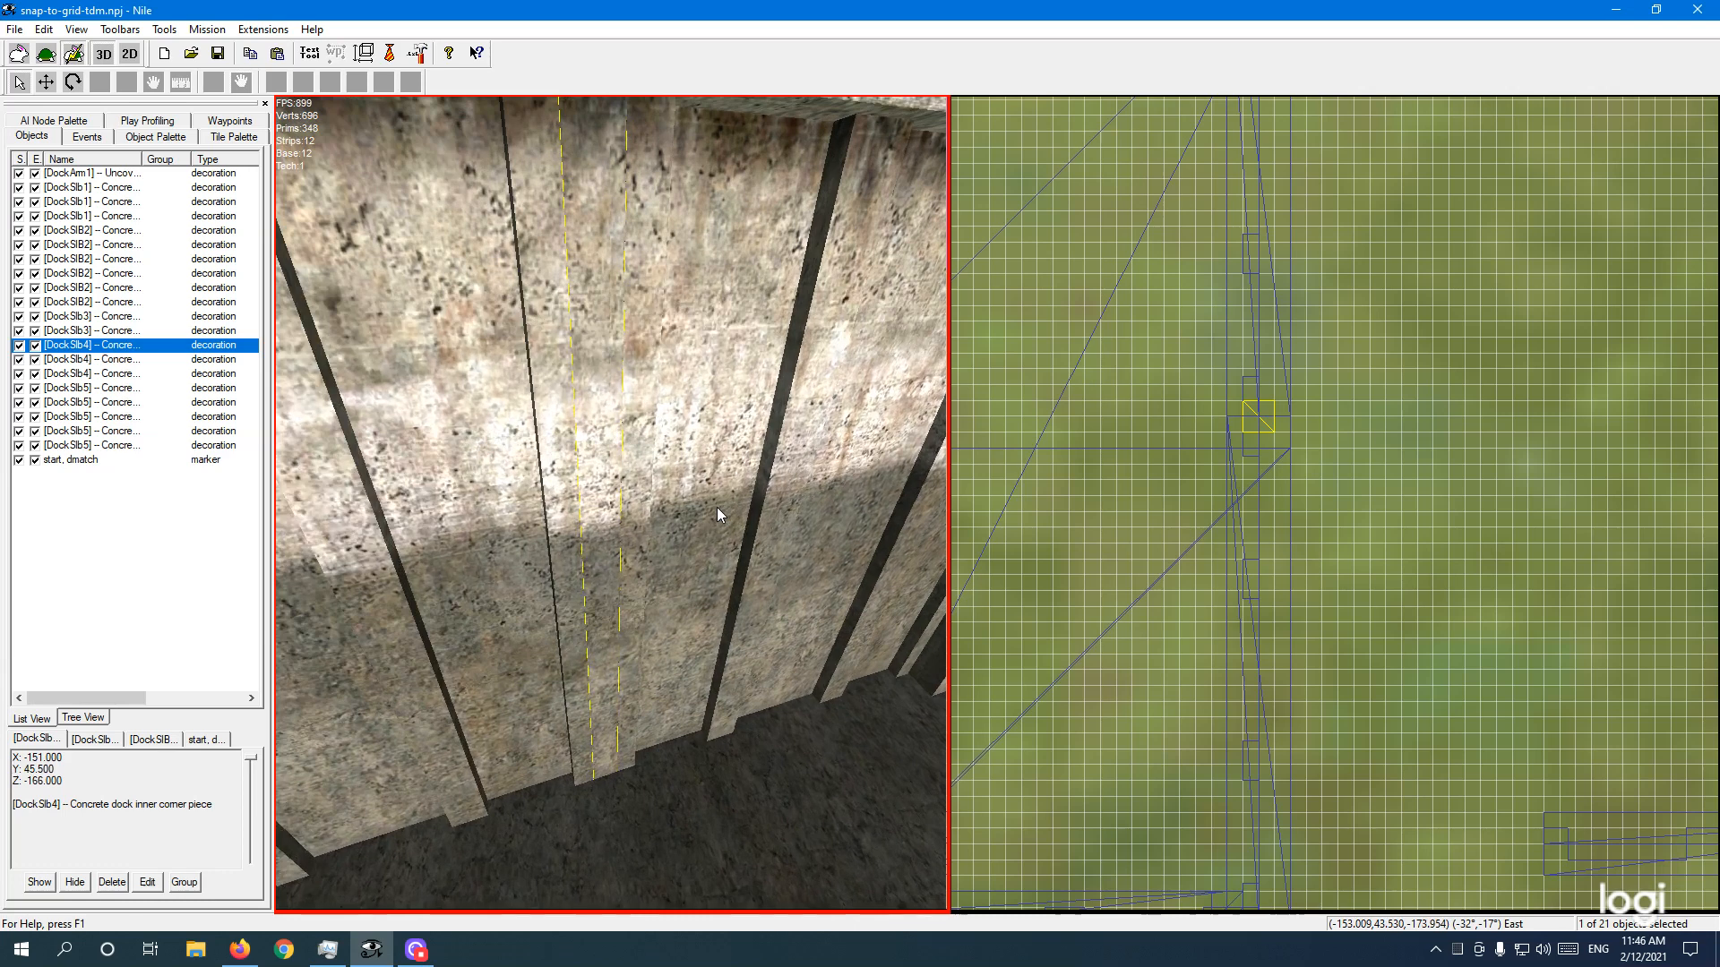
key(z)
key(z)
key(w)
right_drag(658, 509, 675, 505)
key(s)
mouse_move(676, 503)
right_down()
mouse_move(724, 493)
mouse_move(644, 498)
right_up()
key(s)
Step: Rise above the southeast corner and look across the top of the dock wall
key(e)
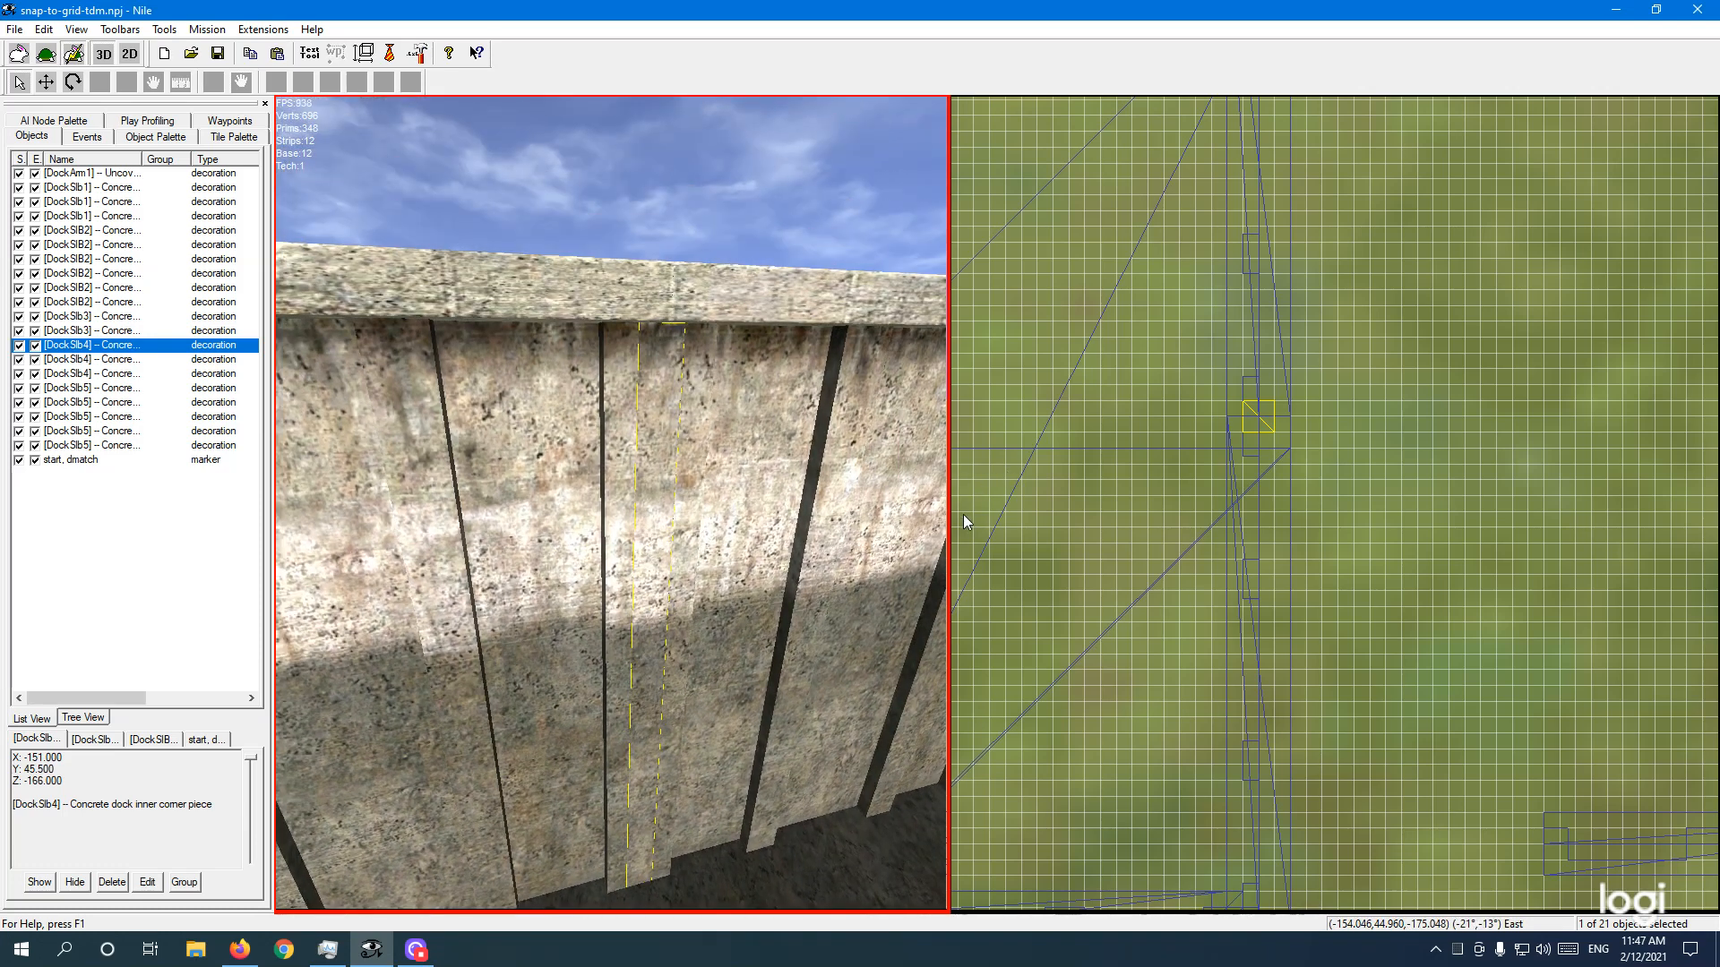
right_drag(778, 555, 819, 561)
key(d)
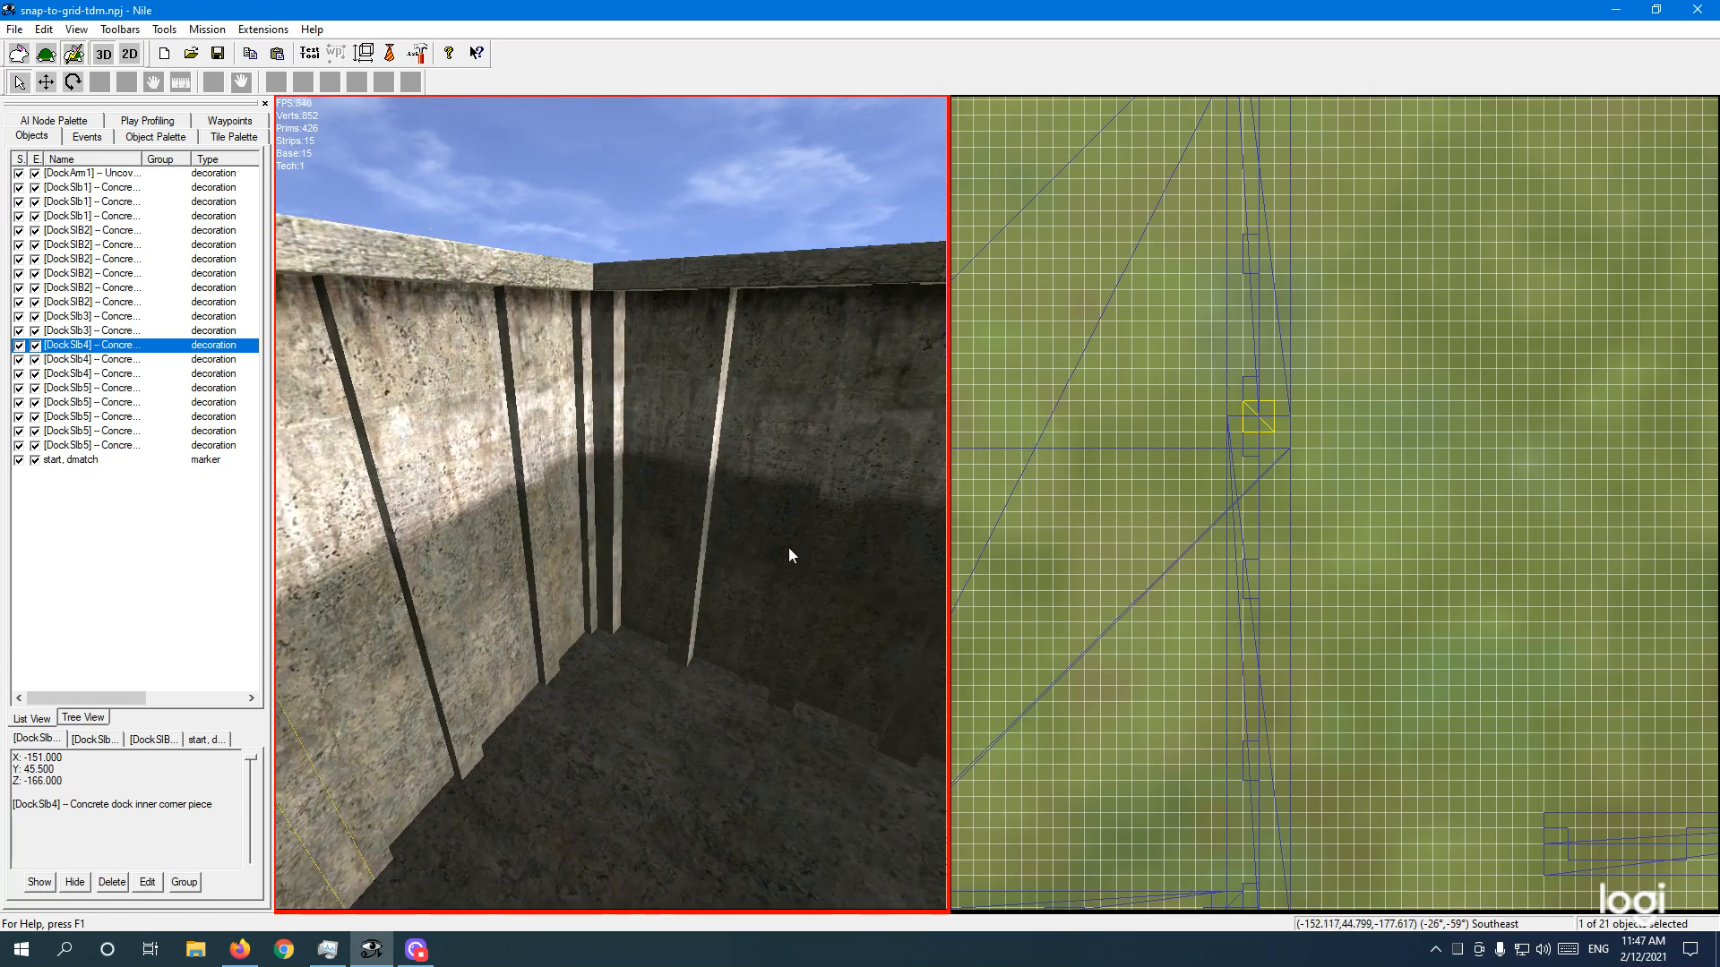
key(w)
key(e)
key(w)
right_drag(653, 598, 504, 498)
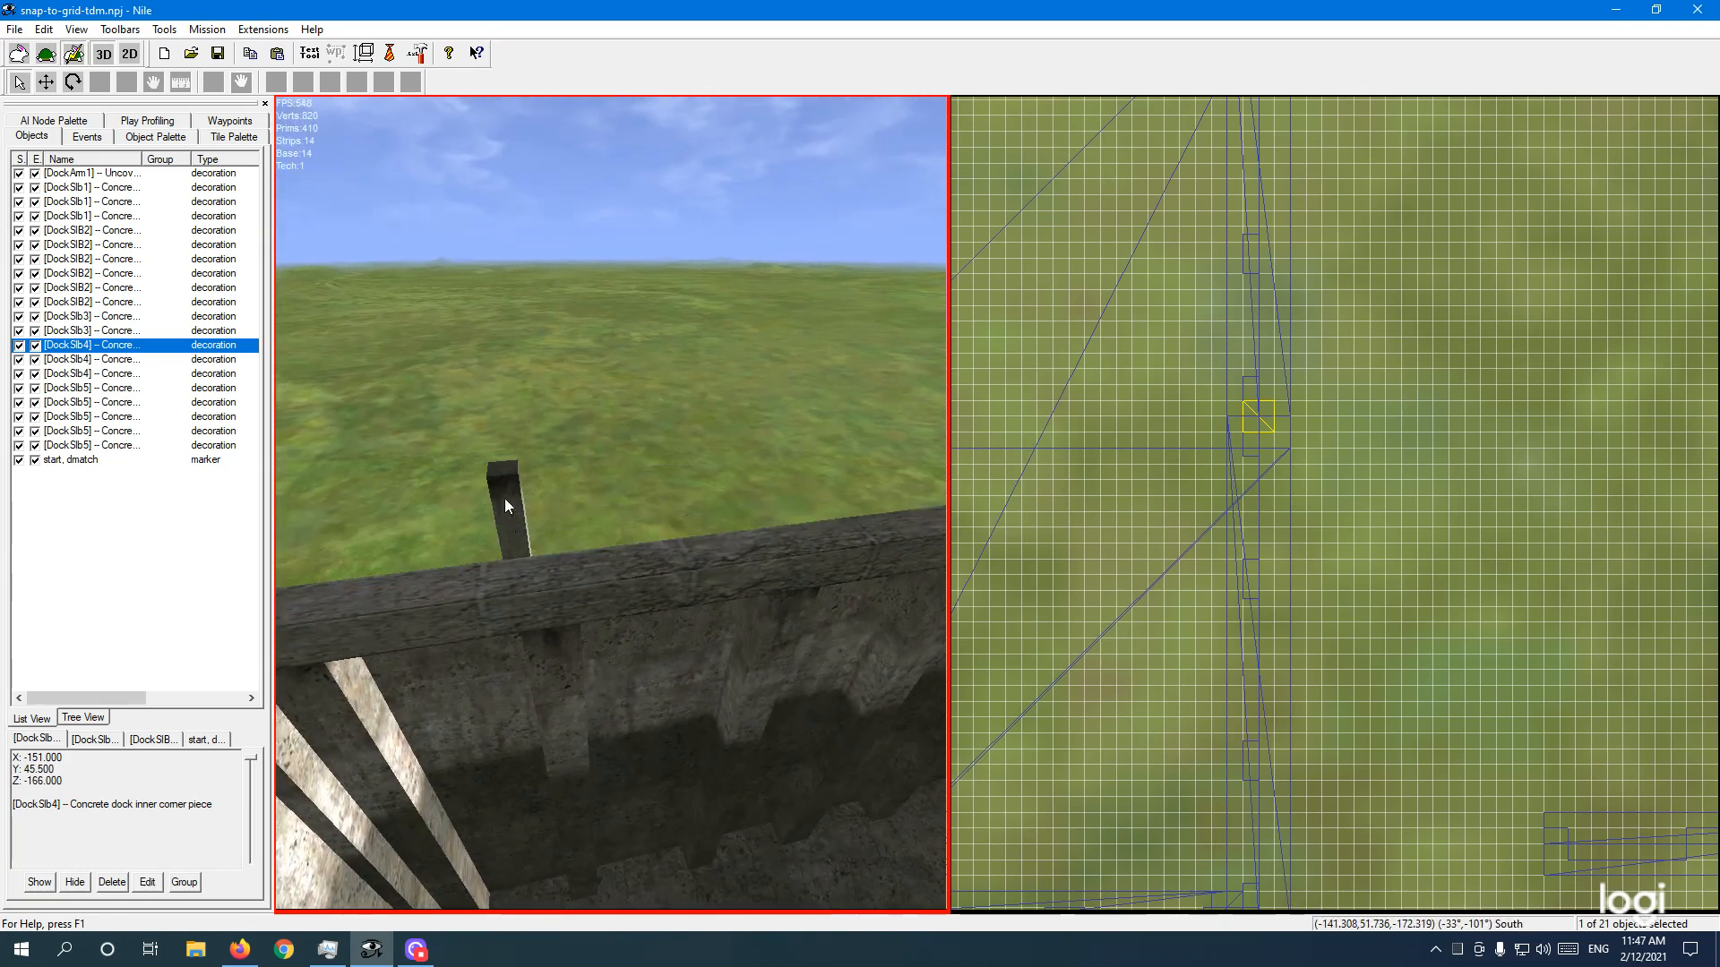
Step: Select the second inner corner pillar and orbit to inspect it beside the corner
ctrl+click(504, 499)
ctrl+click(507, 498)
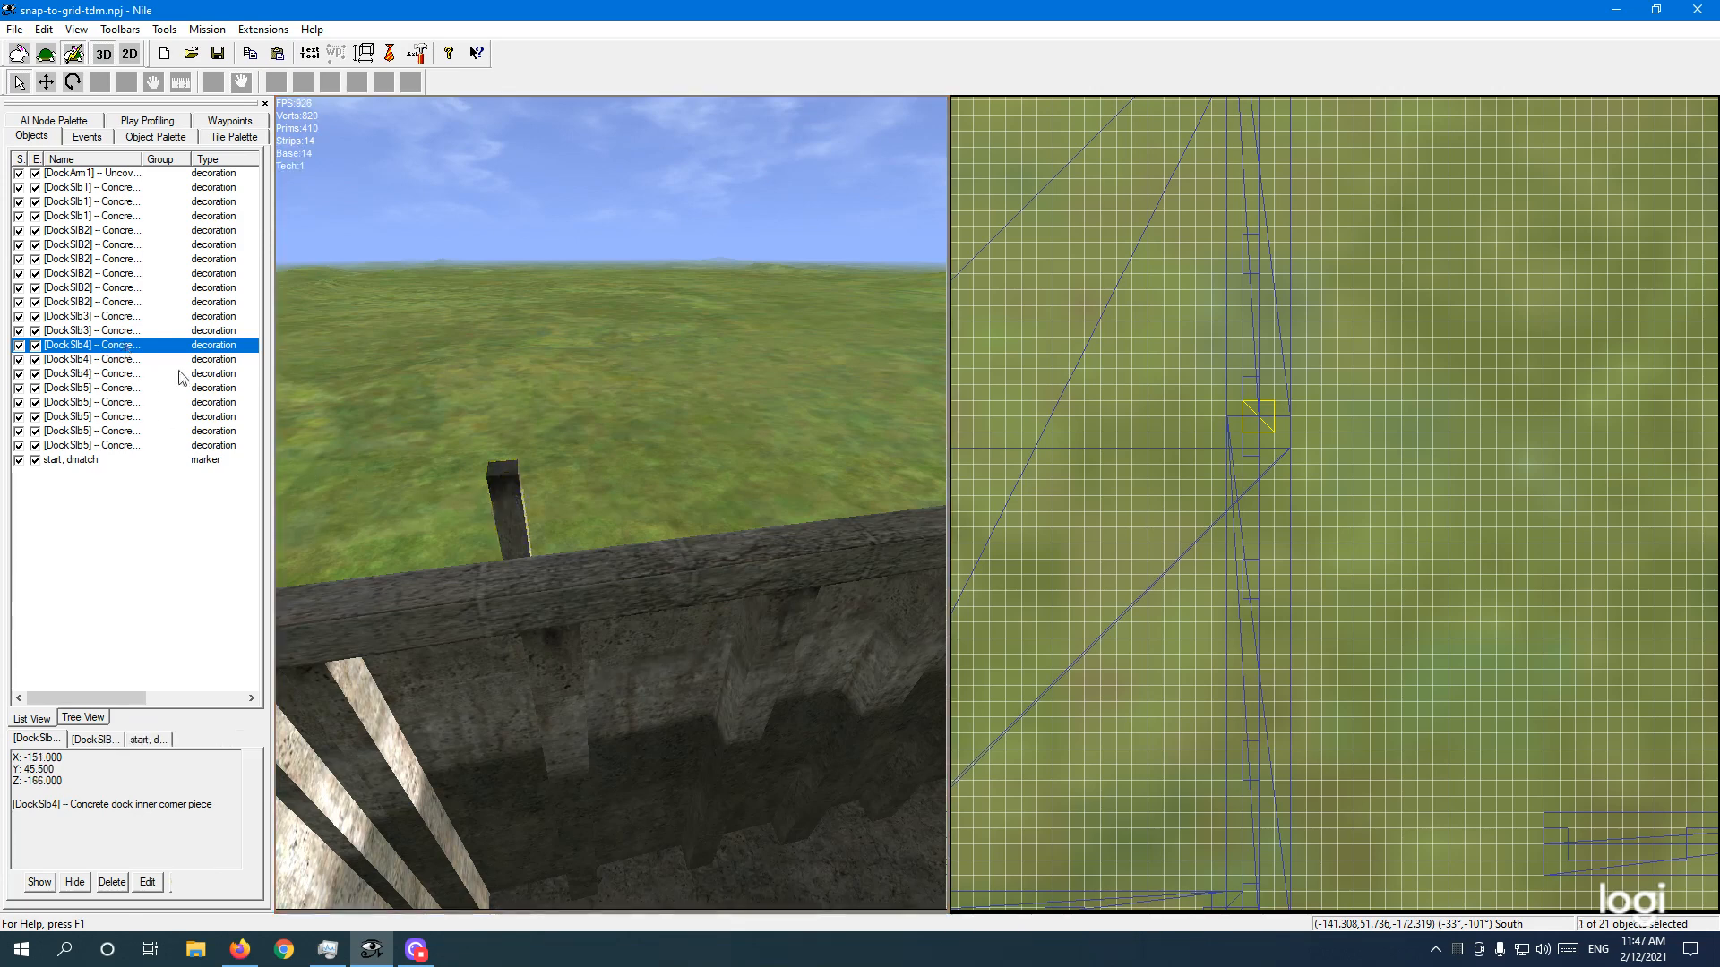
click(507, 498)
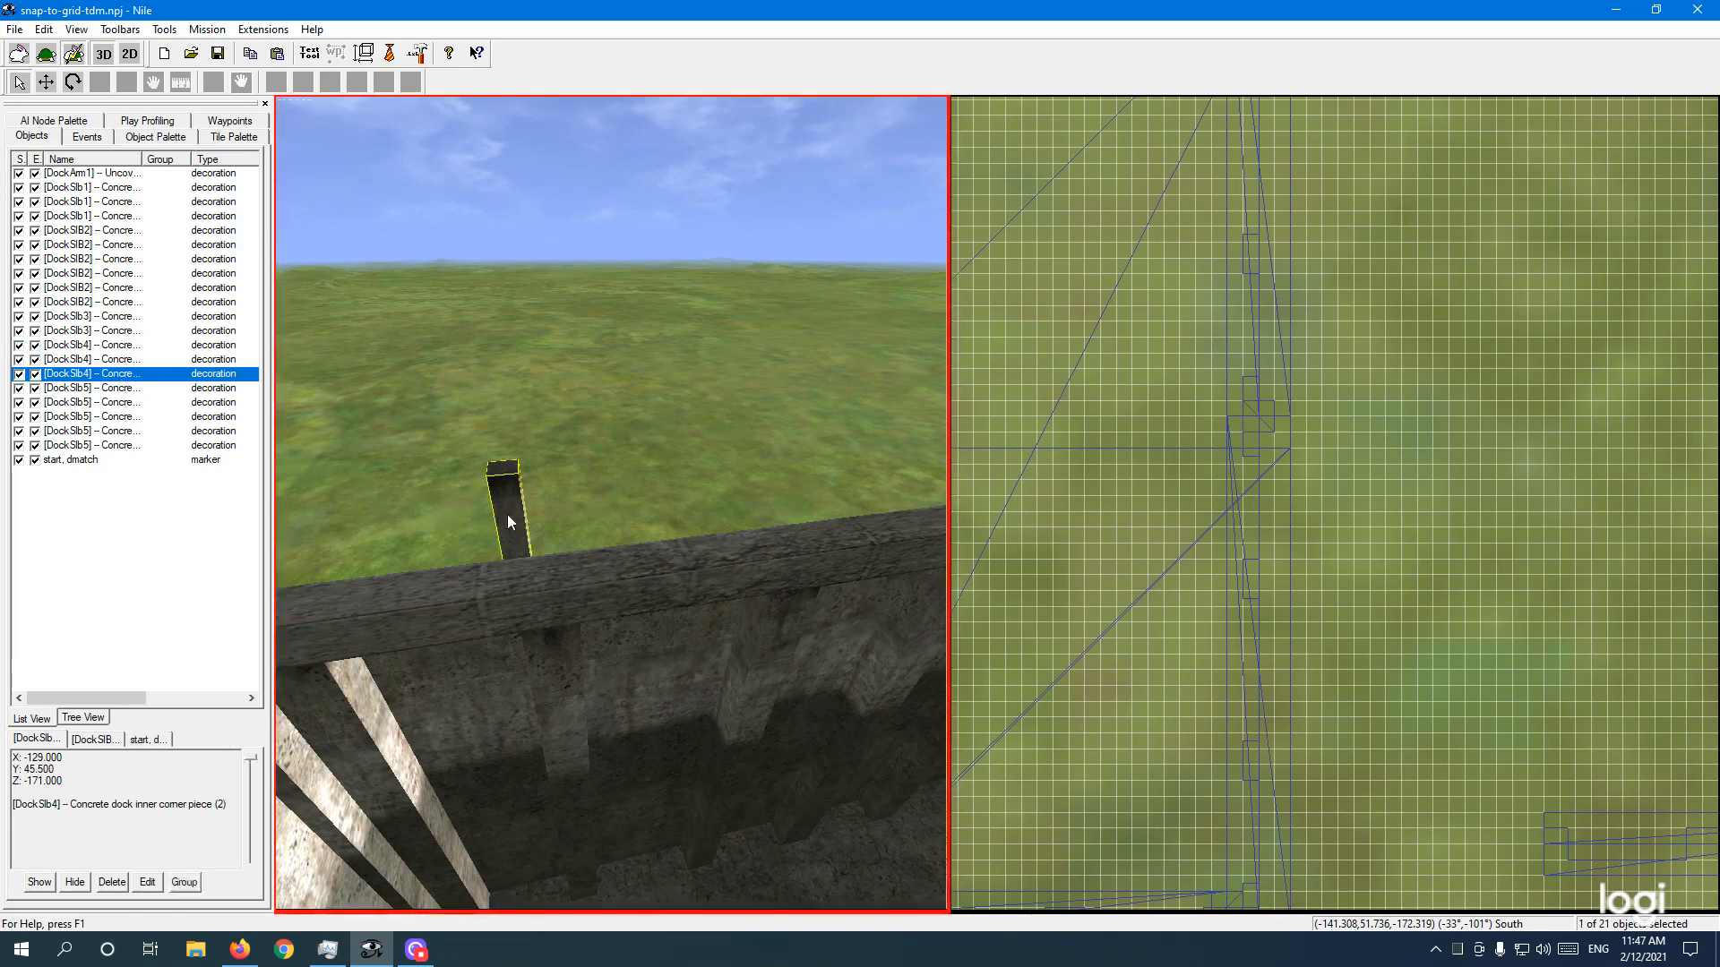
right_drag(564, 518, 577, 519)
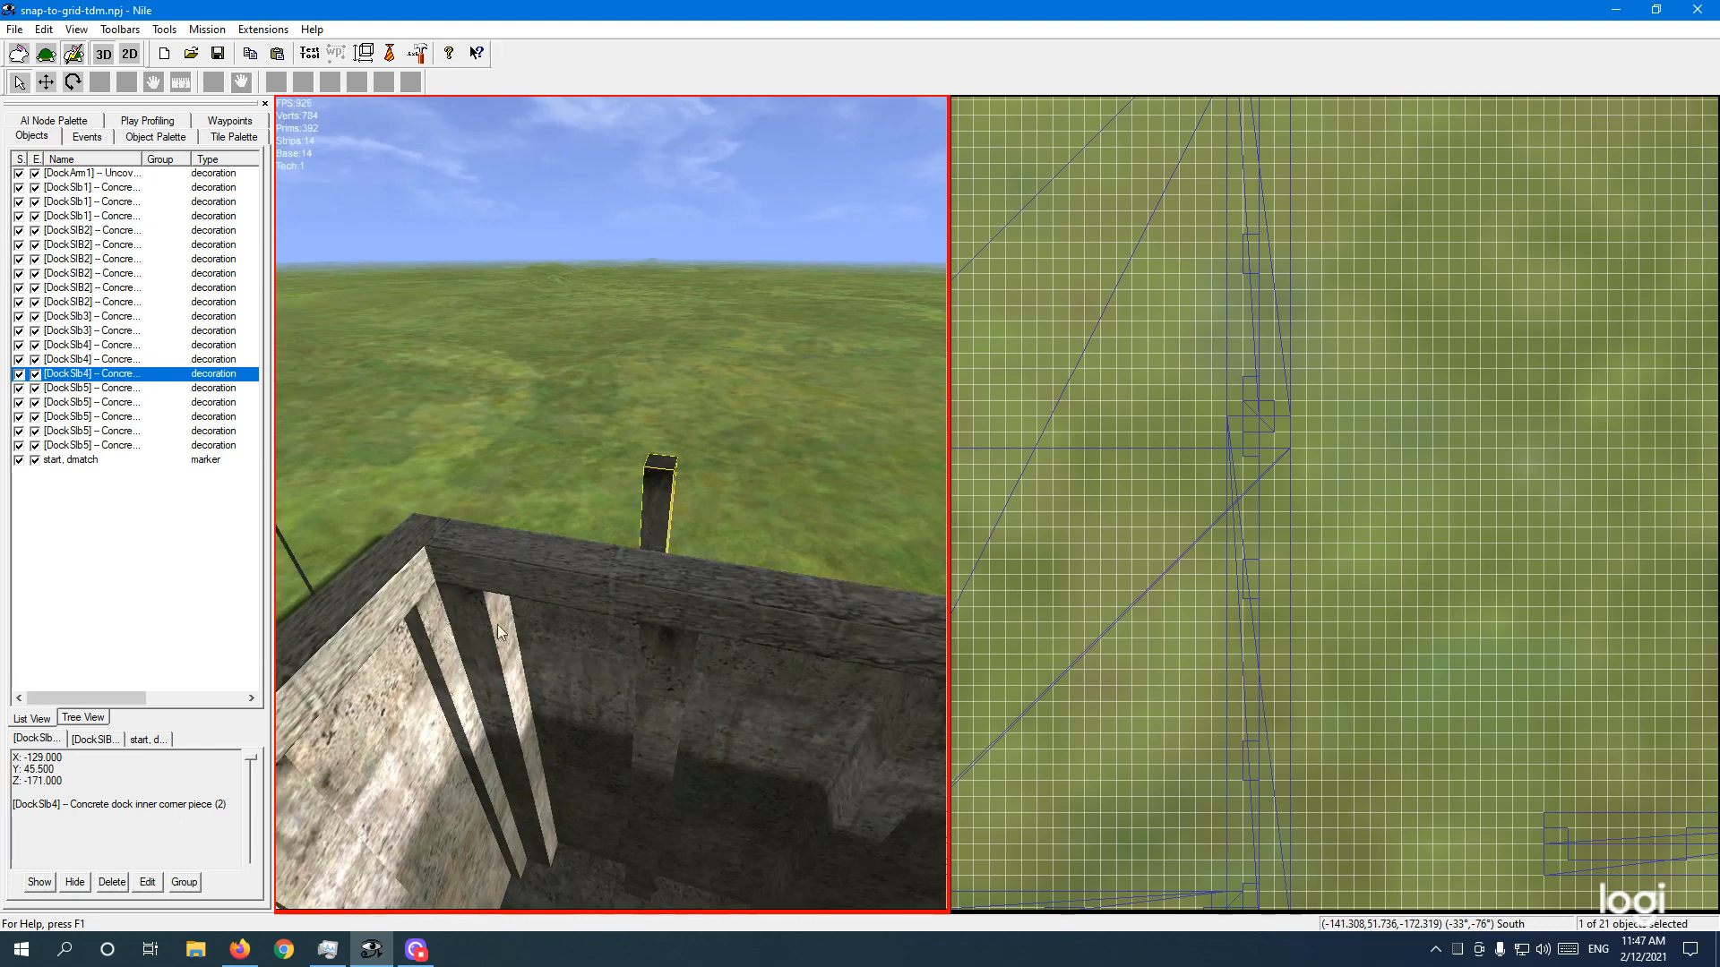
Step: Clear the selection and save the mission as snap-to-grid-tdm.npj
click(656, 496)
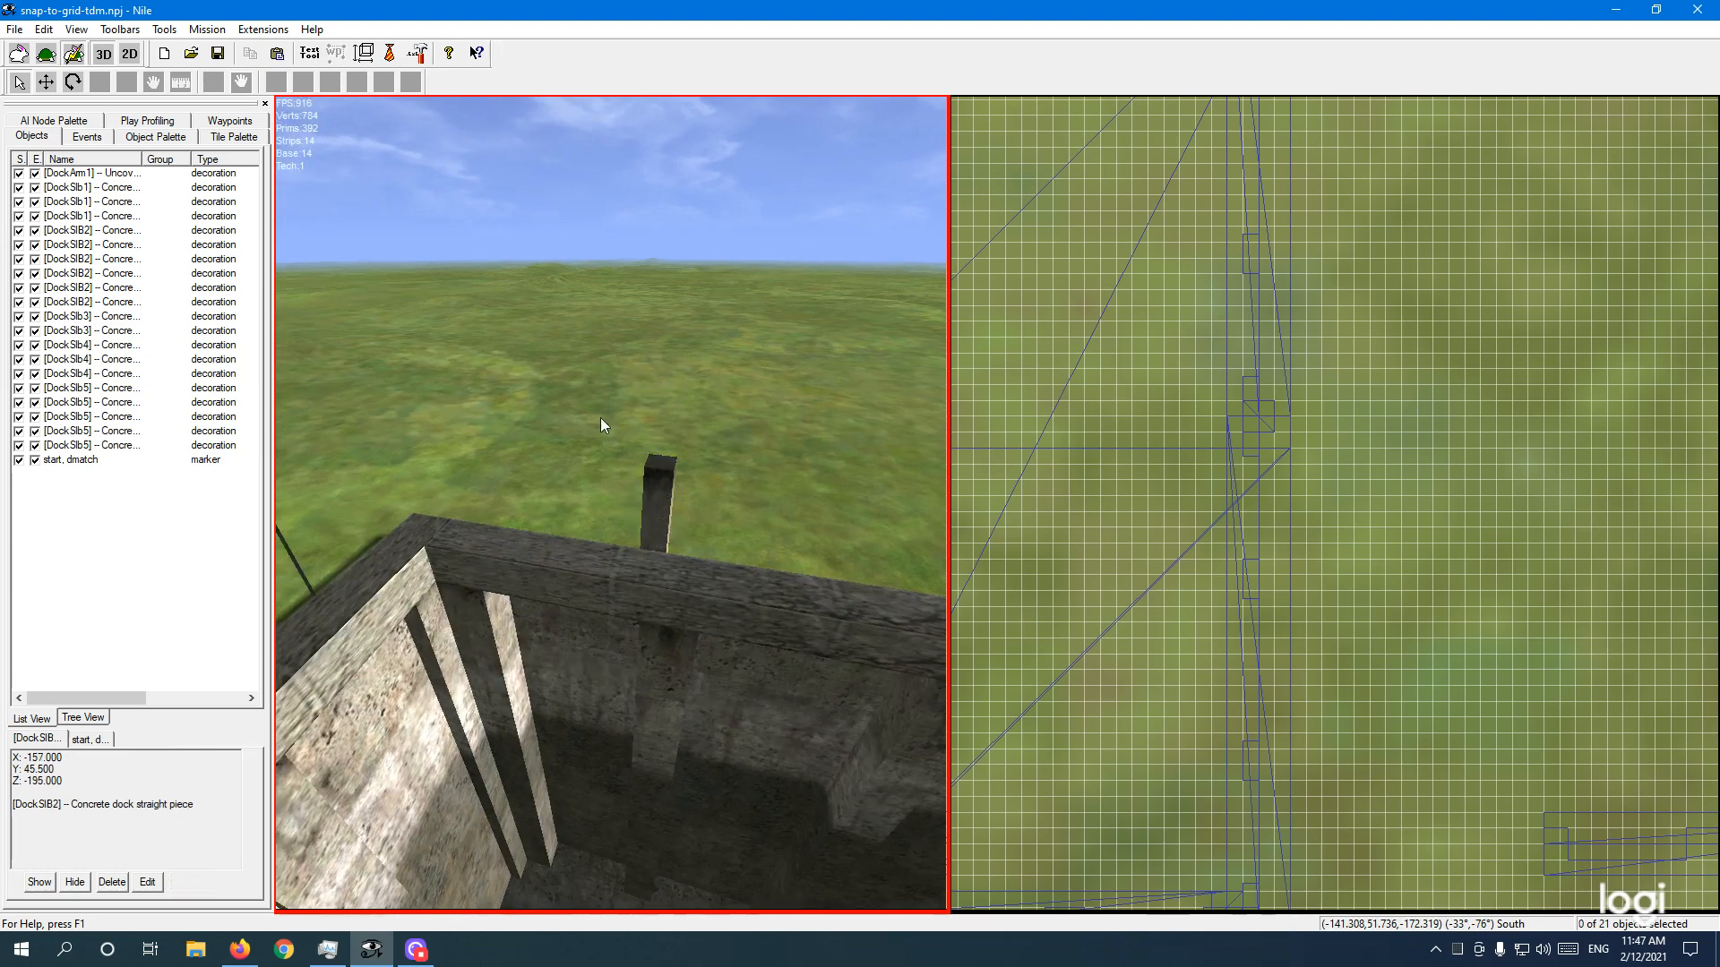
right_drag(626, 404, 600, 396)
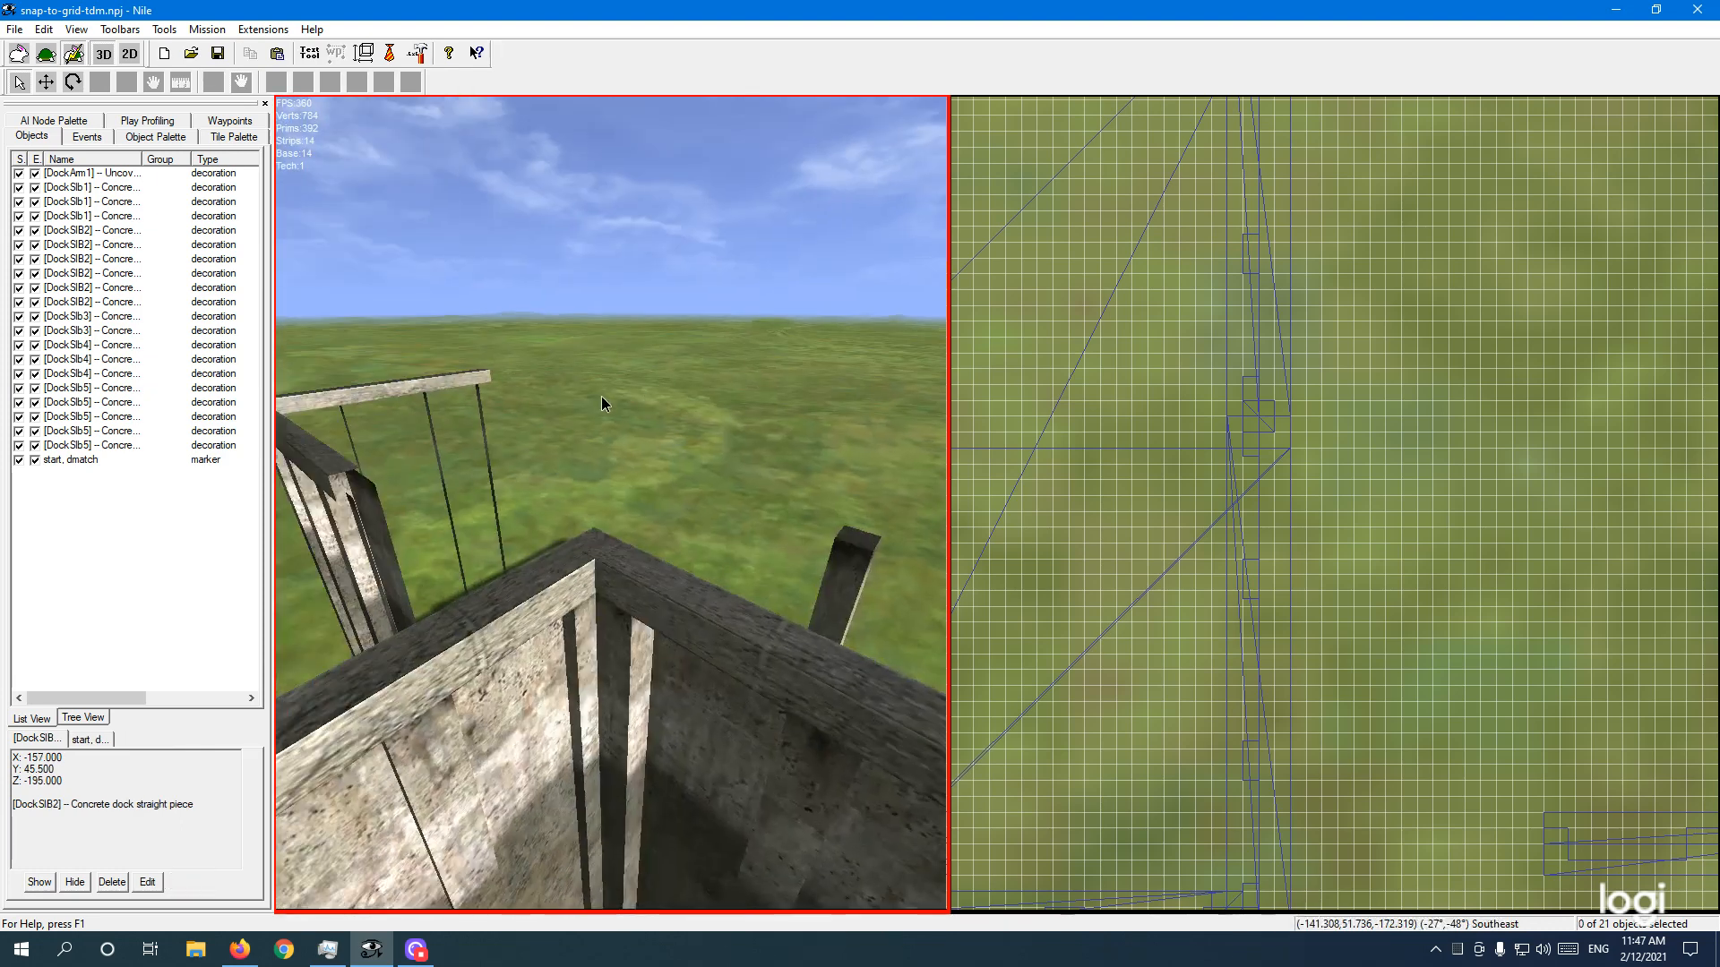
click(14, 29)
click(40, 92)
click(610, 552)
click(609, 552)
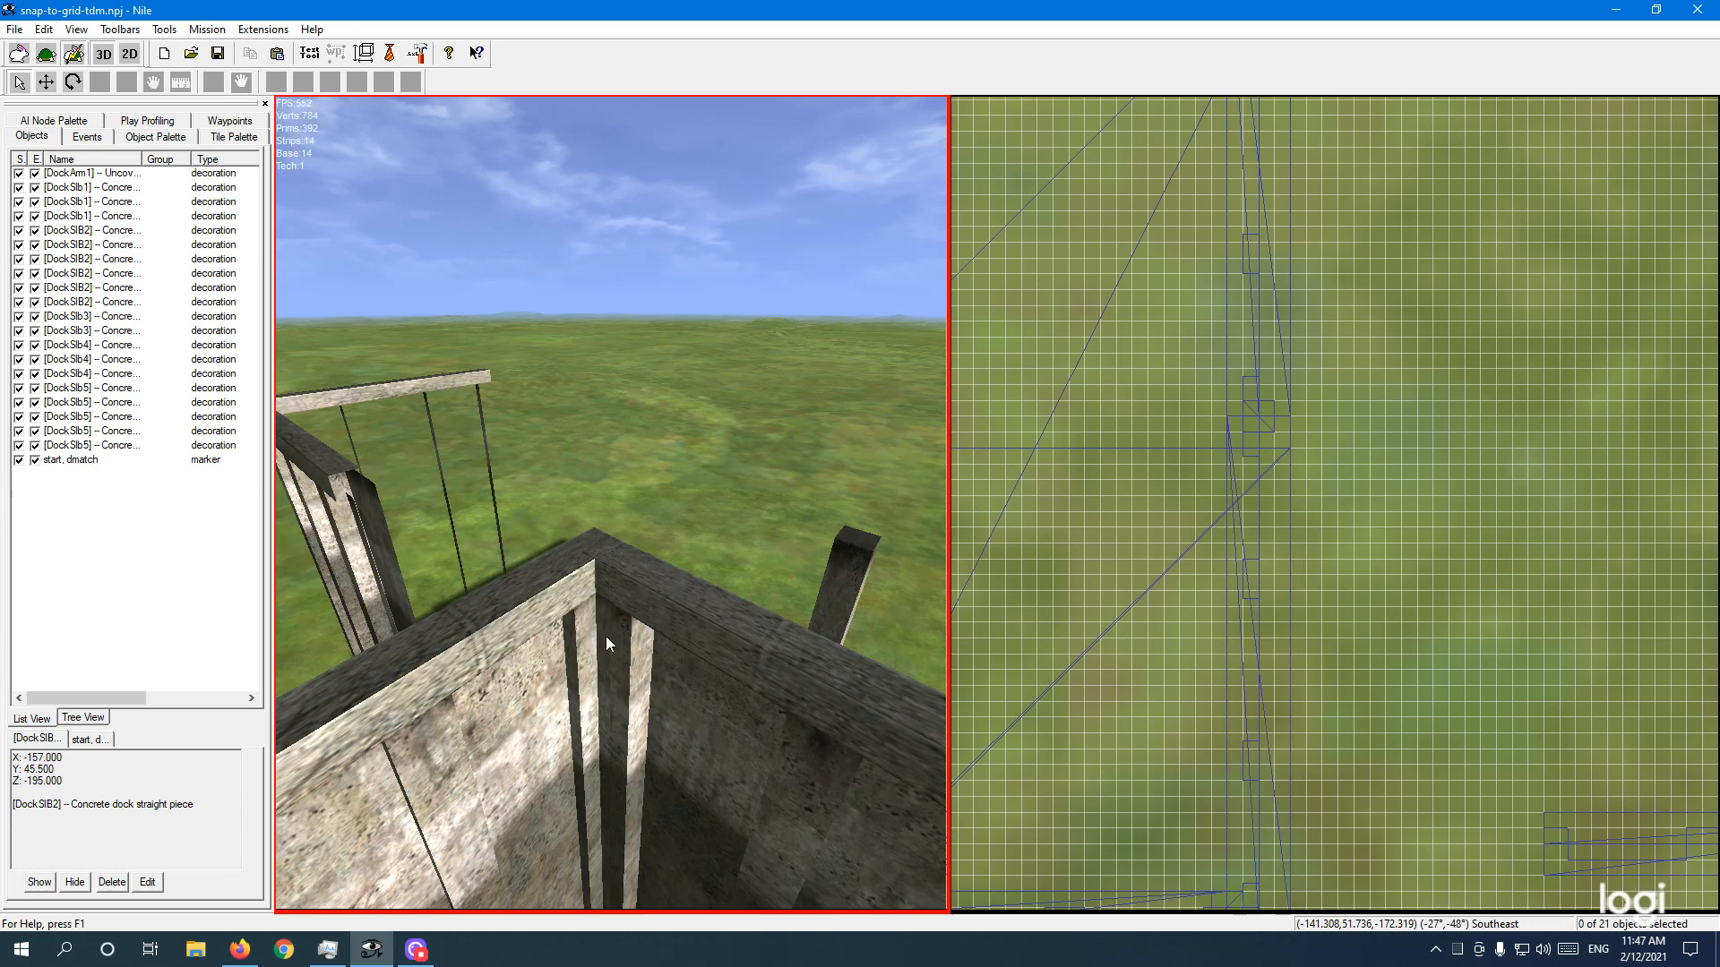
click(606, 636)
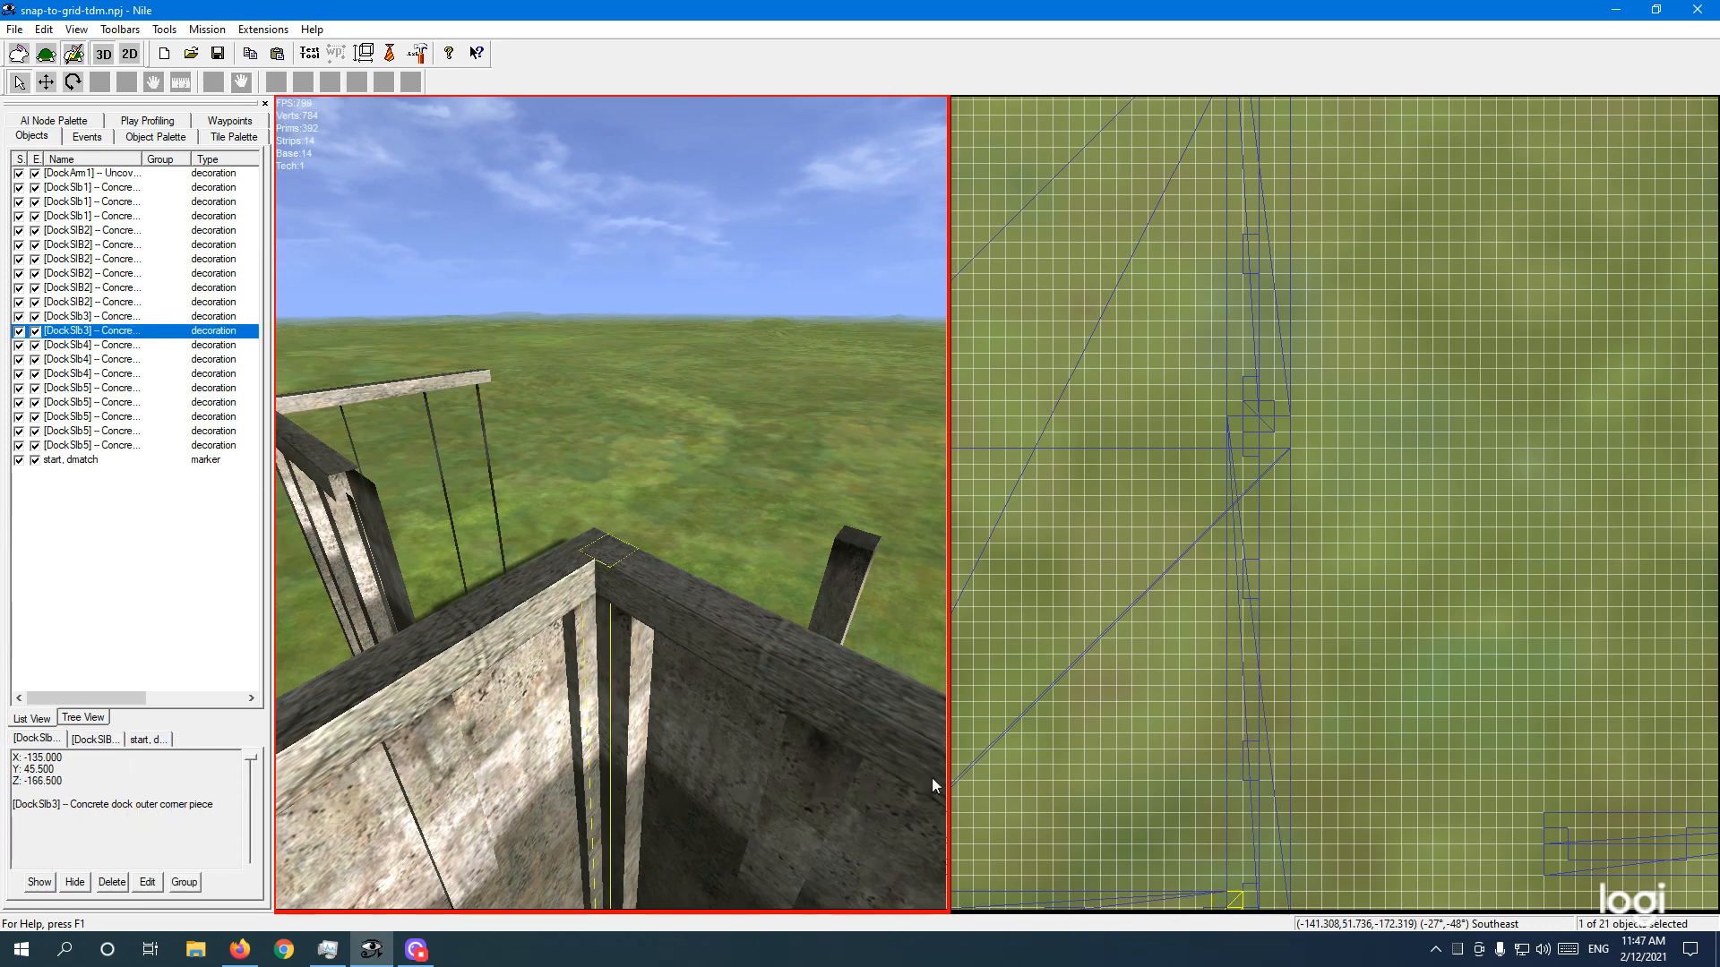
click(1148, 809)
middle_drag(1148, 809, 1182, 452)
scroll(1224, 618, up, 3)
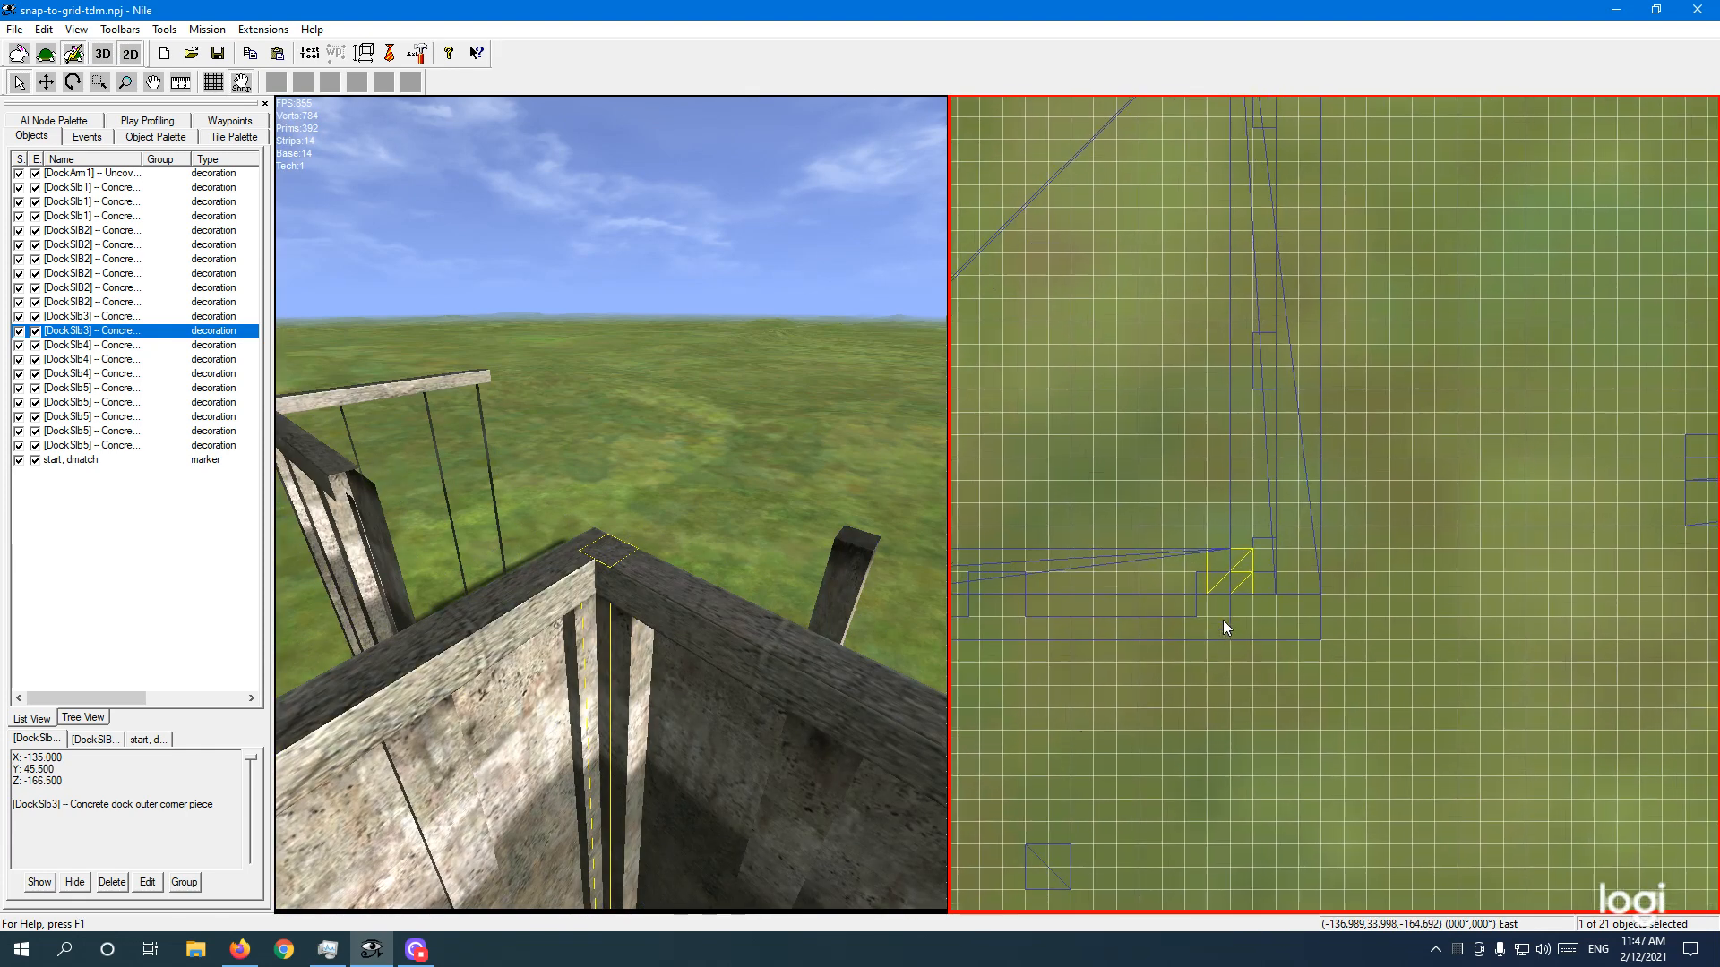
scroll(1274, 604, up, 1)
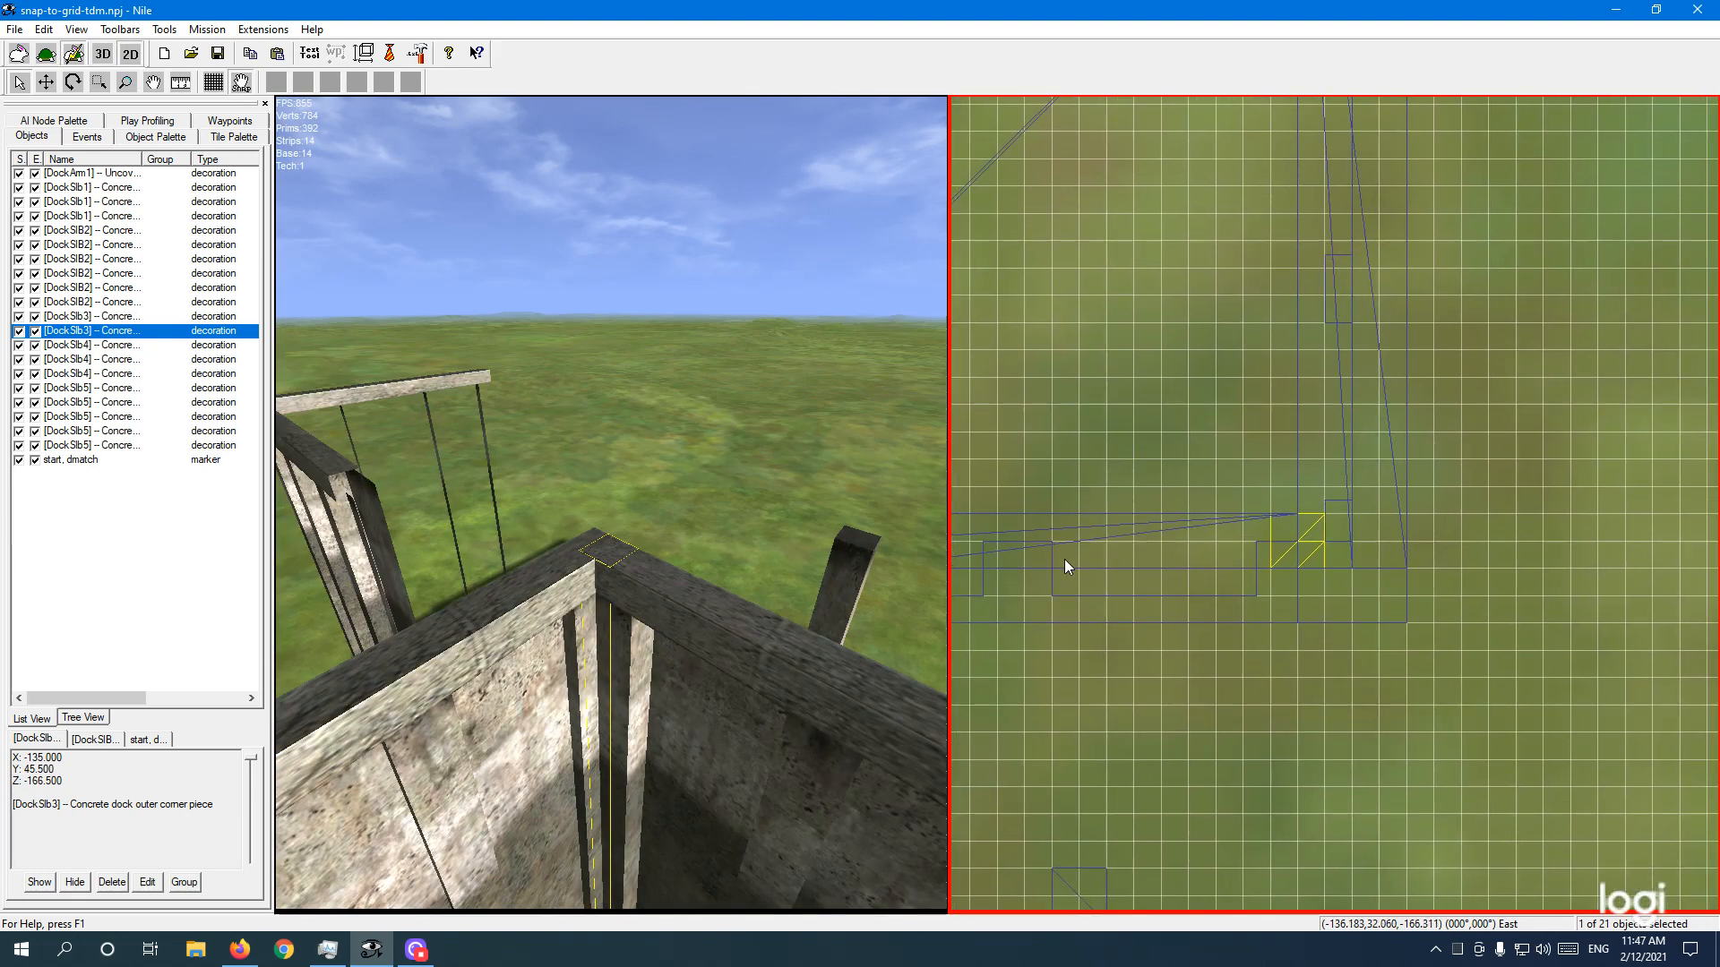
click(747, 772)
ctrl+click(729, 759)
ctrl+click(444, 766)
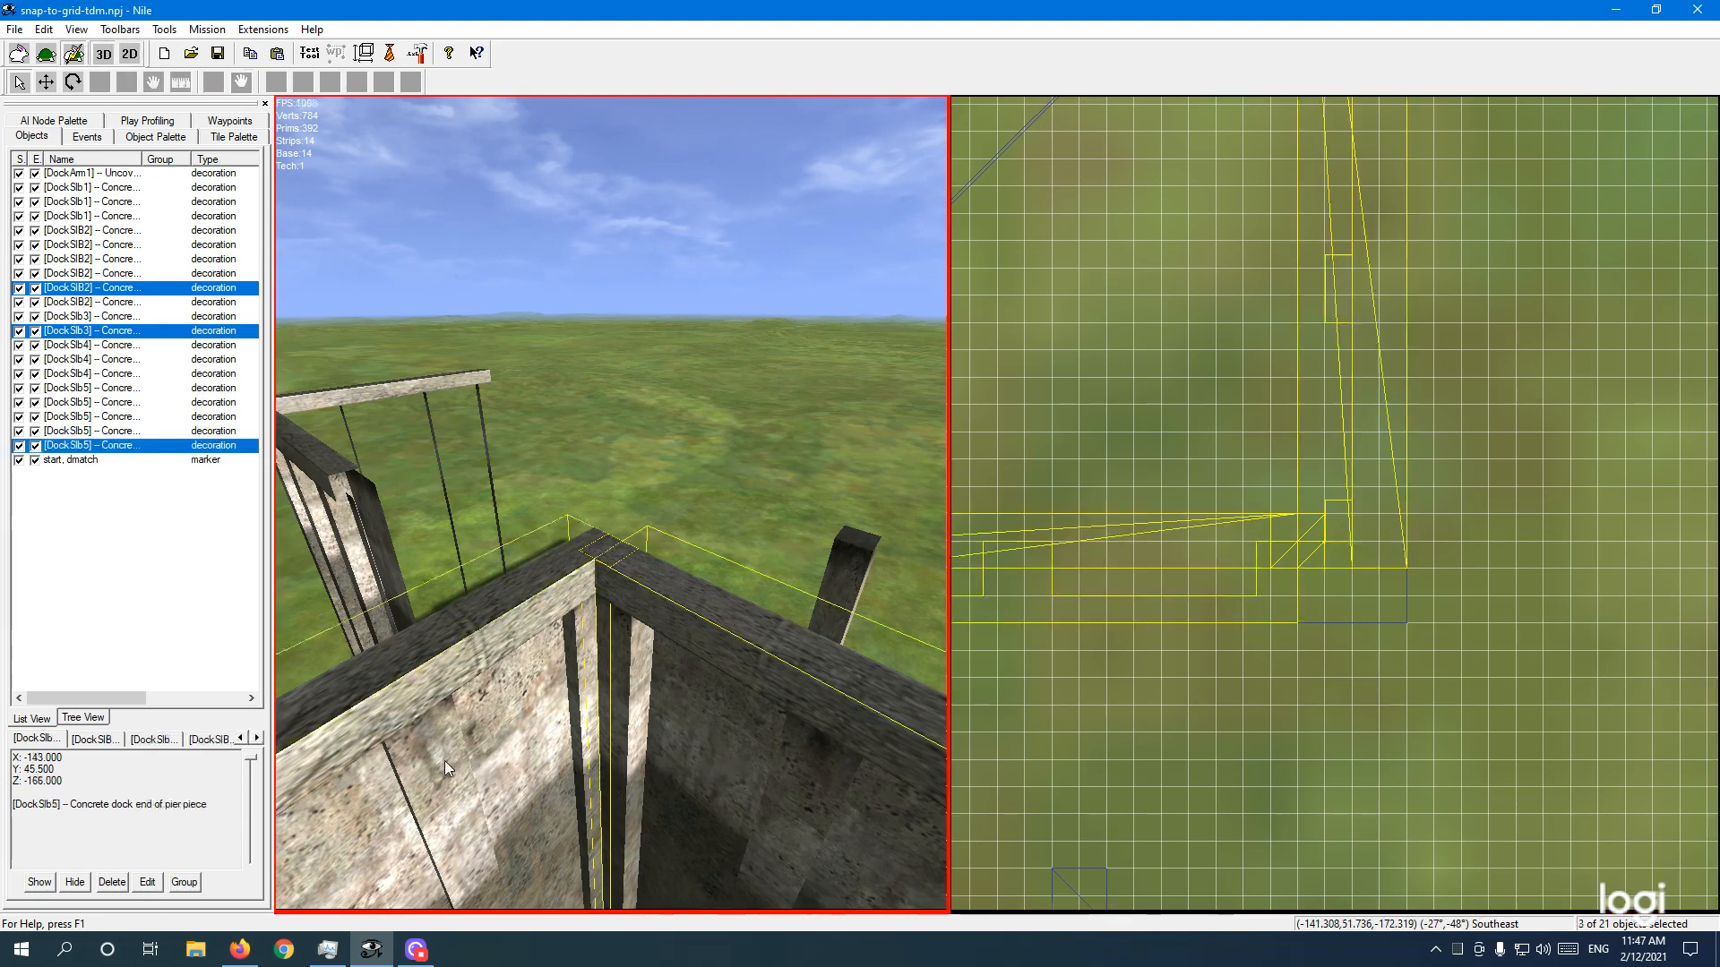
ctrl+click(491, 761)
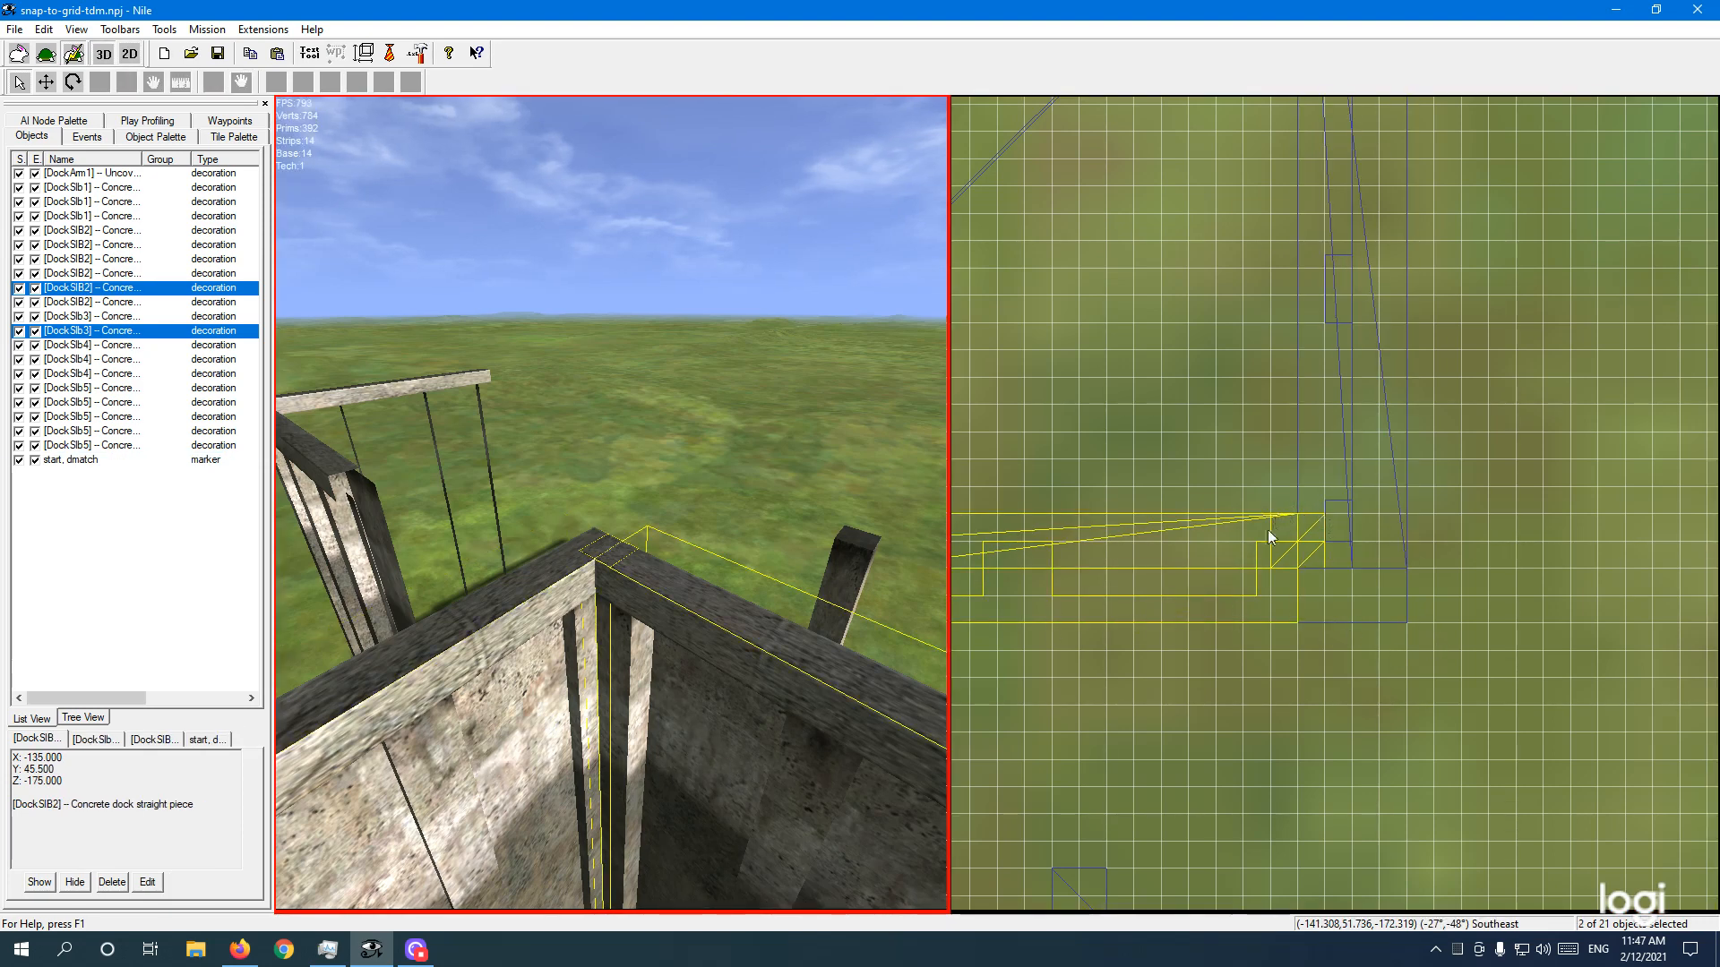
ctrl+click(509, 758)
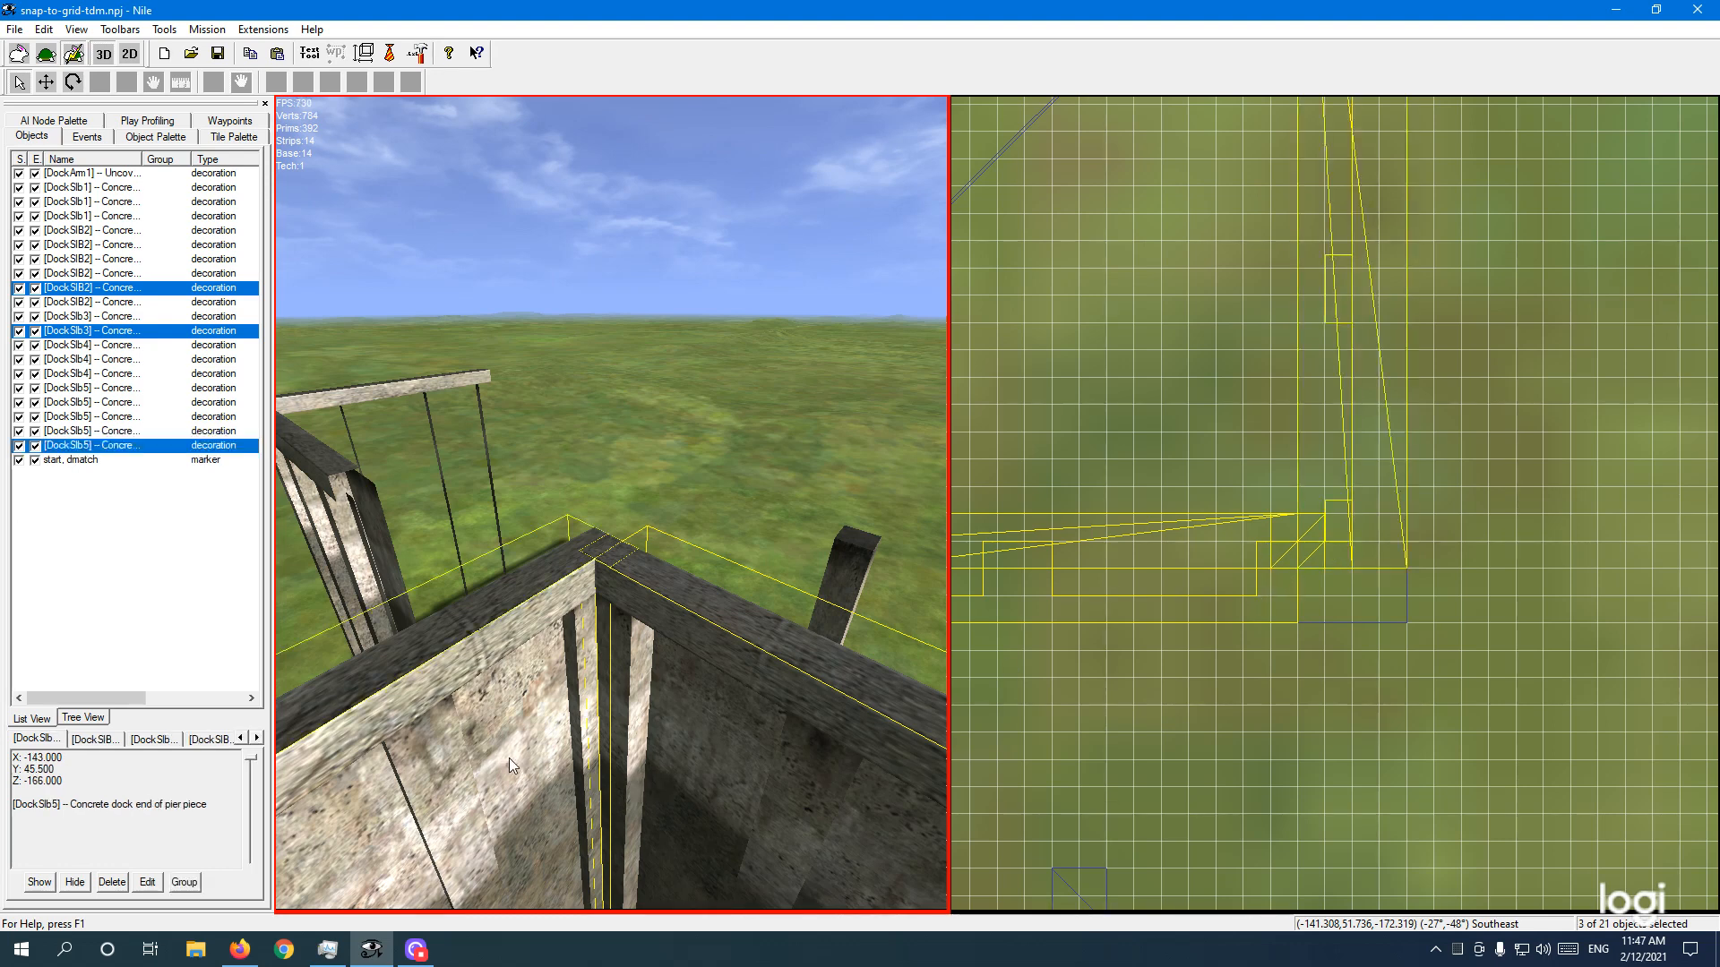
ctrl+click(790, 766)
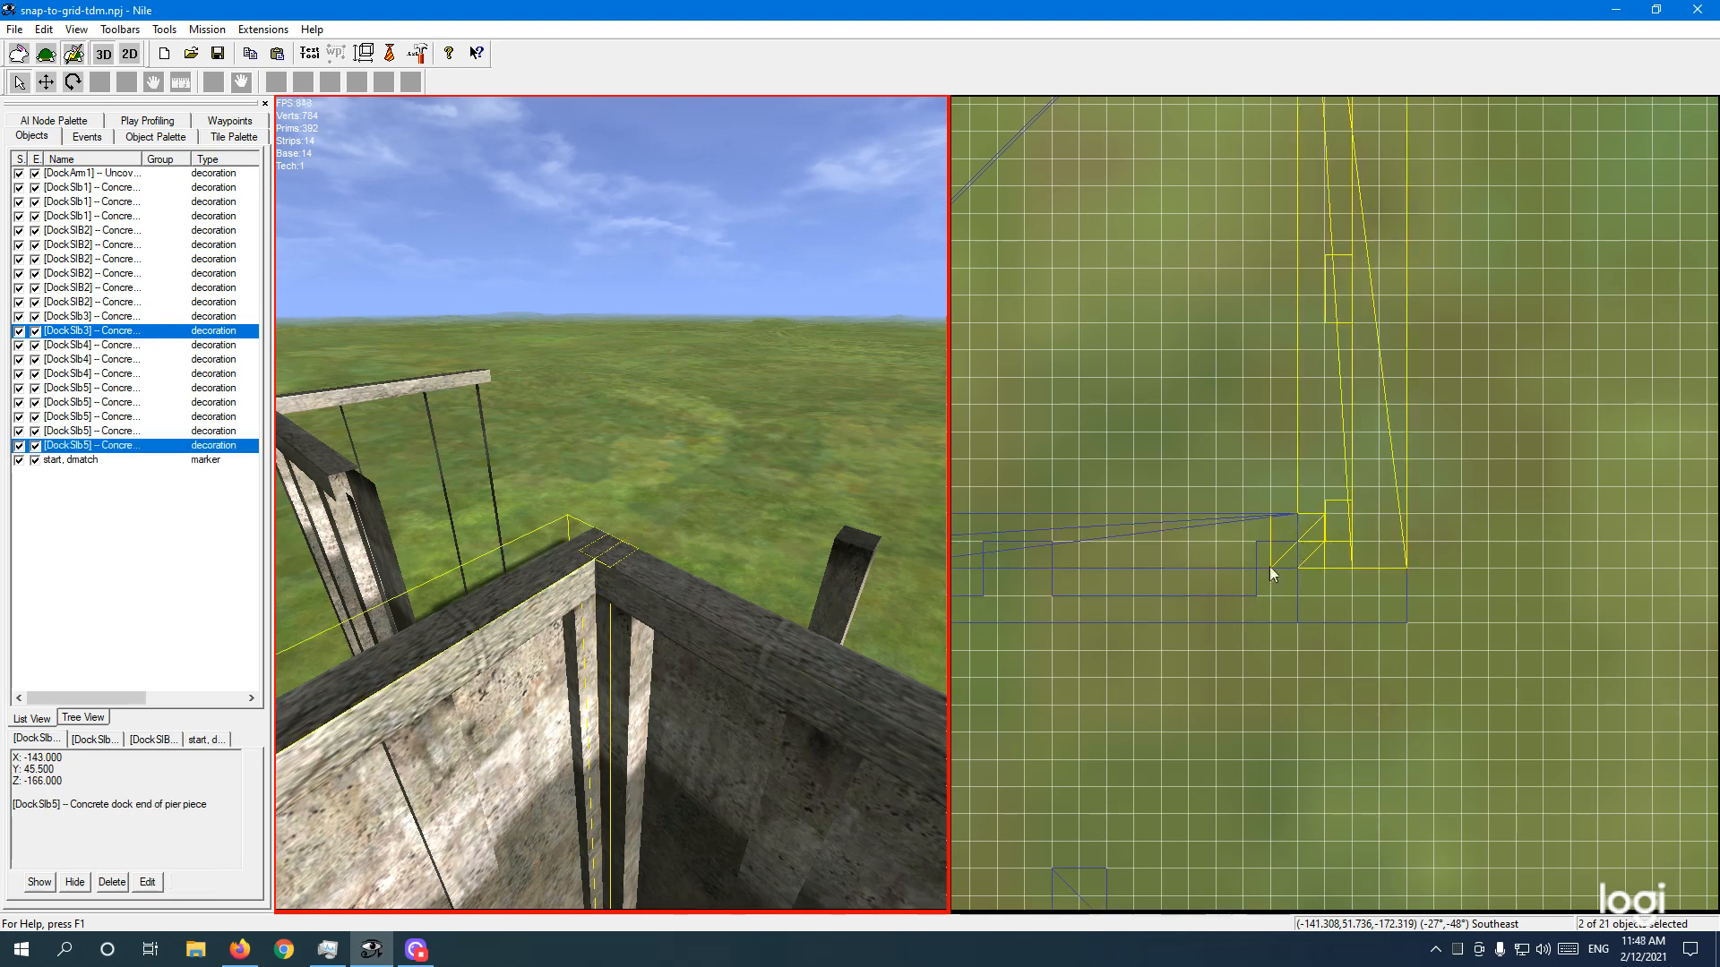
ctrl+click(492, 734)
ctrl+click(708, 745)
ctrl+click(708, 745)
ctrl+click(505, 742)
ctrl+click(506, 742)
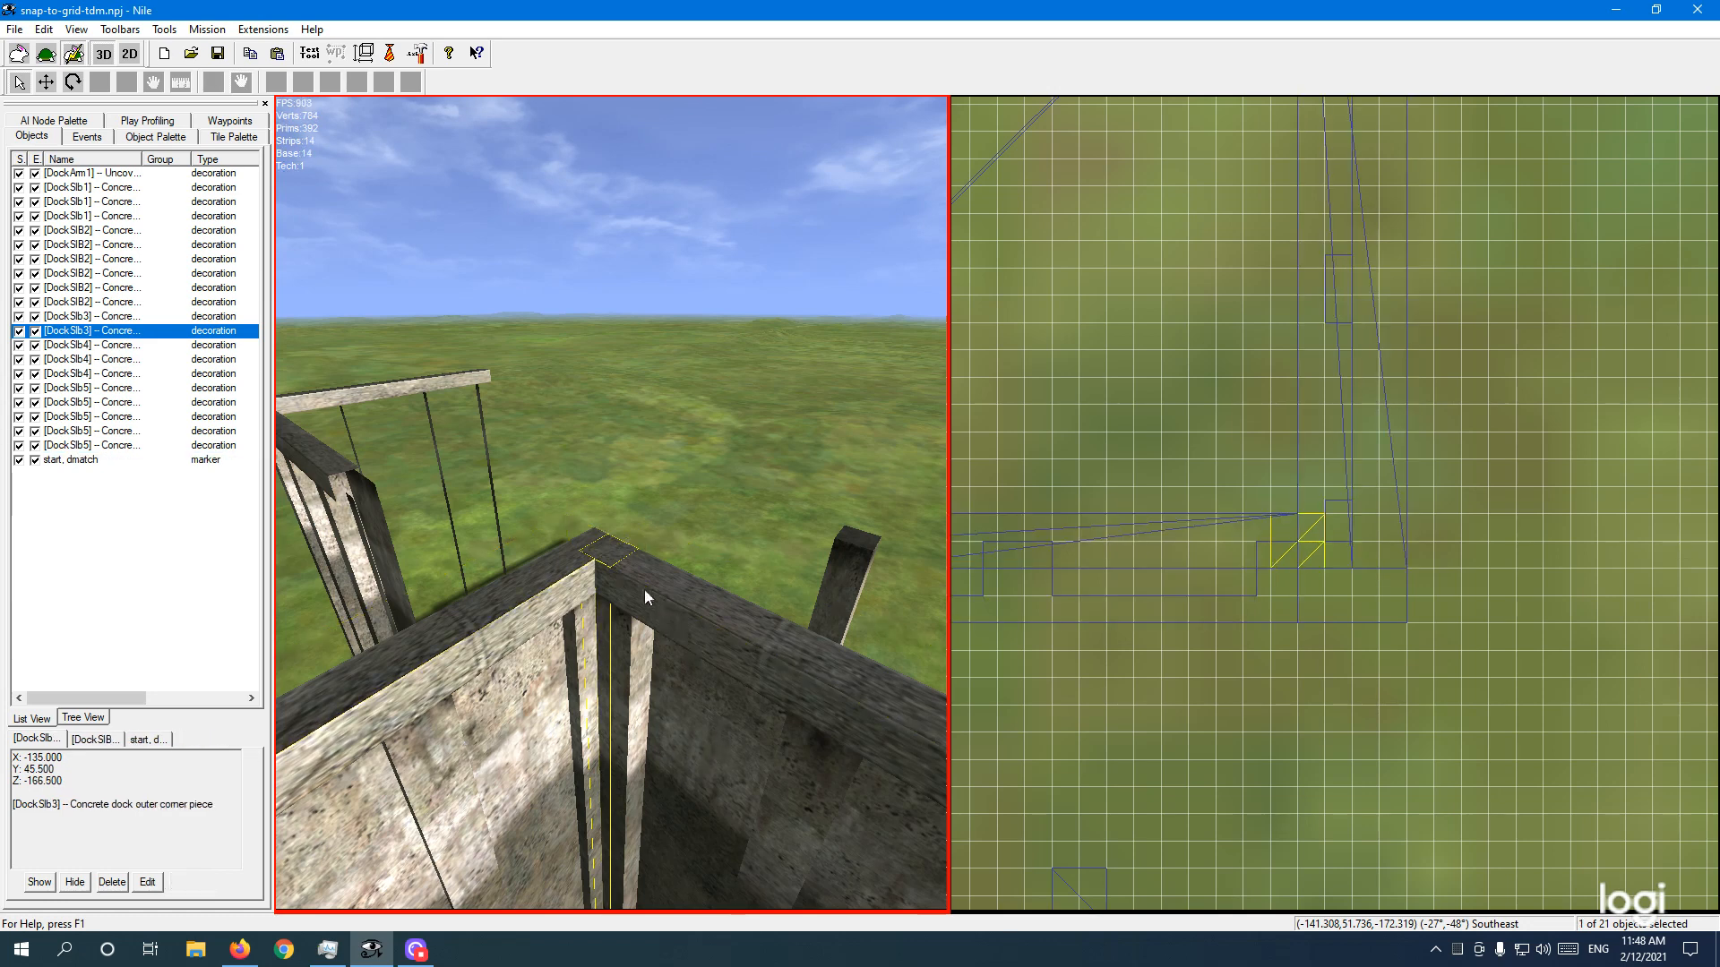
ctrl+click(618, 550)
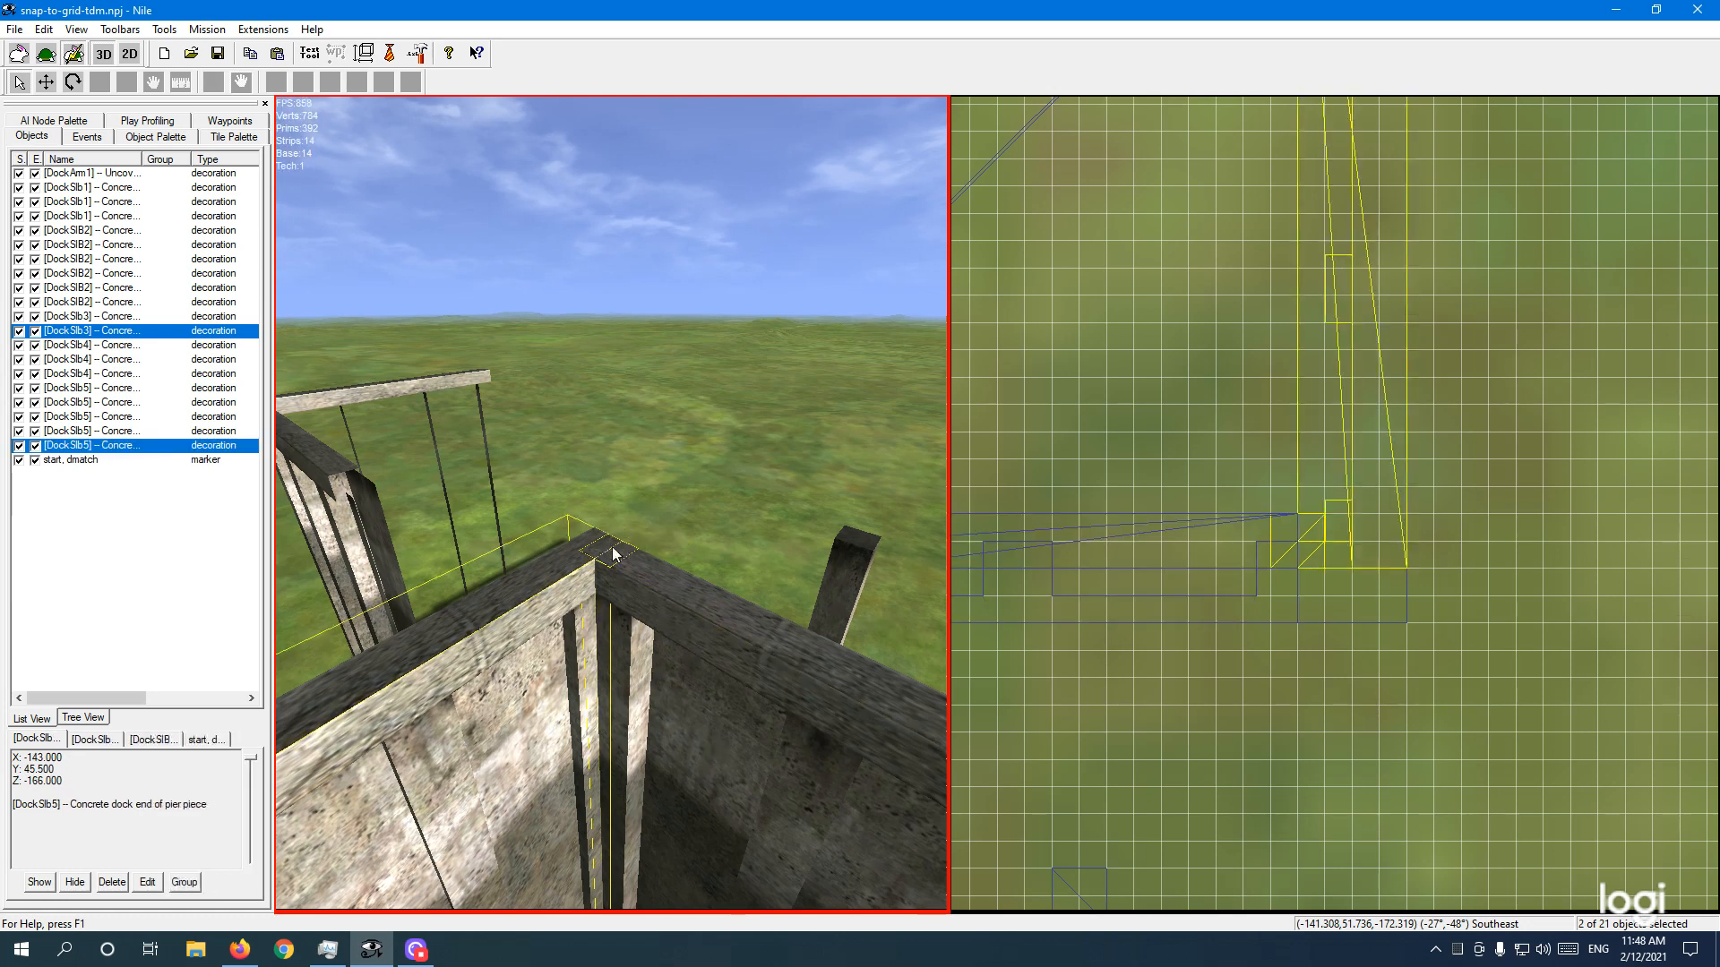
ctrl+click(618, 551)
ctrl+click(605, 616)
ctrl+click(605, 616)
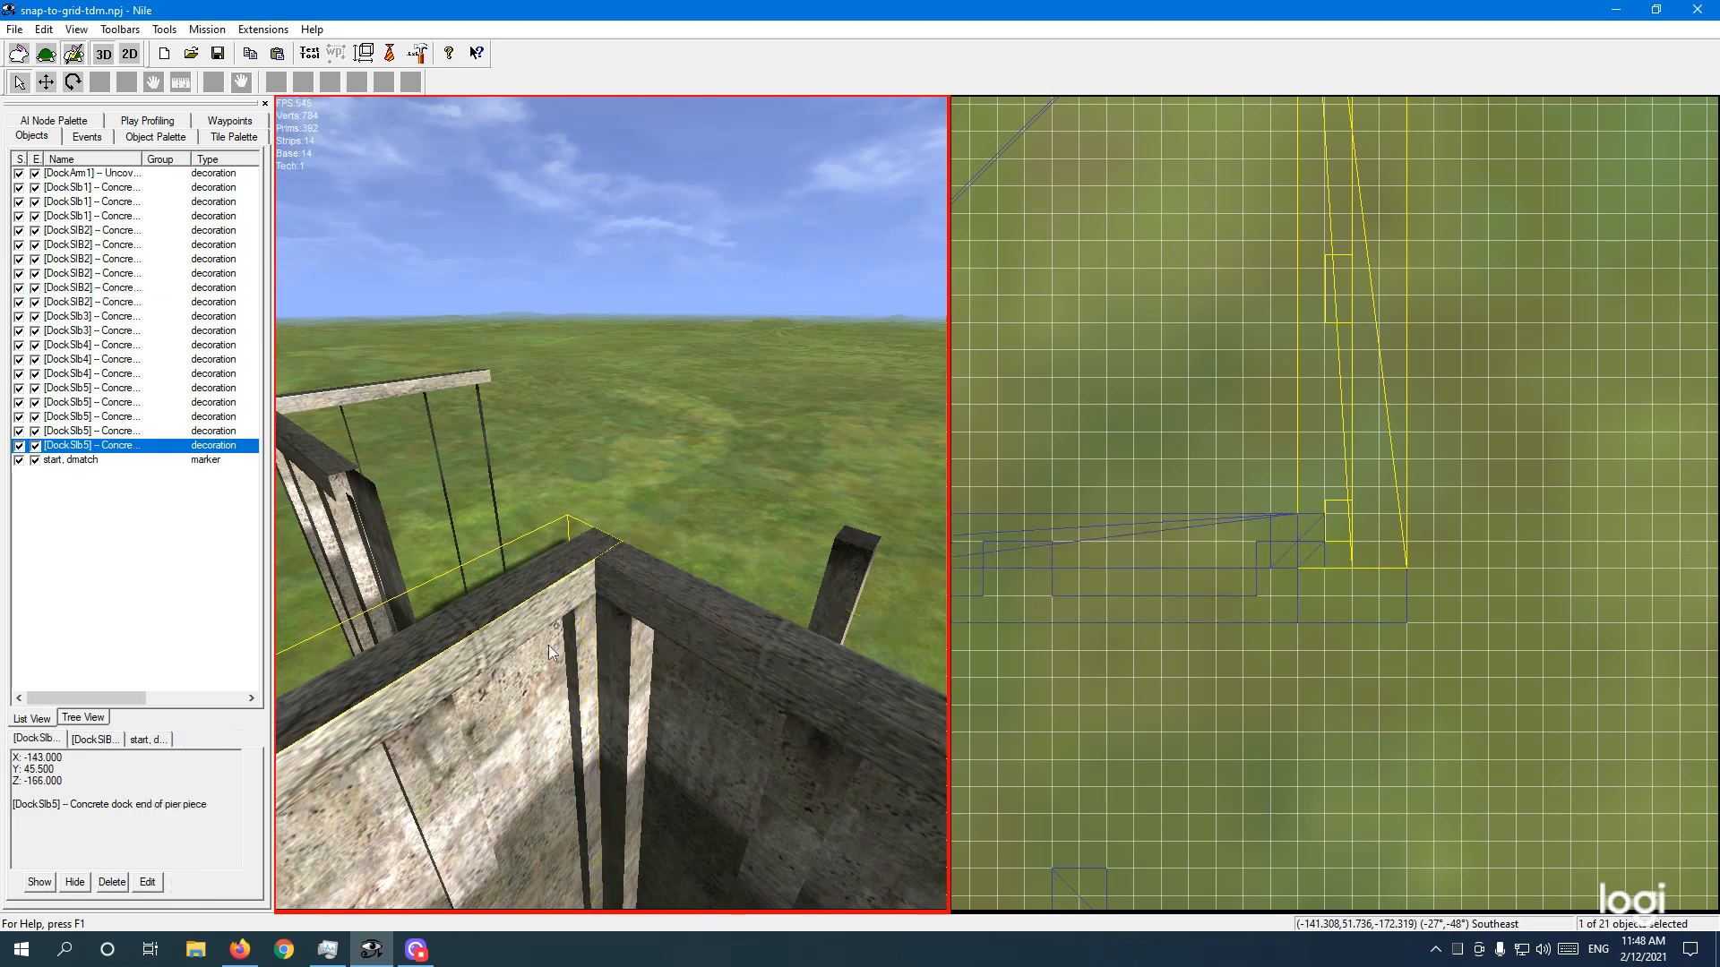
ctrl+click(640, 530)
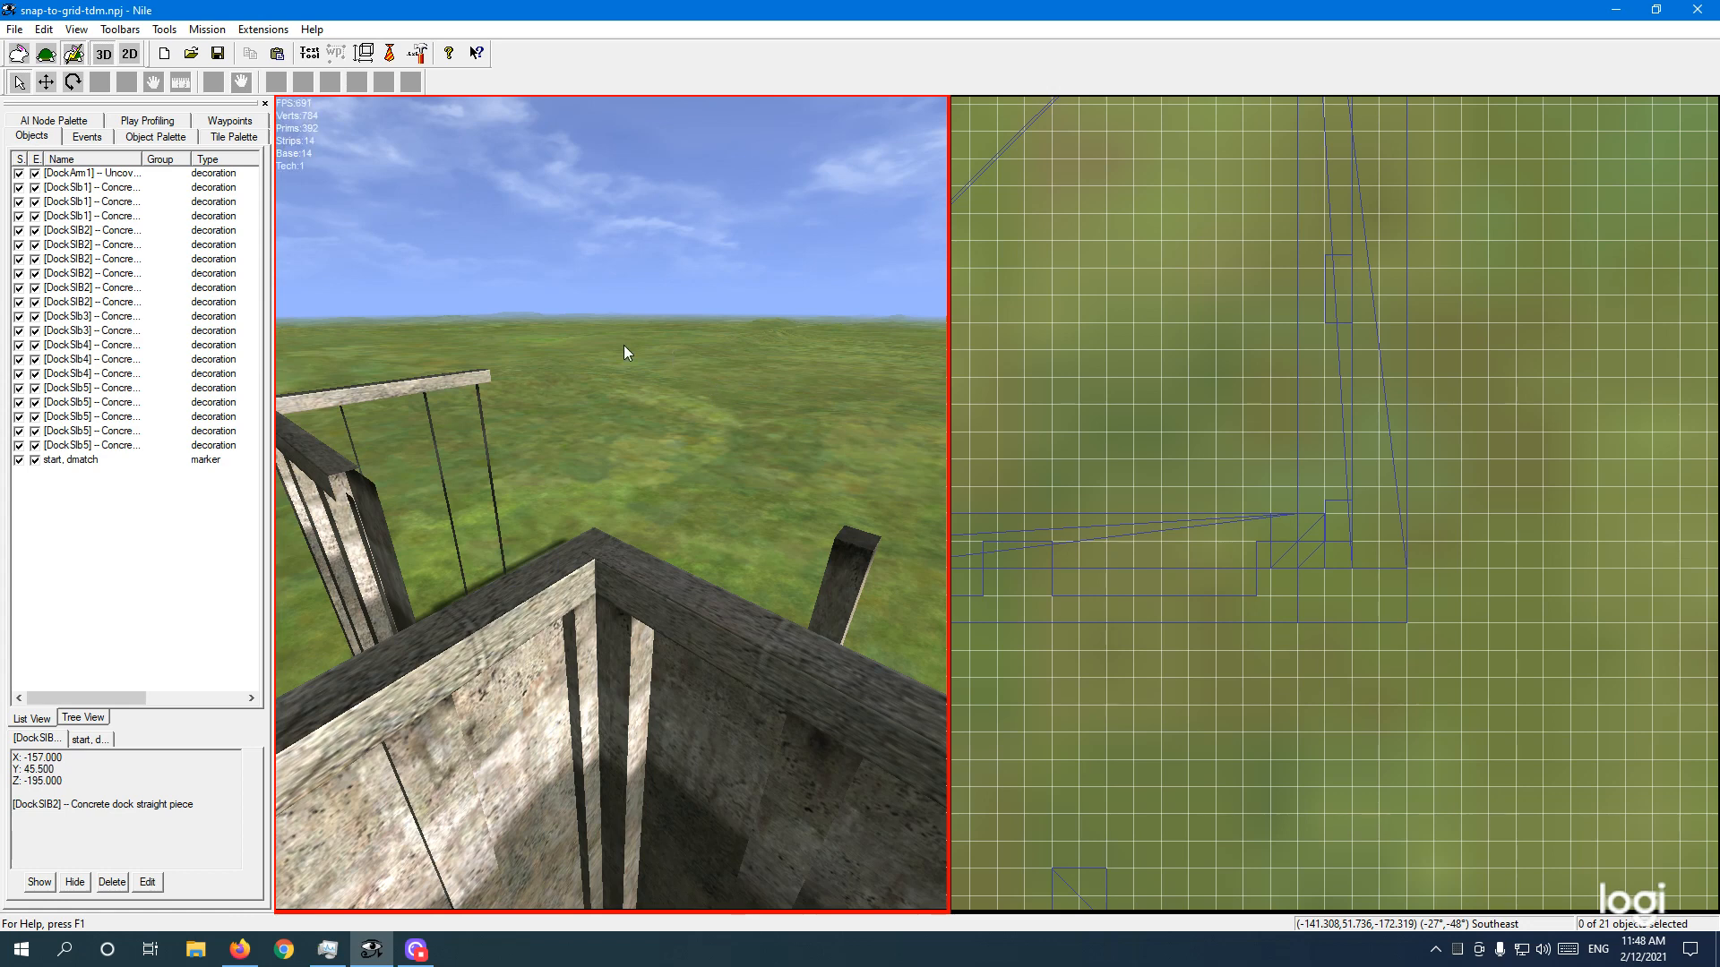
click(417, 942)
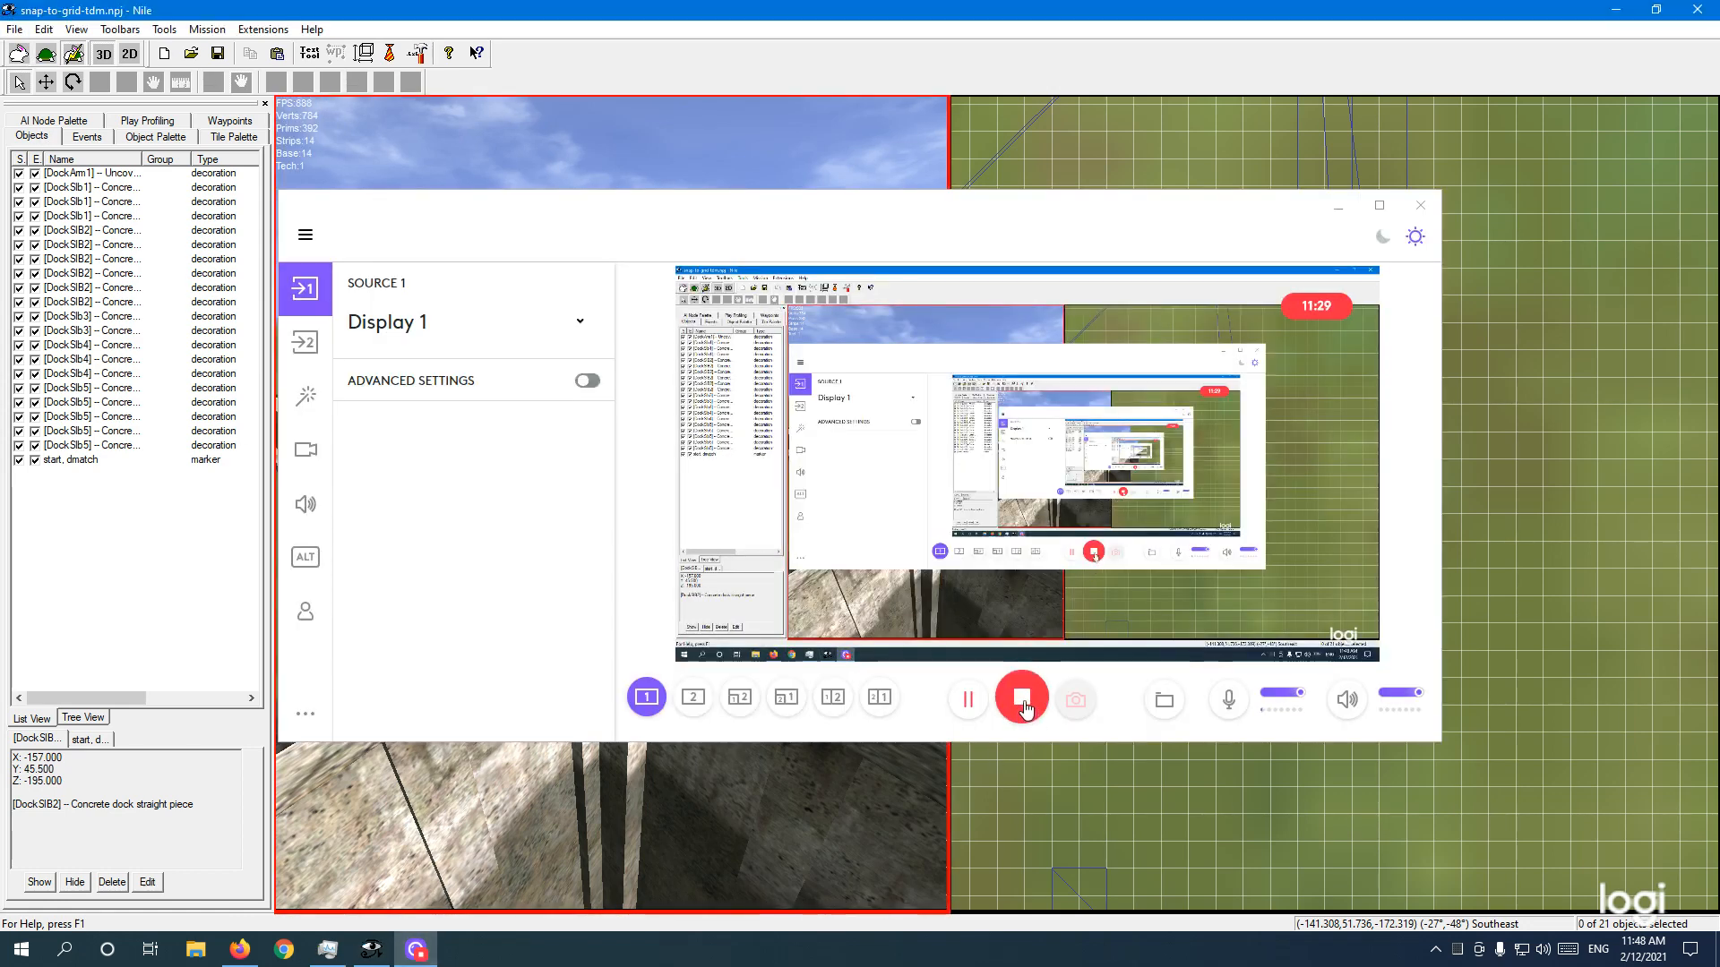